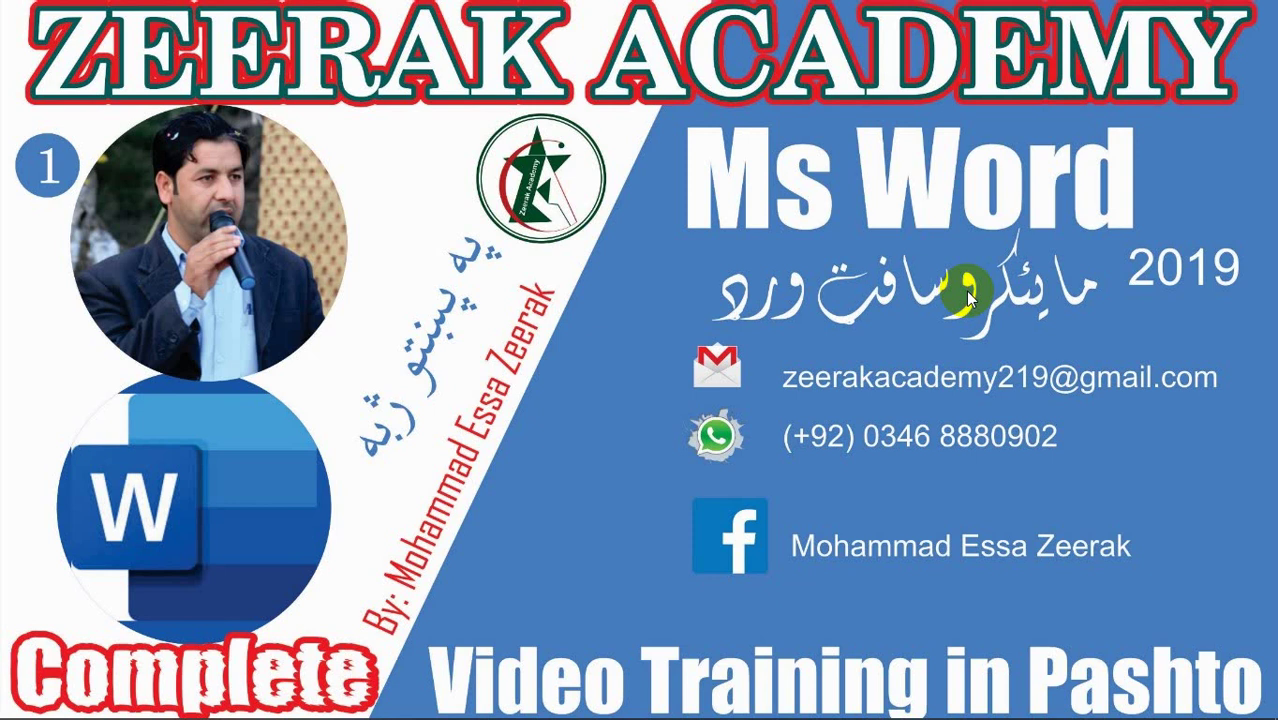
# Launch Word from a Start menu search for WORD and open a maximized blank document
pyautogui.press('super')
pyautogui.write('WO')
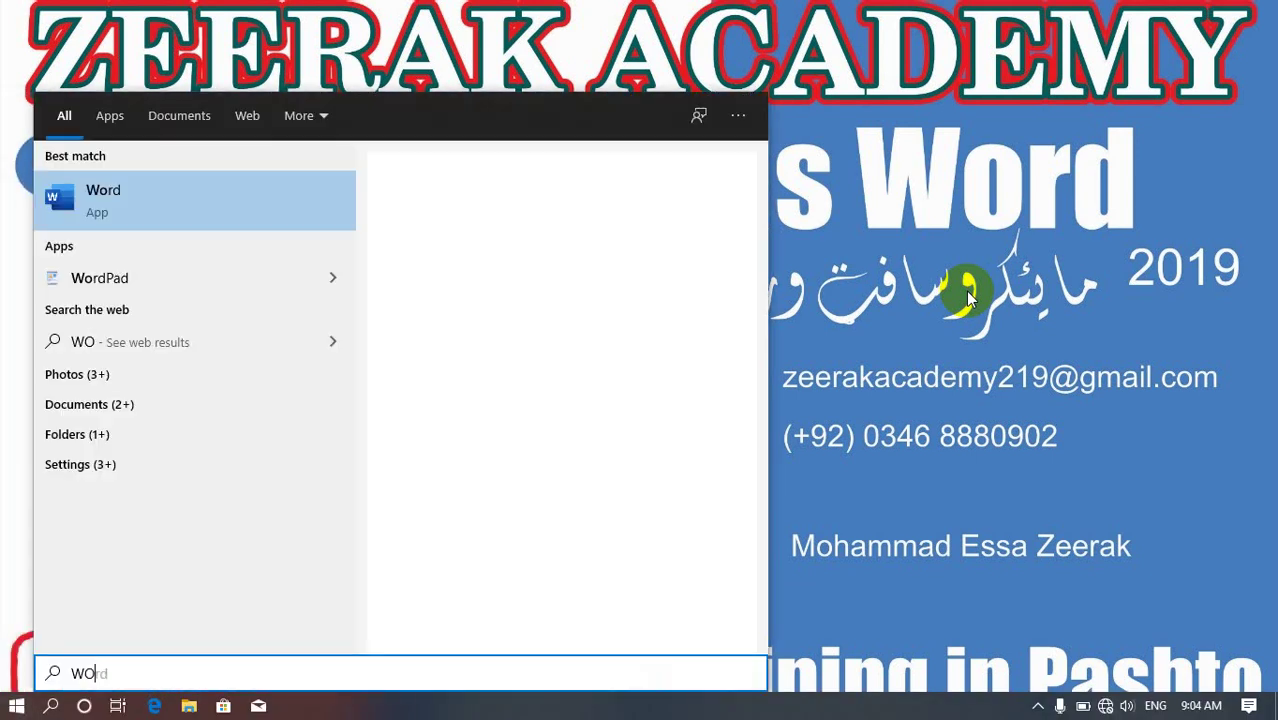
pyautogui.write('RD')
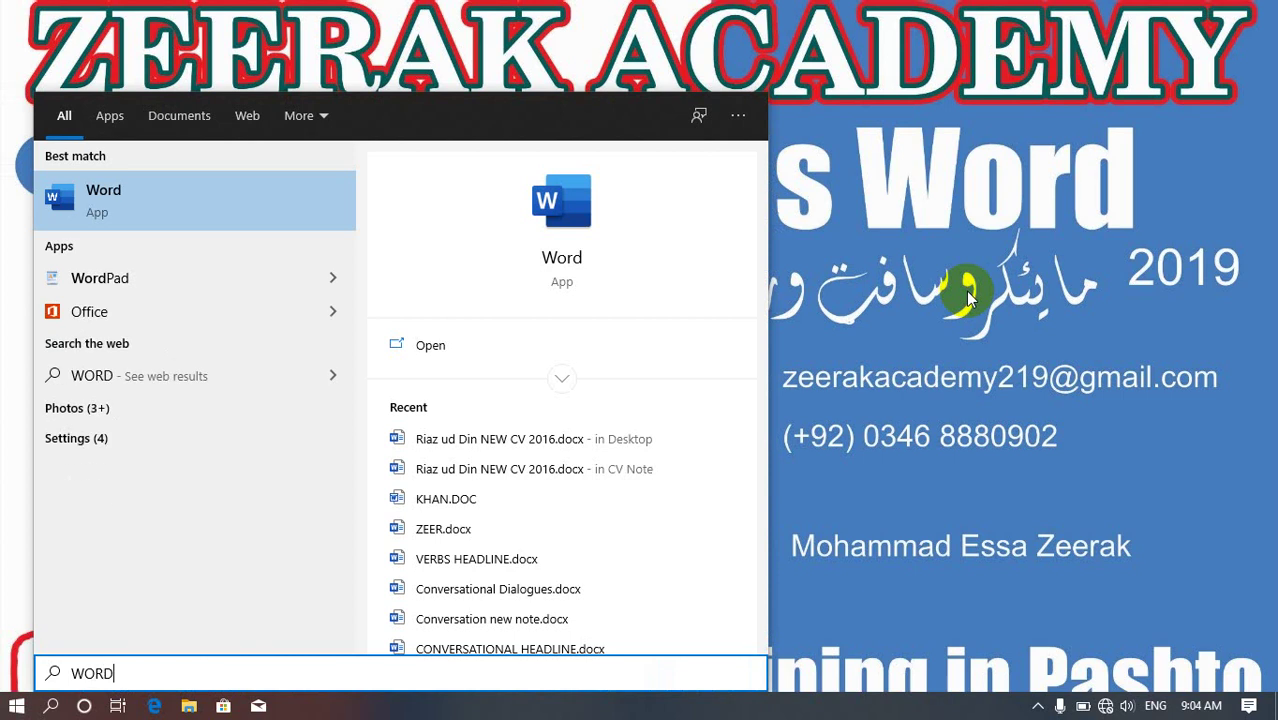
pyautogui.press('Return')
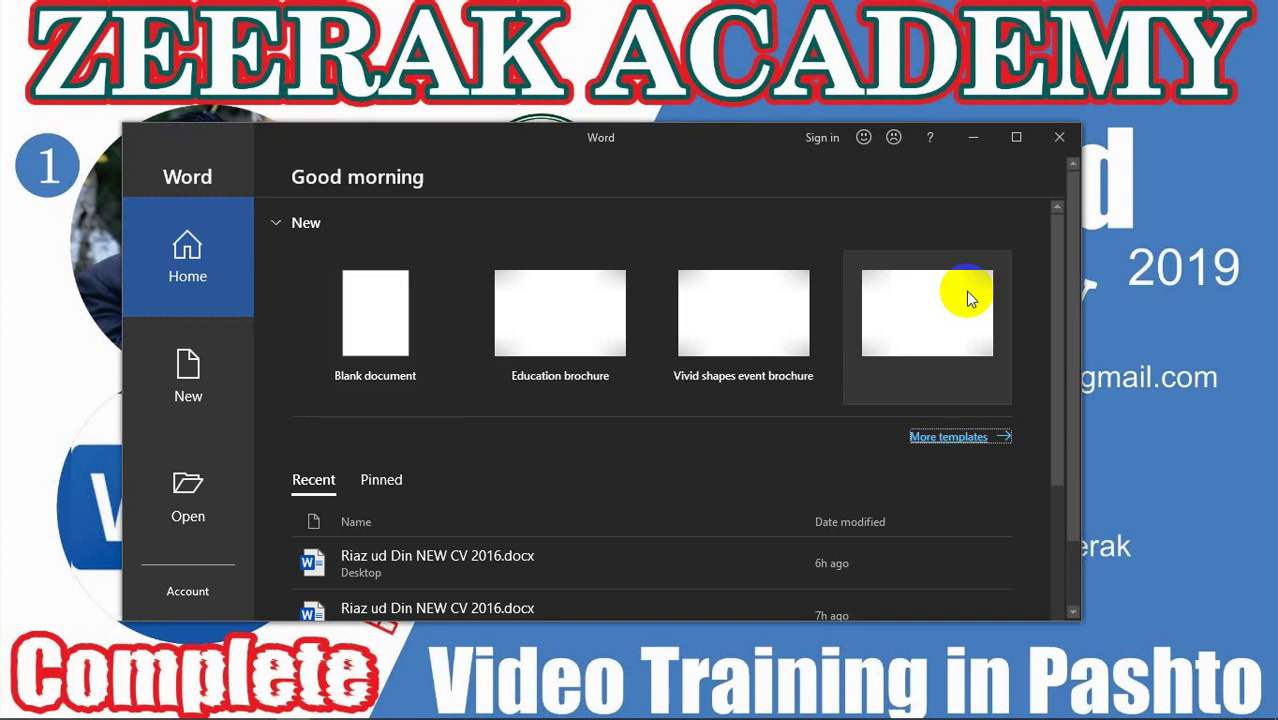
pyautogui.click(358, 328)
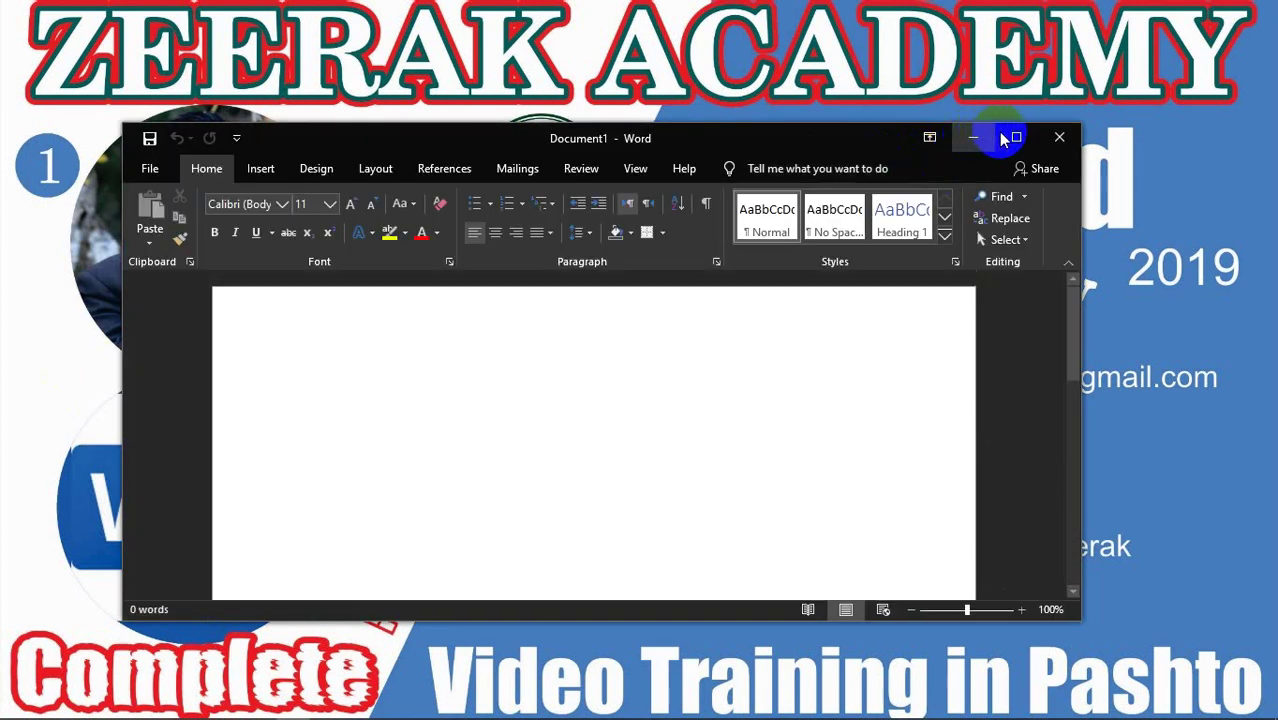
pyautogui.click(1010, 138)
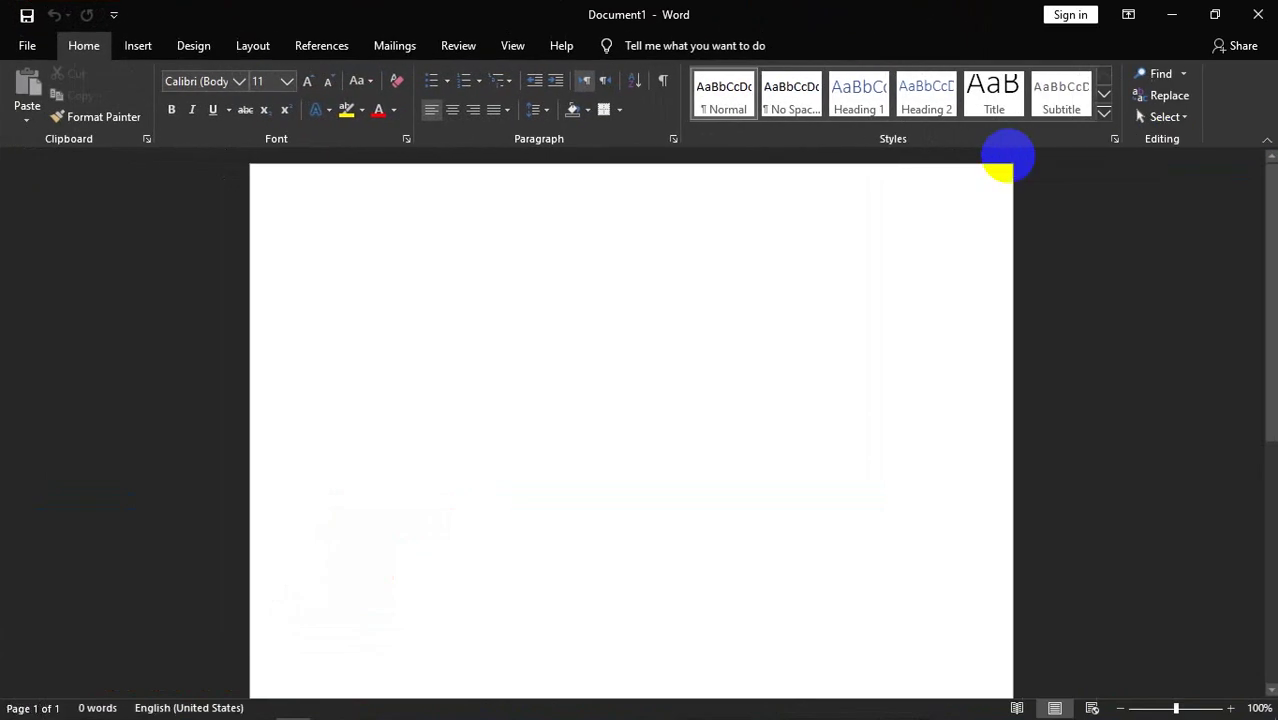
# Type the heading 'Microsoft word 2019' on the first line, fixing typos
pyautogui.write('n')
pyautogui.press('BackSpace')
pyautogui.write('w')
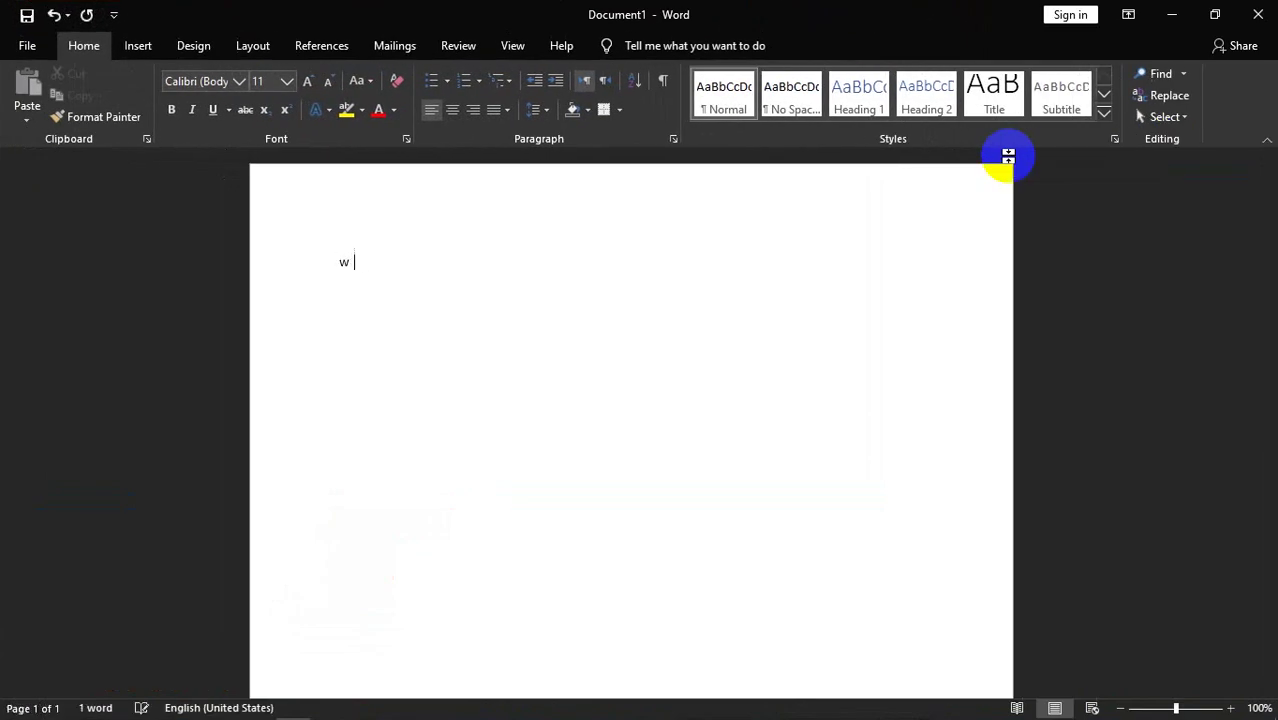
pyautogui.press('BackSpace')
pyautogui.write('m')
pyautogui.press('BackSpace')
pyautogui.write('Mi')
pyautogui.write('crosfot')
pyautogui.press('BackSpace')
pyautogui.press('BackSpace')
pyautogui.press('BackSpace')
pyautogui.write('oft')
pyautogui.write(' word')
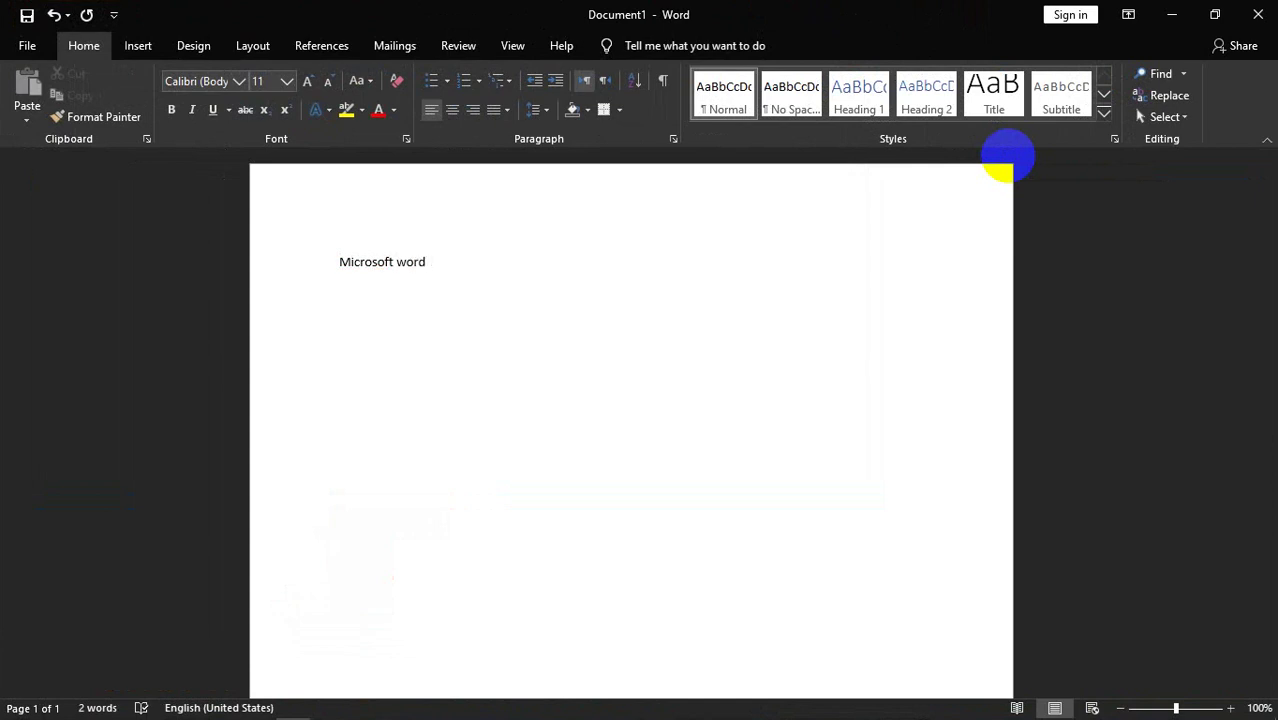
pyautogui.write(' 2019')
# Select the whole heading and enlarge it to font size 26
pyautogui.hotkey('ctrl', 'a')
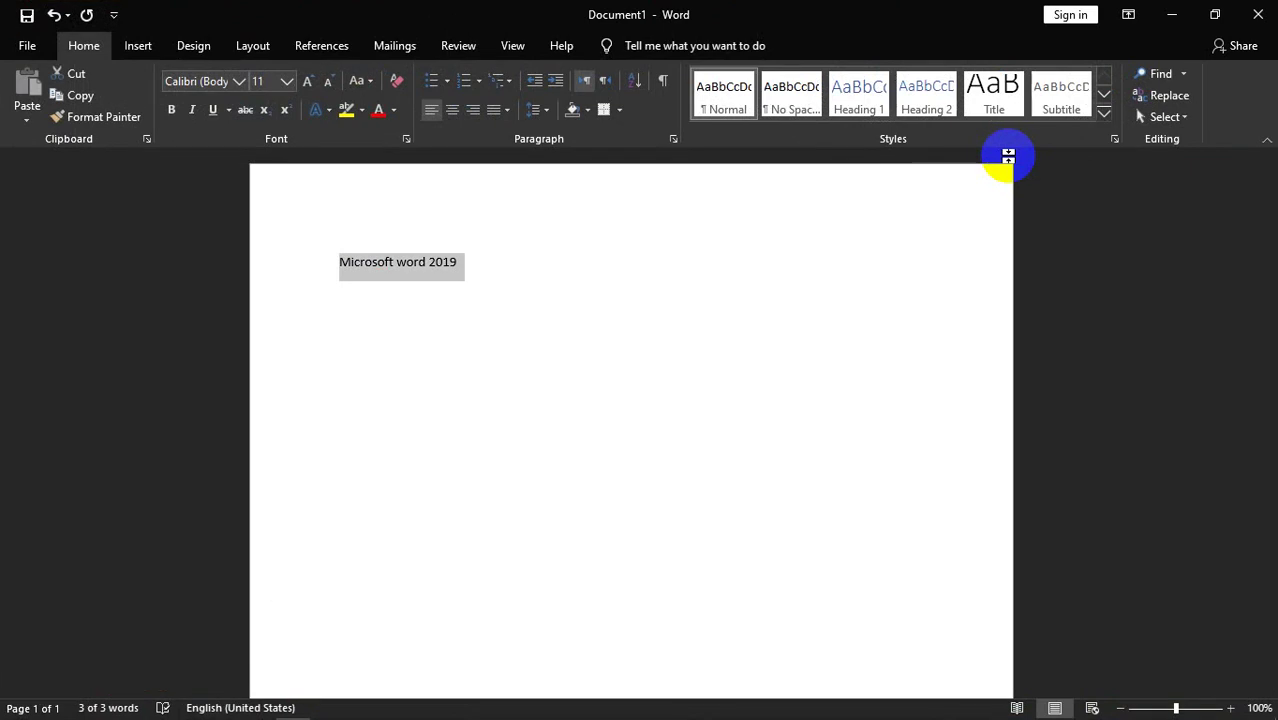
pyautogui.click(307, 89)
pyautogui.click(307, 89)
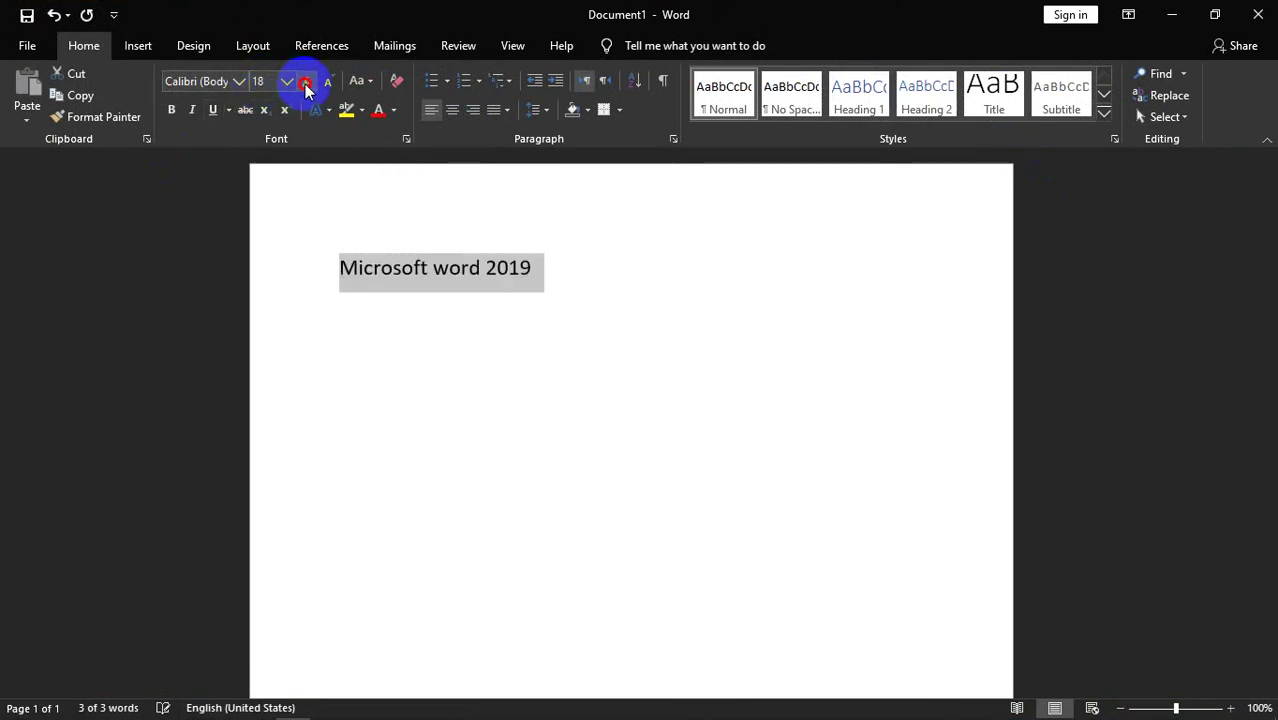
pyautogui.click(307, 89)
pyautogui.click(307, 89)
pyautogui.click(307, 89)
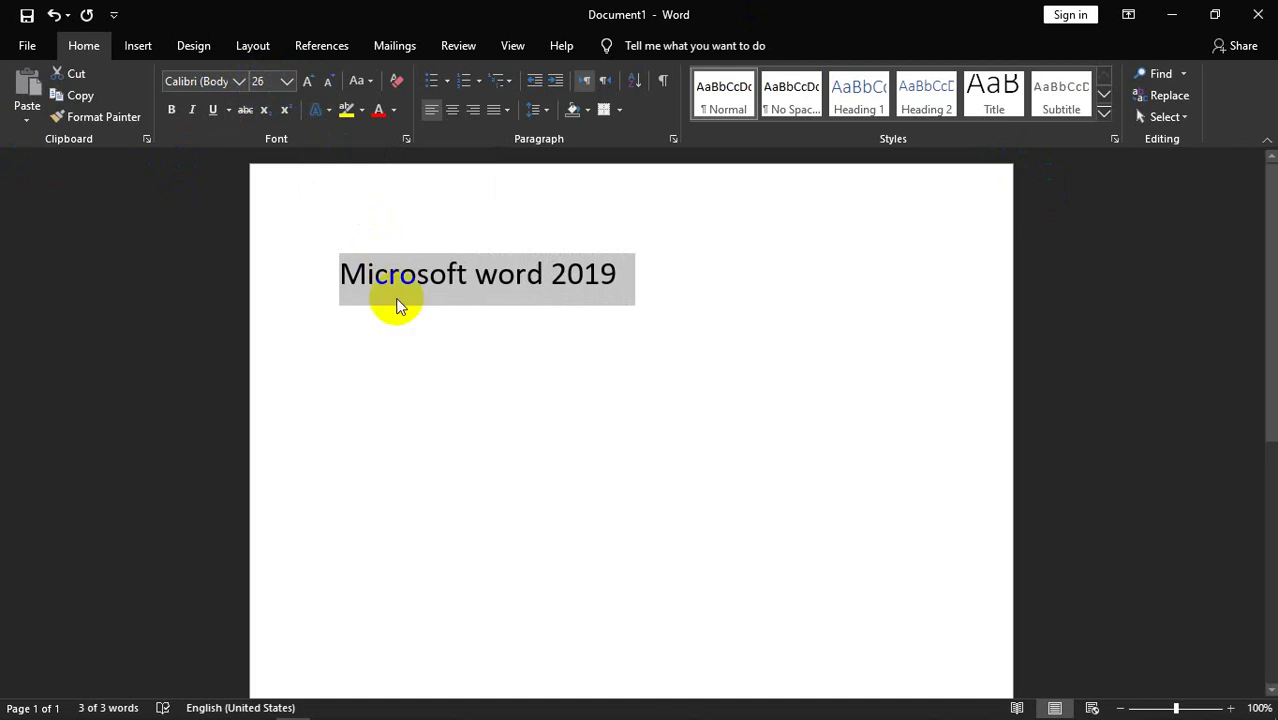
# Capitalise 'word' to 'Word' in the heading
pyautogui.click(492, 277)
pyautogui.press('BackSpace')
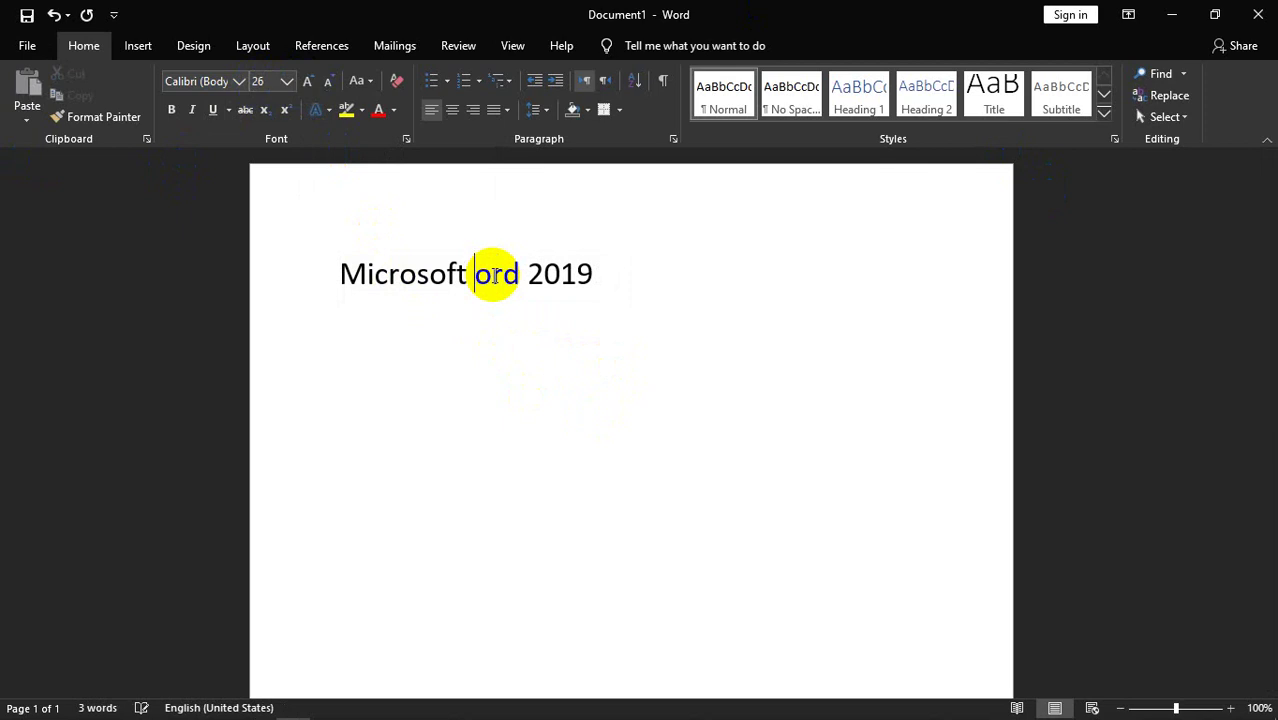
pyautogui.write('W')
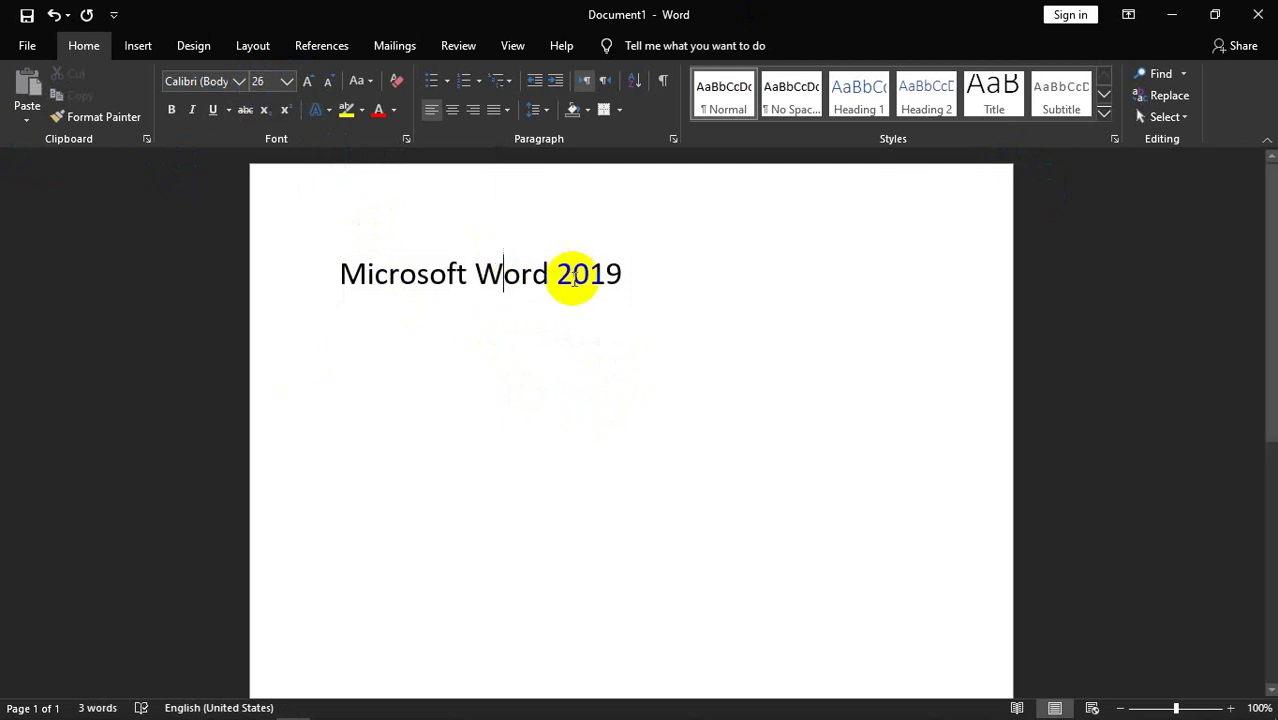
pyautogui.click(659, 268)
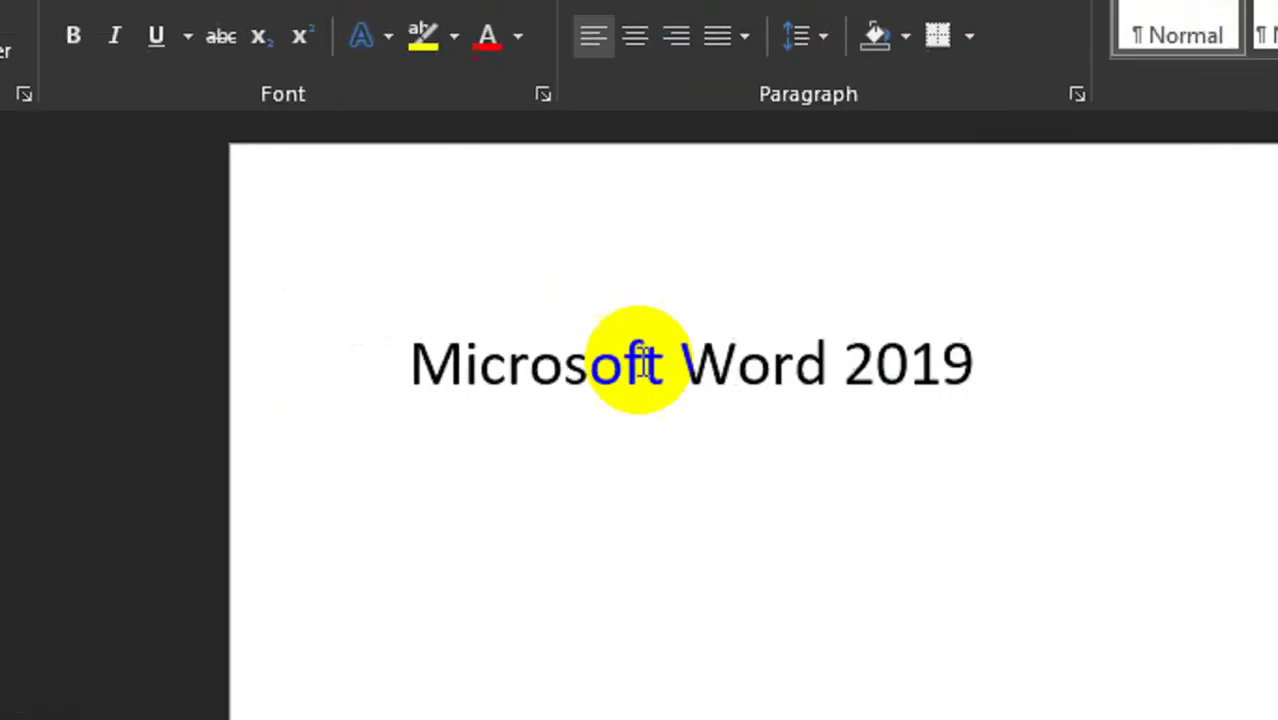
pyautogui.click(474, 281)
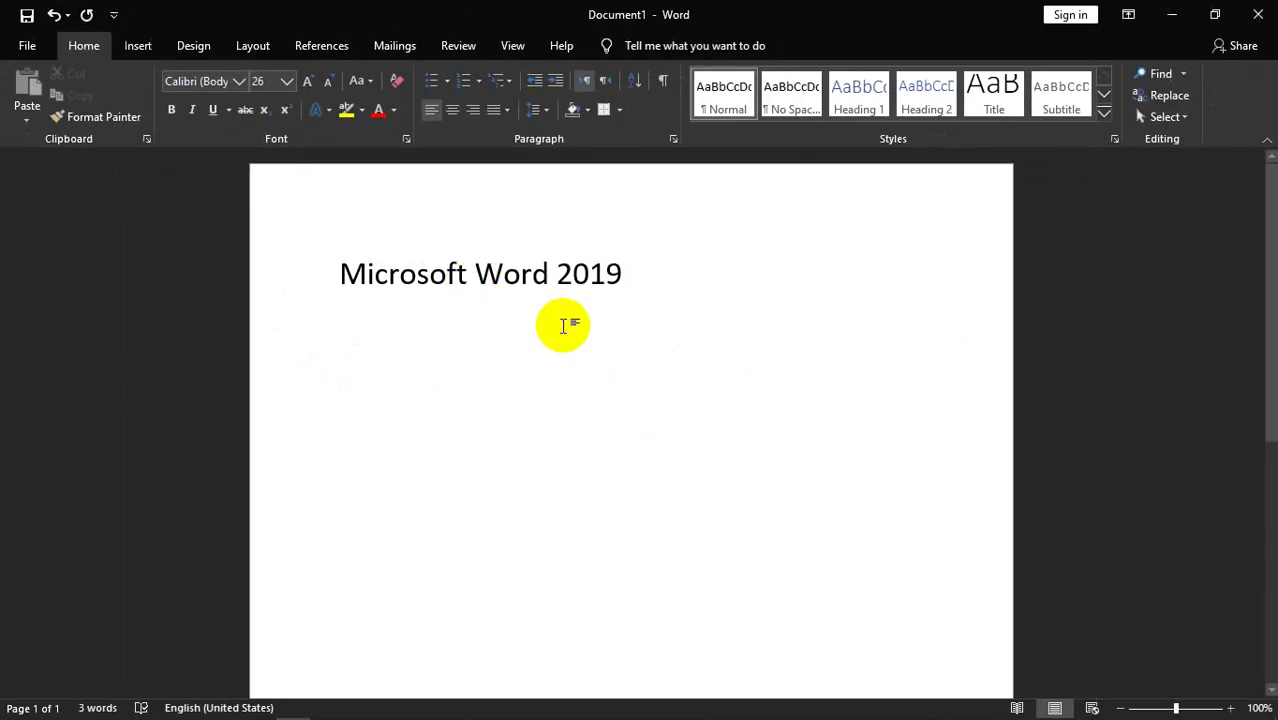
# Start a new line below the heading and type 'Microsoft >>'
pyautogui.click(647, 277)
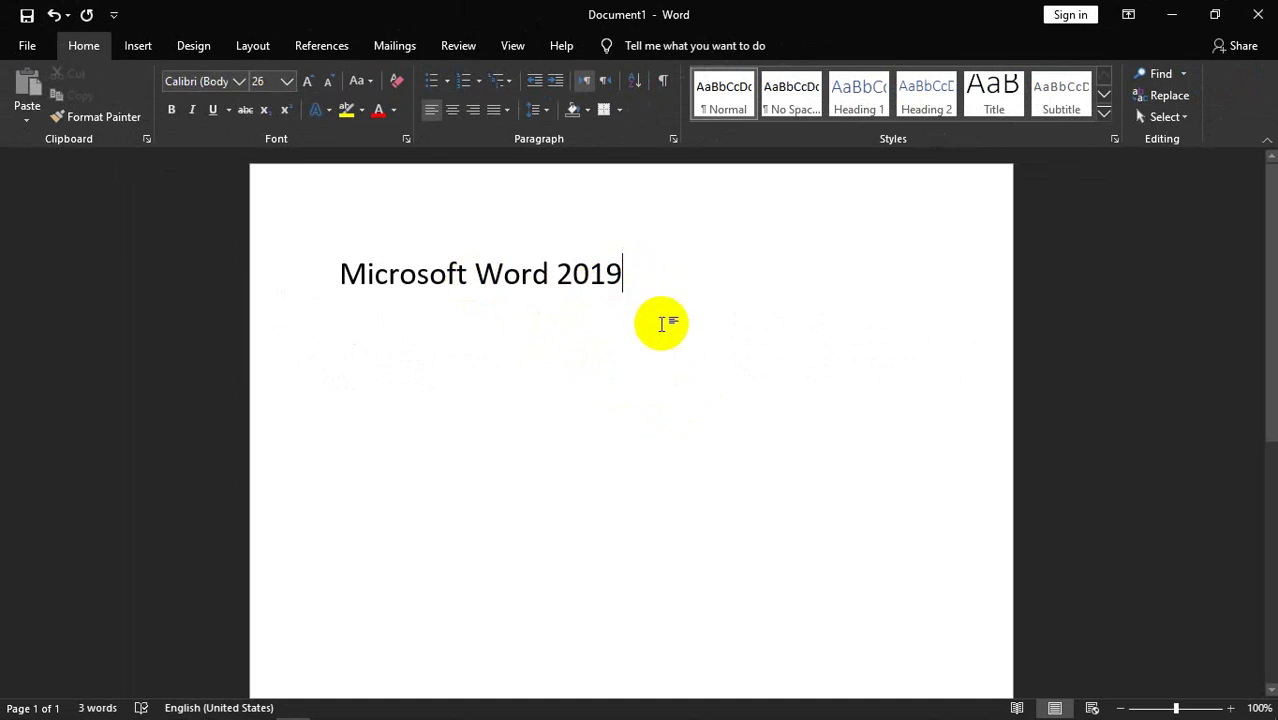
pyautogui.press('Return')
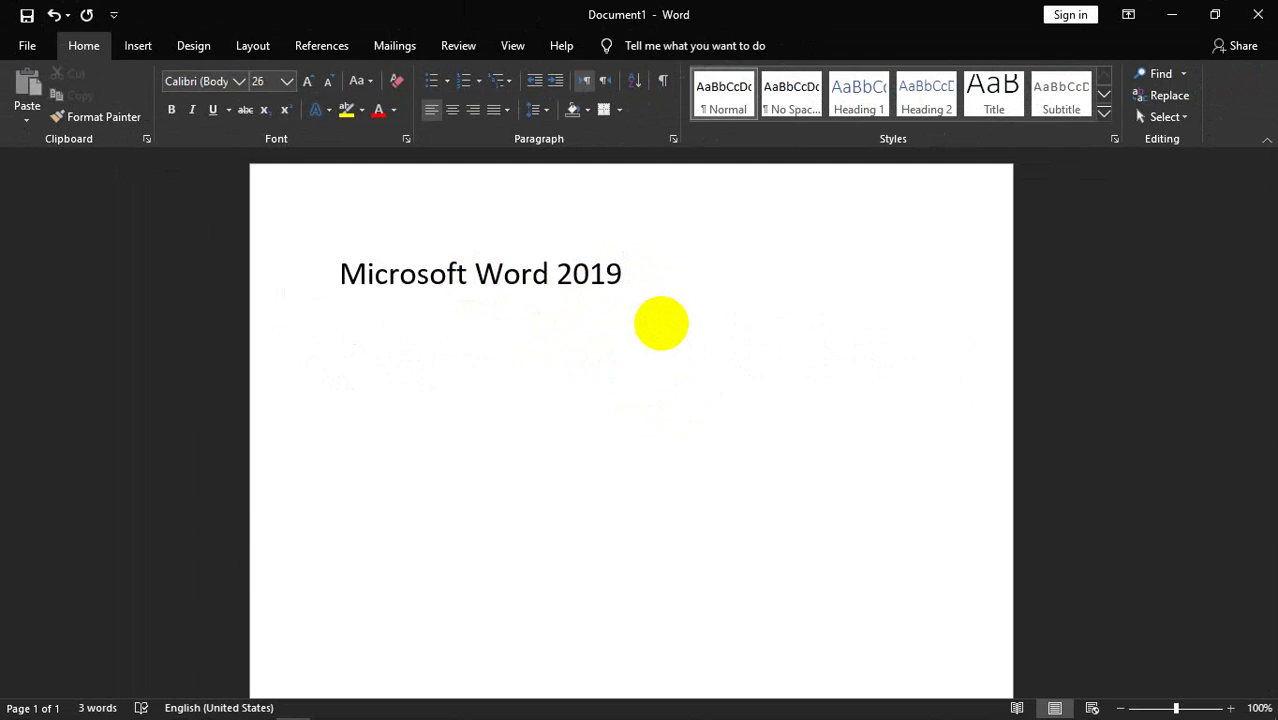
pyautogui.write('m')
pyautogui.press('BackSpace')
pyautogui.press('BackSpace')
pyautogui.write('Mic')
pyautogui.write('rosf')
pyautogui.press('BackSpace')
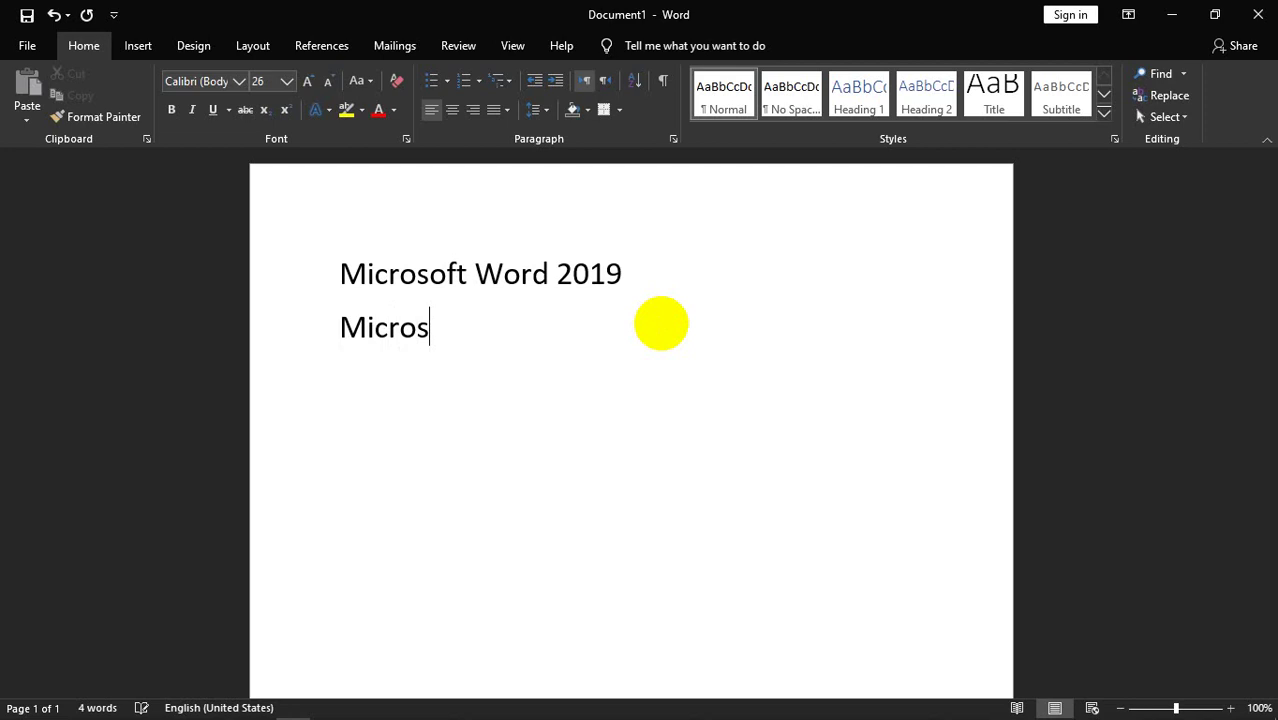
pyautogui.press('BackSpace')
pyautogui.write('soft ')
pyautogui.write('>')
pyautogui.press('BackSpace')
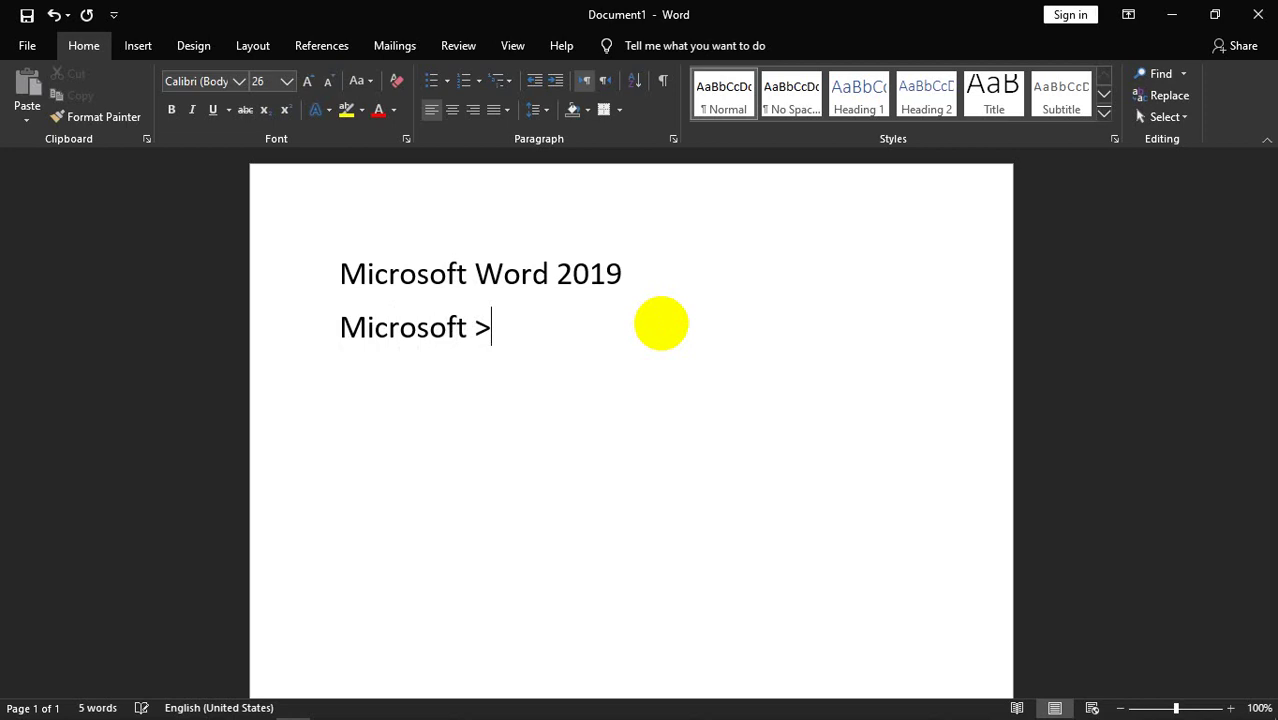
pyautogui.write('>')
# Continue the line with 'Company> America >' followed by the founder's name
pyautogui.write(' Co')
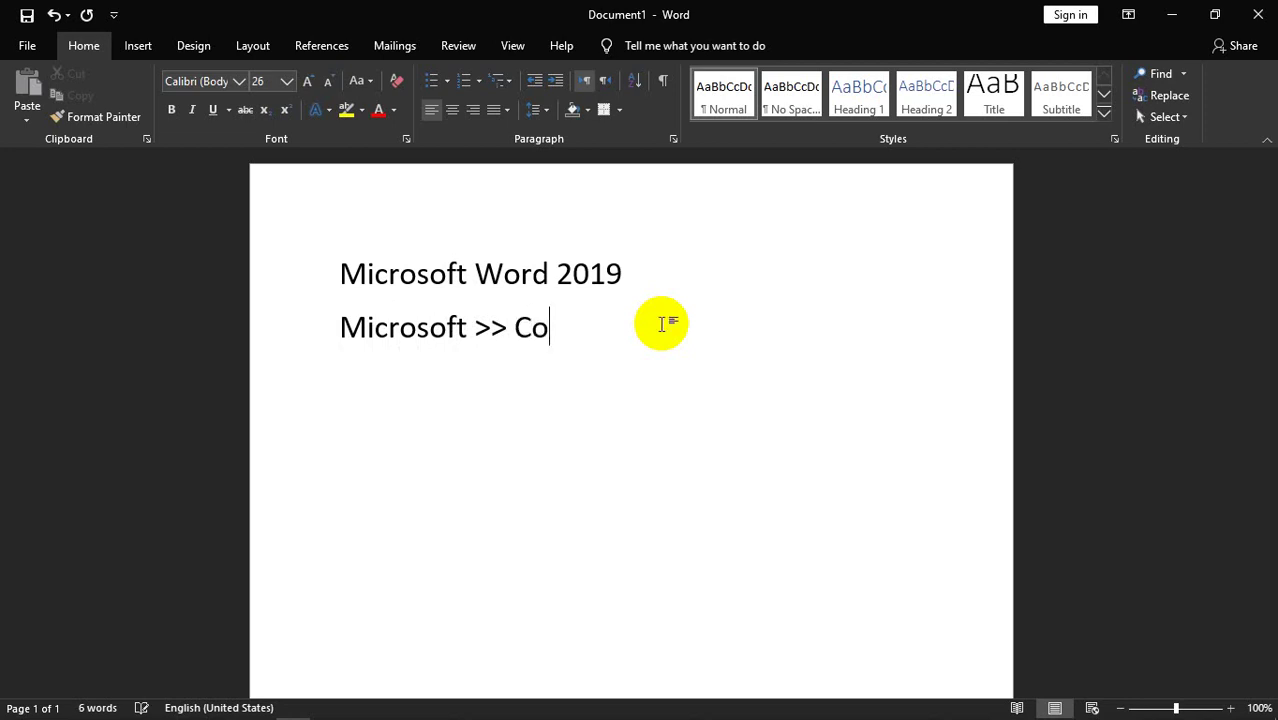
pyautogui.write('mpany')
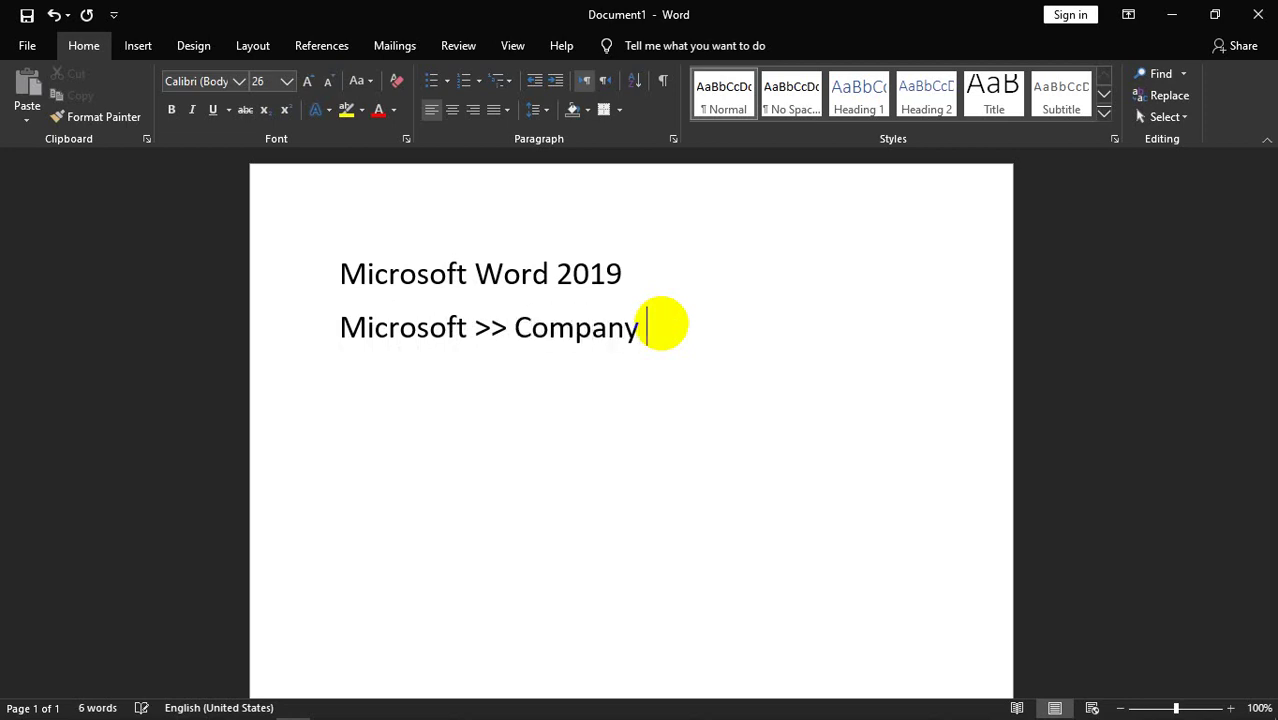
pyautogui.write('> ')
pyautogui.write('Am')
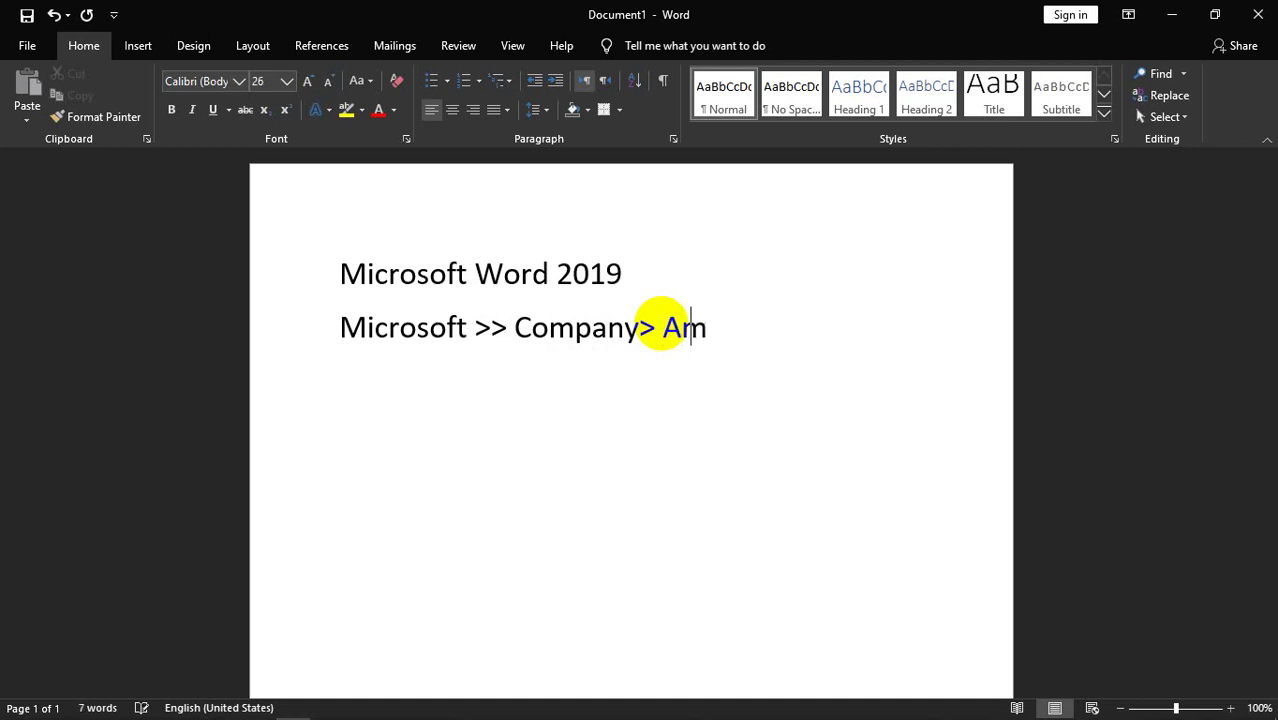
pyautogui.write('eica')
pyautogui.press('BackSpace')
pyautogui.press('BackSpace')
pyautogui.press('BackSpace')
pyautogui.write('rica')
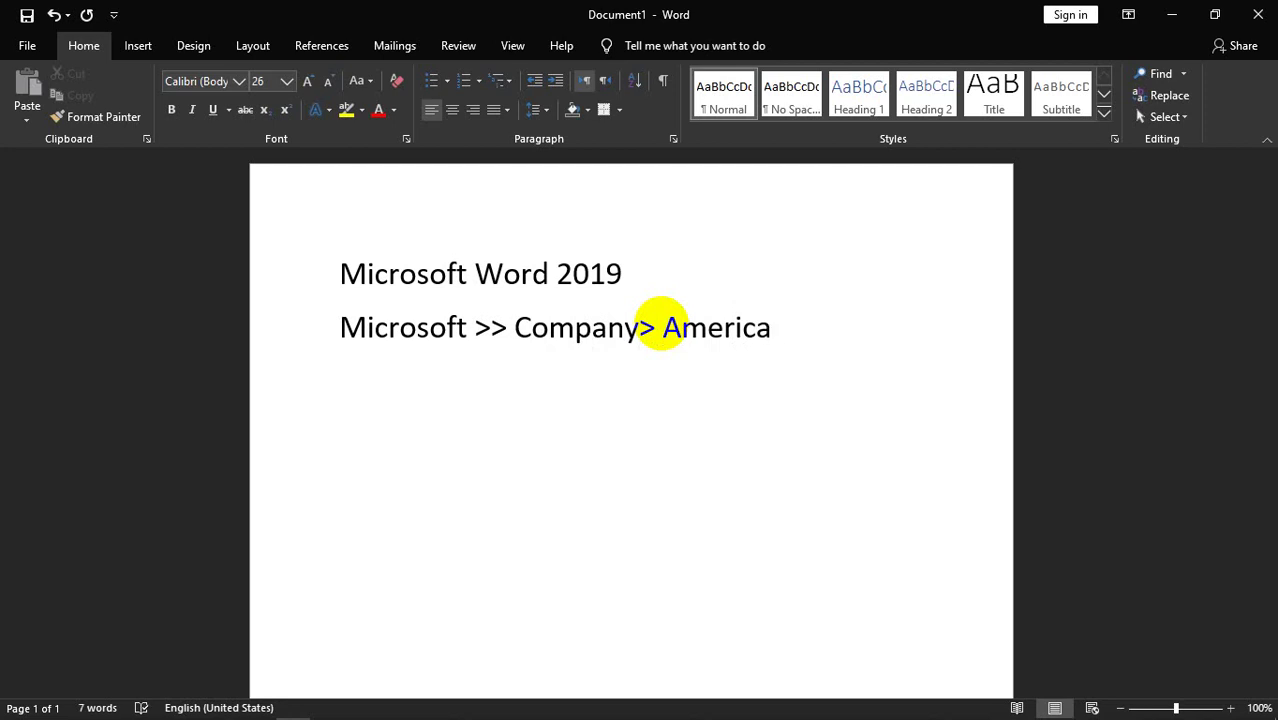
pyautogui.press('Return')
pyautogui.press('BackSpace')
pyautogui.write('> ')
pyautogui.write('Bi')
pyautogui.write('lla')
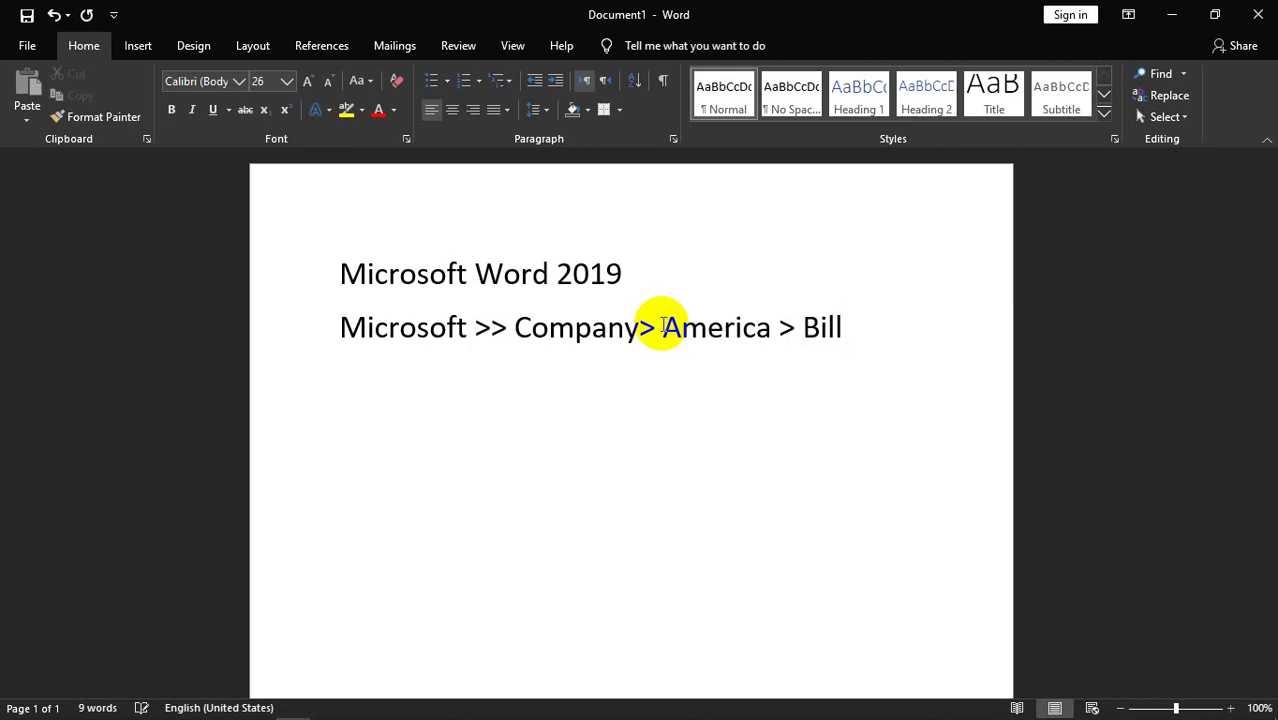
pyautogui.write('g')
pyautogui.press('BackSpace')
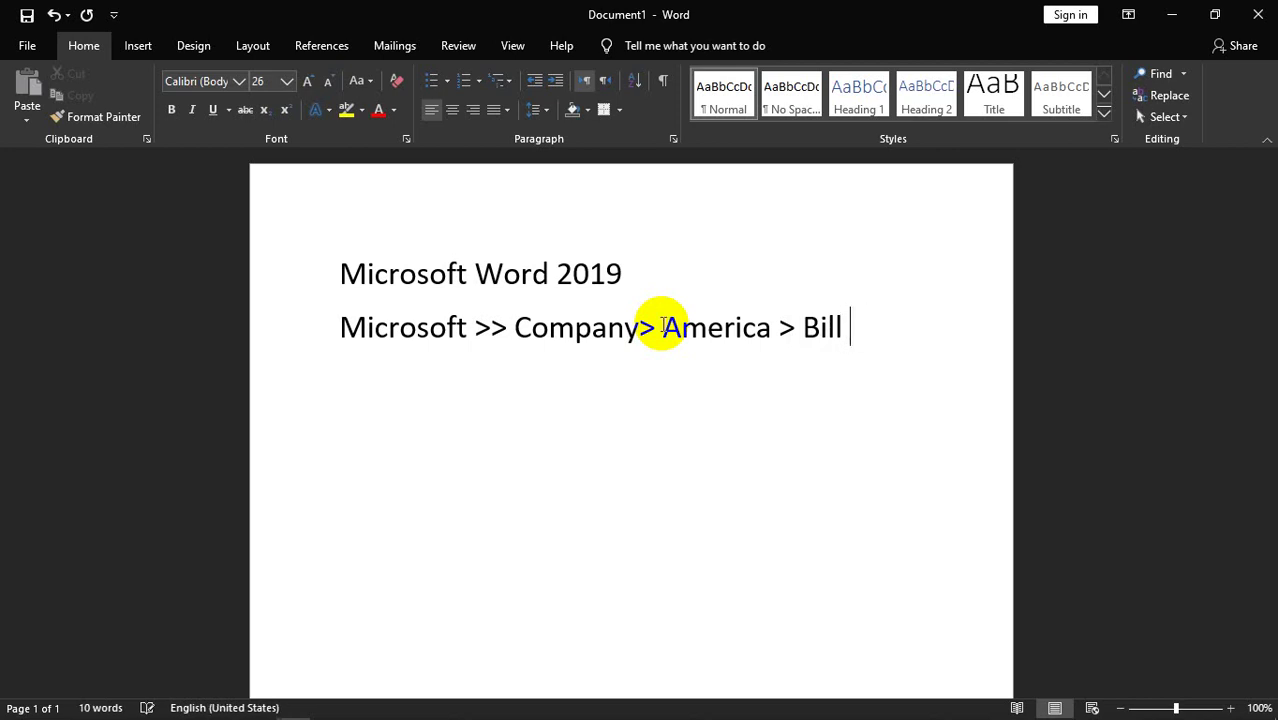
pyautogui.write('Gates')
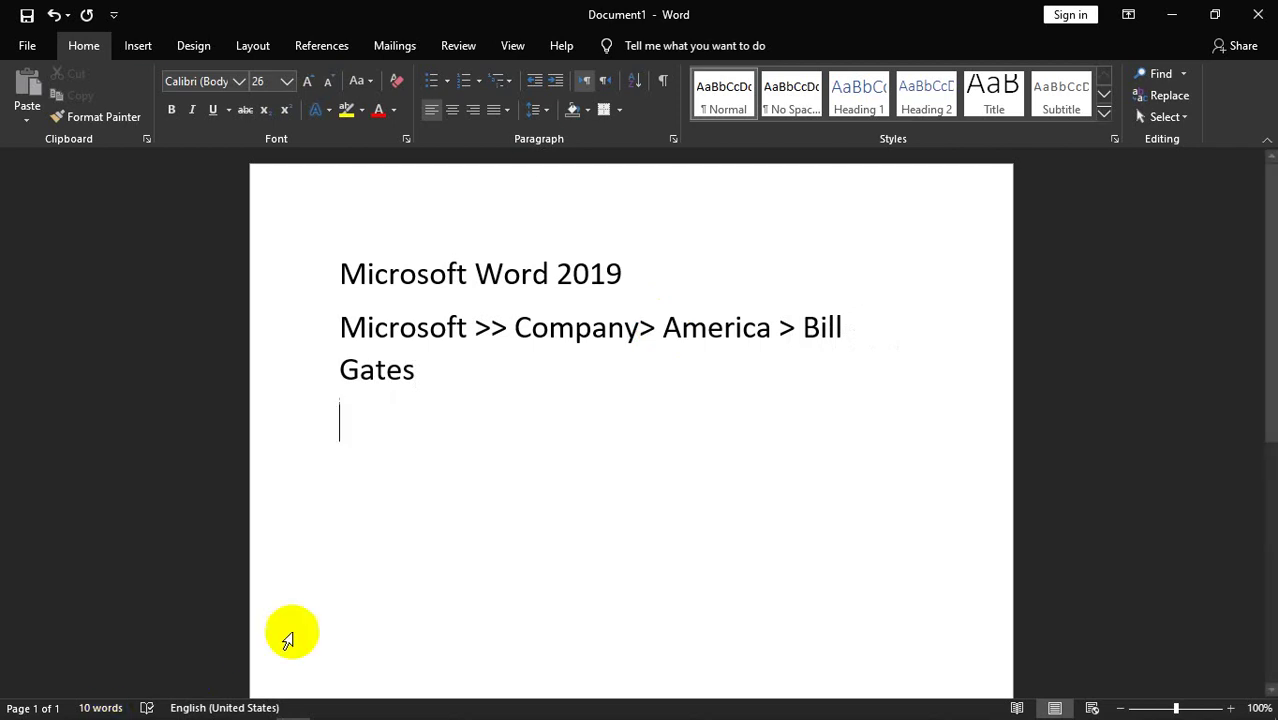
# Shrink the second line to font size 25 so it fits on one line
pyautogui.moveTo(442, 385)
pyautogui.mouseDown()
pyautogui.moveTo(340, 369)
pyautogui.moveTo(335, 330)
pyautogui.mouseUp()
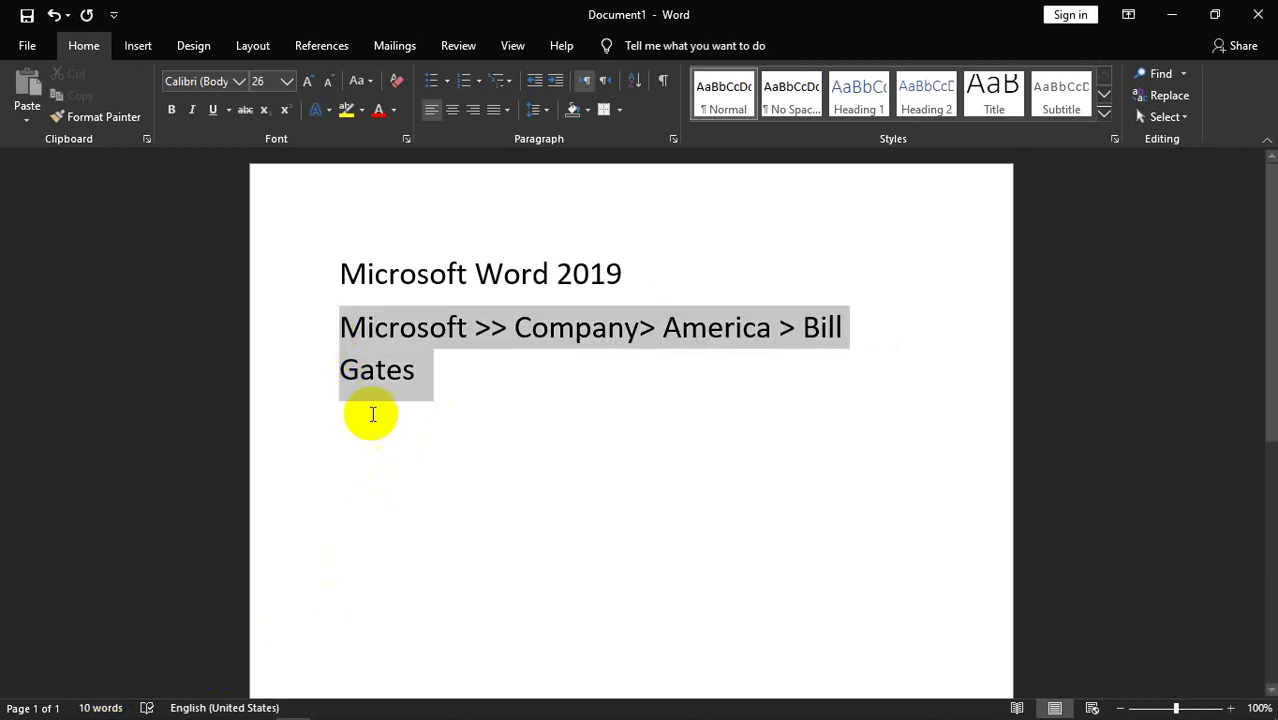
pyautogui.hotkey('ctrl', '[')
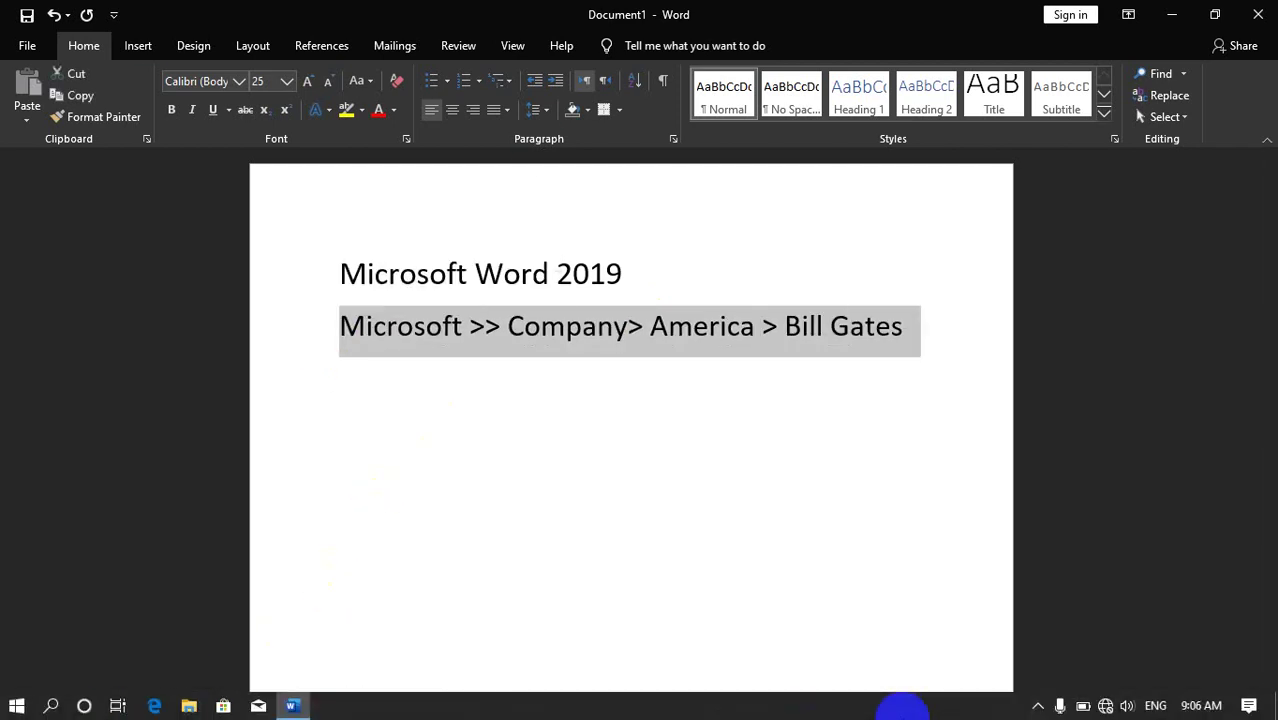
pyautogui.click(903, 706)
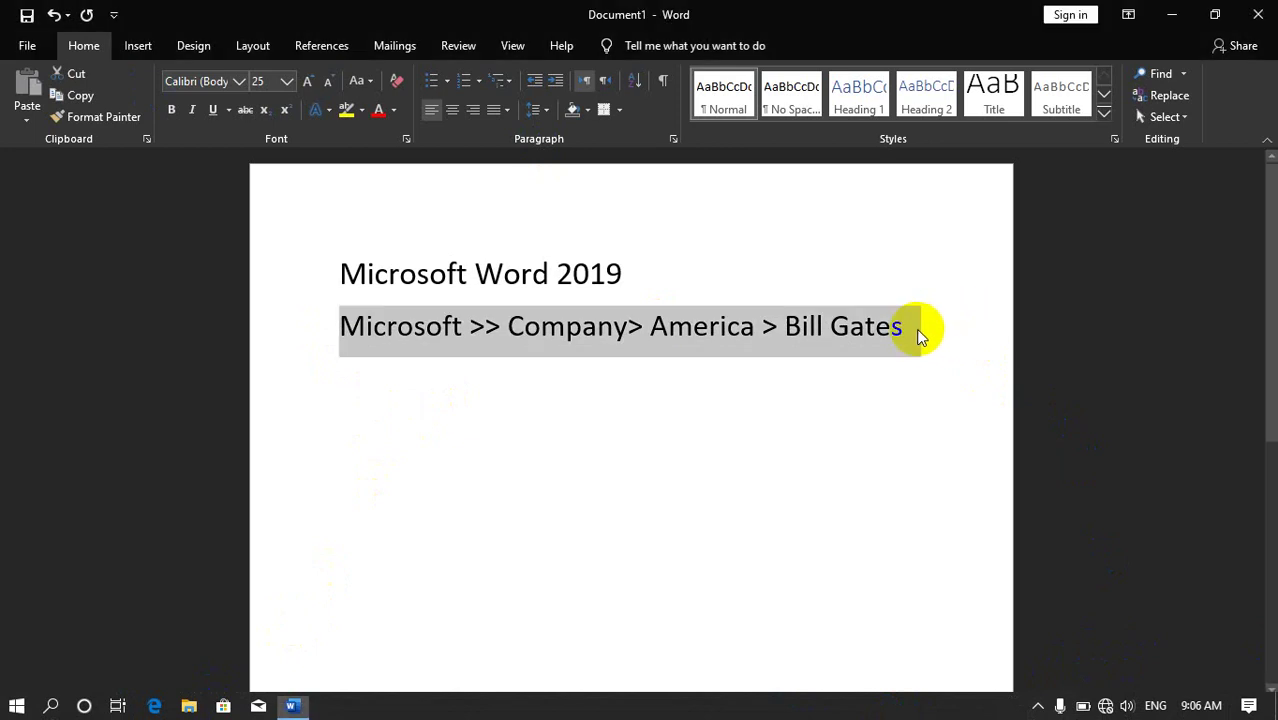
pyautogui.click(907, 330)
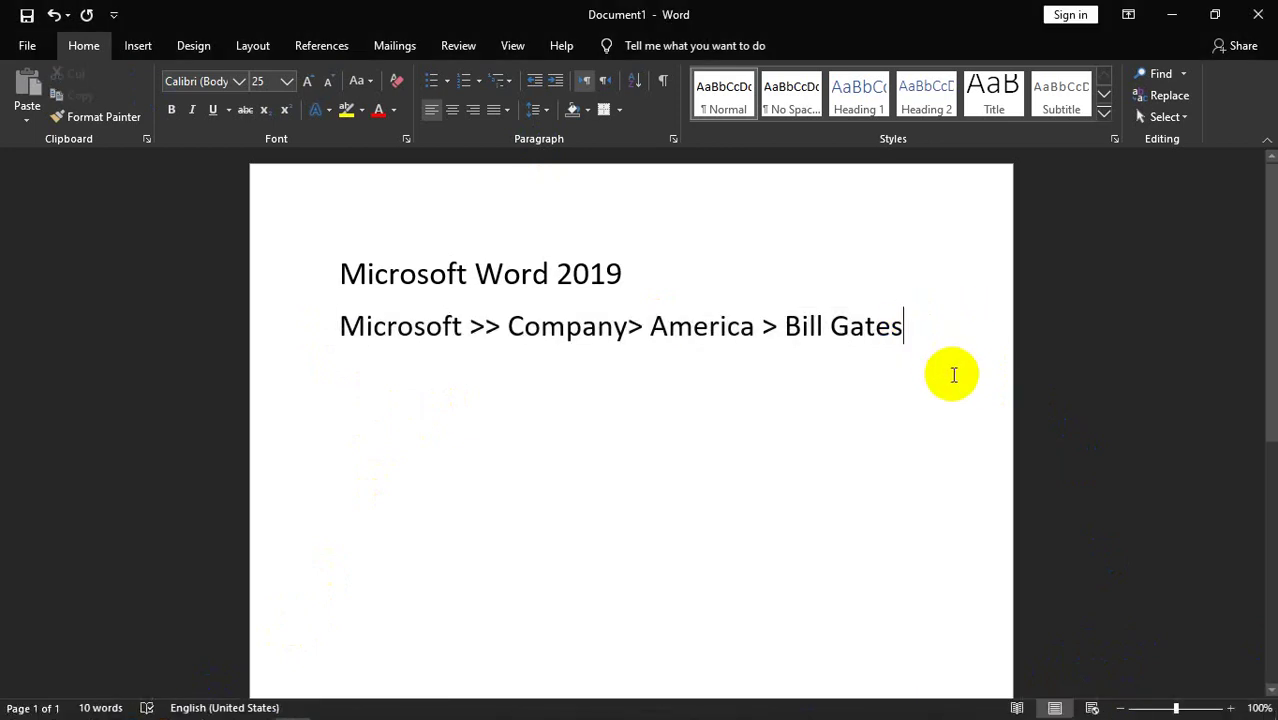
# On a new third line, type 'Word >> Program', correcting the misspelled letters
pyautogui.press('Return')
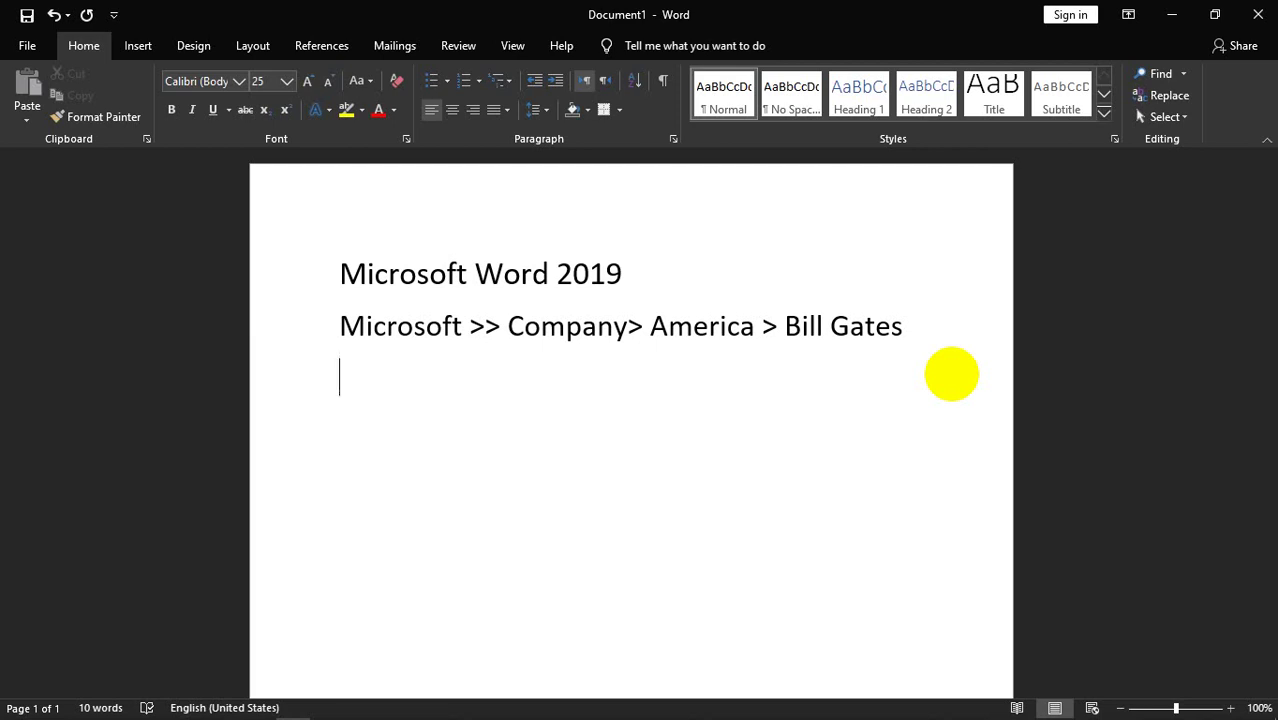
pyautogui.write('wo')
pyautogui.press('BackSpace')
pyautogui.press('BackSpace')
pyautogui.write('W')
pyautogui.write('ord')
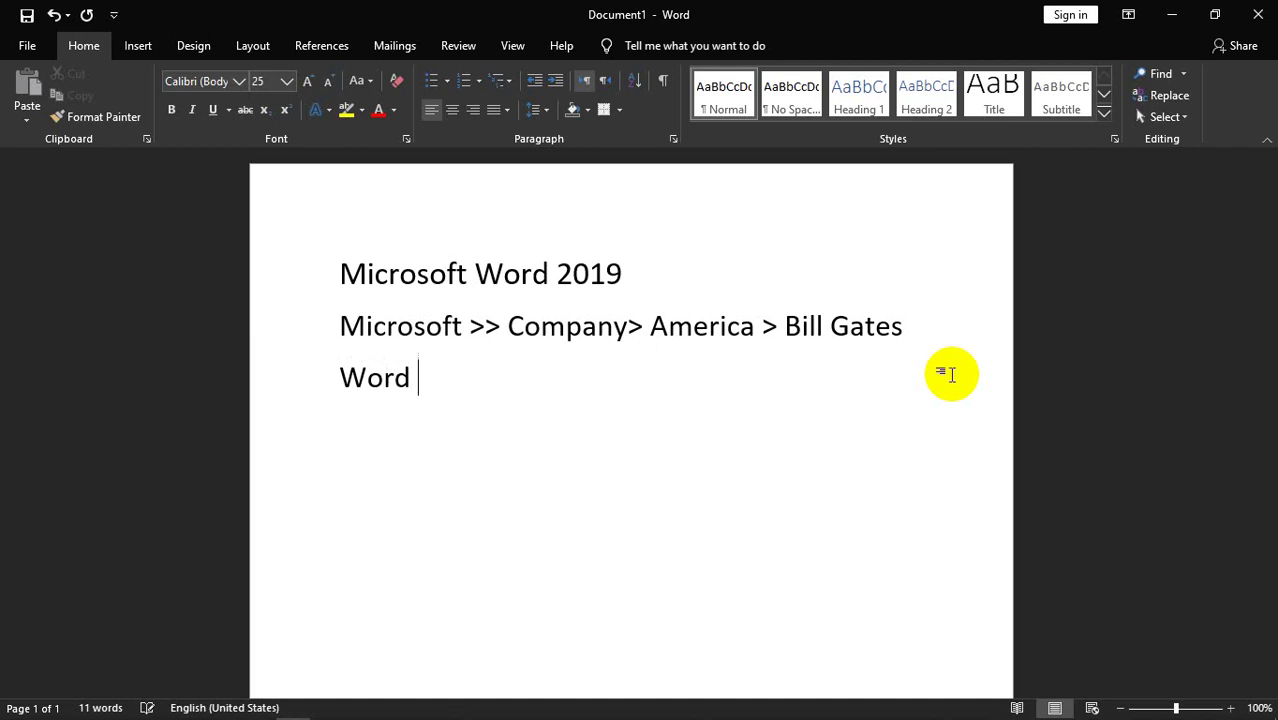
pyautogui.write(' >> P')
pyautogui.write('rg')
pyautogui.press('BackSpace')
pyautogui.write('o')
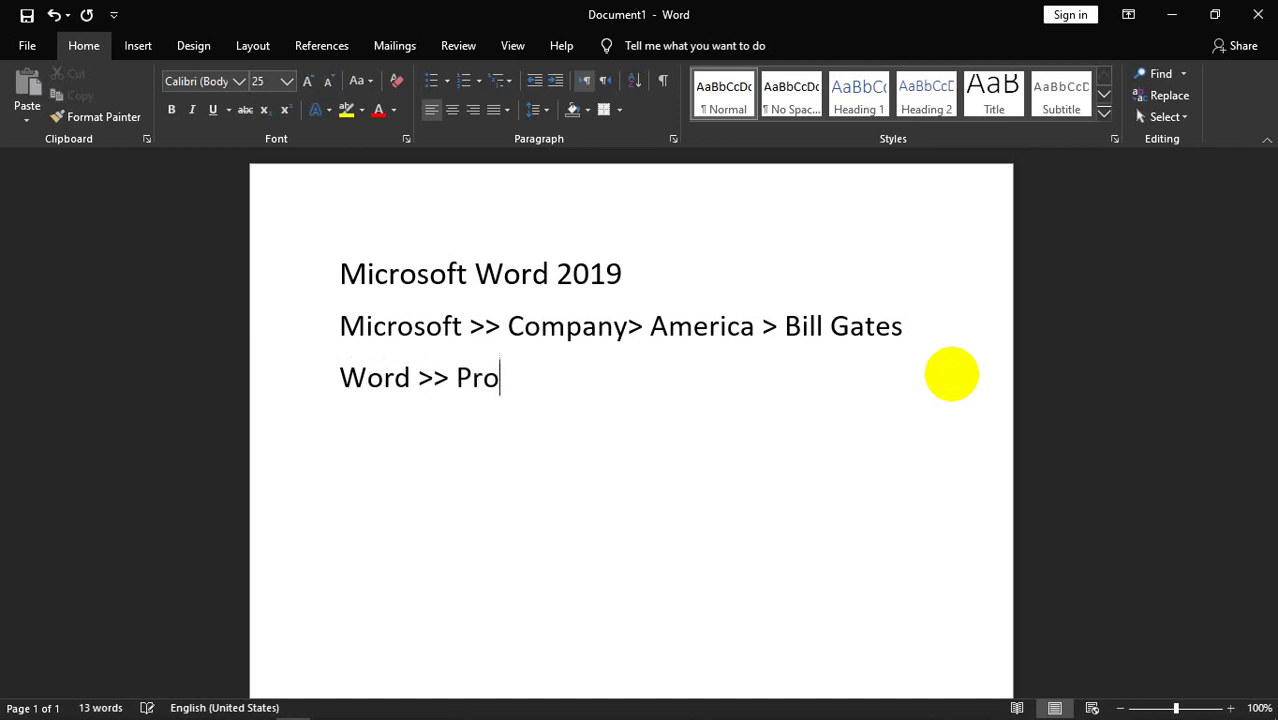
pyautogui.write('rg')
pyautogui.press('BackSpace')
pyautogui.press('BackSpace')
pyautogui.write('g')
pyautogui.press('BackSpace')
pyautogui.press('BackSpace')
pyautogui.write('gram')
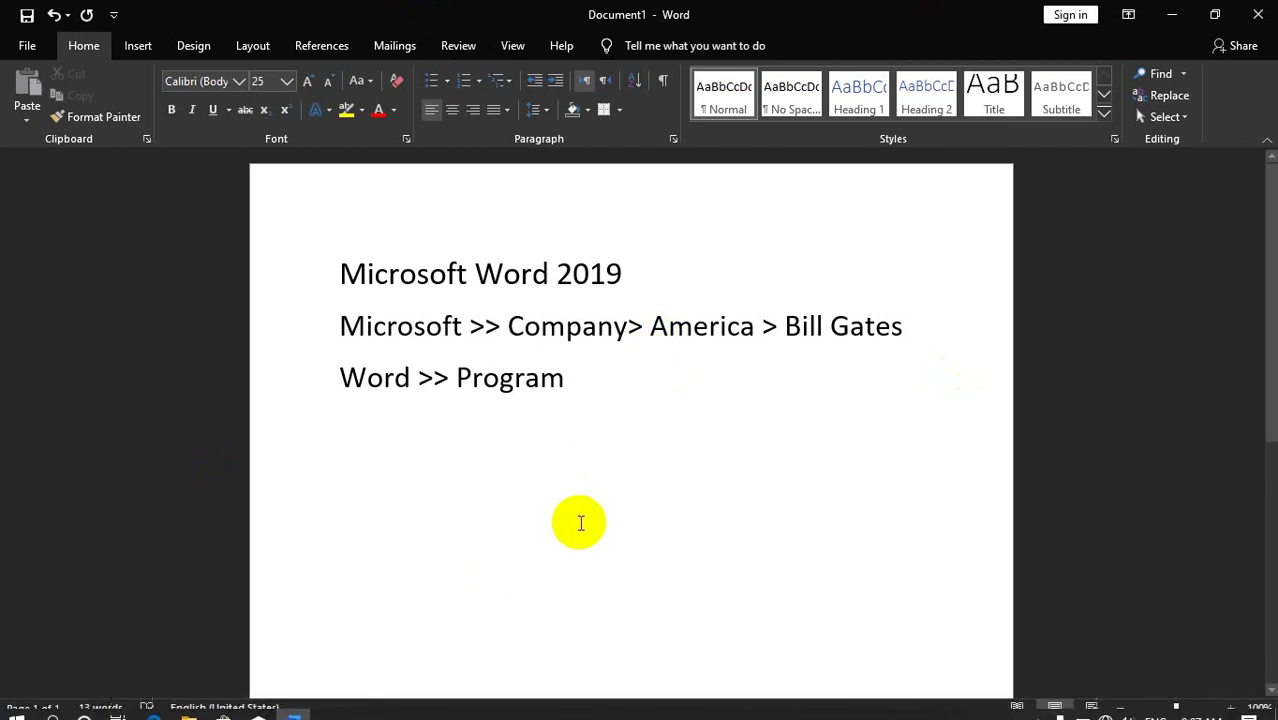
# Launch Control Panel by searching 'cont' from the taskbar search
pyautogui.click(618, 401)
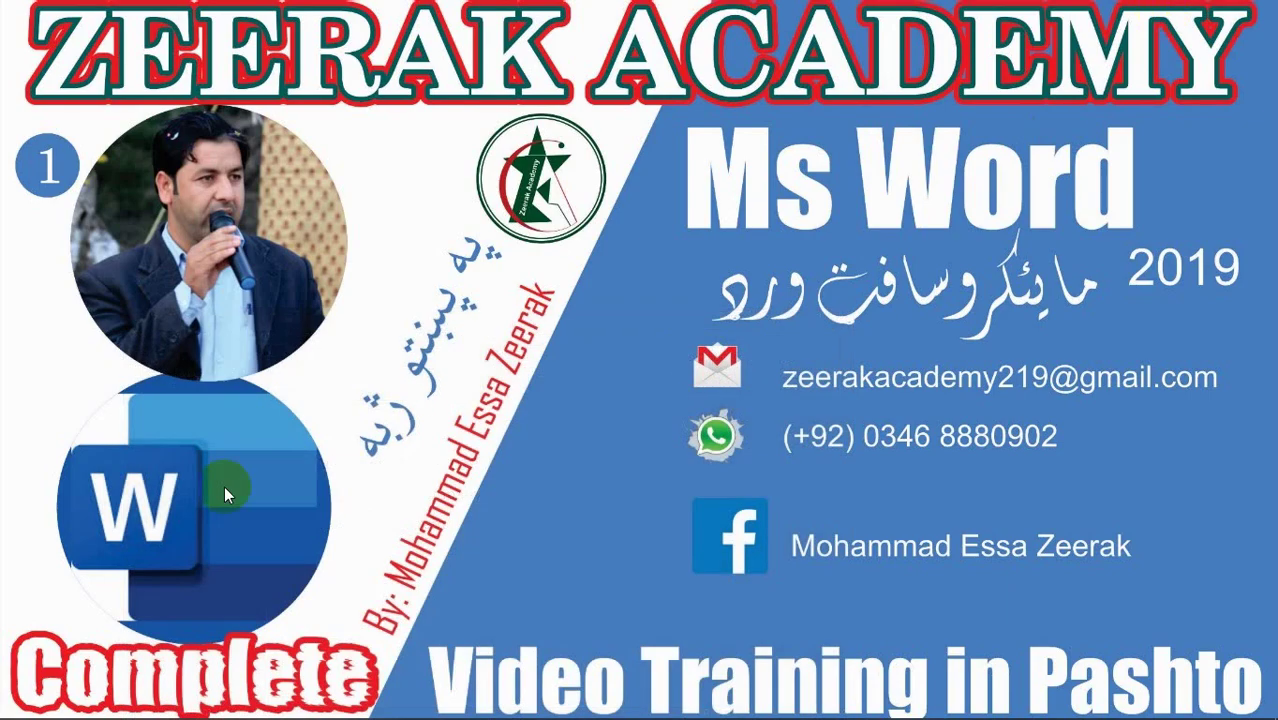
pyautogui.click(50, 706)
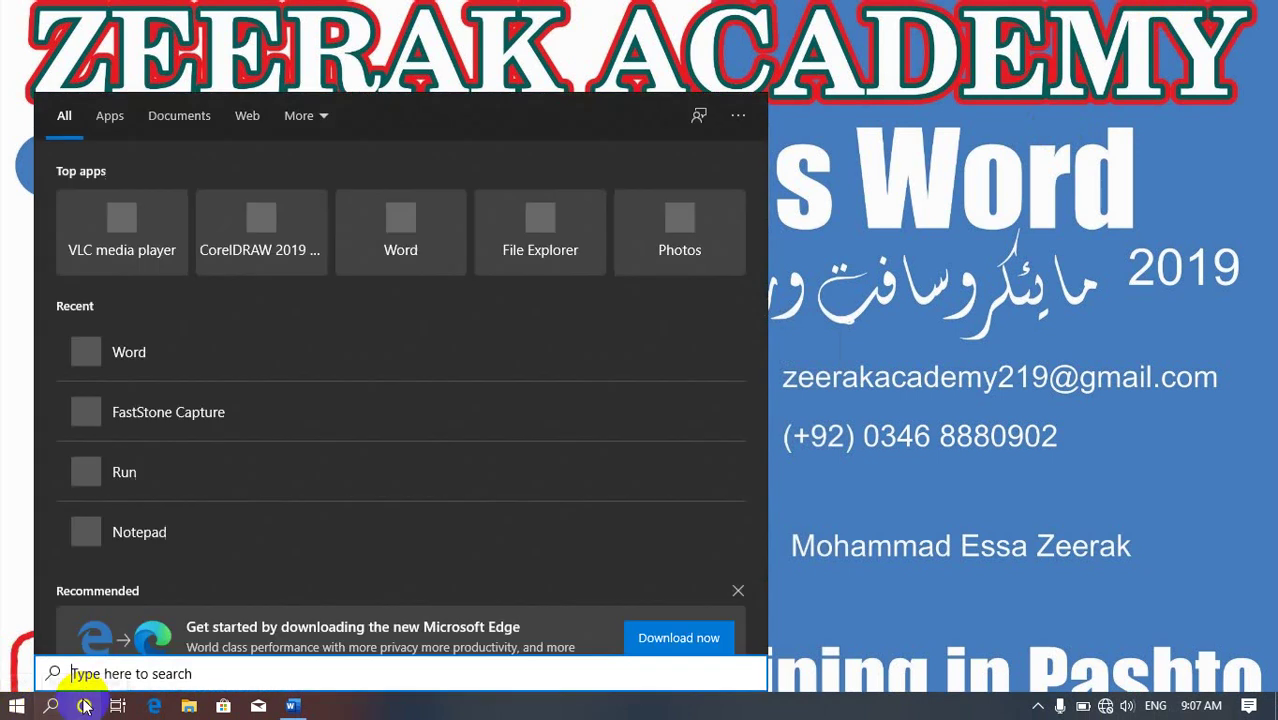
pyautogui.write('cont')
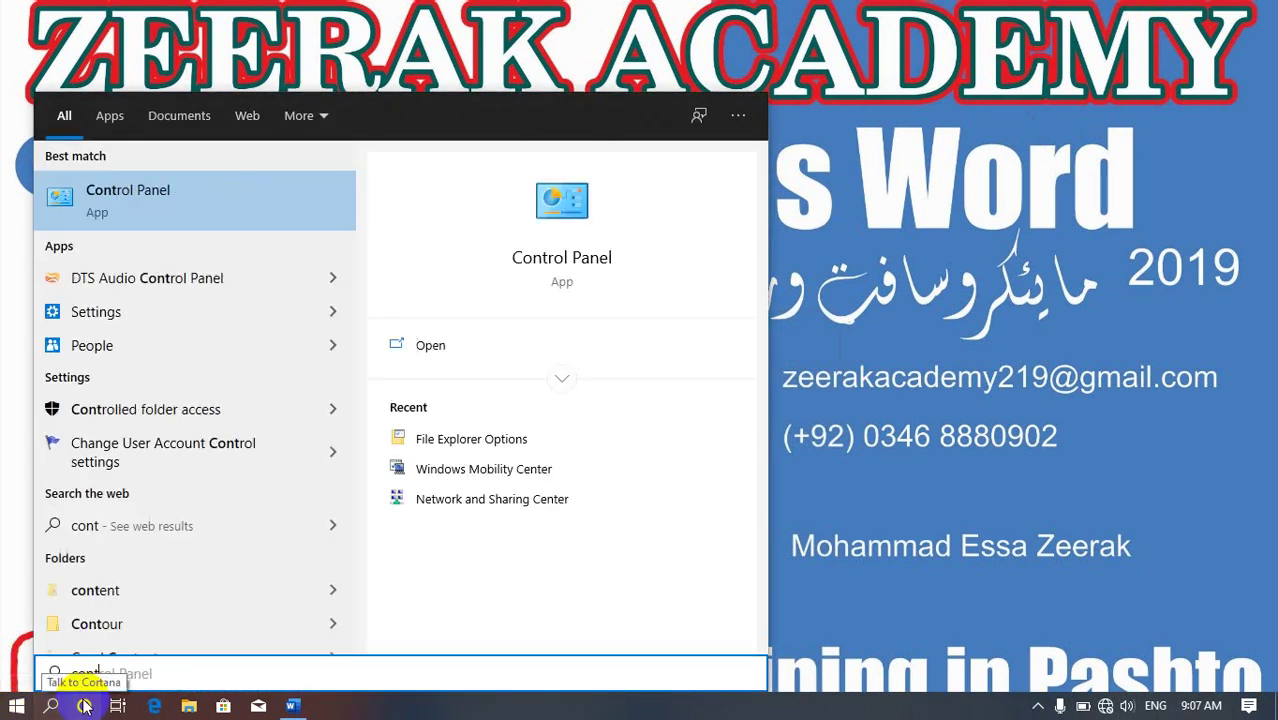
pyautogui.press('Return')
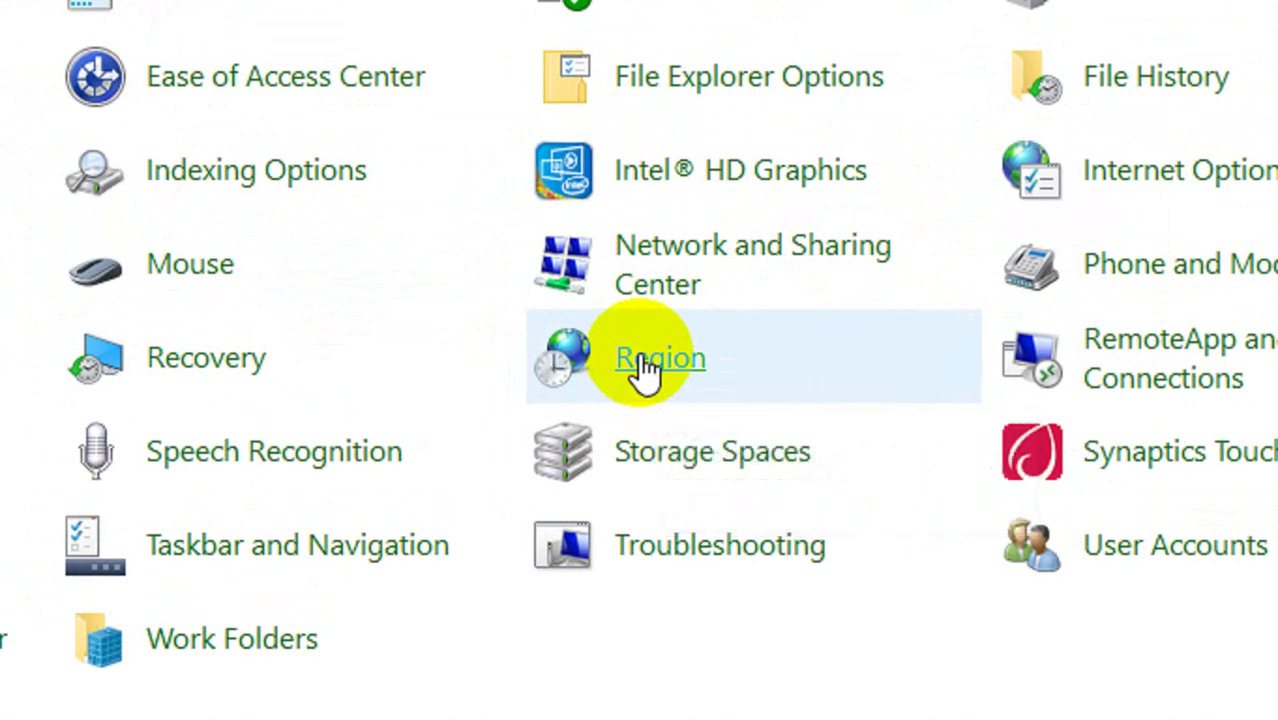
# In Region settings, select Pashto (Afghanistan) from the Format list
pyautogui.click(645, 368)
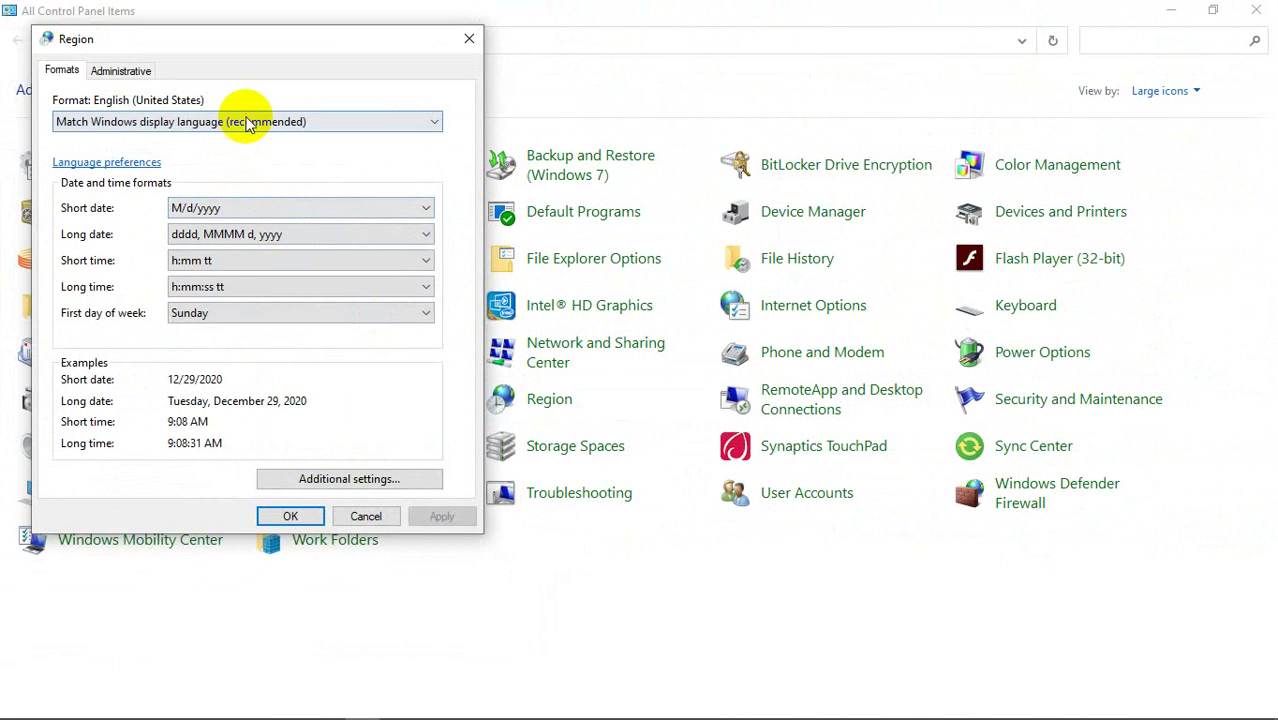
pyautogui.click(248, 121)
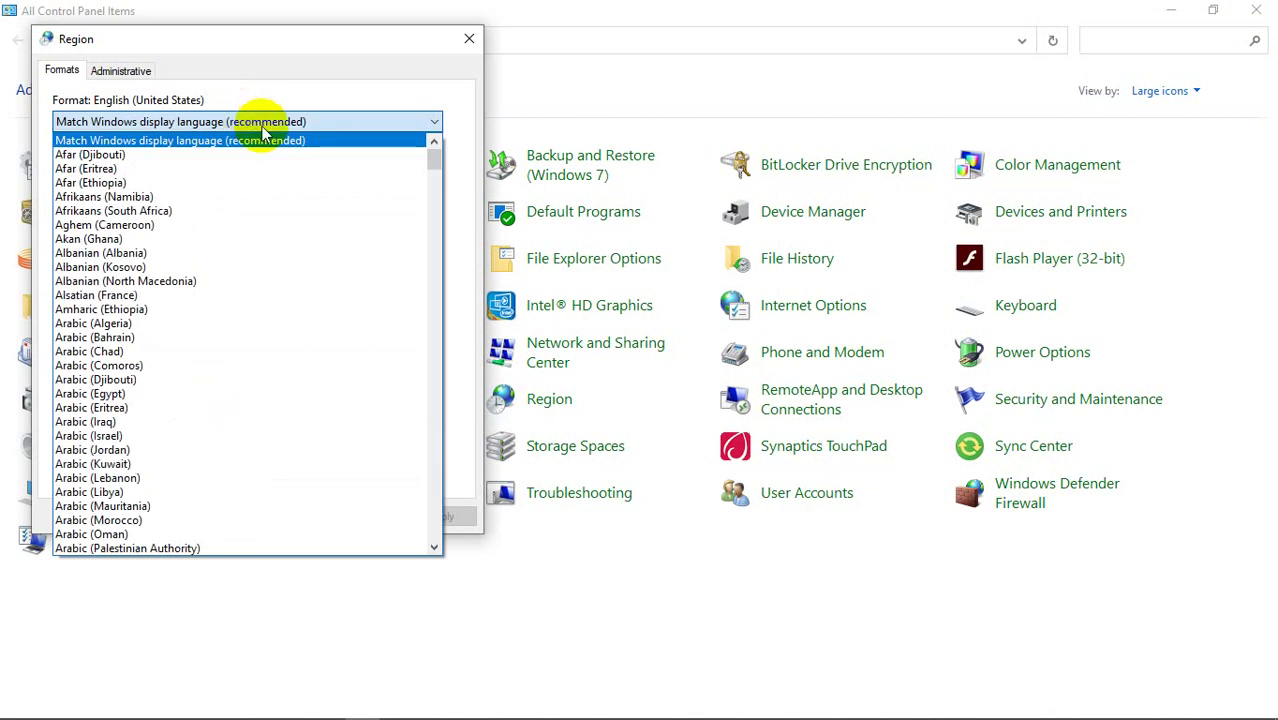
pyautogui.press('p')
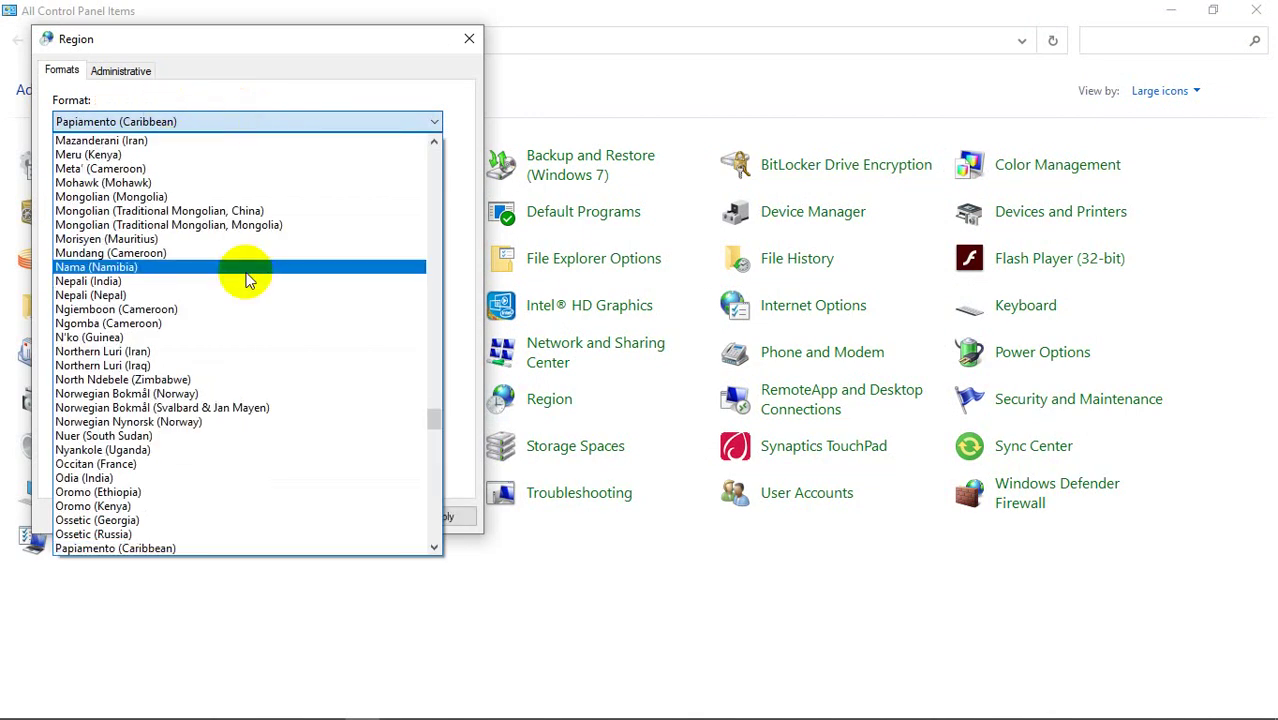
pyautogui.press('Down')
pyautogui.press('Down')
pyautogui.press('Down')
pyautogui.press('Down')
pyautogui.press('Down')
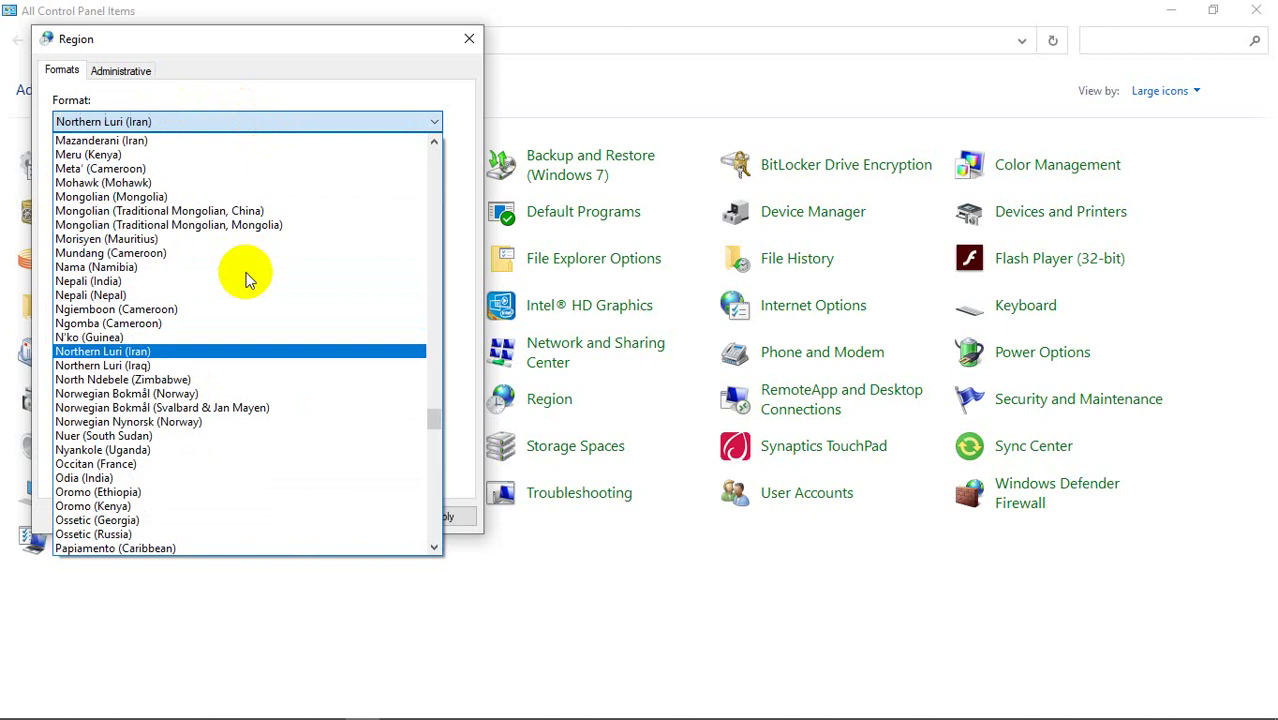
pyautogui.press('Down')
pyautogui.press('Down')
pyautogui.press('Down')
pyautogui.press('p')
pyautogui.press('Down')
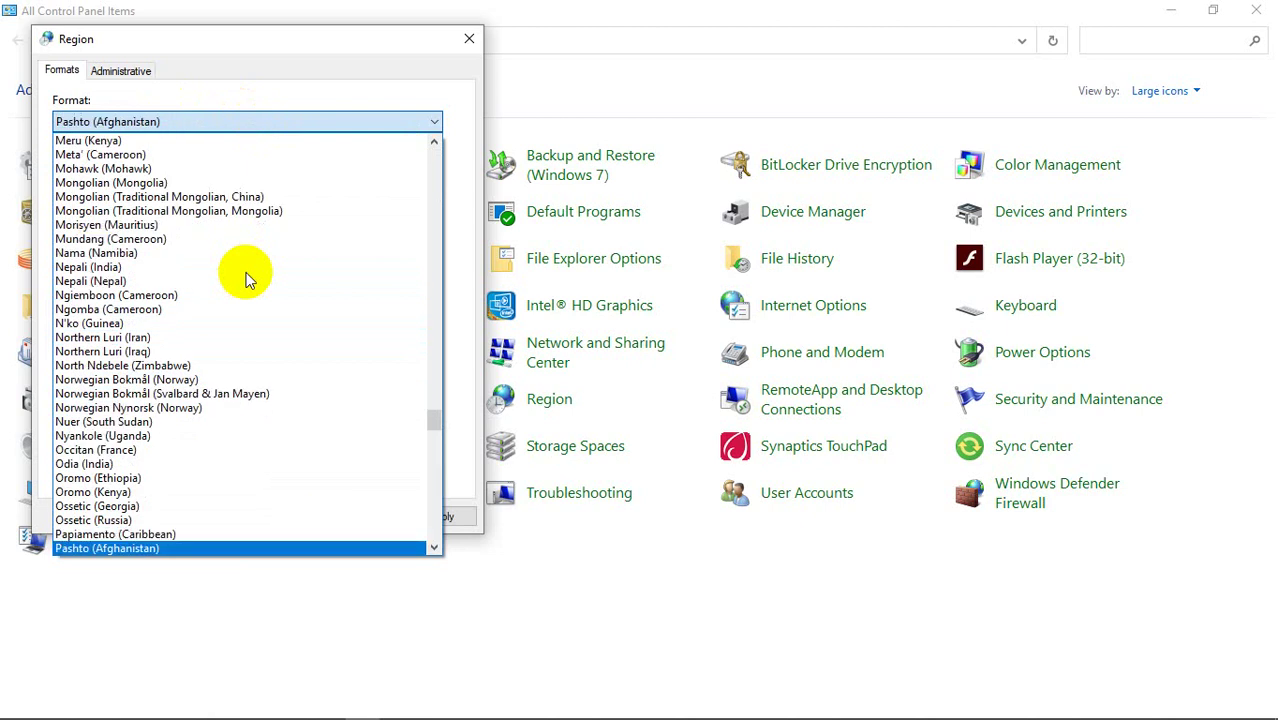
pyautogui.press('Down')
pyautogui.press('Down')
pyautogui.press('Up')
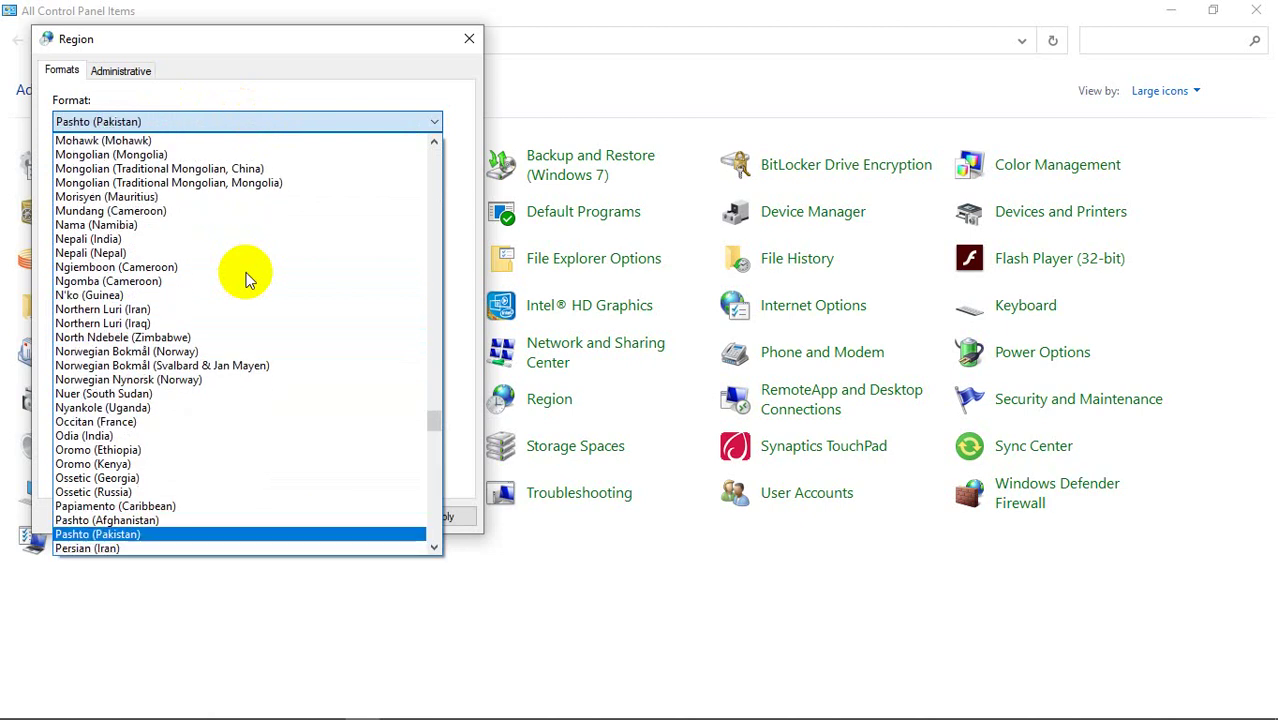
pyautogui.press('Up')
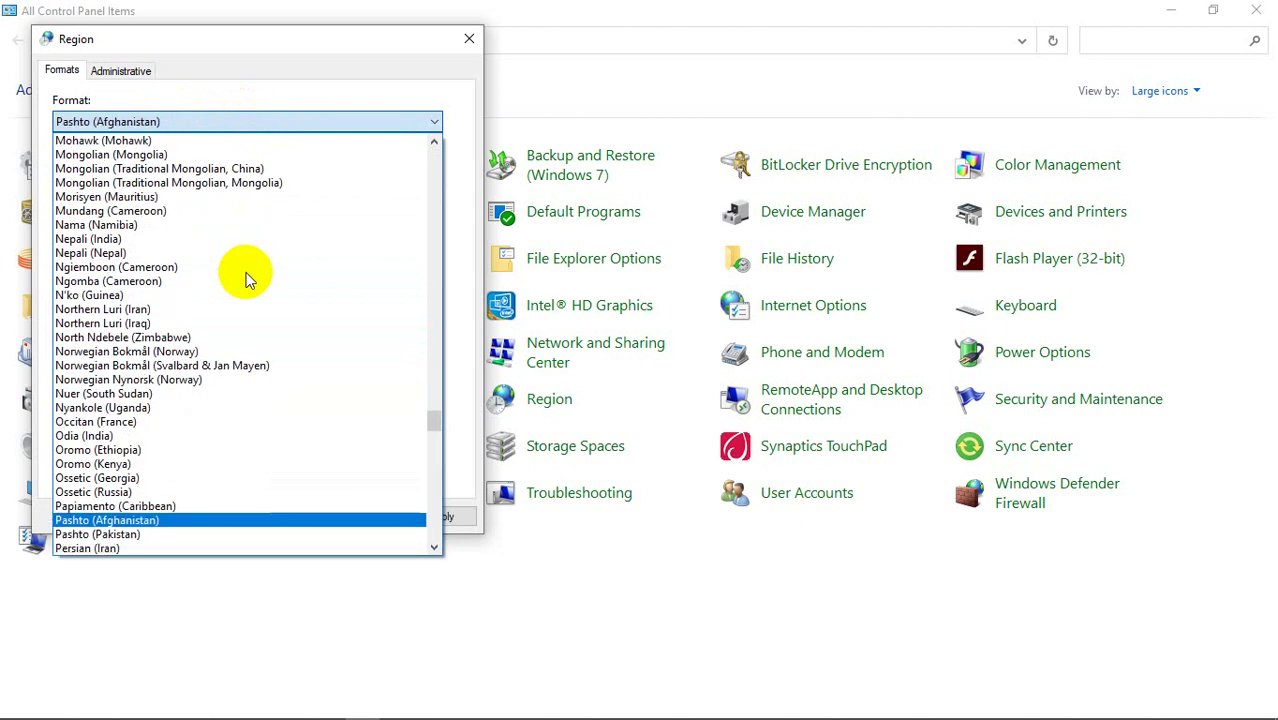
pyautogui.press('Return')
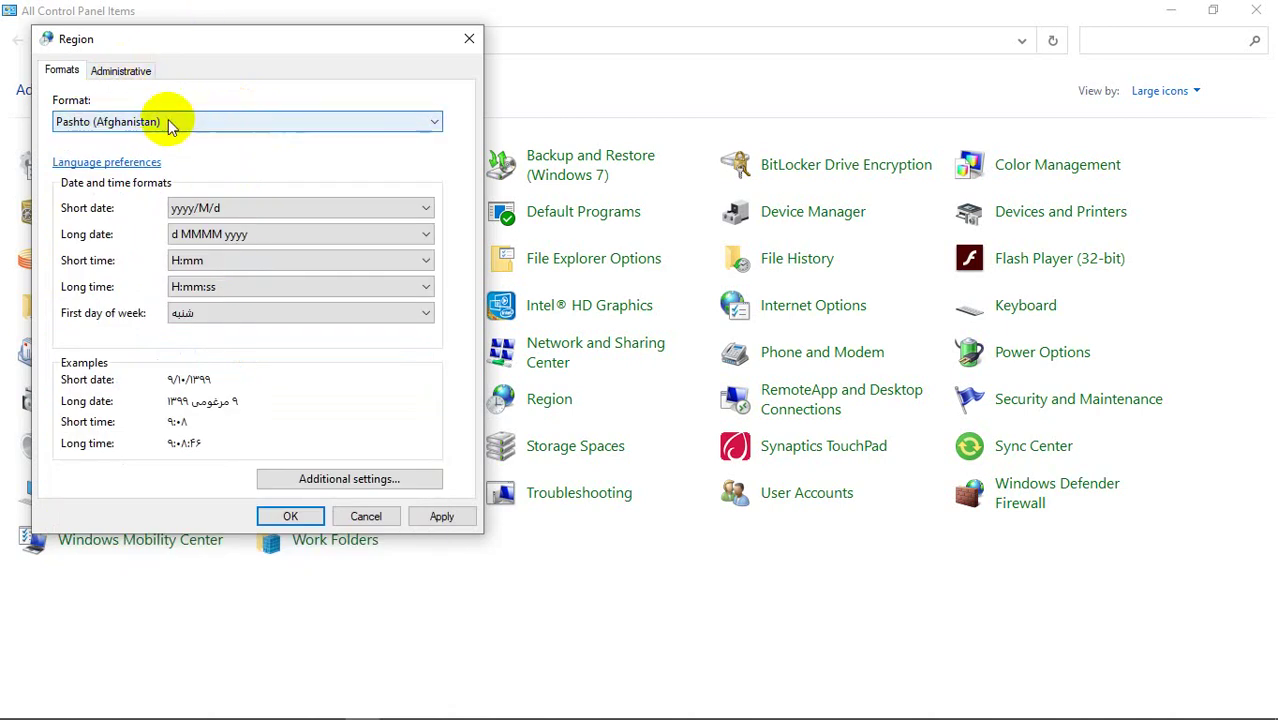
# Apply the Pashto (Afghanistan) format and close the Region dialog
pyautogui.click(125, 72)
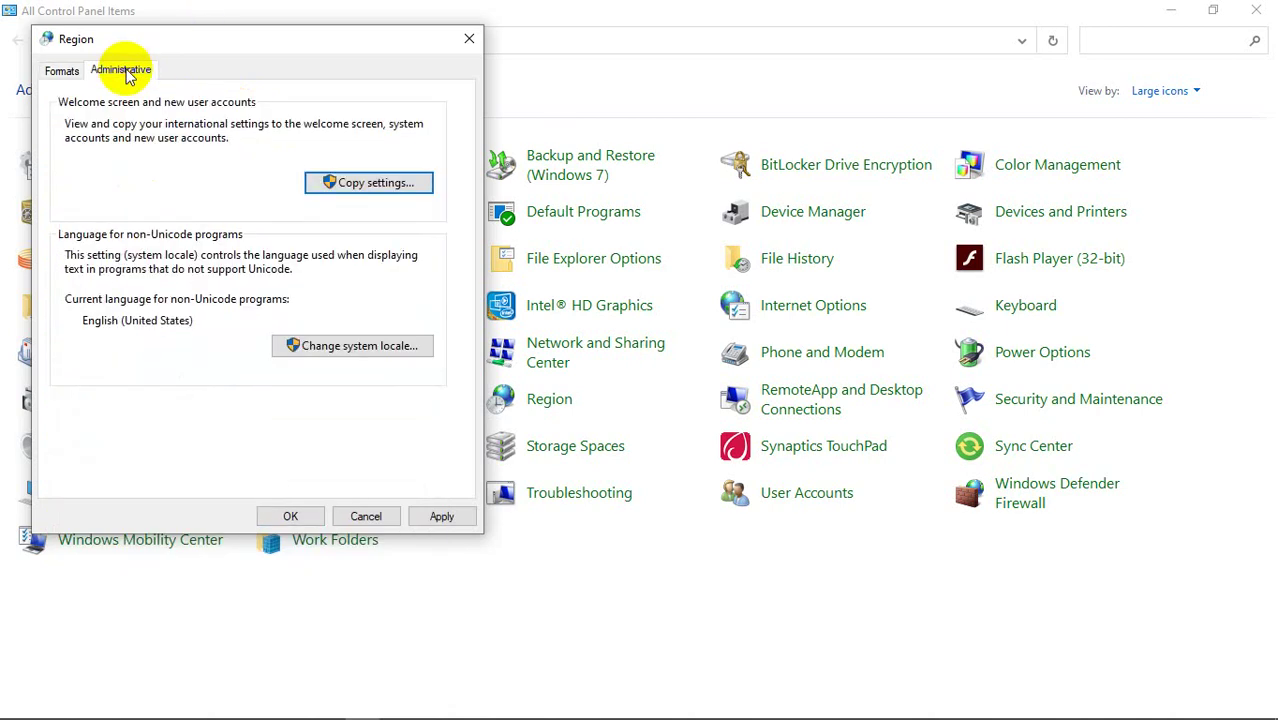
pyautogui.click(60, 71)
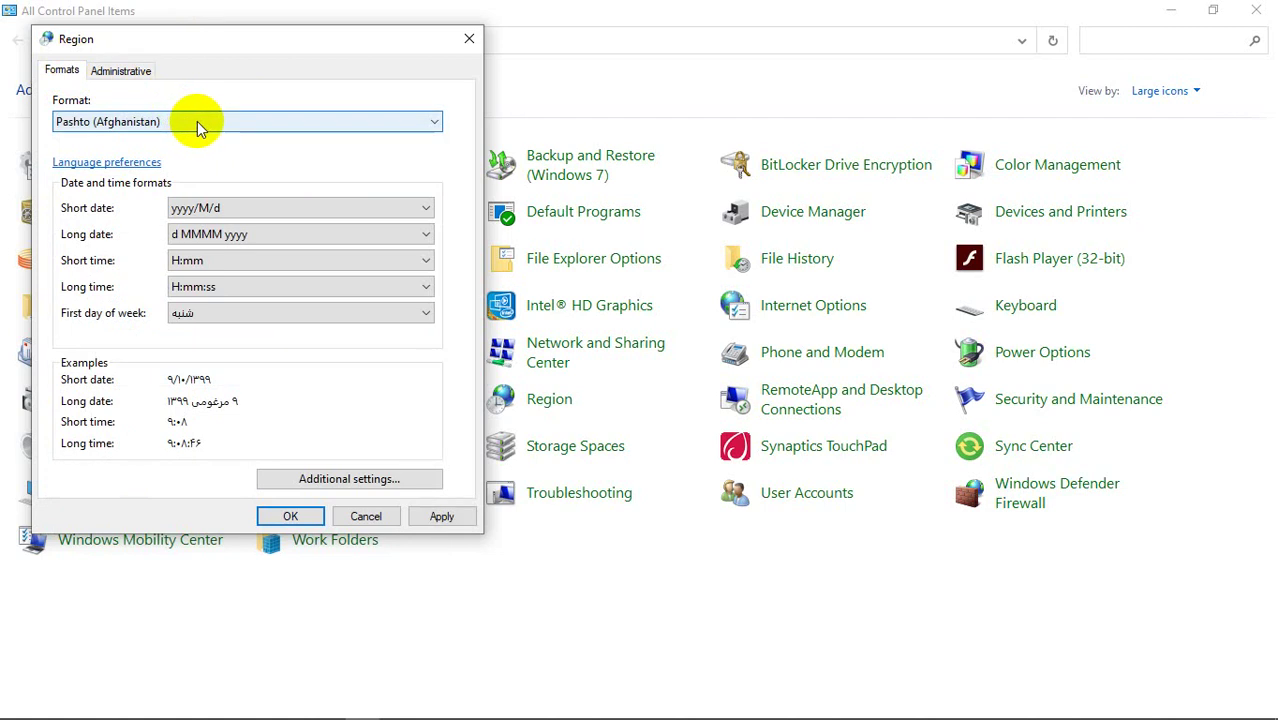
pyautogui.click(446, 514)
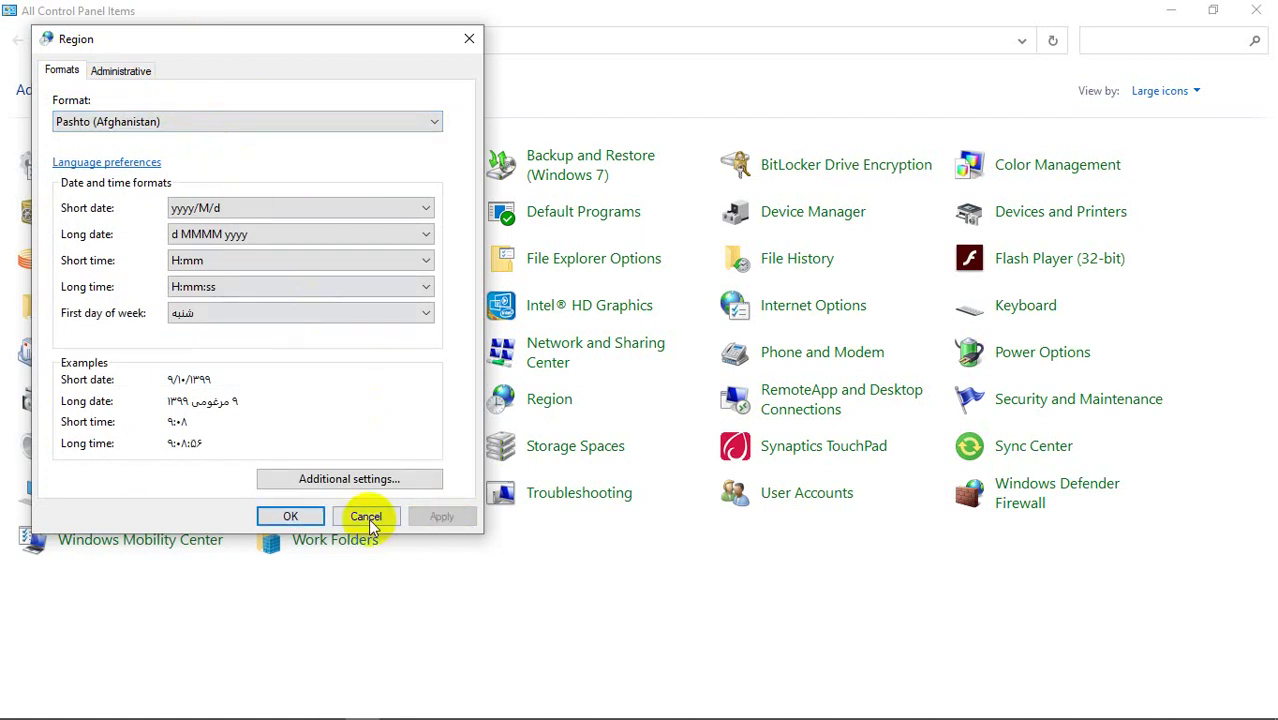
pyautogui.click(305, 515)
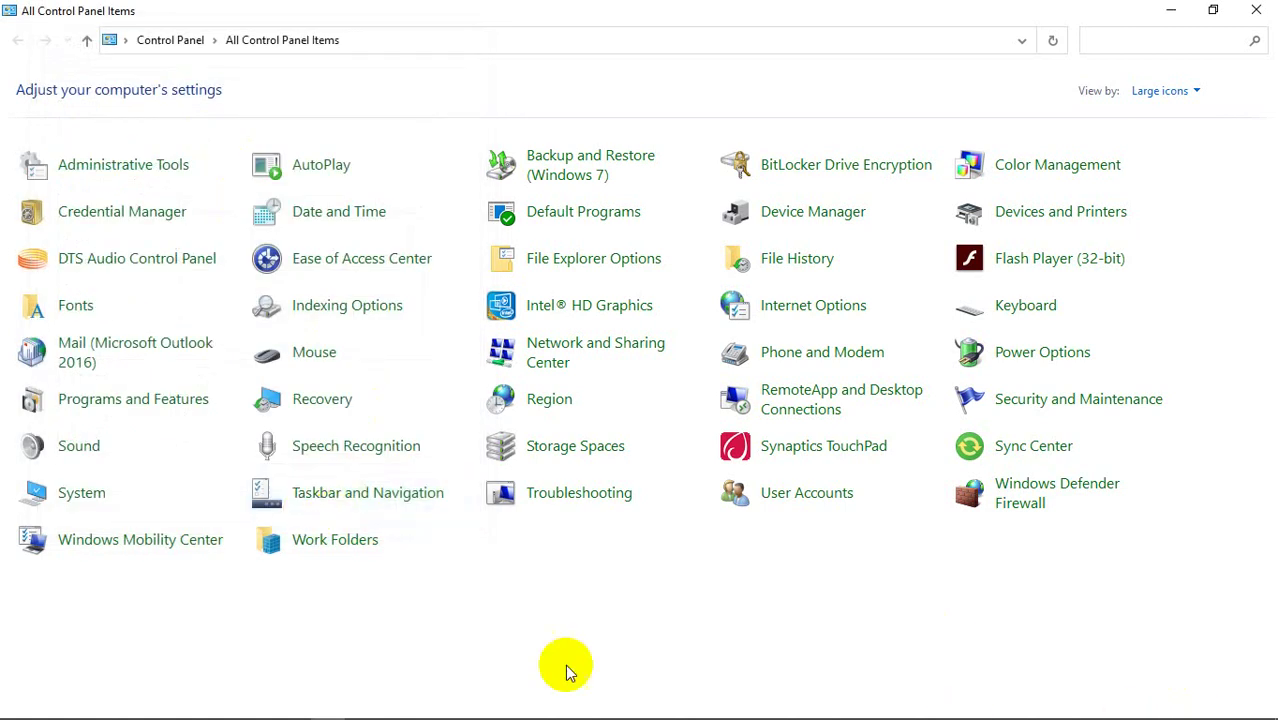
# Open Language preferences from the taskbar language indicator
pyautogui.moveTo(500, 712)
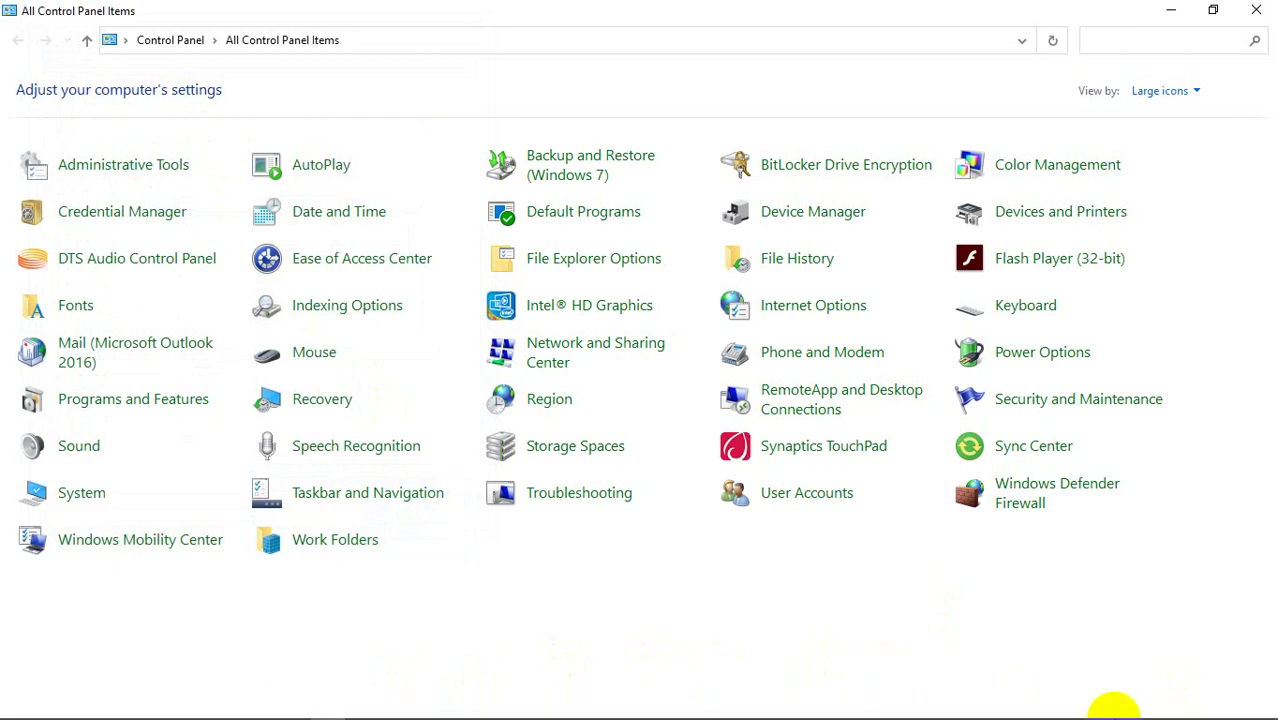
pyautogui.click(1172, 705)
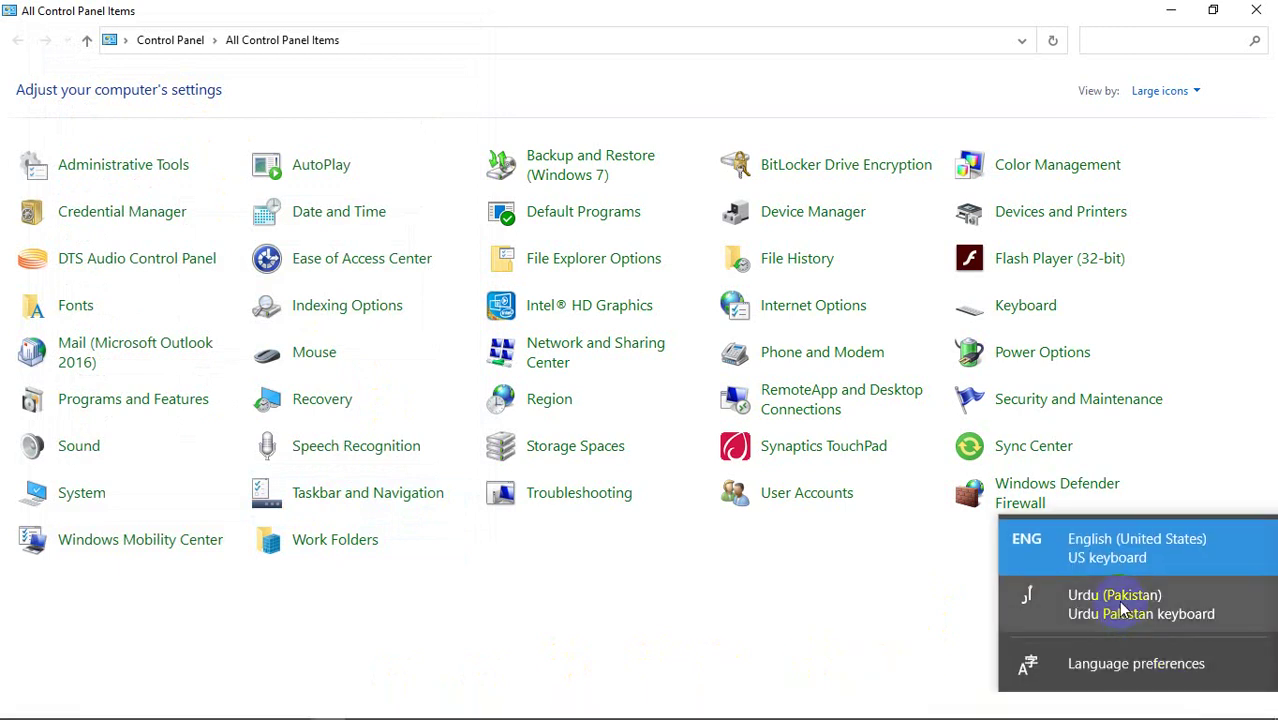
pyautogui.click(1124, 676)
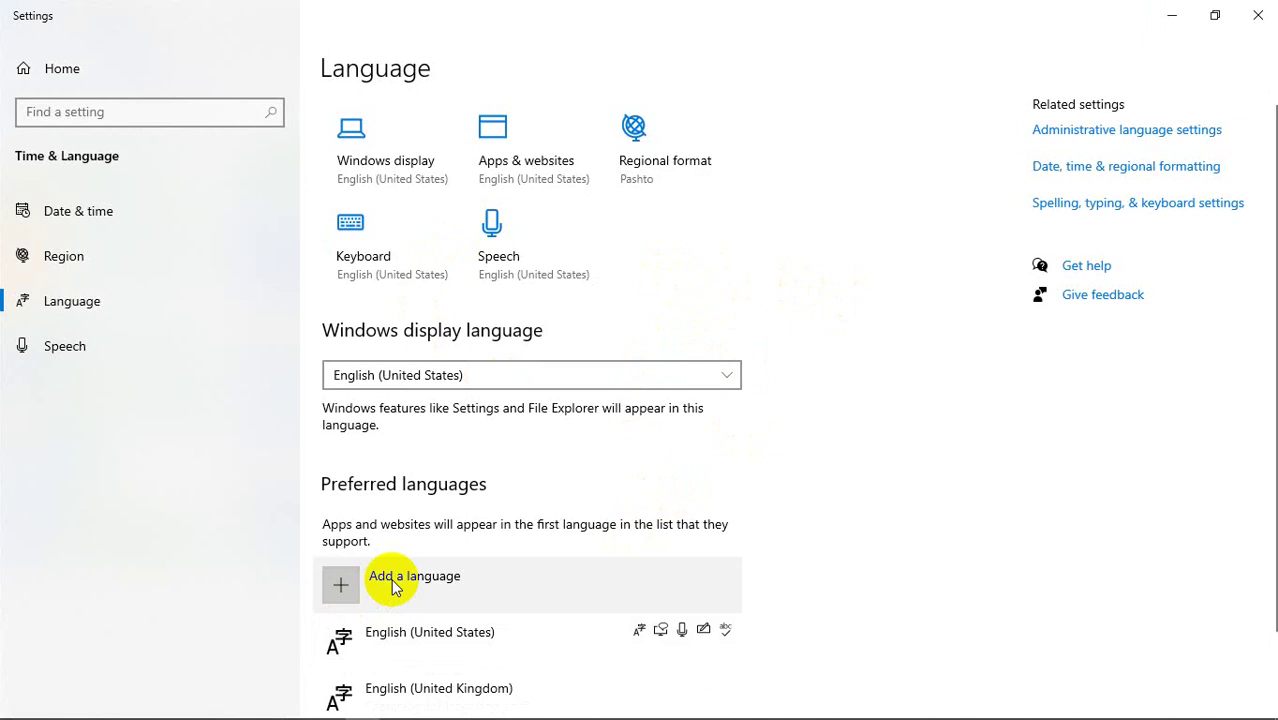
# Add Pashto (Pakistan) by searching 'pa', install it, and close Settings
pyautogui.click(355, 583)
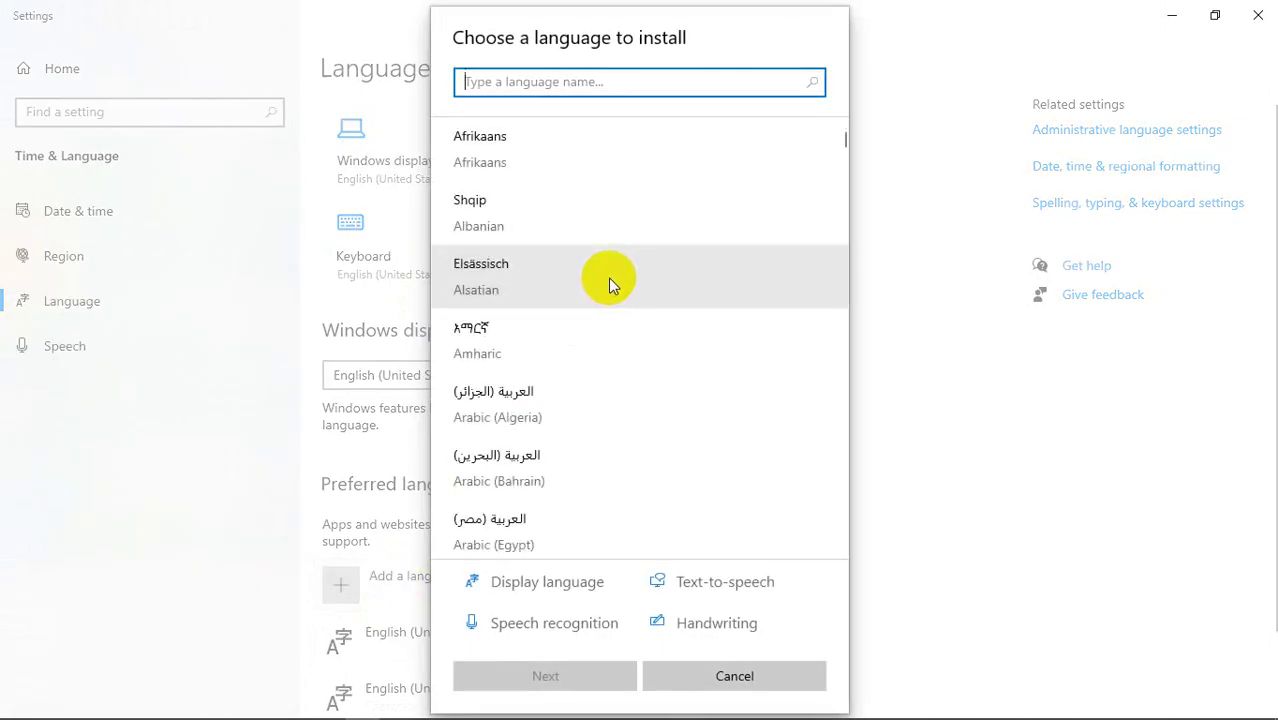
pyautogui.write('pashto')
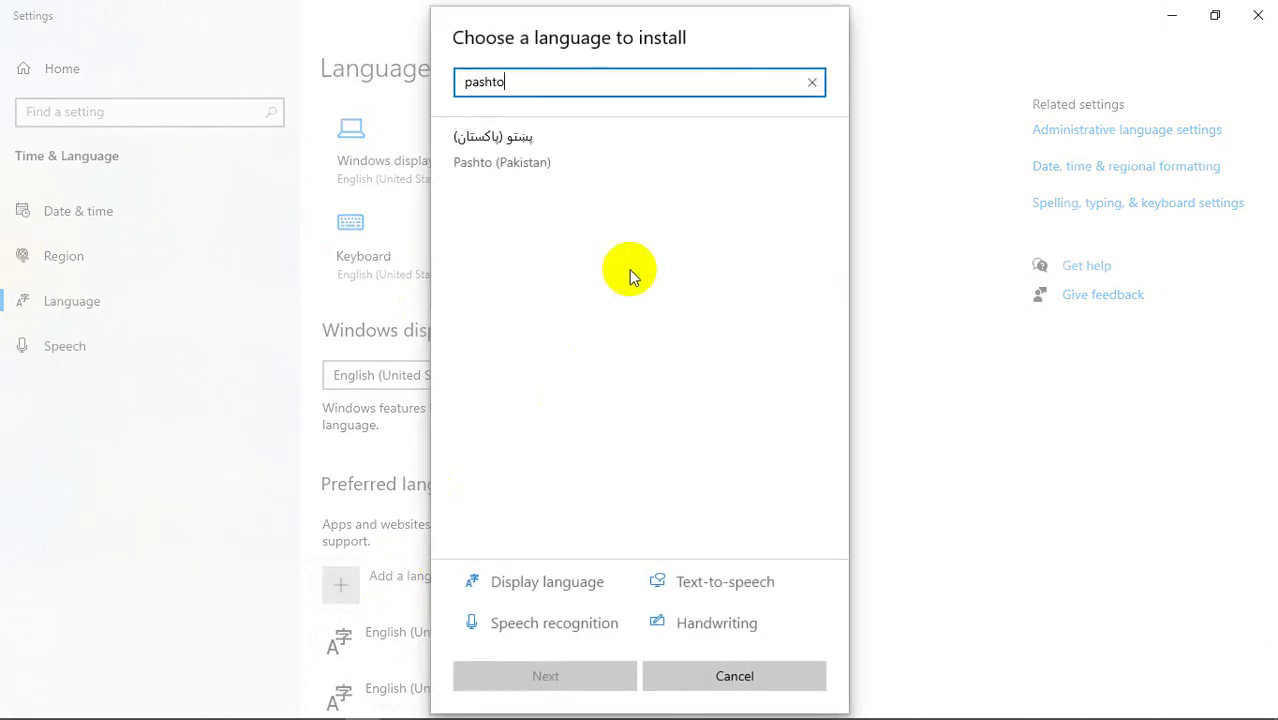
pyautogui.click(522, 160)
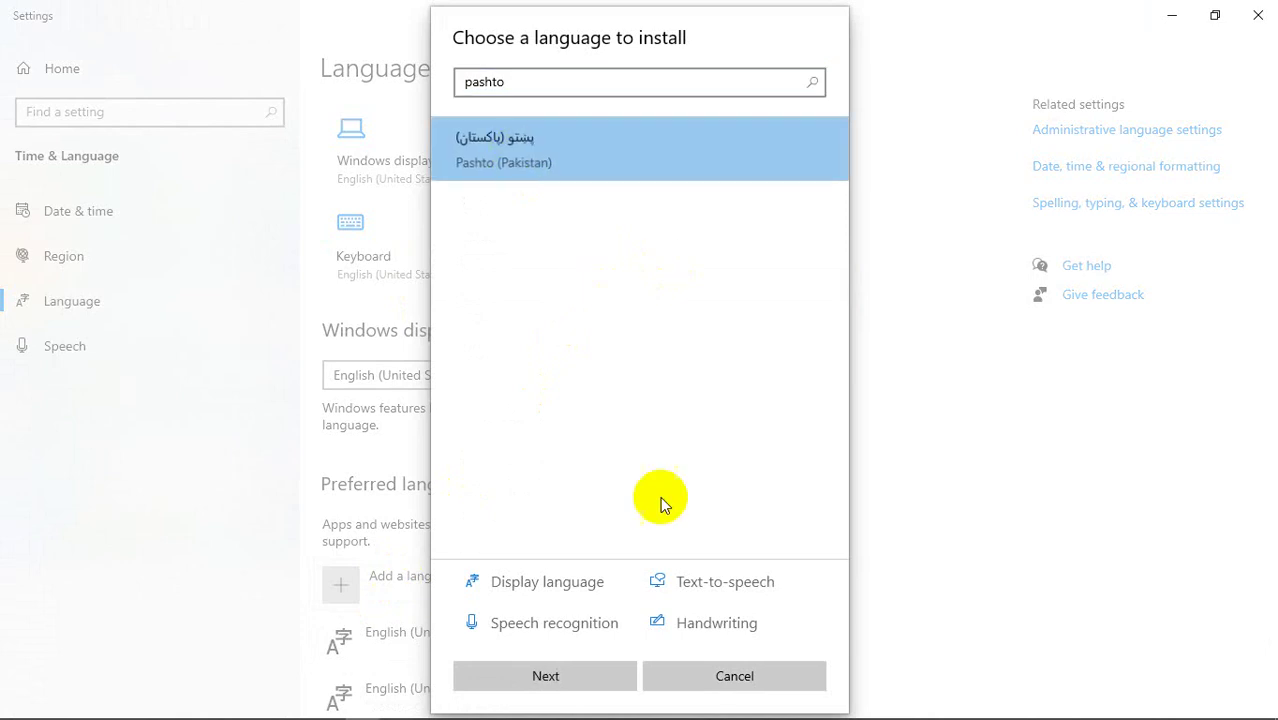
pyautogui.click(600, 677)
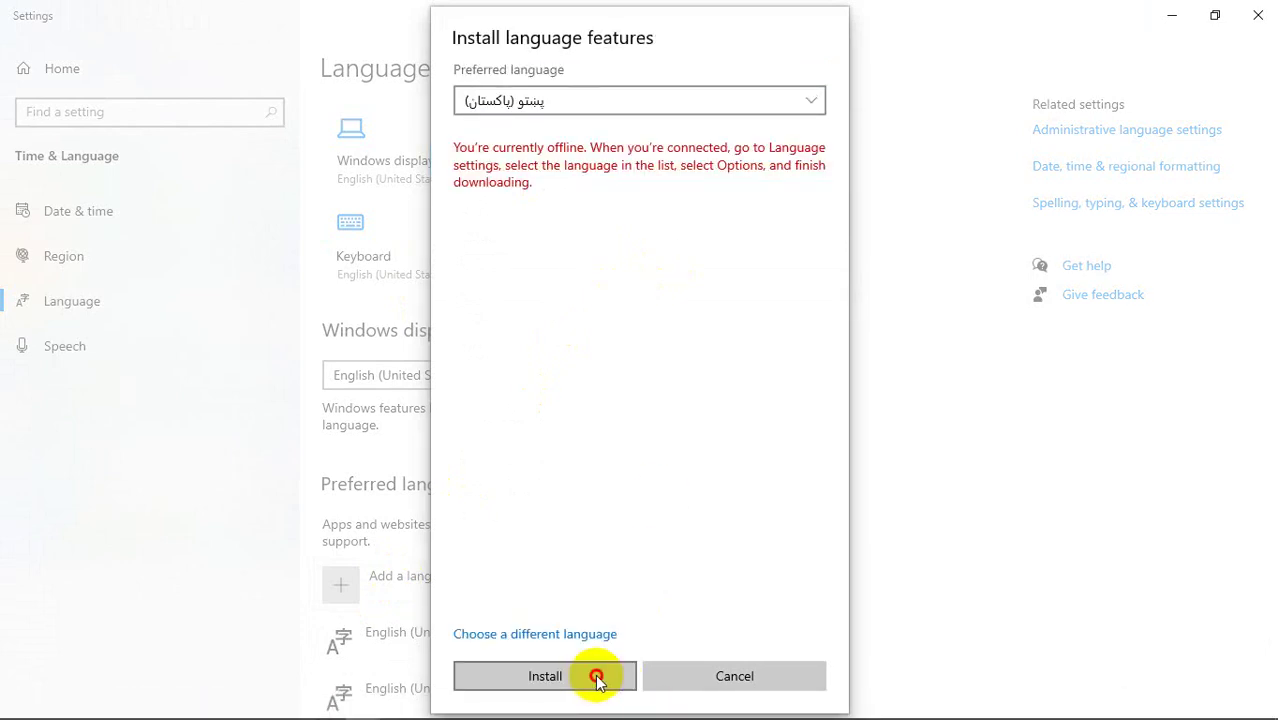
pyautogui.click(597, 677)
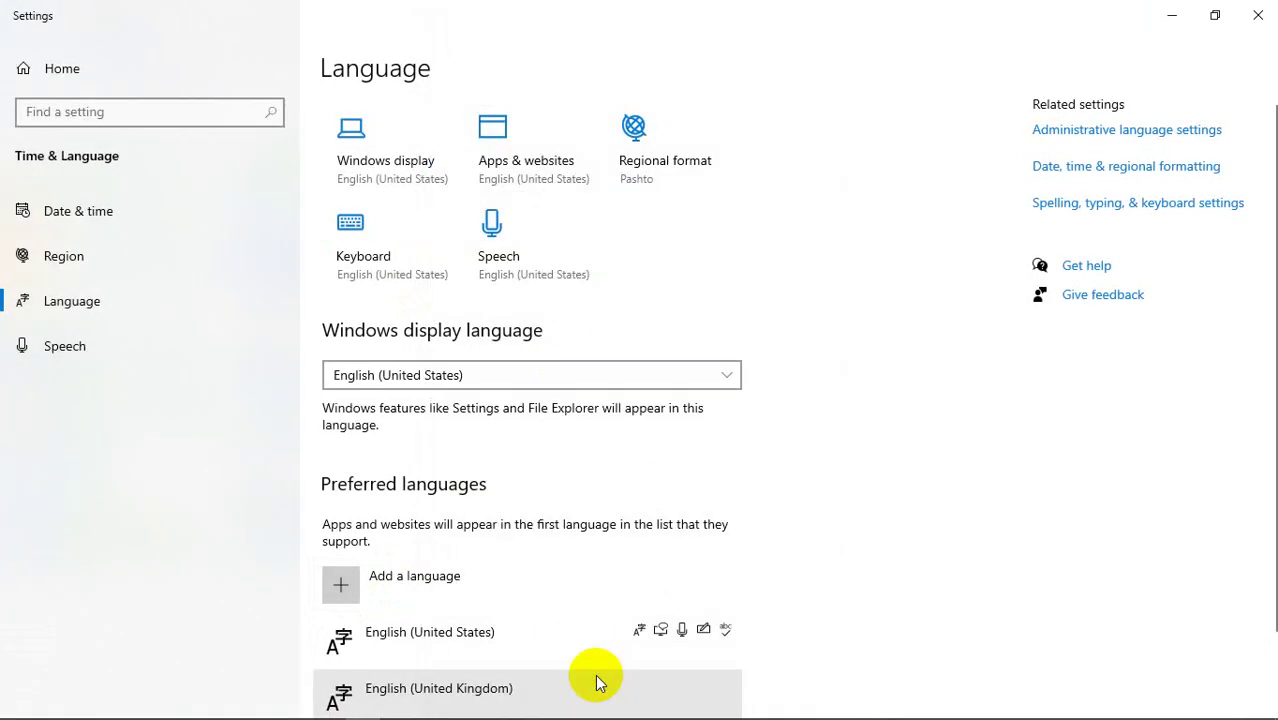
pyautogui.click(1250, 12)
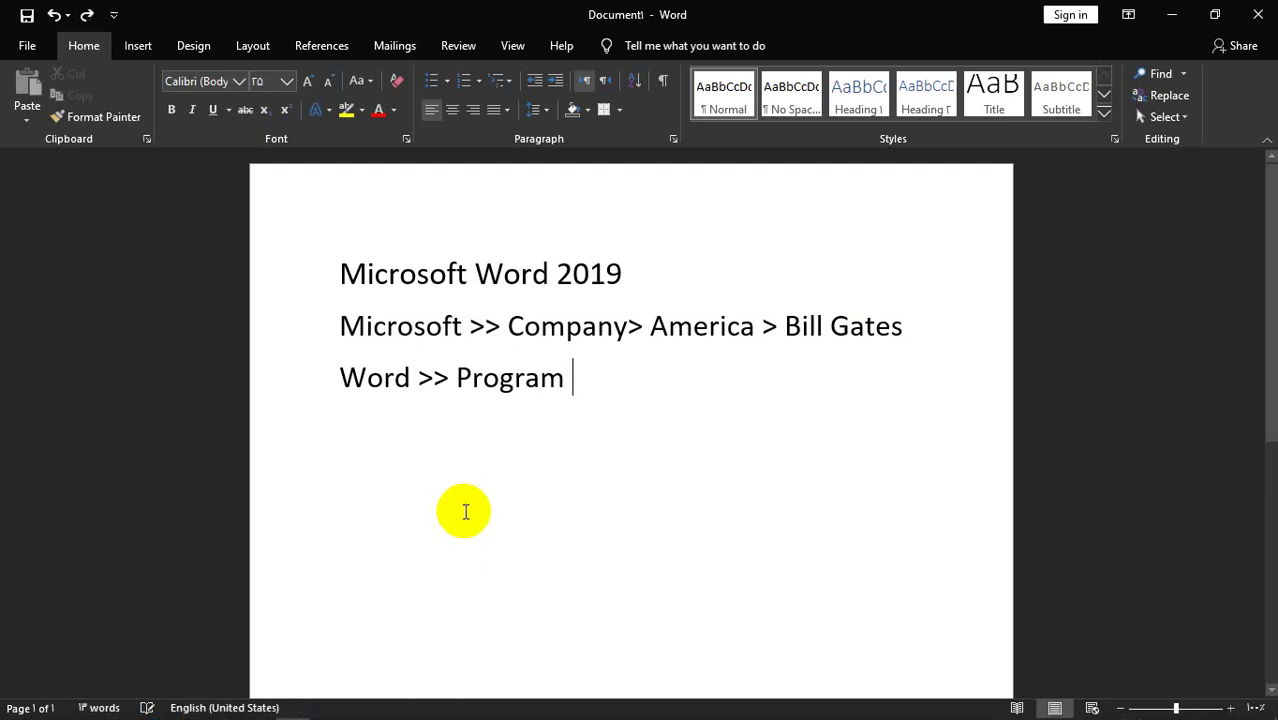
pyautogui.press('Return')
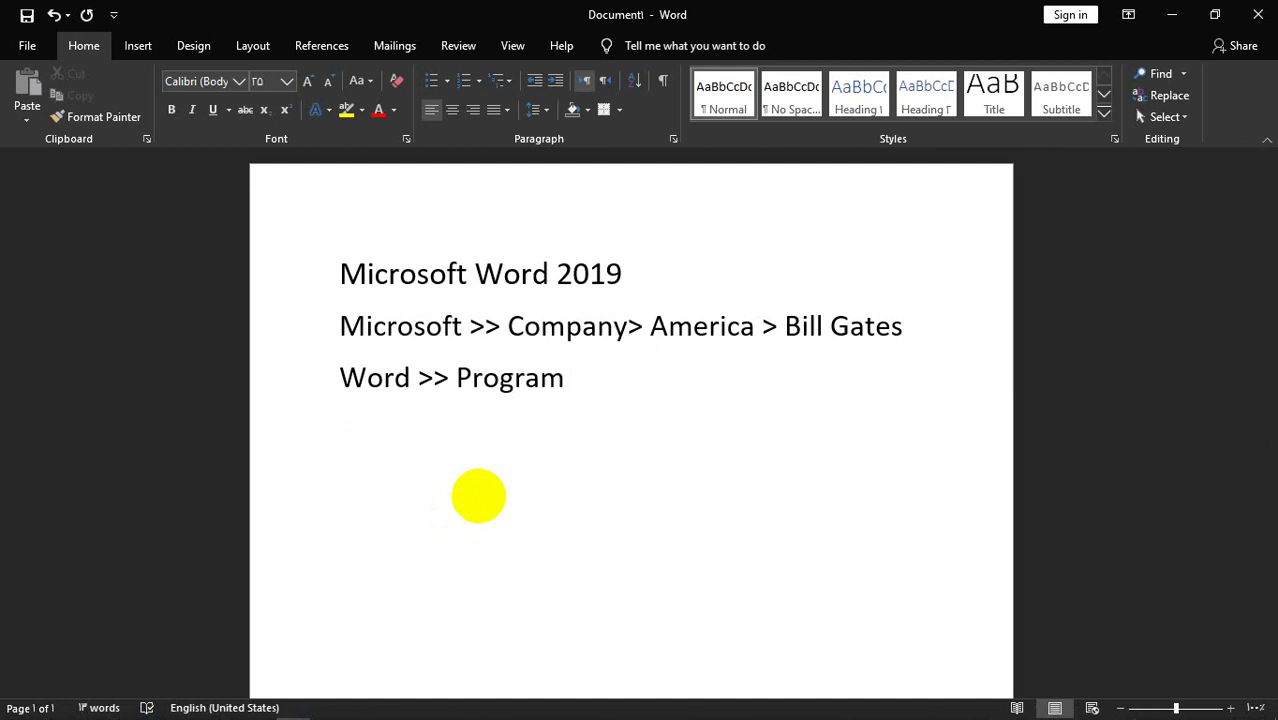
pyautogui.hotkey('alt', 'shift')
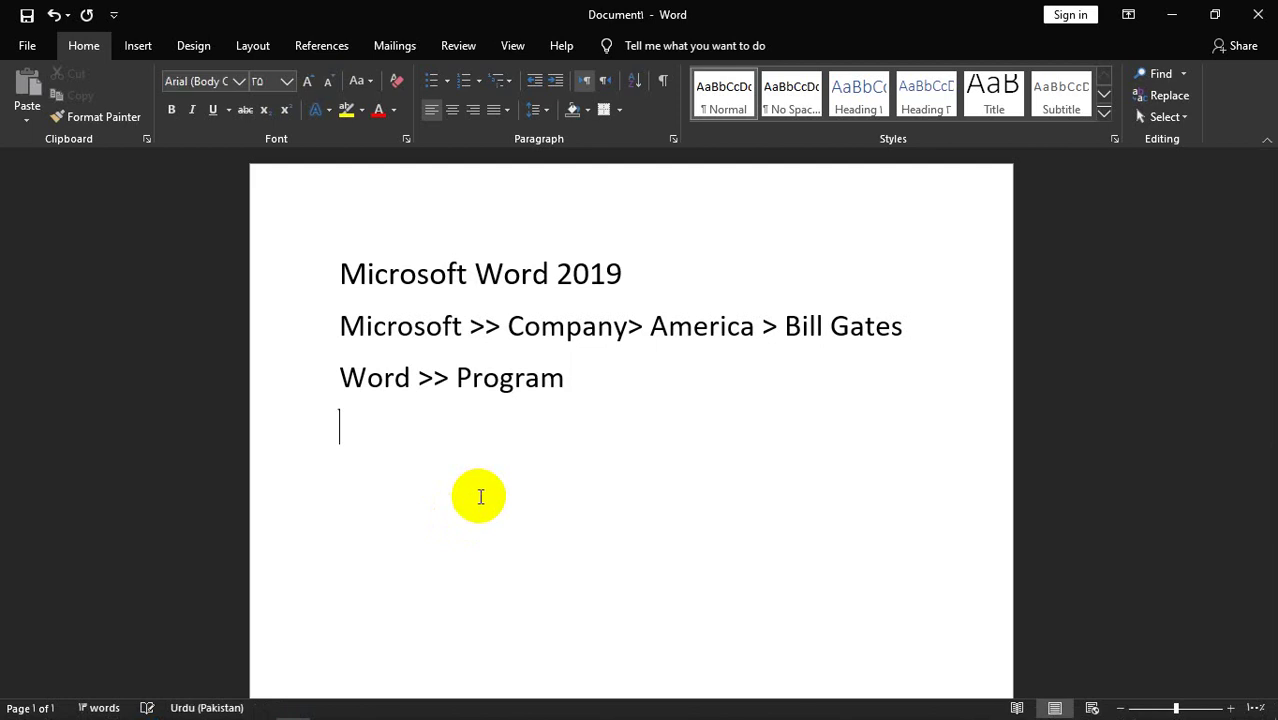
pyautogui.write('جدفاسجدفلاسد')
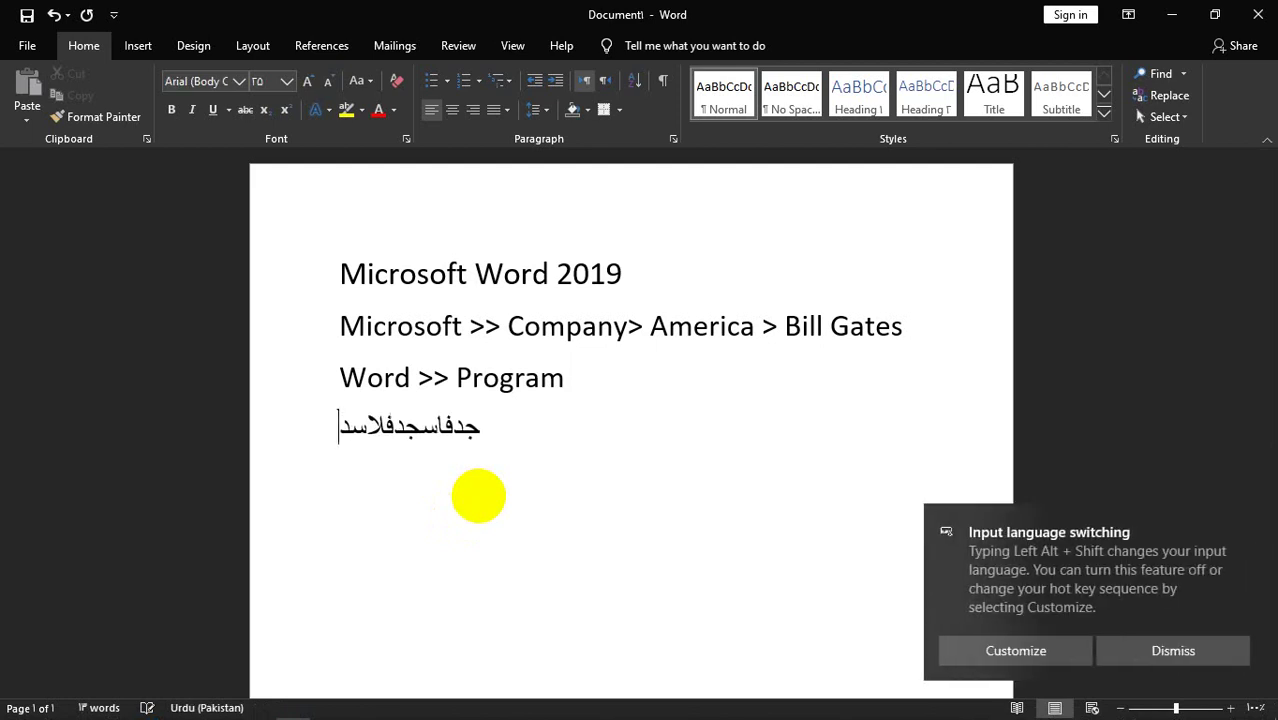
pyautogui.press('BackSpace')
pyautogui.press('BackSpace')
pyautogui.press('BackSpace')
pyautogui.press('BackSpace')
pyautogui.press('BackSpace')
pyautogui.press('BackSpace')
pyautogui.press('BackSpace')
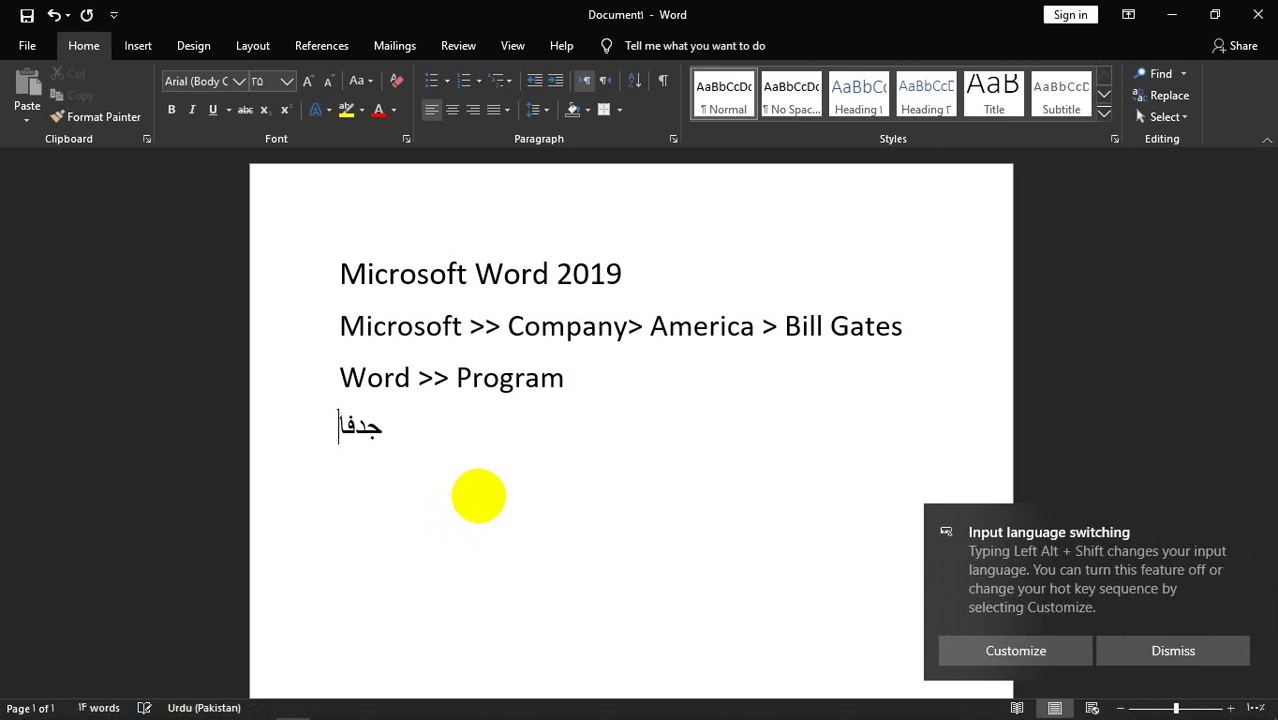
pyautogui.press('BackSpace')
pyautogui.press('BackSpace')
pyautogui.press('BackSpace')
pyautogui.click(1190, 660)
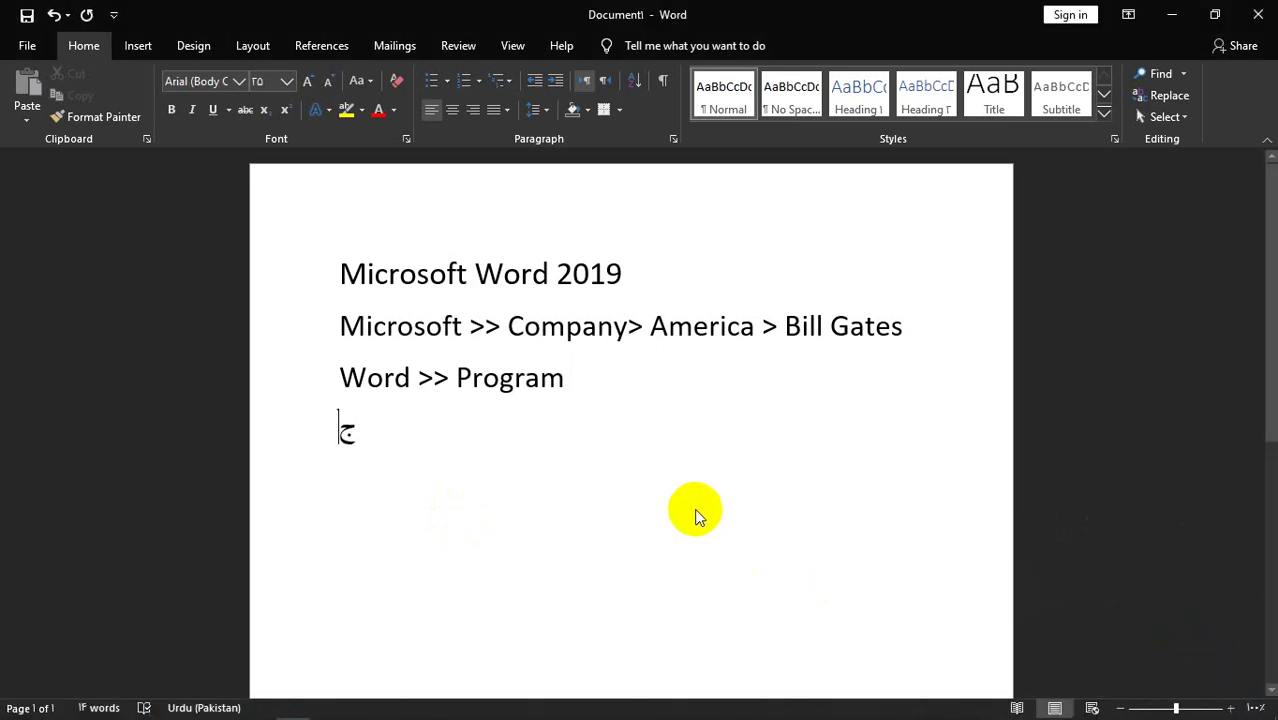
pyautogui.press('BackSpace')
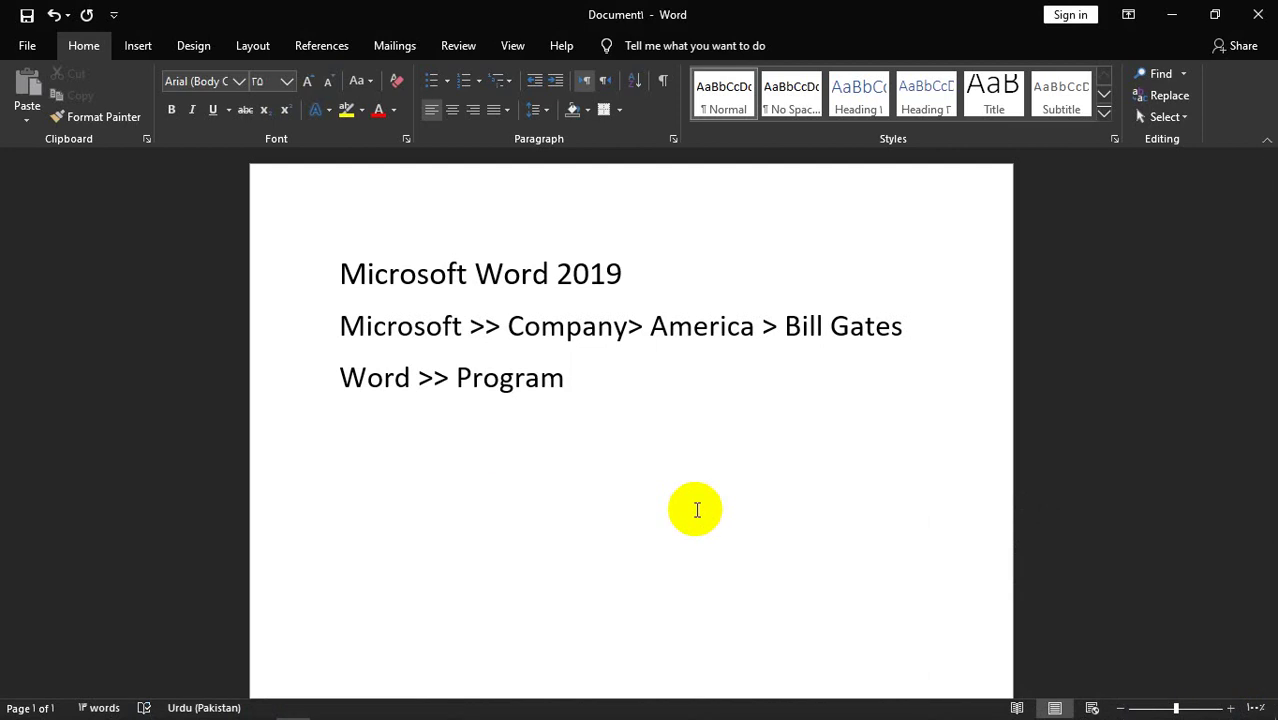
pyautogui.hotkey('alt', 'shift')
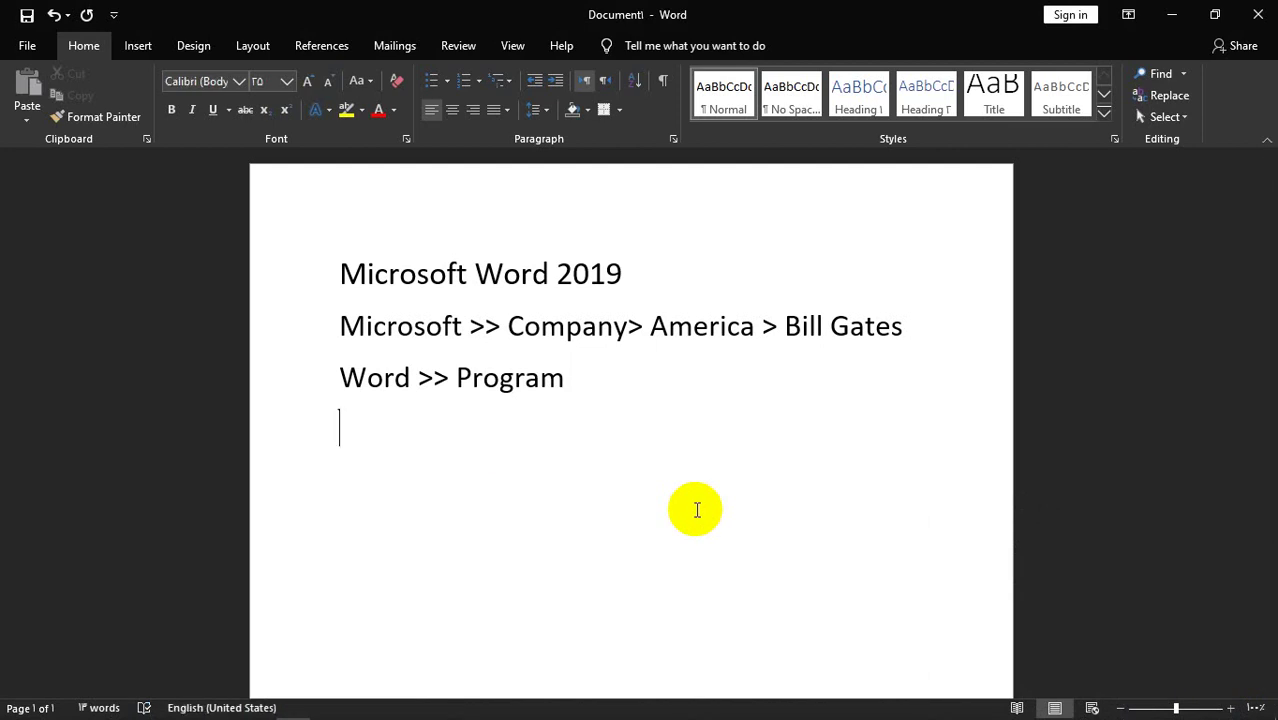
# Delete stray Persian characters and start a new line below Word >> Program
pyautogui.write('یایب')
pyautogui.press('BackSpace')
pyautogui.press('BackSpace')
pyautogui.press('BackSpace')
pyautogui.press('BackSpace')
pyautogui.press('BackSpace')
pyautogui.press('Return')
pyautogui.write('ب')
pyautogui.press('BackSpace')
pyautogui.write('h')
pyautogui.press('BackSpace')
# Type 'Version>> 2019' and 'What is word?' on separate new lines
pyautogui.press('Return')
pyautogui.write('V')
pyautogui.write('ersion')
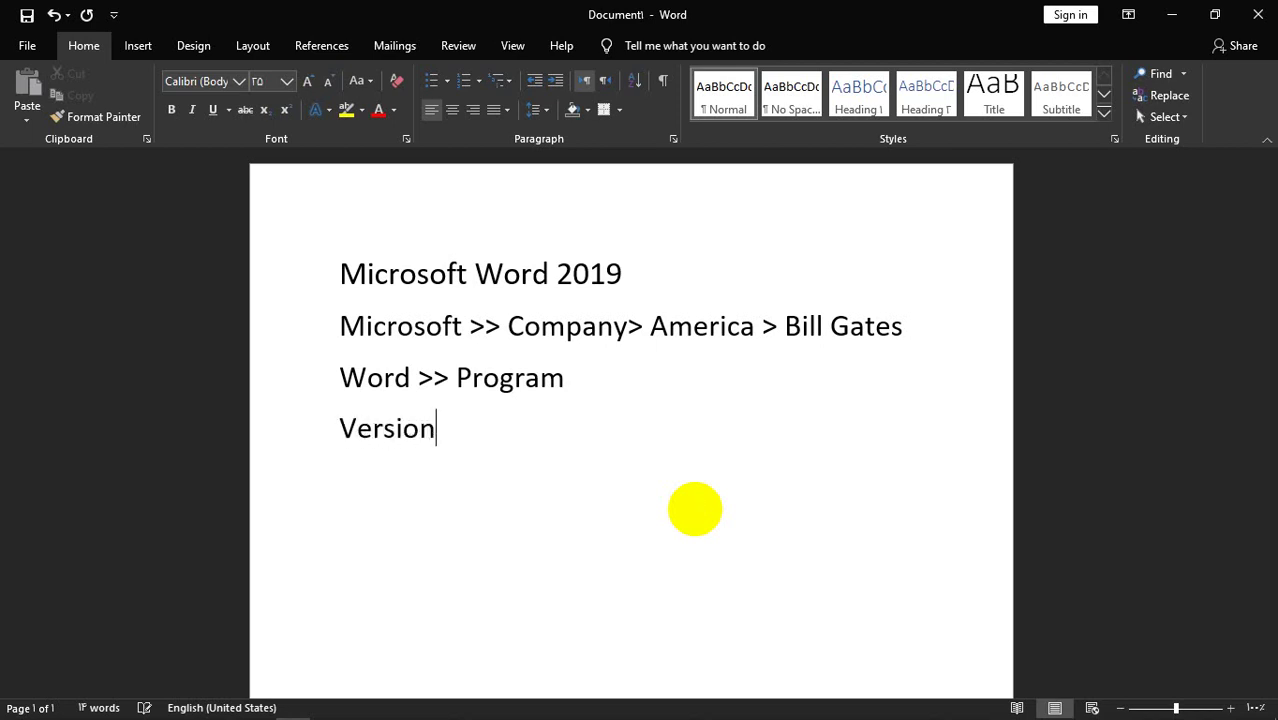
pyautogui.write('>>')
pyautogui.write(' 2019')
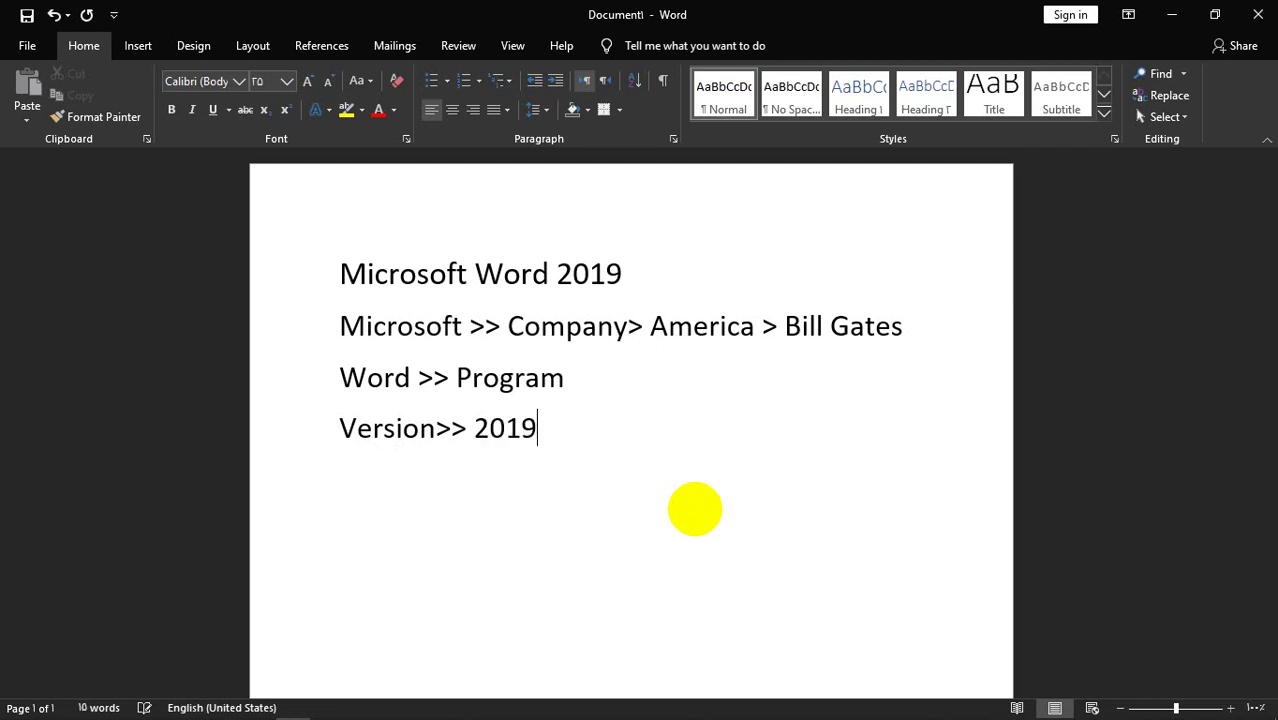
pyautogui.press('Return')
pyautogui.write('W')
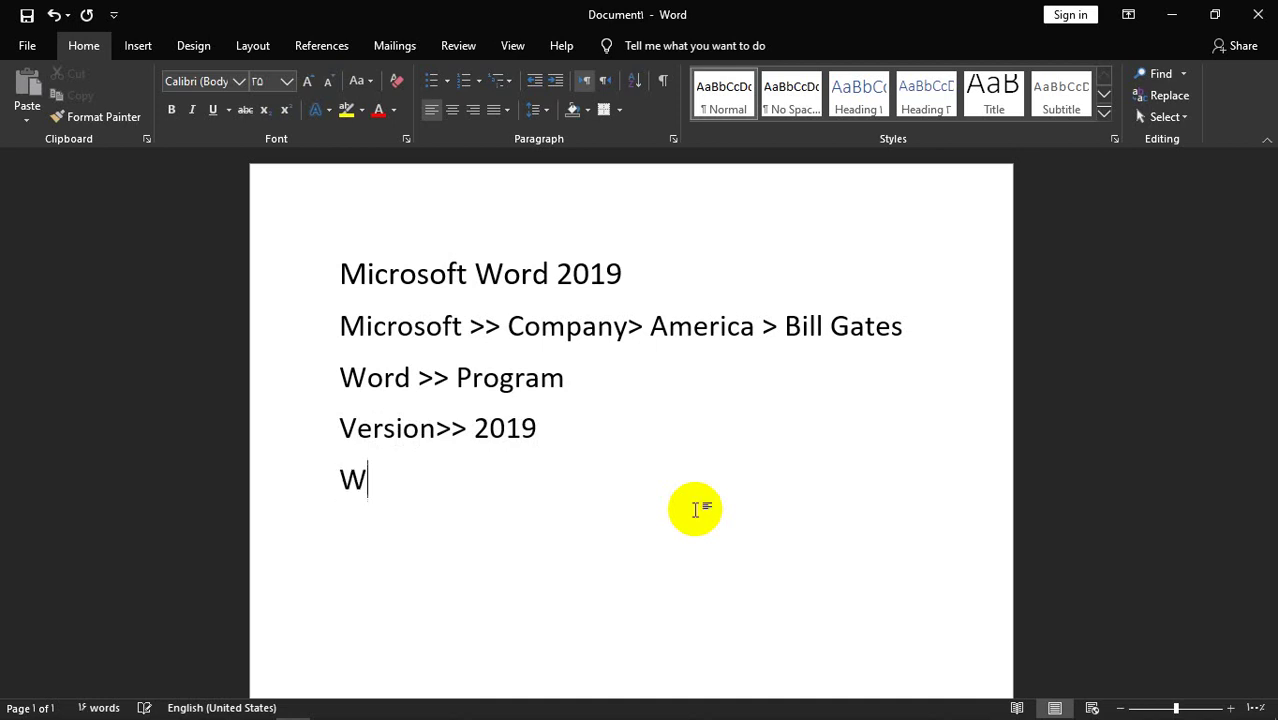
pyautogui.write('hat is word')
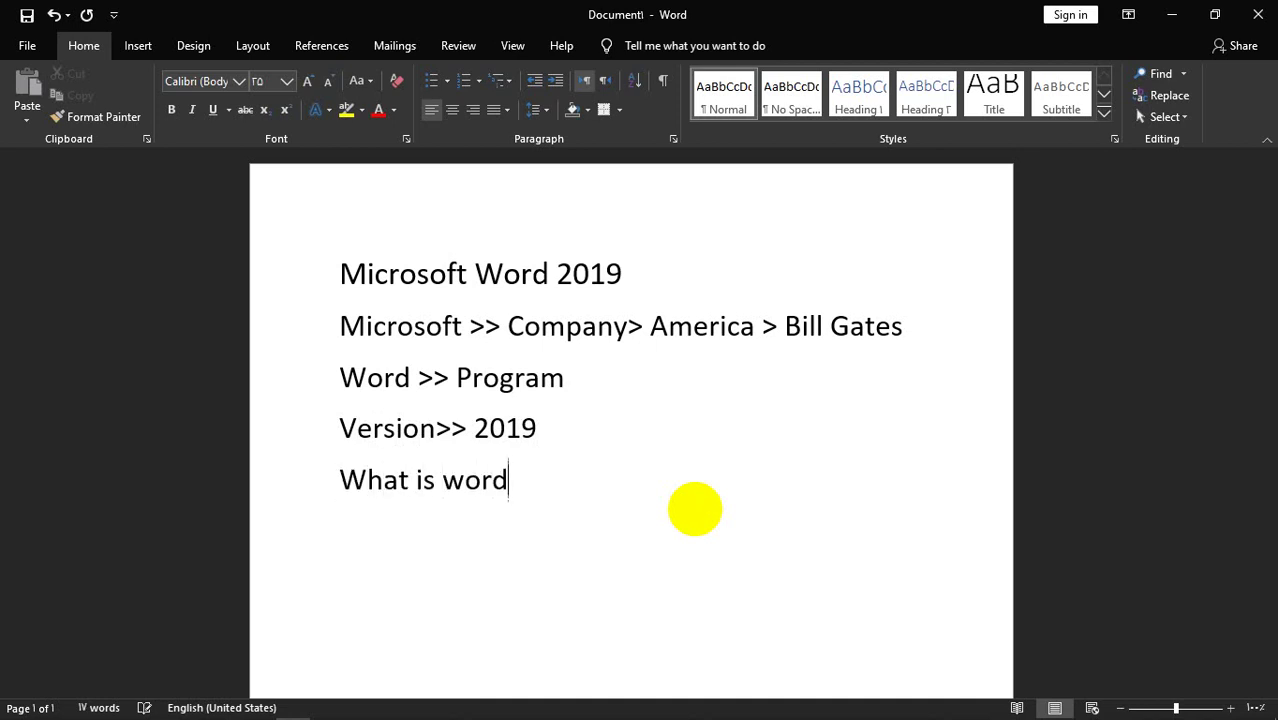
pyautogui.write('?')
pyautogui.press('Return')
# On a fresh line below the question, begin the definition with 'Ms Word'
pyautogui.write('word')
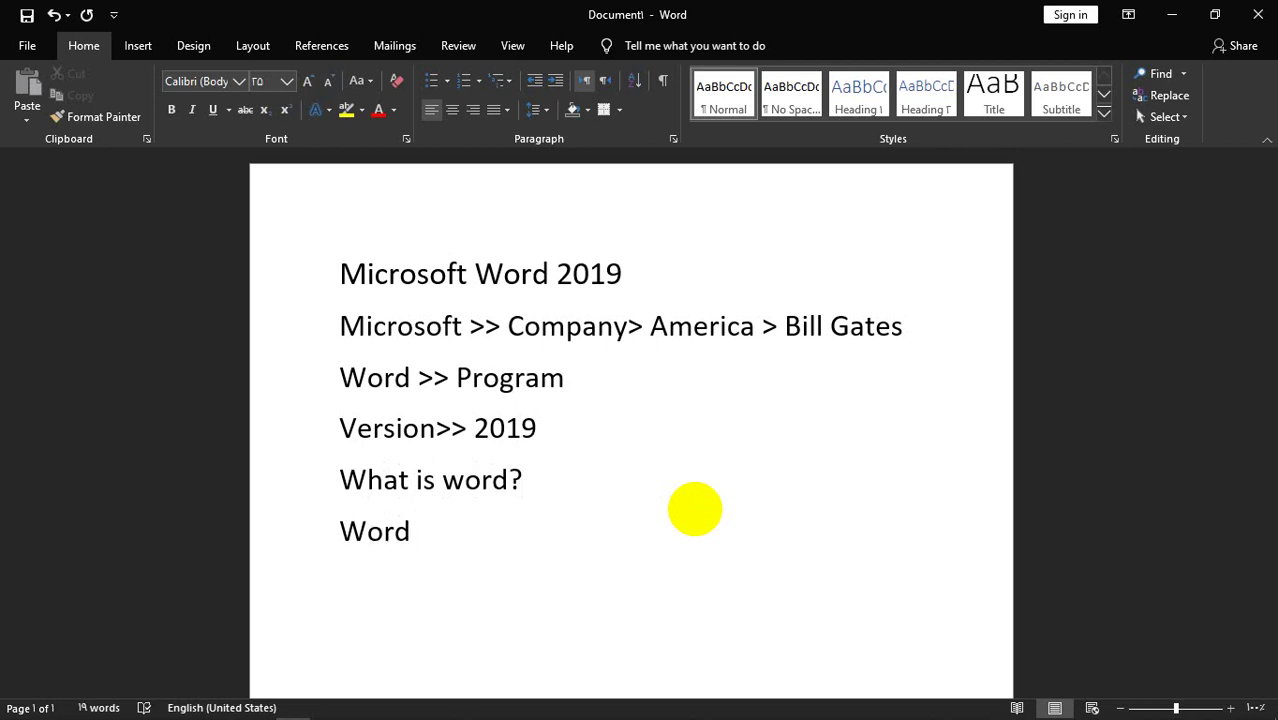
pyautogui.press('BackSpace')
pyautogui.press('BackSpace')
pyautogui.press('BackSpace')
pyautogui.press('BackSpace')
pyautogui.press('BackSpace')
pyautogui.press('BackSpace')
pyautogui.press('Left')
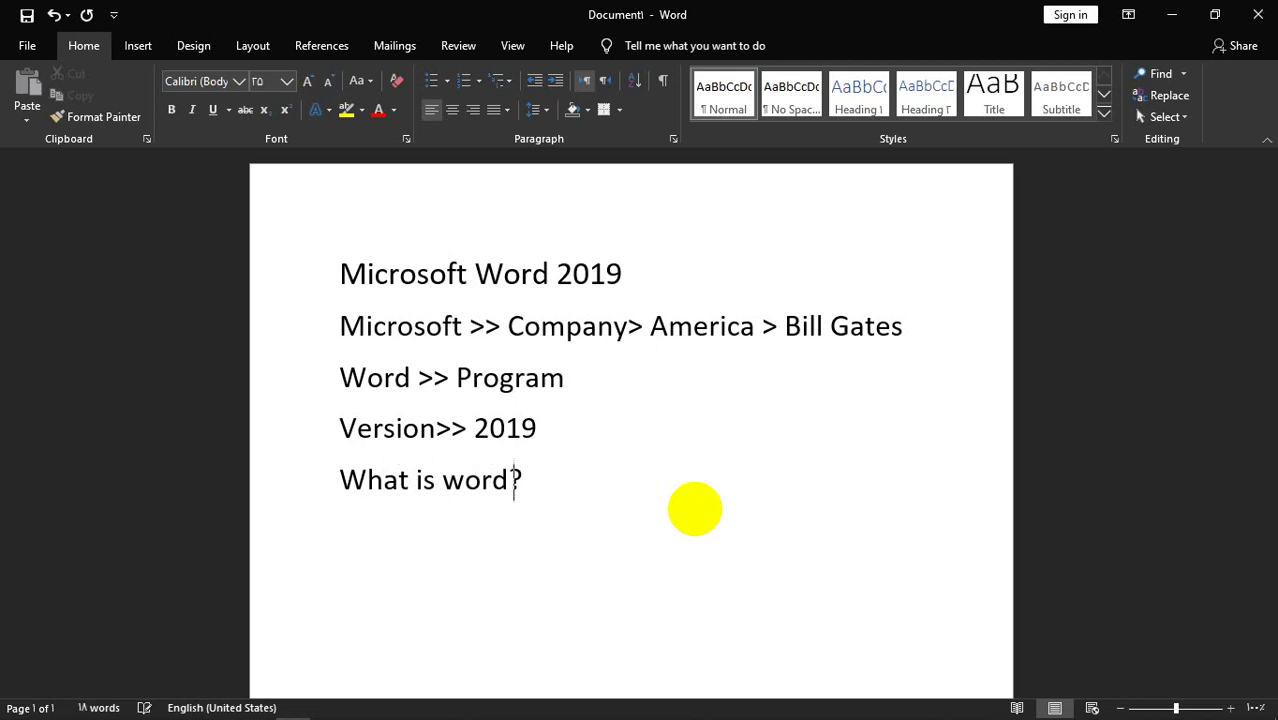
pyautogui.press('Right')
pyautogui.press('Return')
pyautogui.write('m')
pyautogui.press('BackSpace')
pyautogui.write('MS')
pyautogui.press('Left')
pyautogui.press('Right')
pyautogui.press('BackSpace')
pyautogui.press('BackSpace')
pyautogui.write('s')
pyautogui.write(' WORD')
pyautogui.press('BackSpace')
pyautogui.press('BackSpace')
pyautogui.press('BackSpace')
# Continue with 'is one Microsoft Office program which is used for documentation'
pyautogui.write('o')
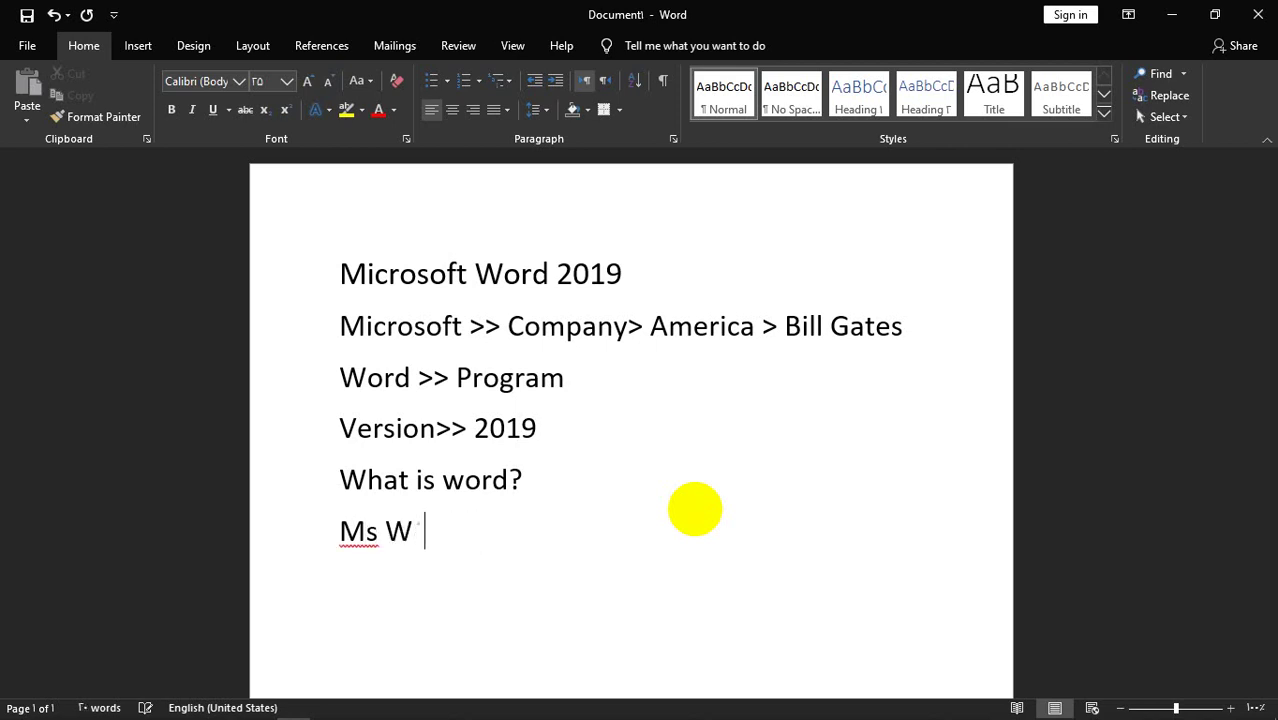
pyautogui.write('rd is ')
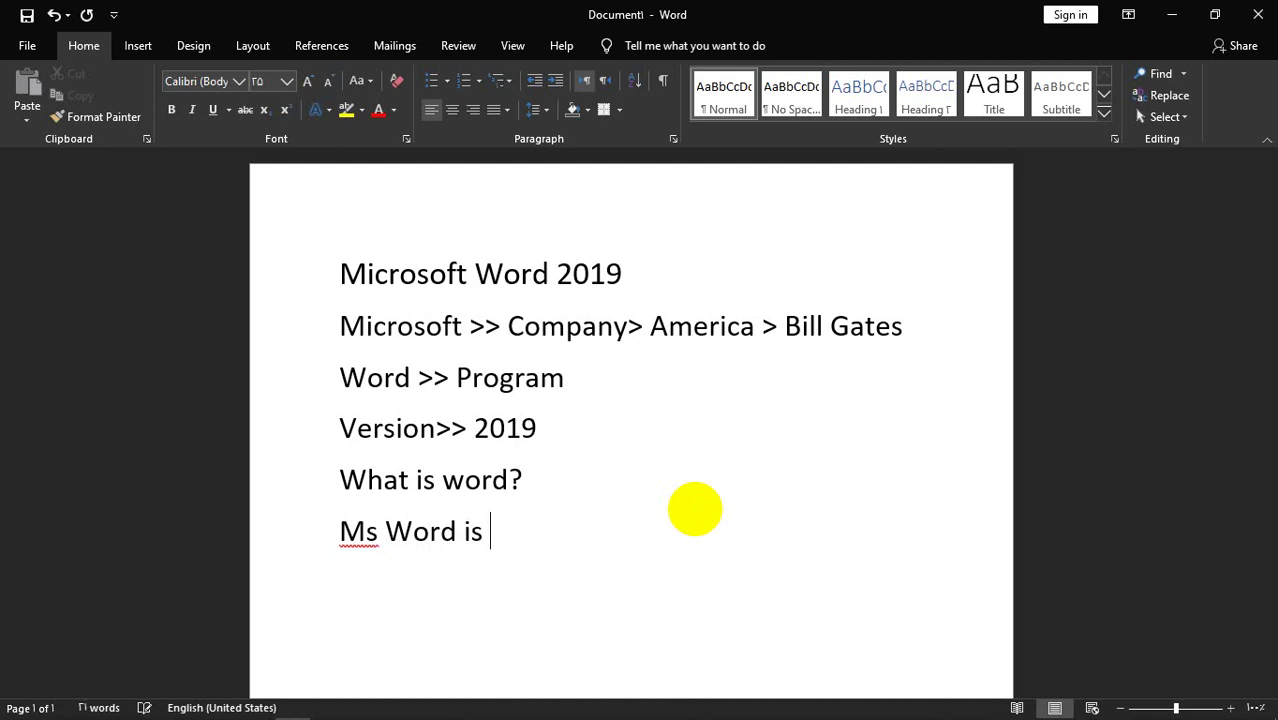
pyautogui.write('one micr')
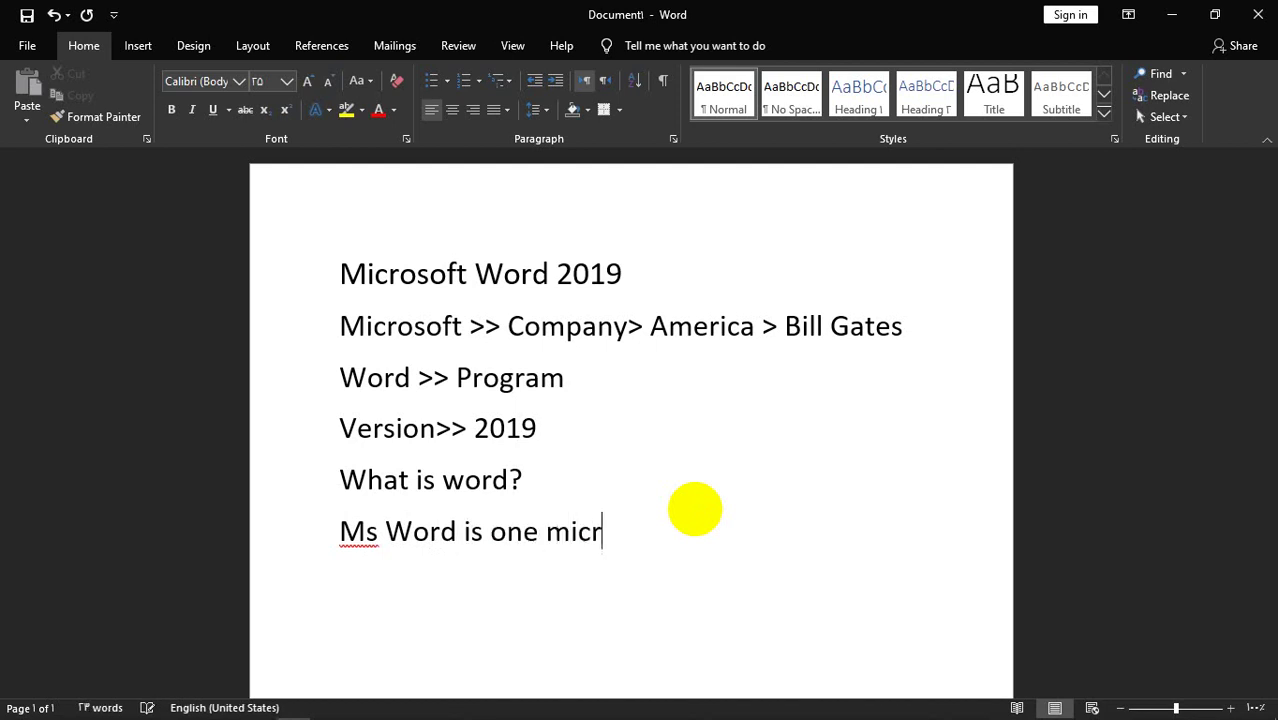
pyautogui.write('osft')
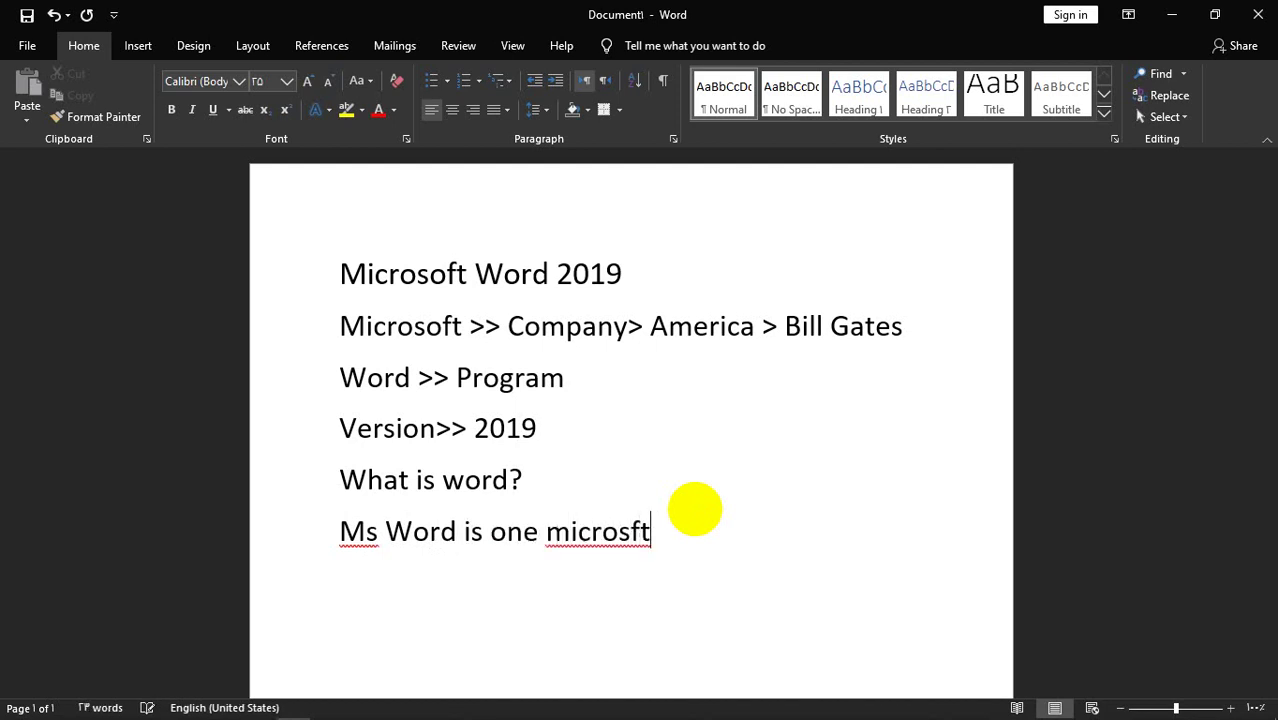
pyautogui.press('BackSpace')
pyautogui.press('BackSpace')
pyautogui.press('BackSpace')
pyautogui.press('BackSpace')
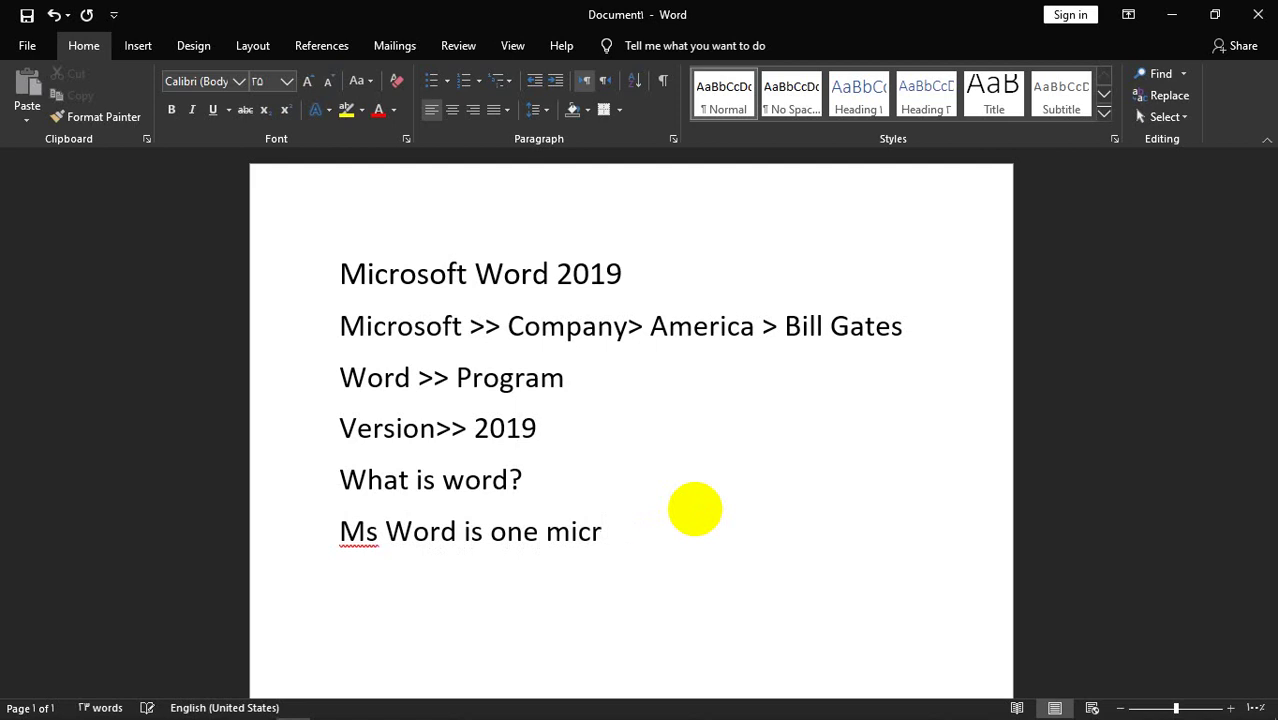
pyautogui.write('osoft ')
pyautogui.write('Offic')
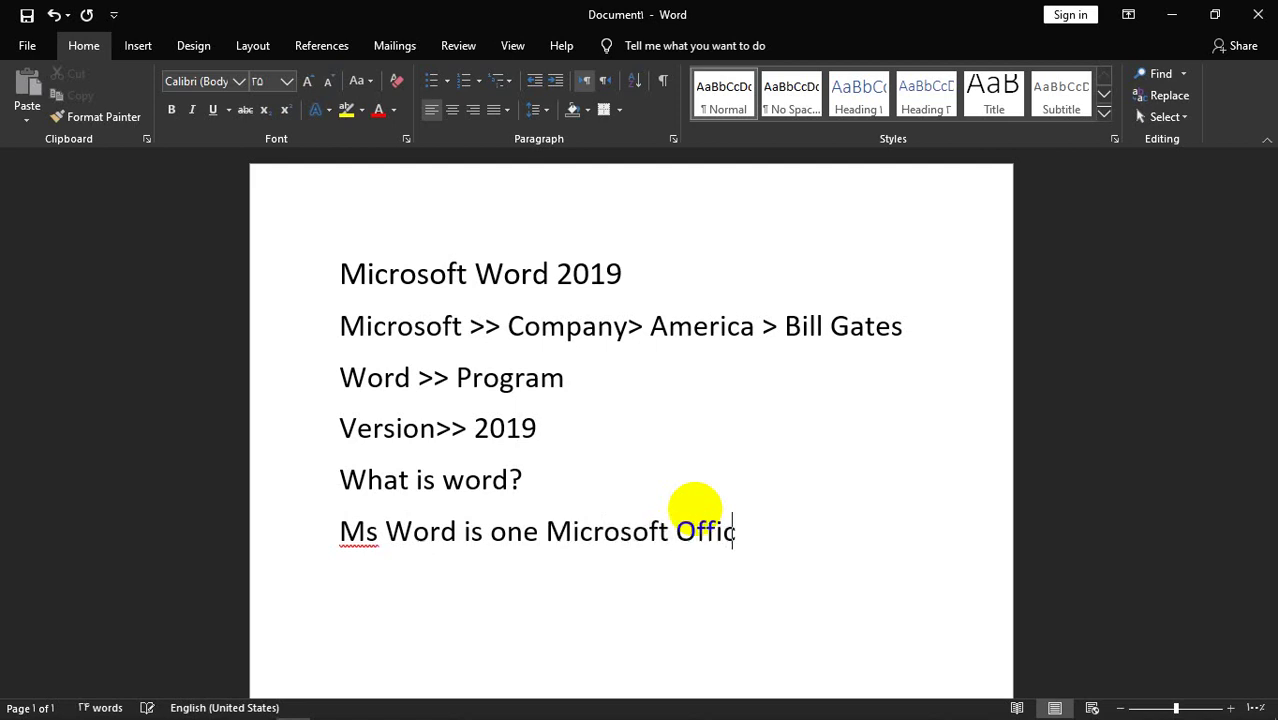
pyautogui.write('e ')
pyautogui.write('gr')
pyautogui.press('BackSpace')
pyautogui.press('BackSpace')
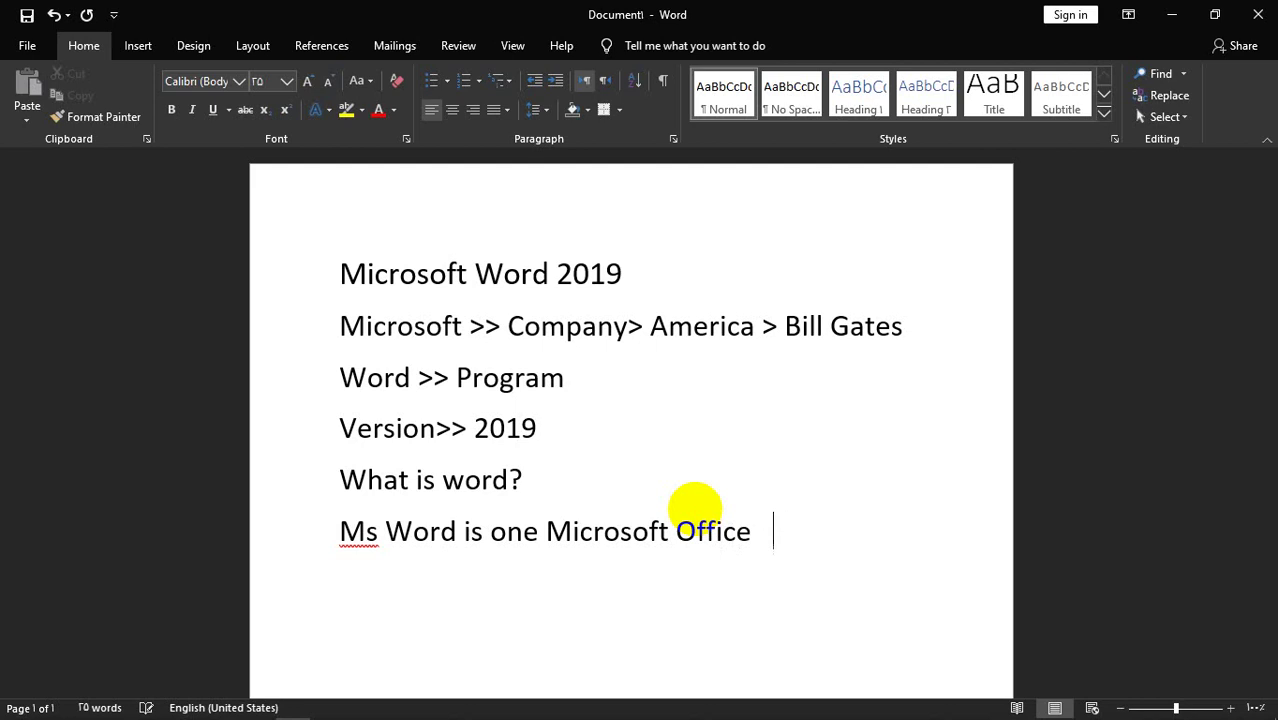
pyautogui.write('program ')
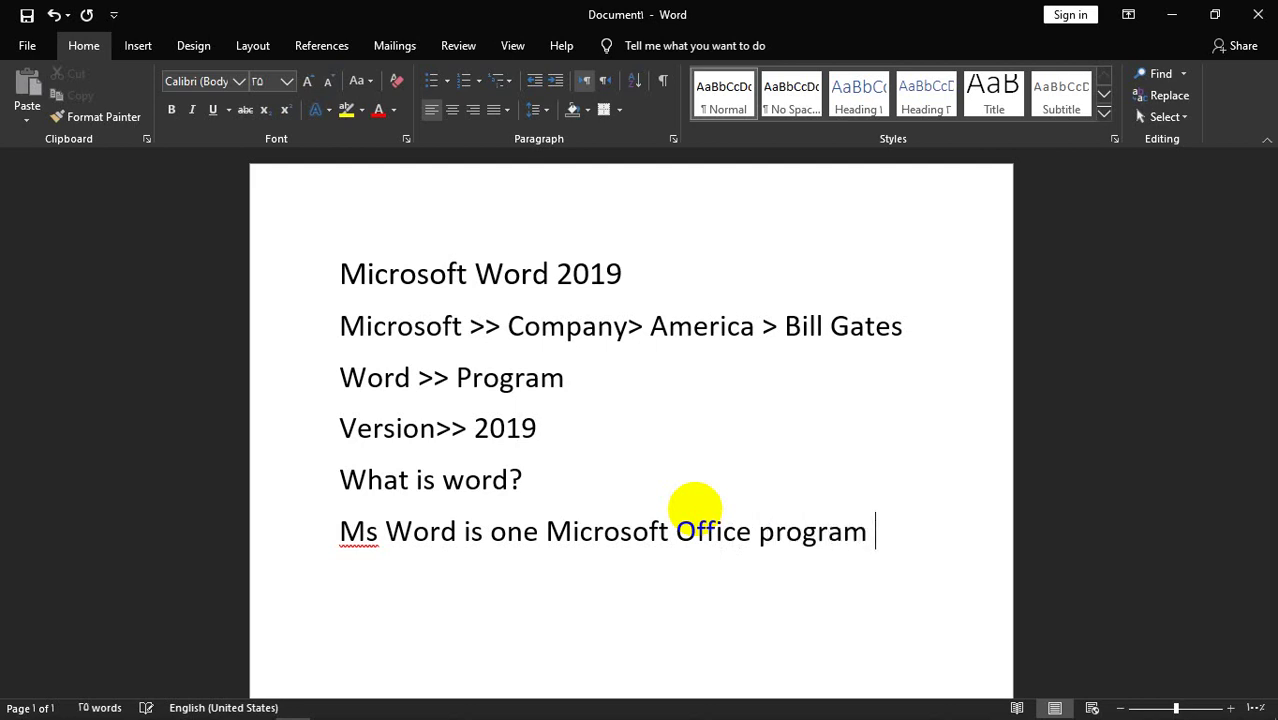
pyautogui.write('which is u')
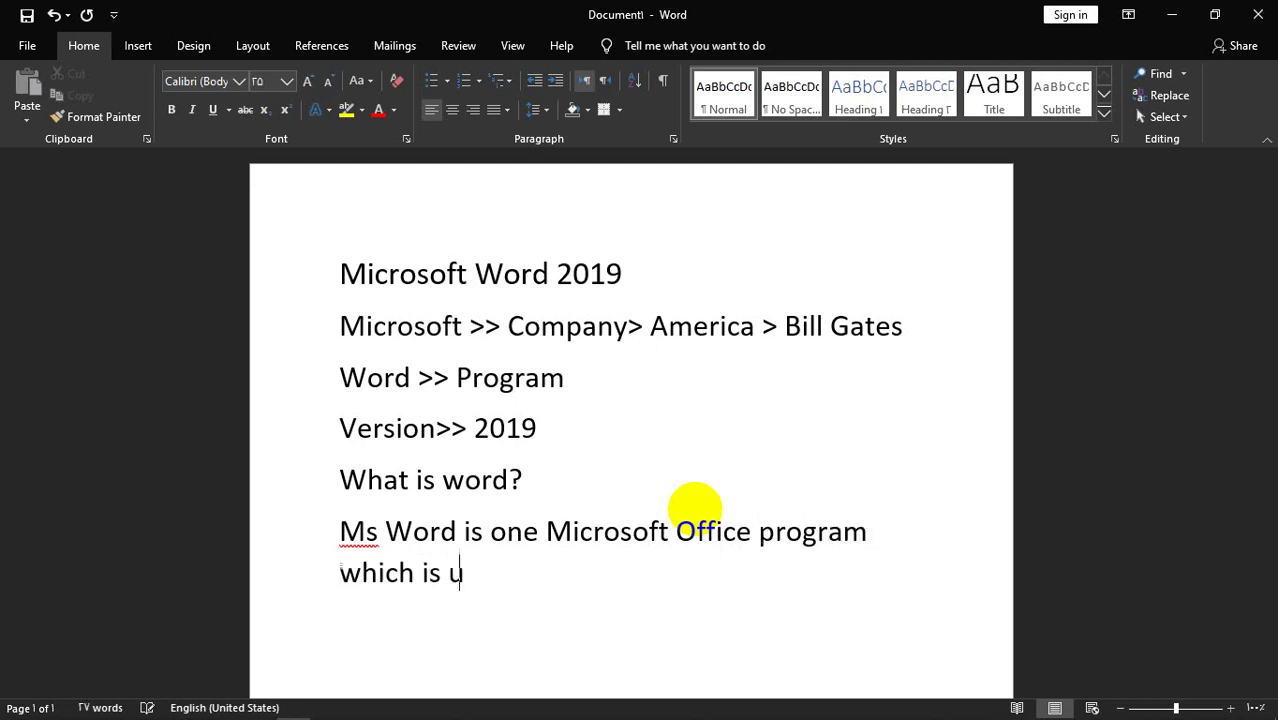
pyautogui.write('sed fo')
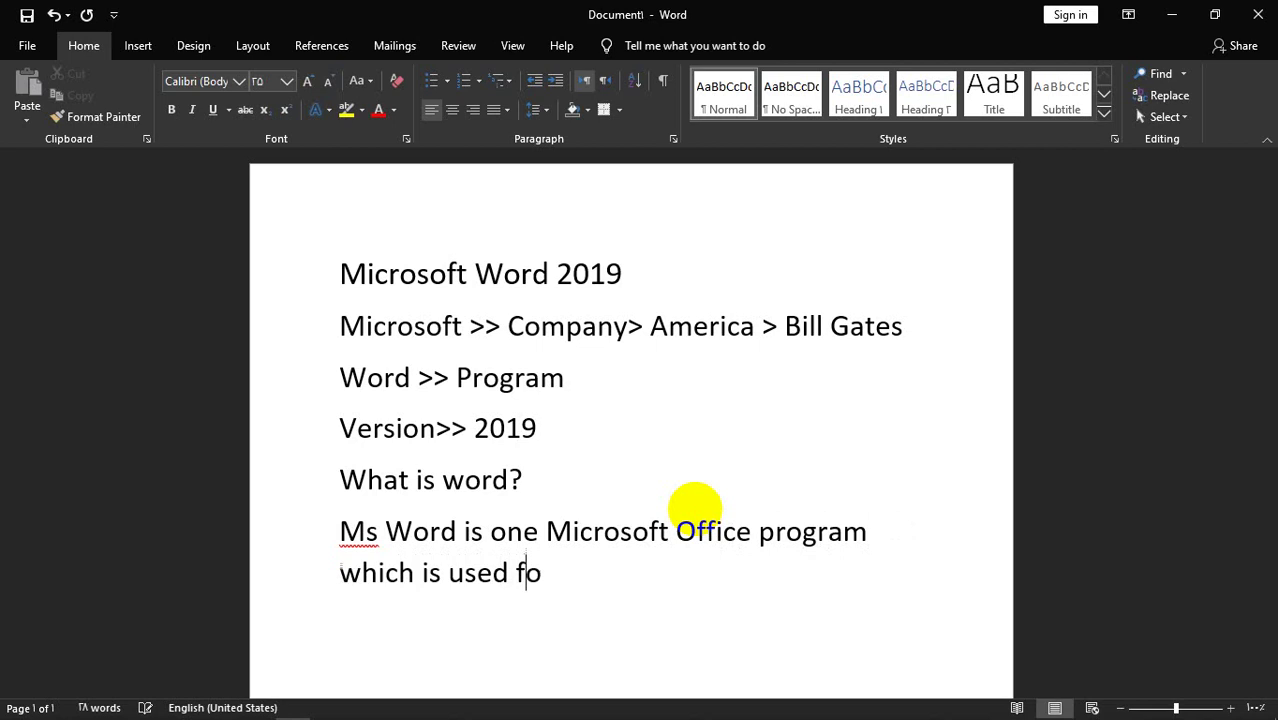
pyautogui.write('r doc')
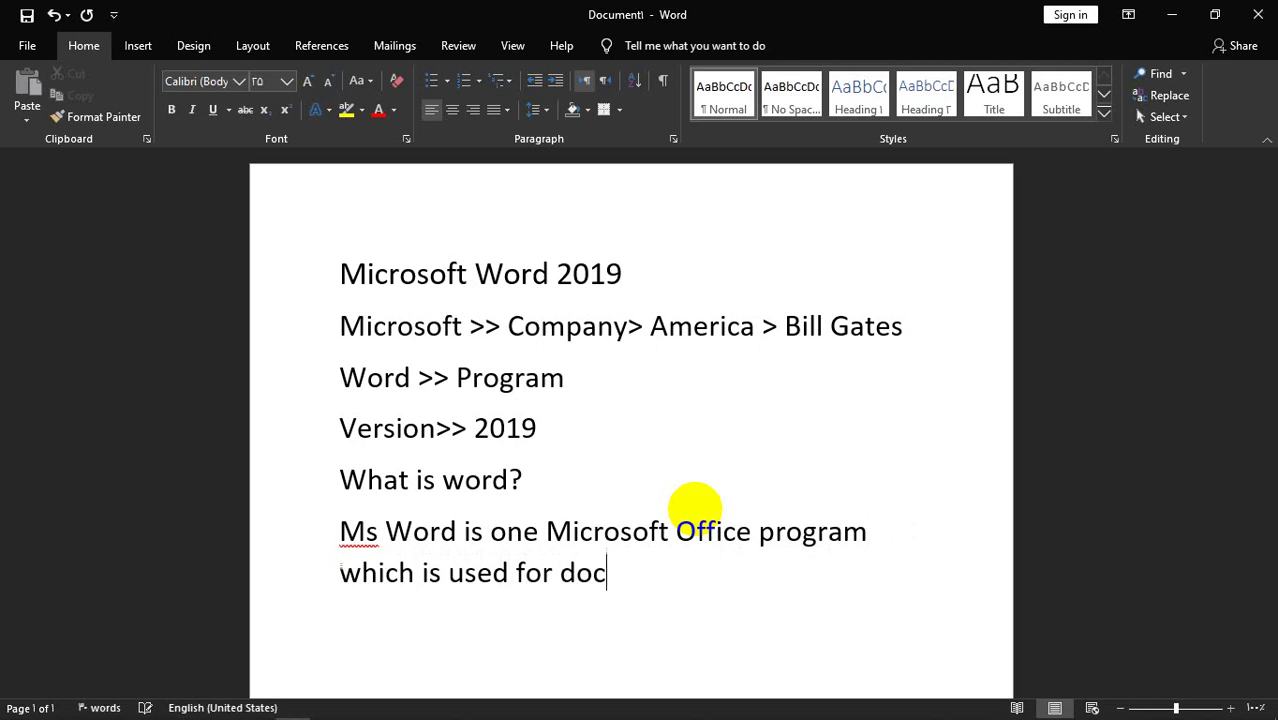
pyautogui.write('umentatio')
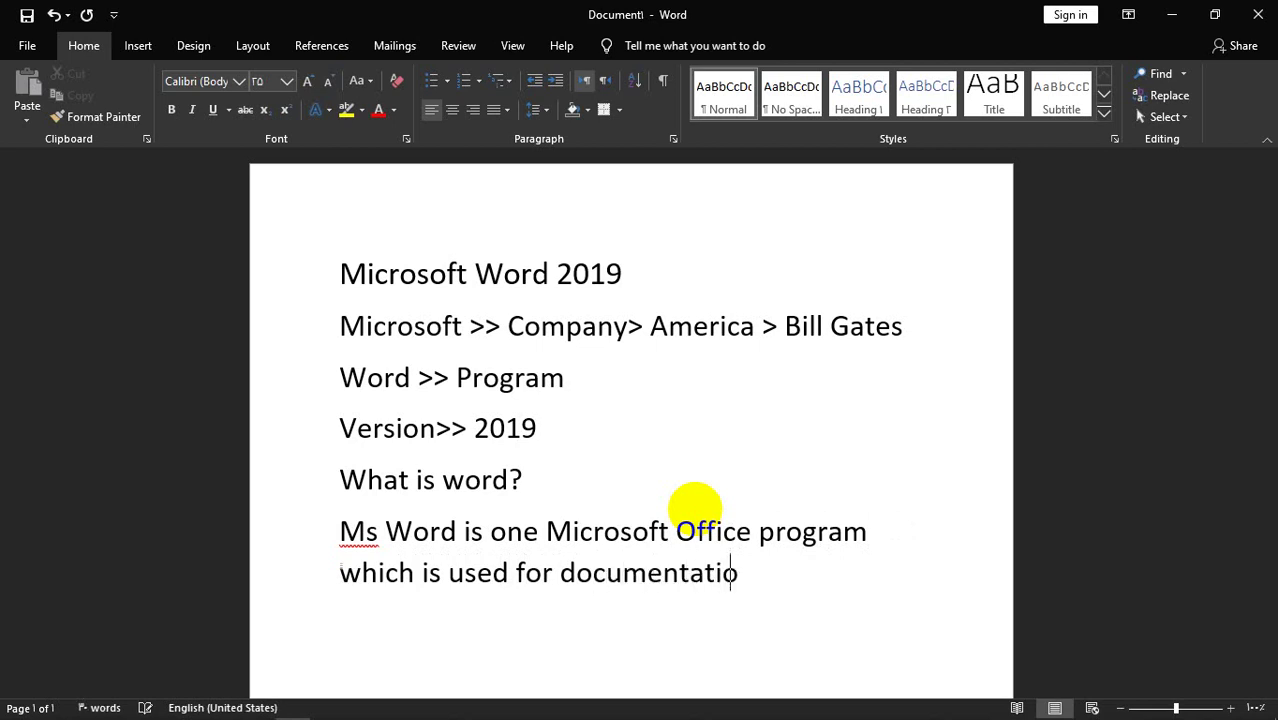
pyautogui.write('n')
pyautogui.press('BackSpace')
# Add '. In which we can compose letters, Memos, Magzines,' to the paragraph
pyautogui.write('.')
pyautogui.write(' In')
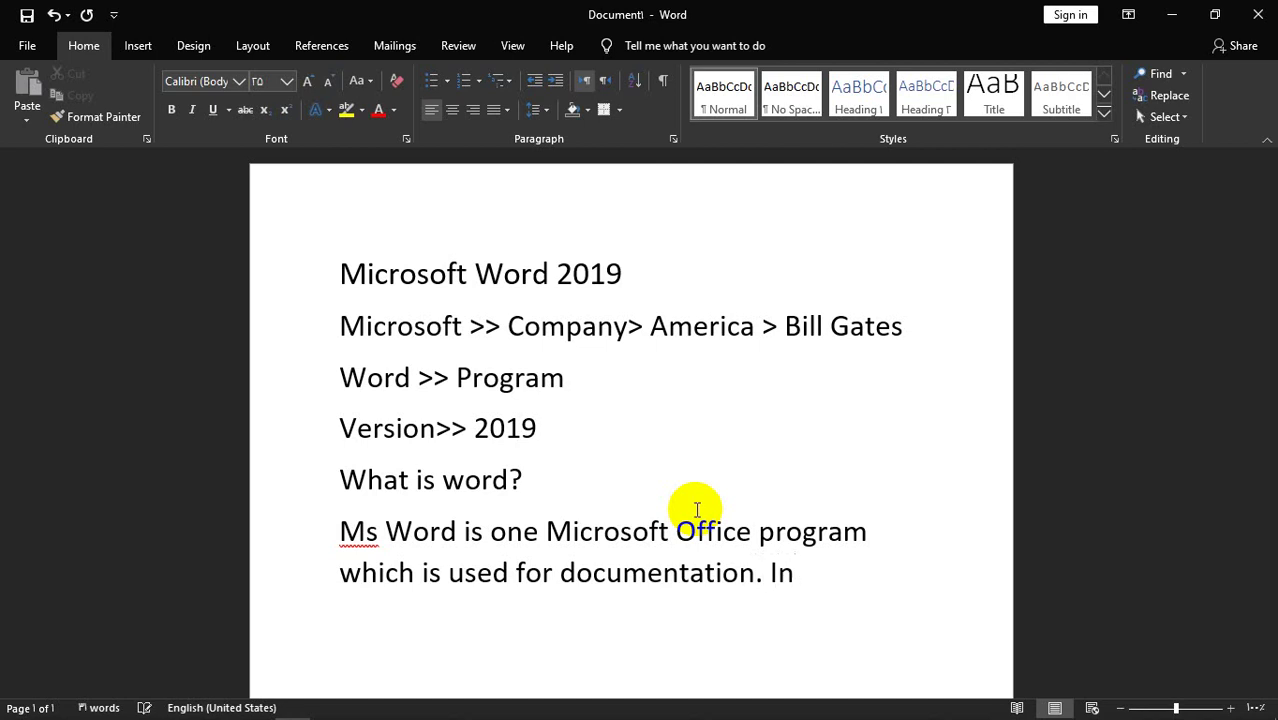
pyautogui.write(' which we ')
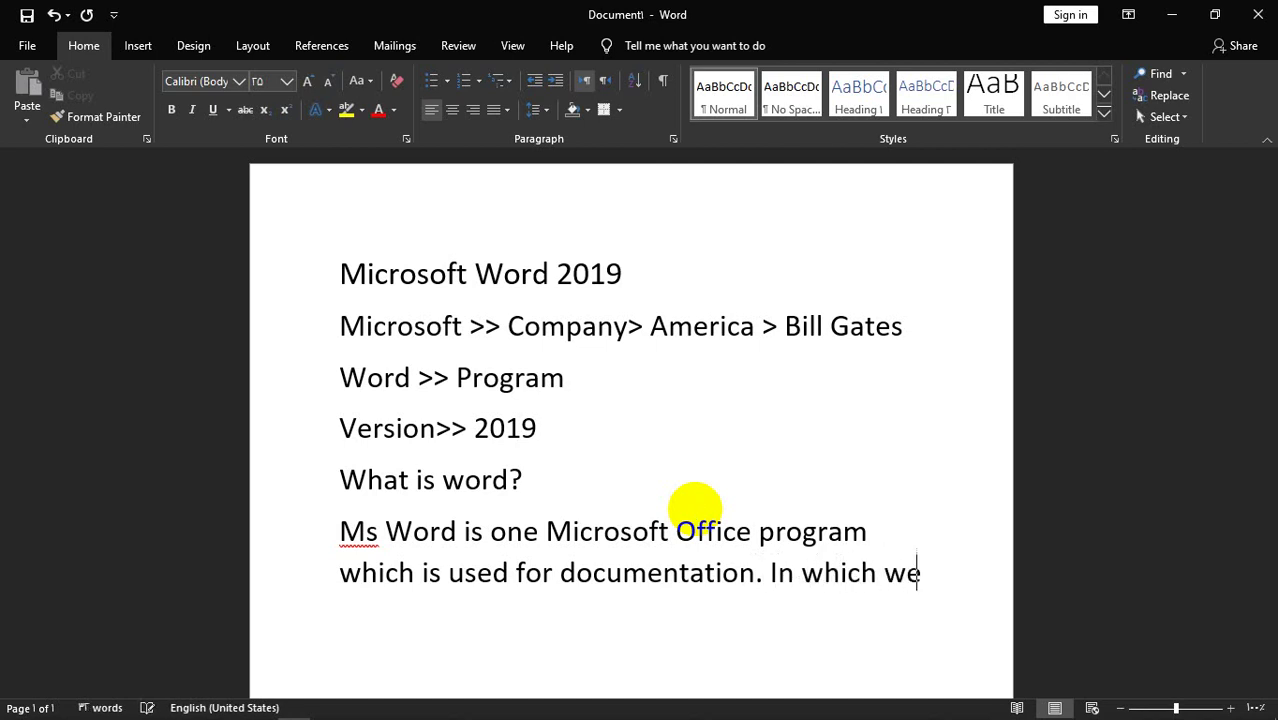
pyautogui.write('can c')
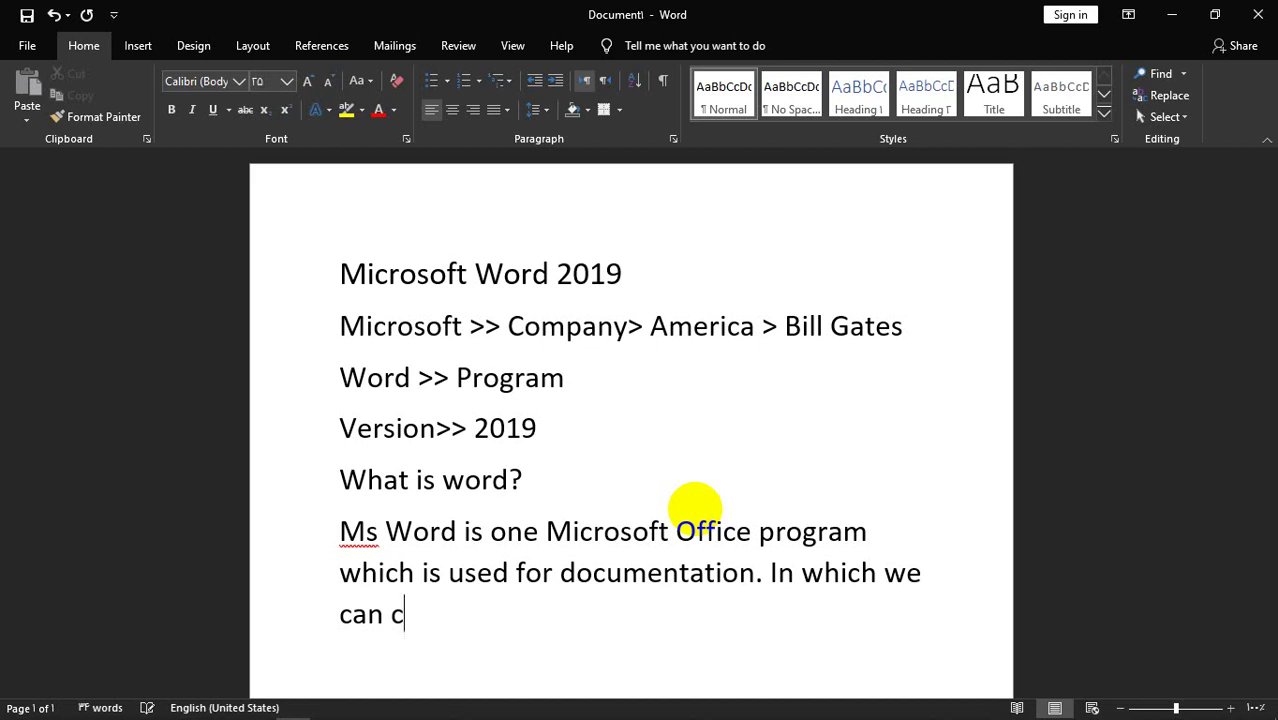
pyautogui.write('opose')
pyautogui.press('BackSpace')
pyautogui.press('BackSpace')
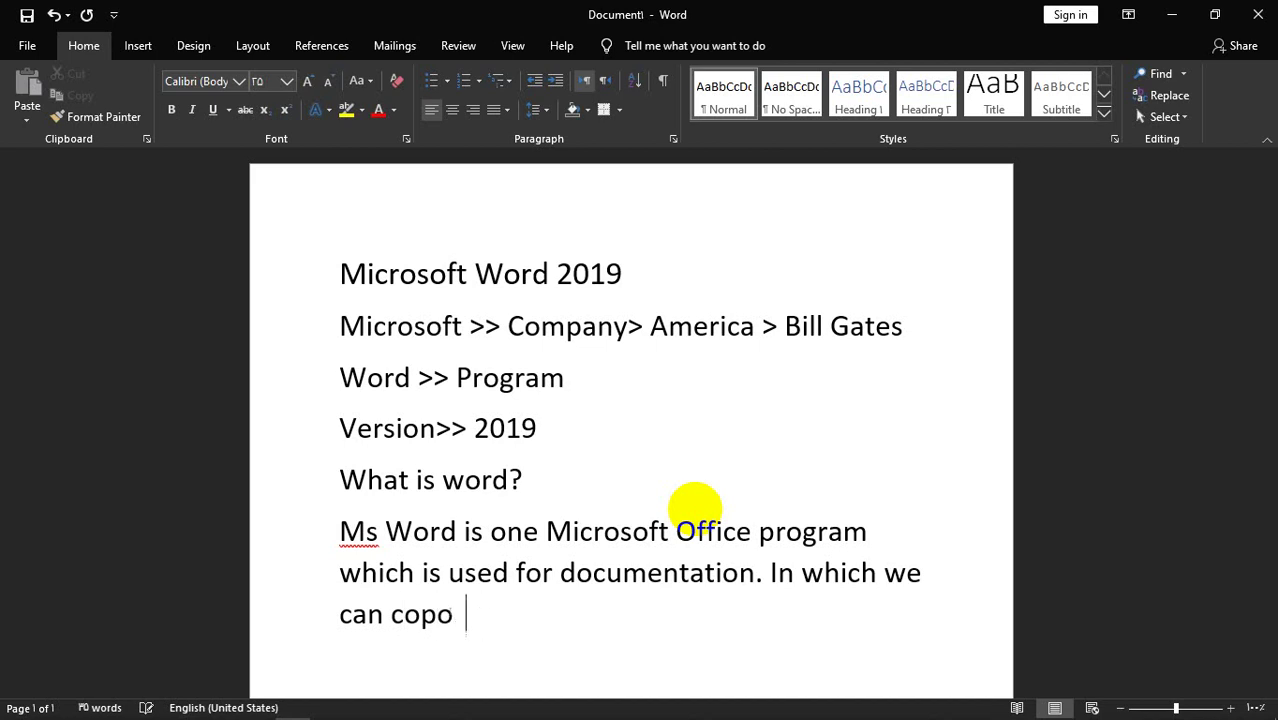
pyautogui.press('BackSpace')
pyautogui.press('BackSpace')
pyautogui.press('BackSpace')
pyautogui.write('o')
pyautogui.press('BackSpace')
pyautogui.write('mpo')
pyautogui.write('se lette')
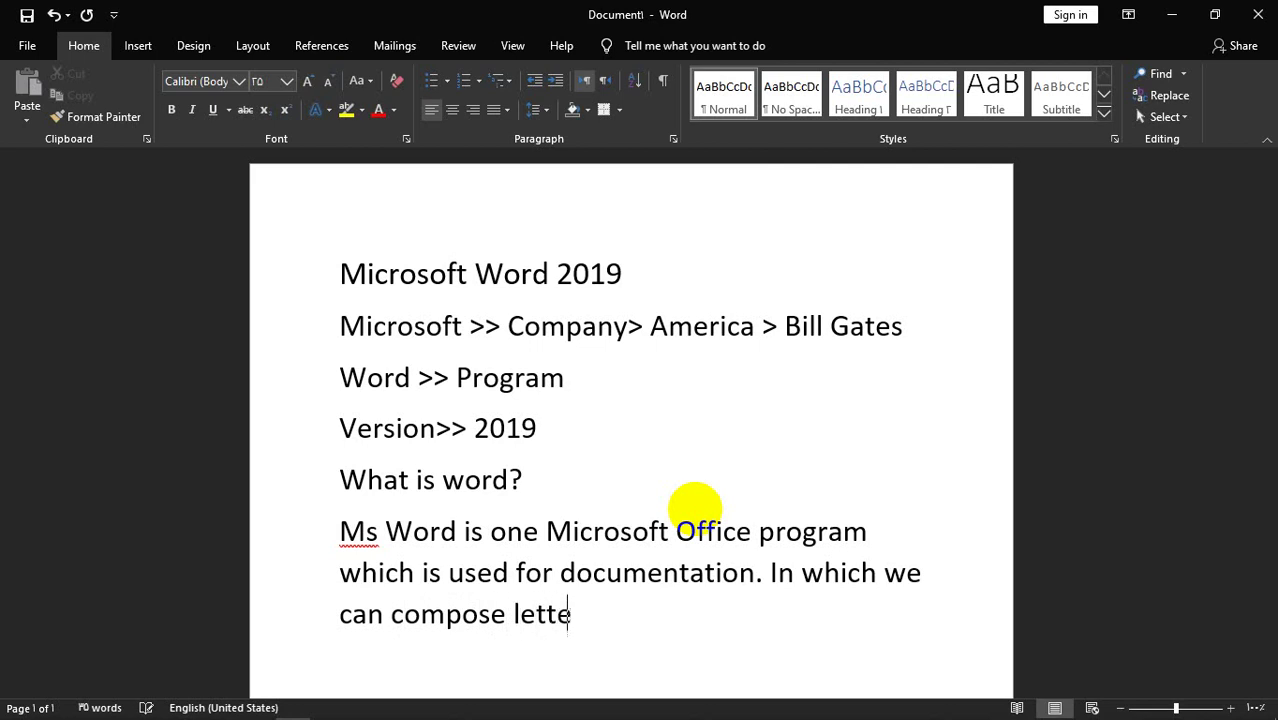
pyautogui.write('rs,')
pyautogui.write(' Mo')
pyautogui.press('BackSpace')
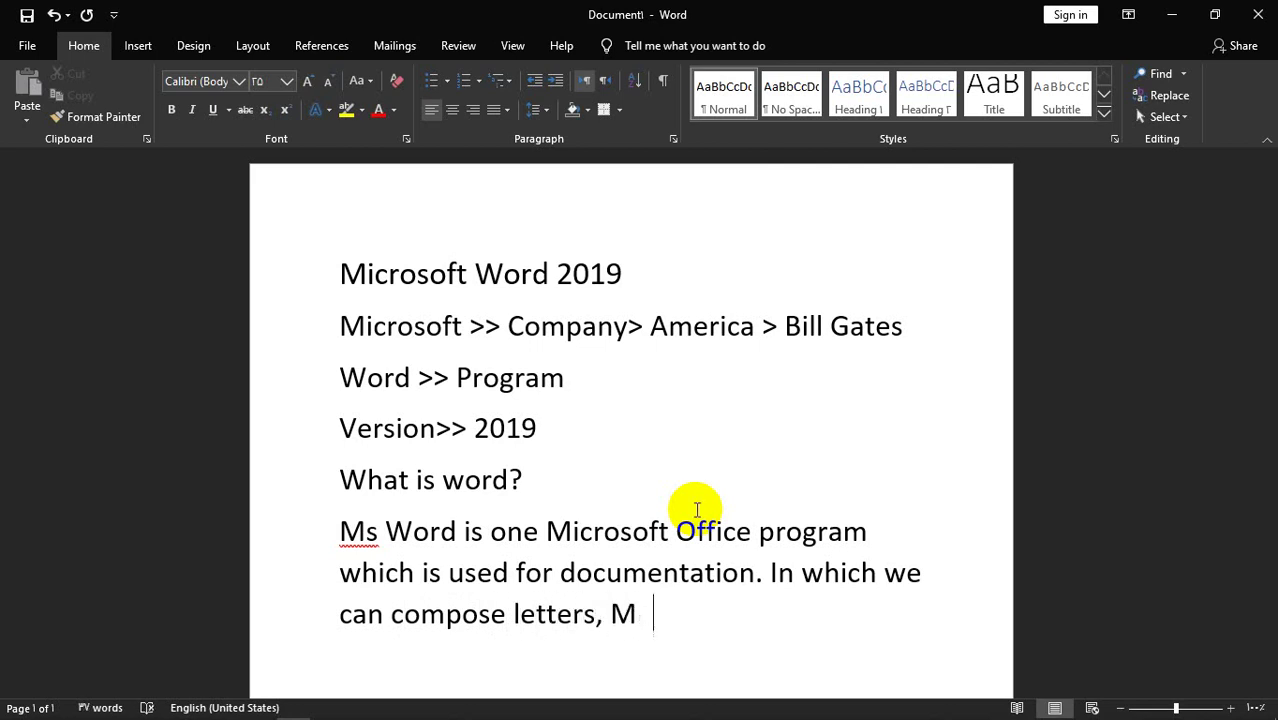
pyautogui.write('m')
pyautogui.press('BackSpace')
pyautogui.write('e')
pyautogui.write('mos, ')
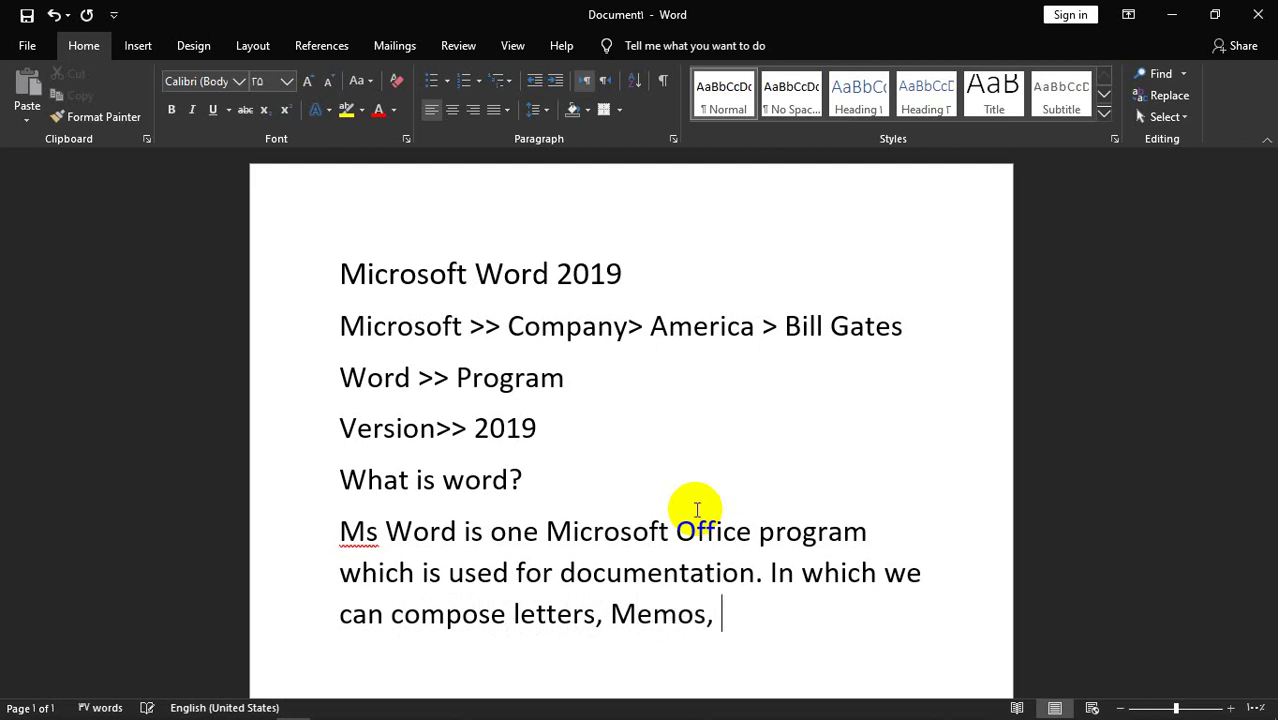
pyautogui.write('Maz')
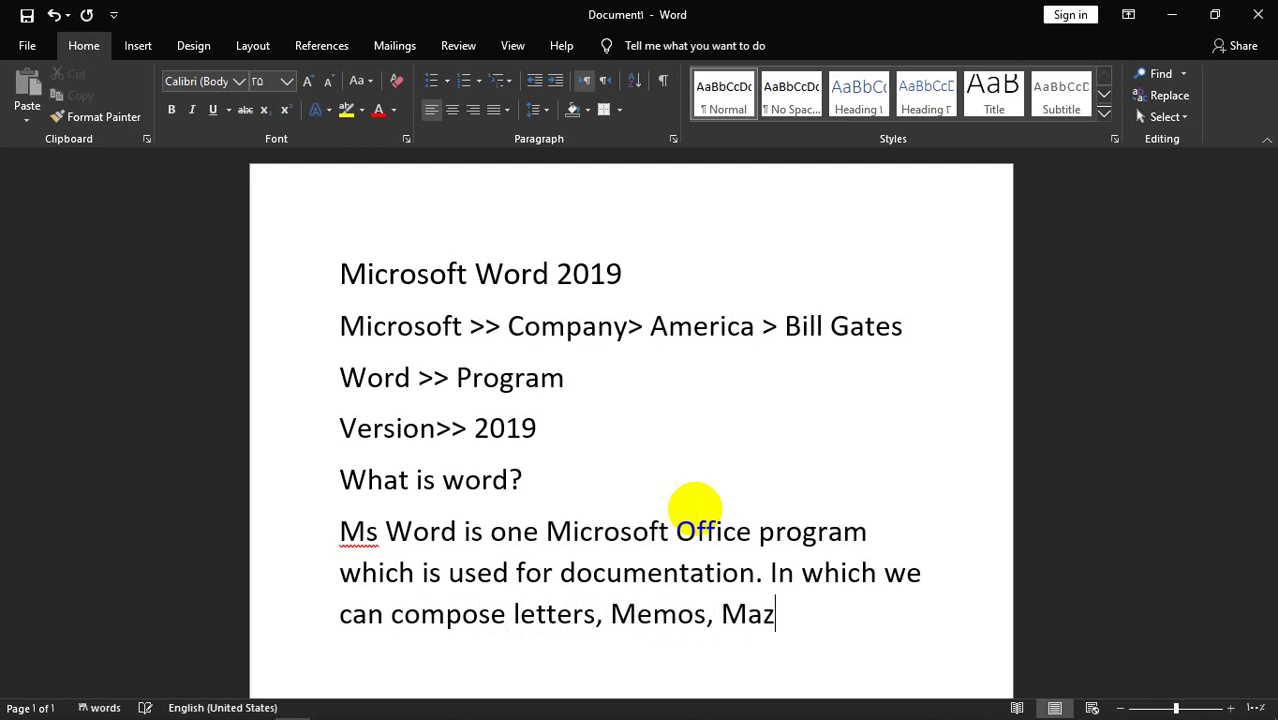
pyautogui.press('BackSpace')
pyautogui.write('gzine')
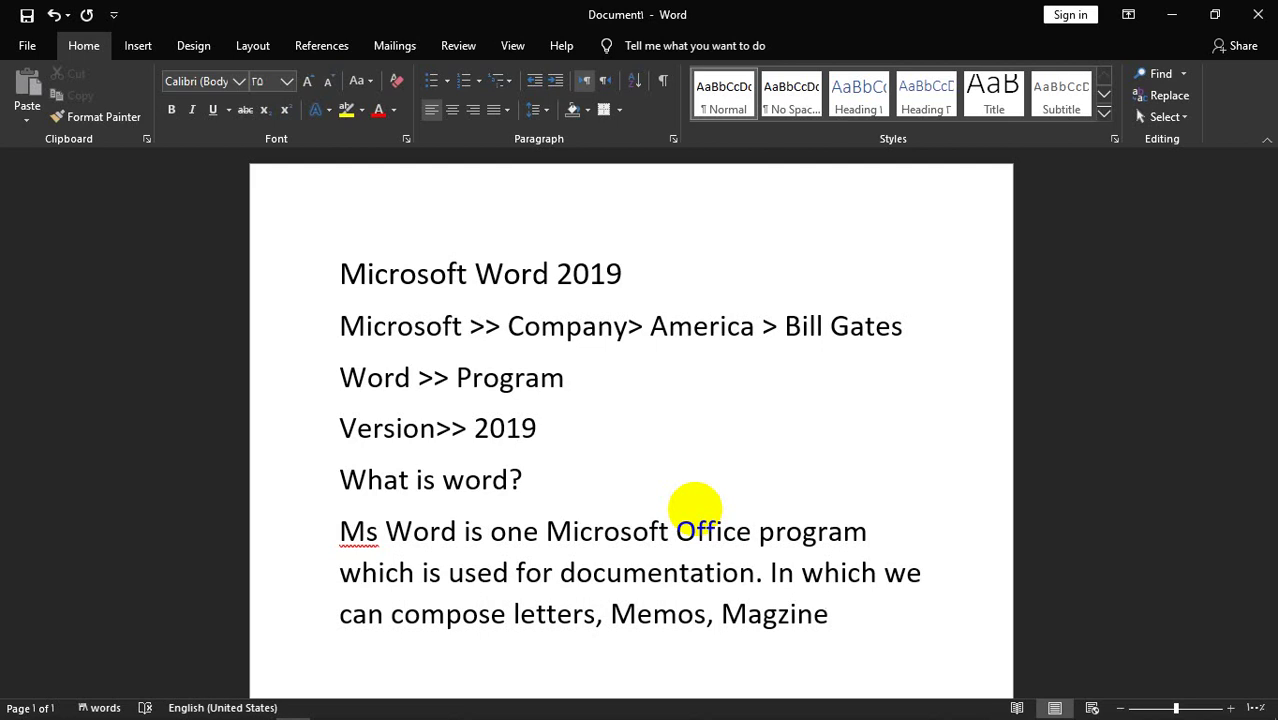
pyautogui.write('s, nes')
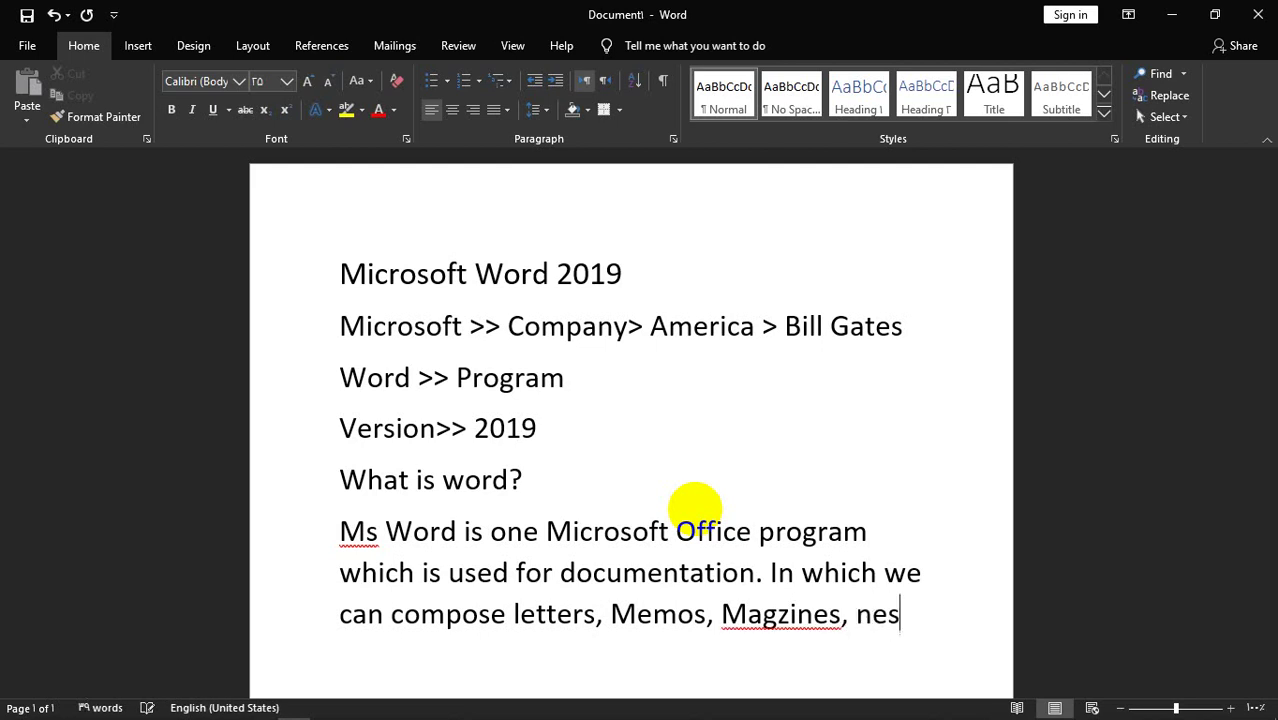
pyautogui.write('p')
# Finish the list with 'Newspaper, Books etc'
pyautogui.press('BackSpace')
pyautogui.press('BackSpace')
pyautogui.press('BackSpace')
pyautogui.write('es')
pyautogui.press('BackSpace')
pyautogui.press('BackSpace')
pyautogui.press('BackSpace')
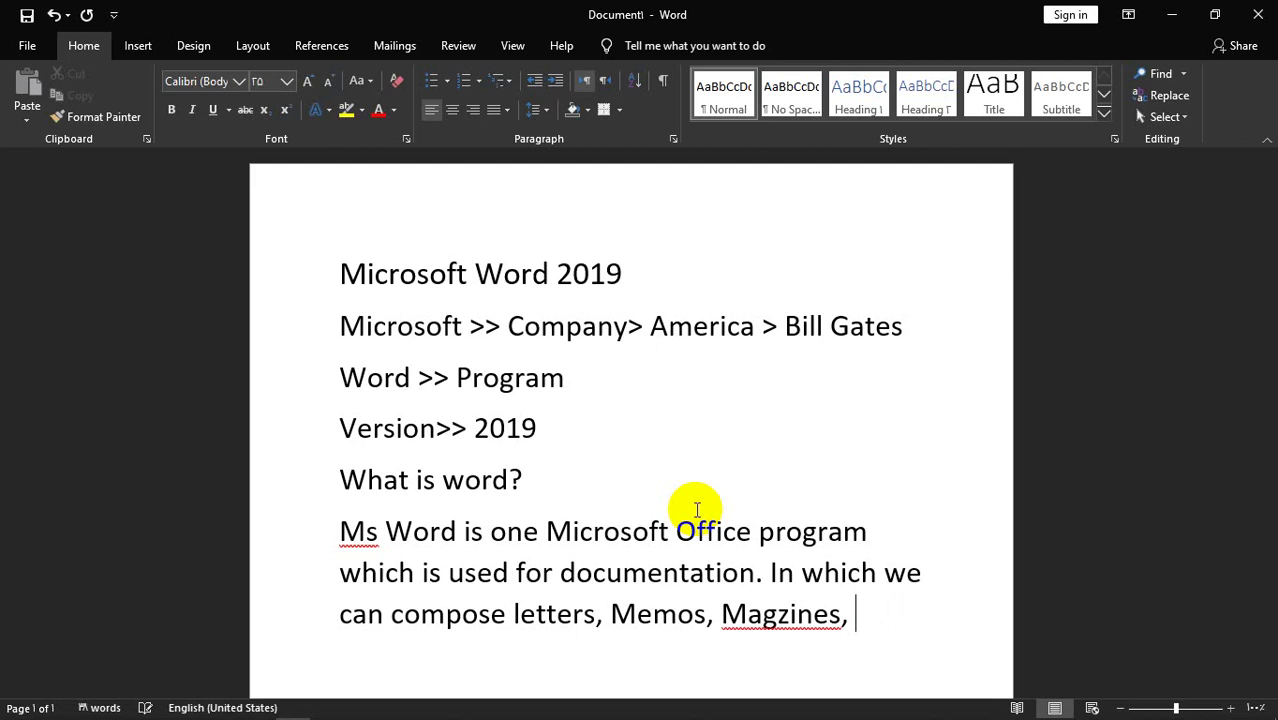
pyautogui.write('Nesw')
pyautogui.press('BackSpace')
pyautogui.press('BackSpace')
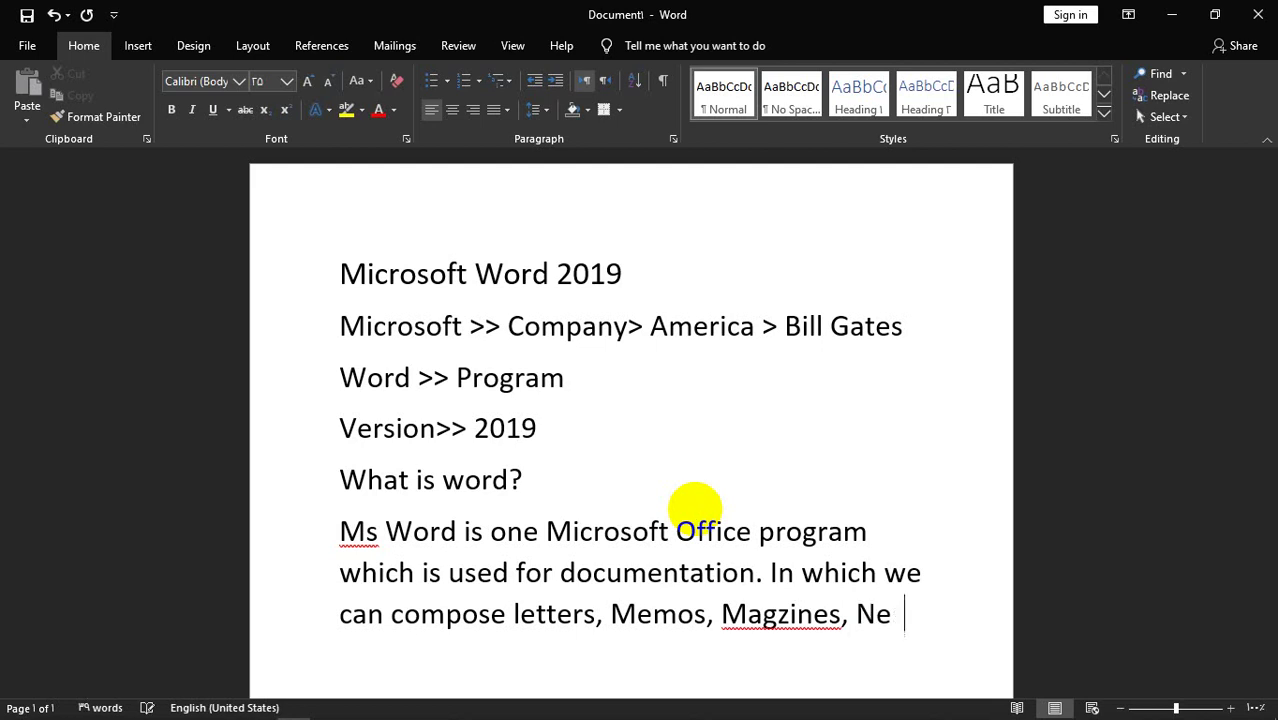
pyautogui.press('BackSpace')
pyautogui.write('es')
pyautogui.press('BackSpace')
pyautogui.write('we ca')
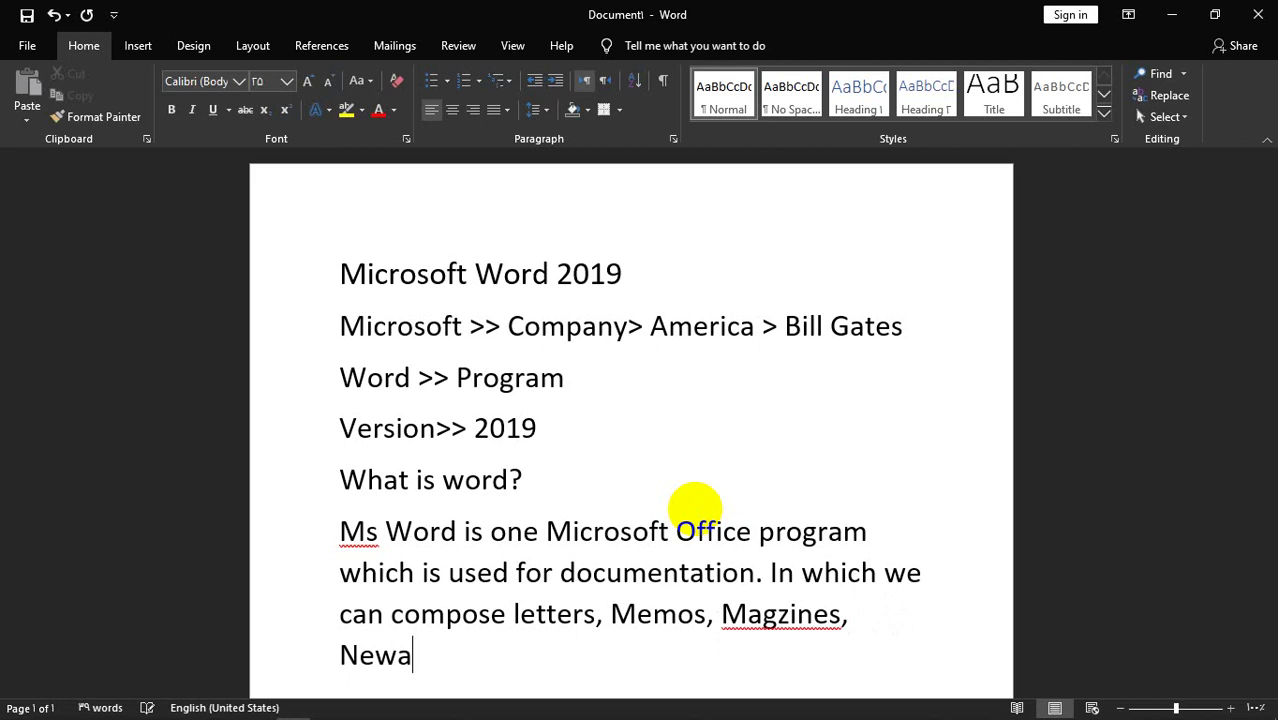
pyautogui.press('BackSpace')
pyautogui.write('sp')
pyautogui.write('aper,')
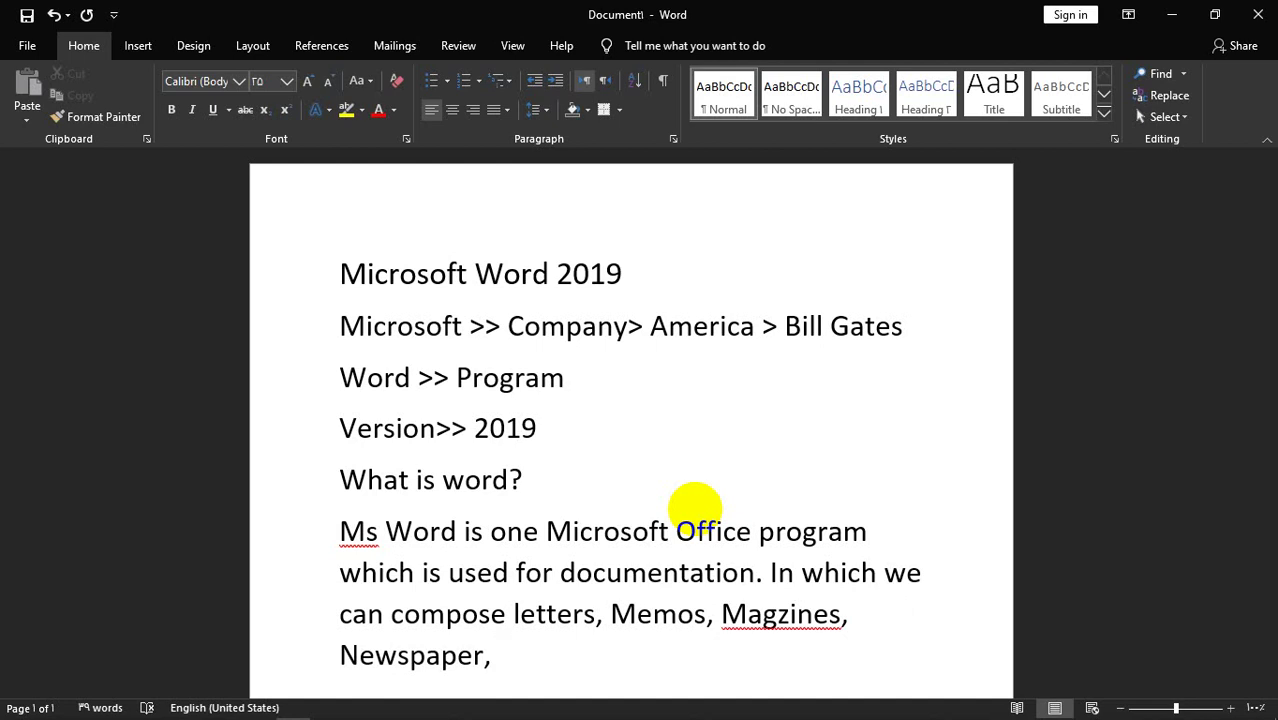
pyautogui.write('b')
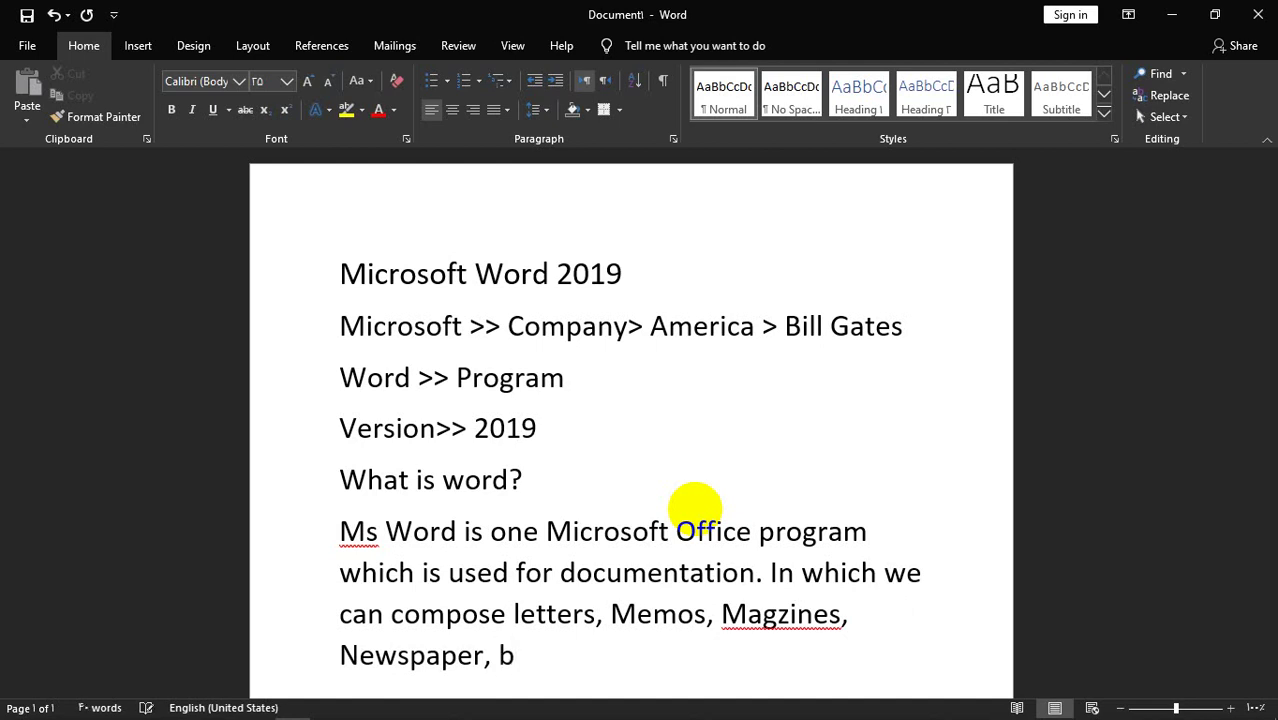
pyautogui.write('oo')
pyautogui.press('BackSpace')
pyautogui.press('BackSpace')
pyautogui.press('BackSpace')
pyautogui.write('Bo')
pyautogui.write('ok')
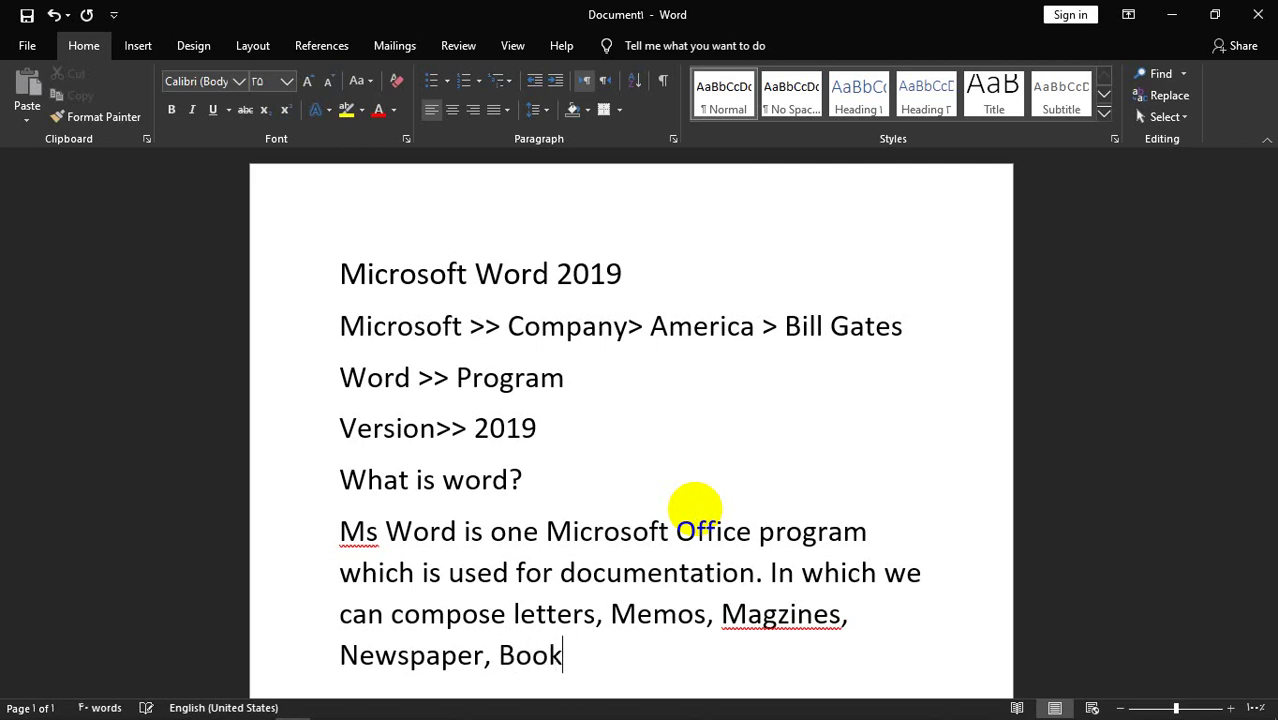
pyautogui.write('s e')
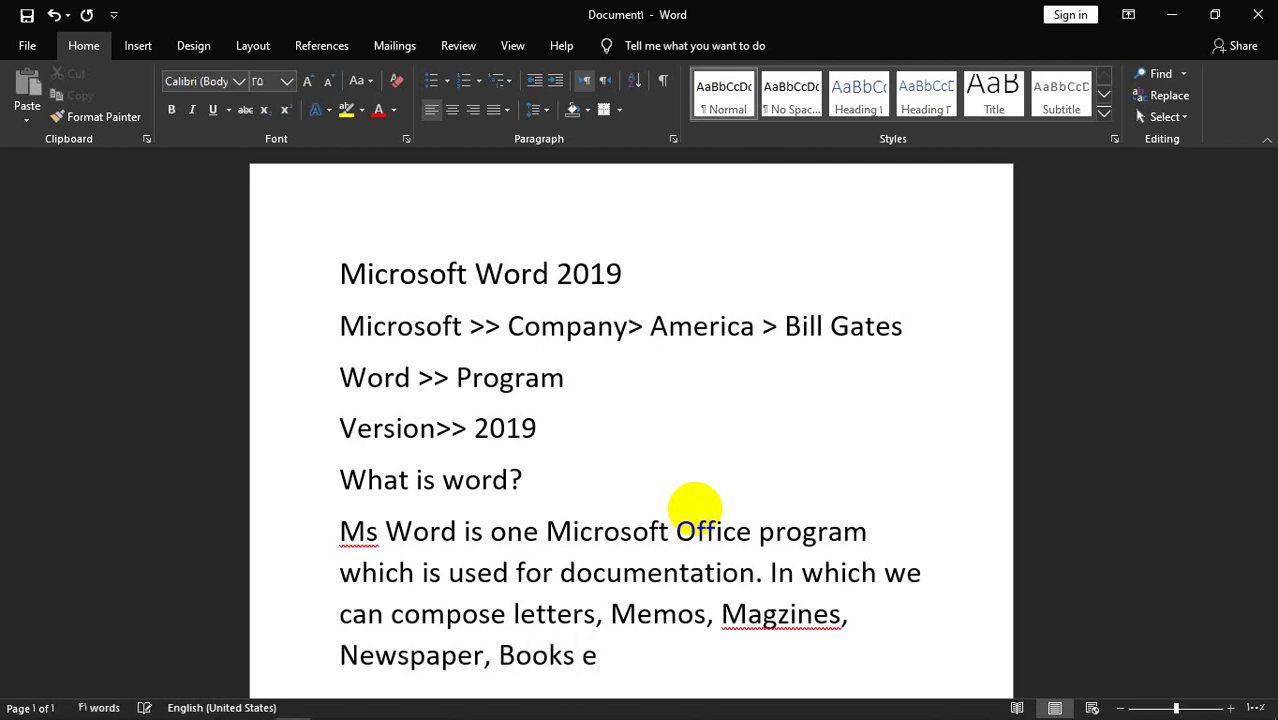
pyautogui.write('tc')
# Write 'File >> Document' on its own line, with an empty line started beneath it
pyautogui.press('Return')
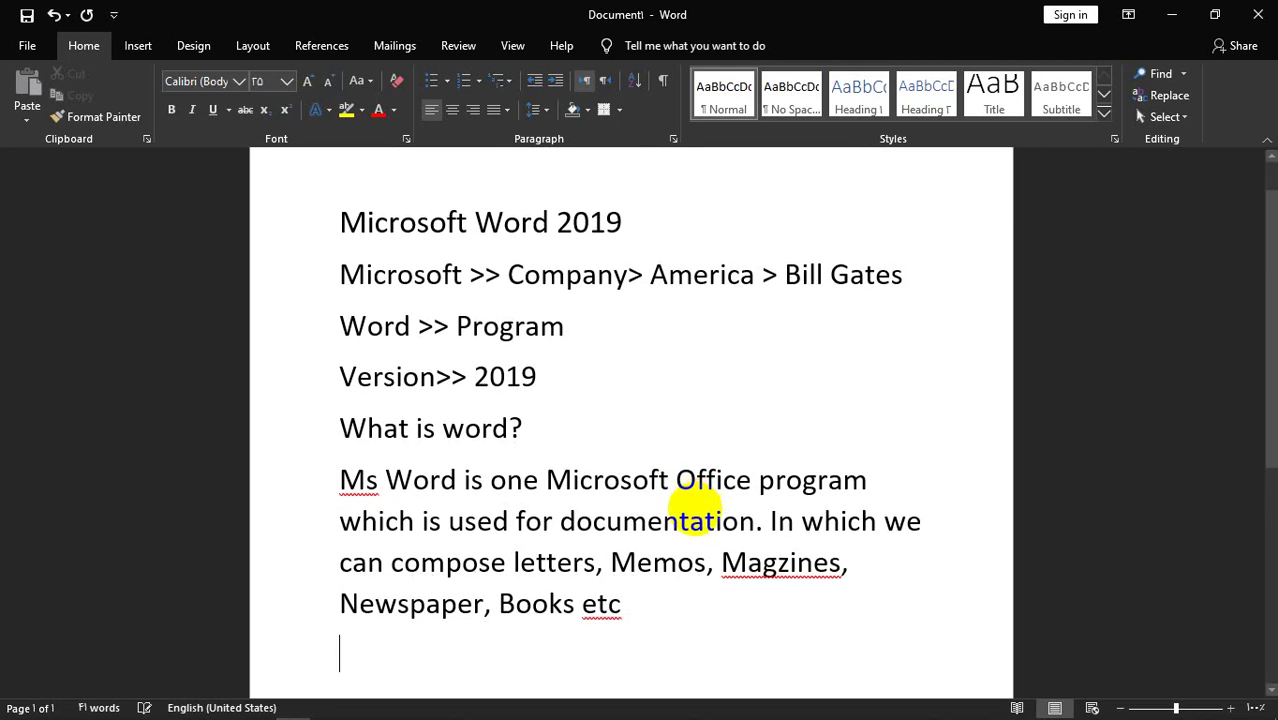
pyautogui.moveTo(8, 716)
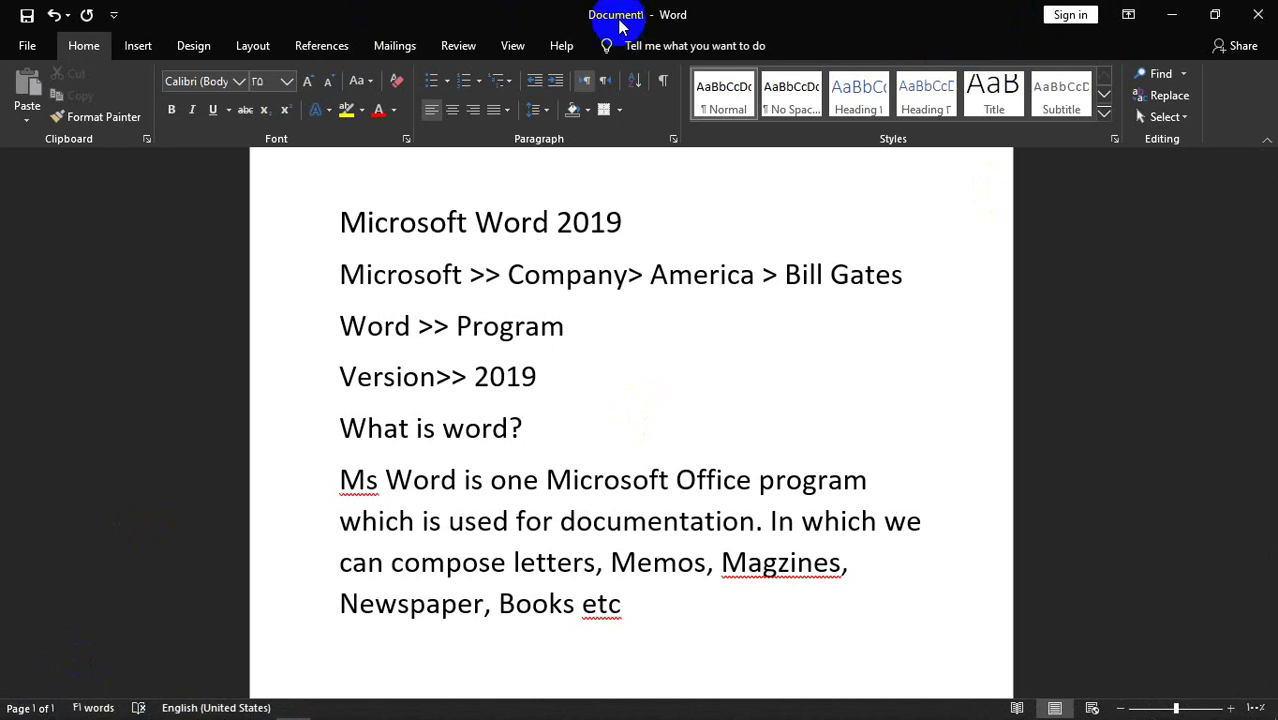
pyautogui.write('fi')
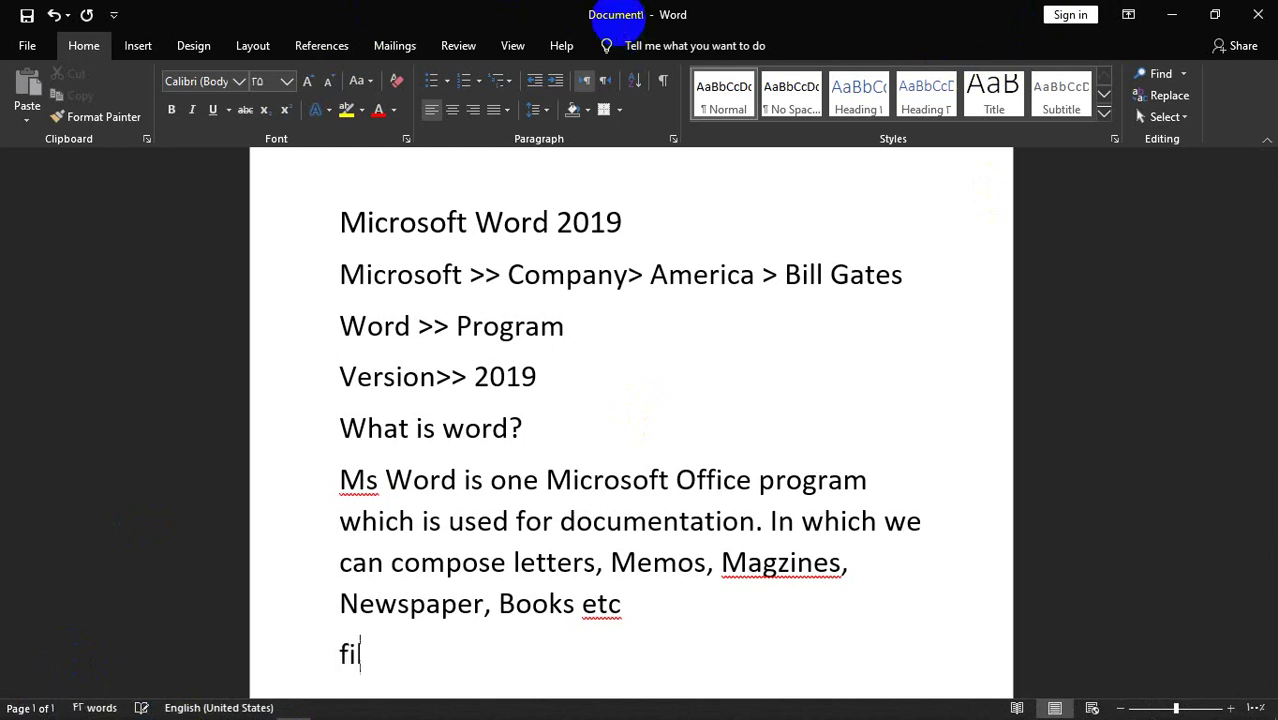
pyautogui.write('le')
pyautogui.press('BackSpace')
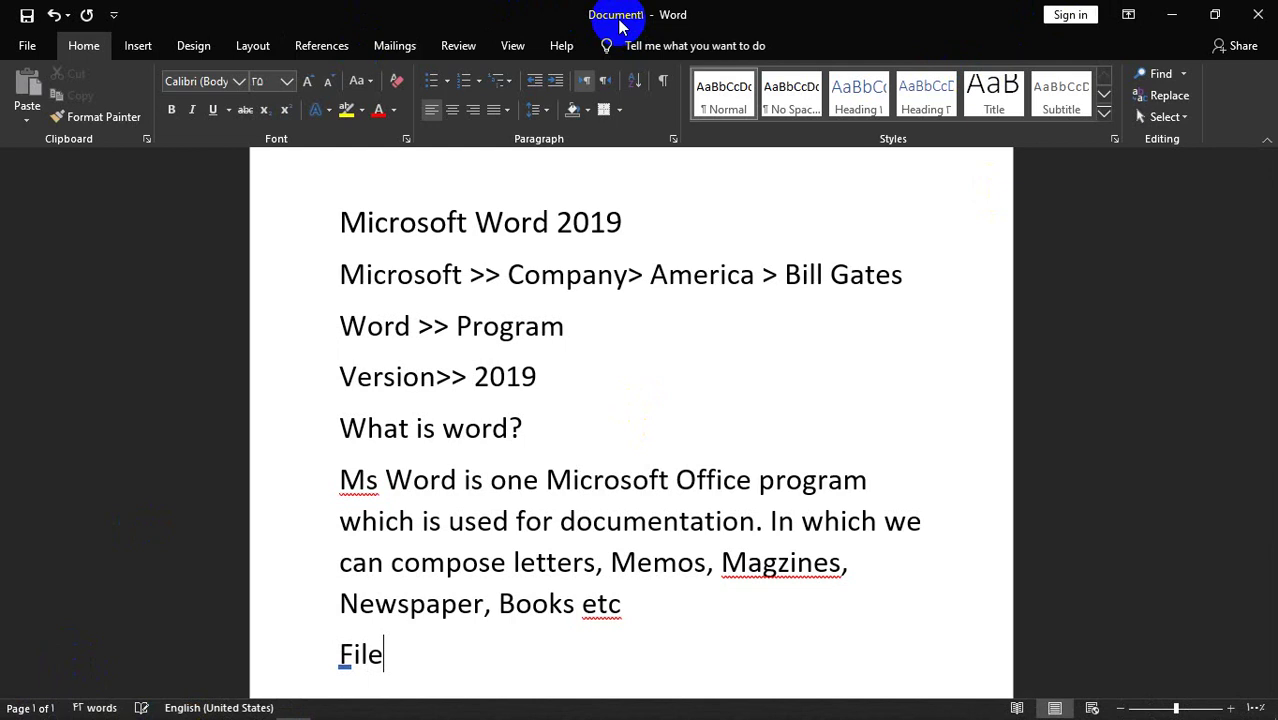
pyautogui.write('>>')
pyautogui.write('.')
pyautogui.press('BackSpace')
pyautogui.press('BackSpace')
pyautogui.write('Duc')
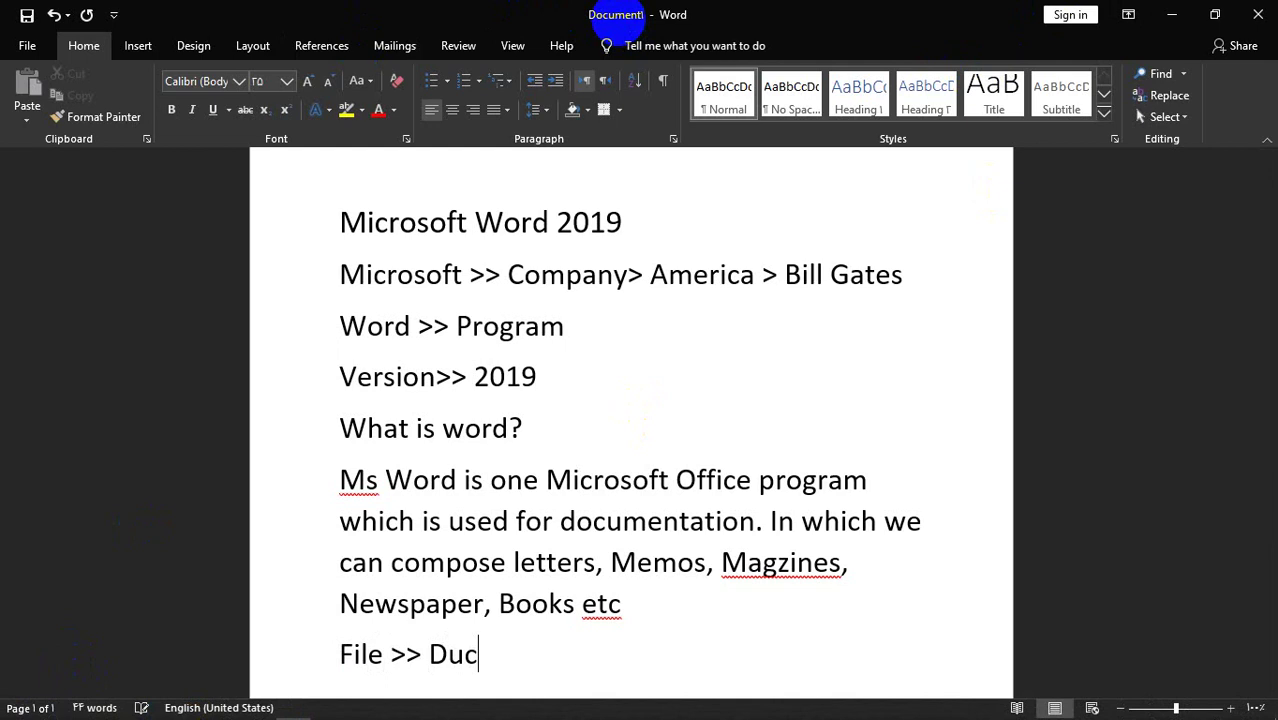
pyautogui.press('BackSpace')
pyautogui.press('BackSpace')
pyautogui.write('ocument')
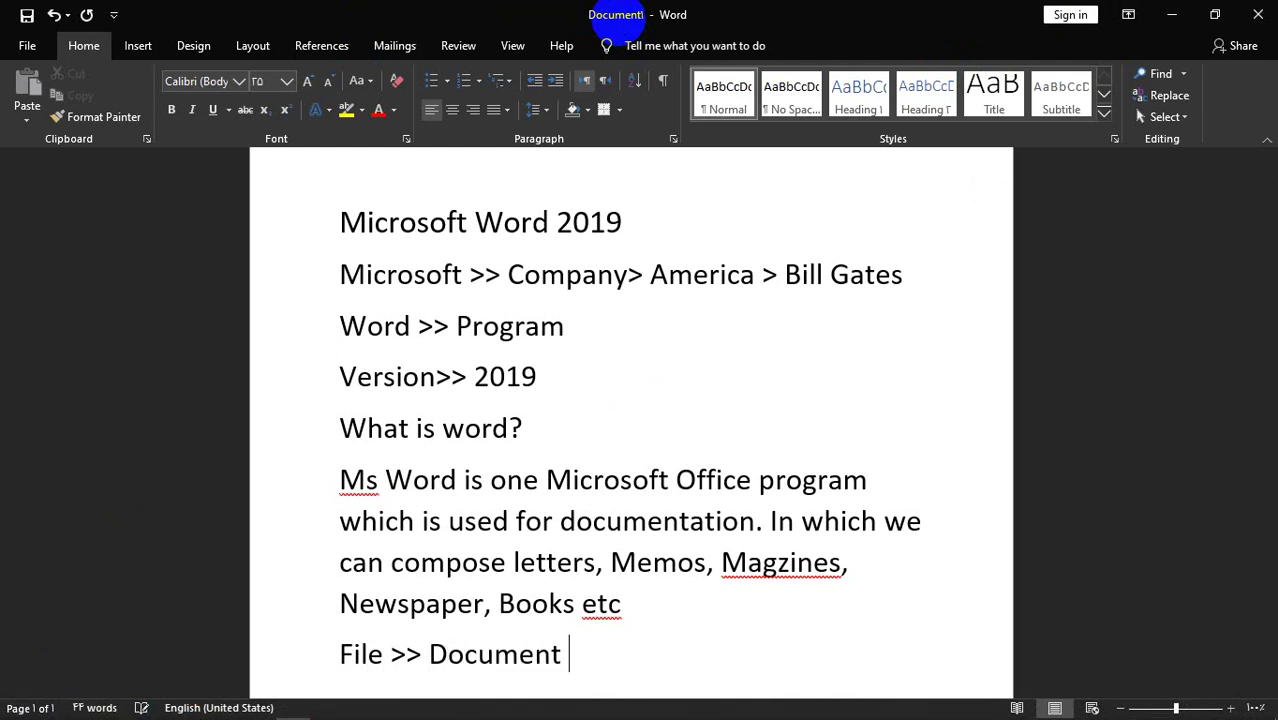
pyautogui.press('Return')
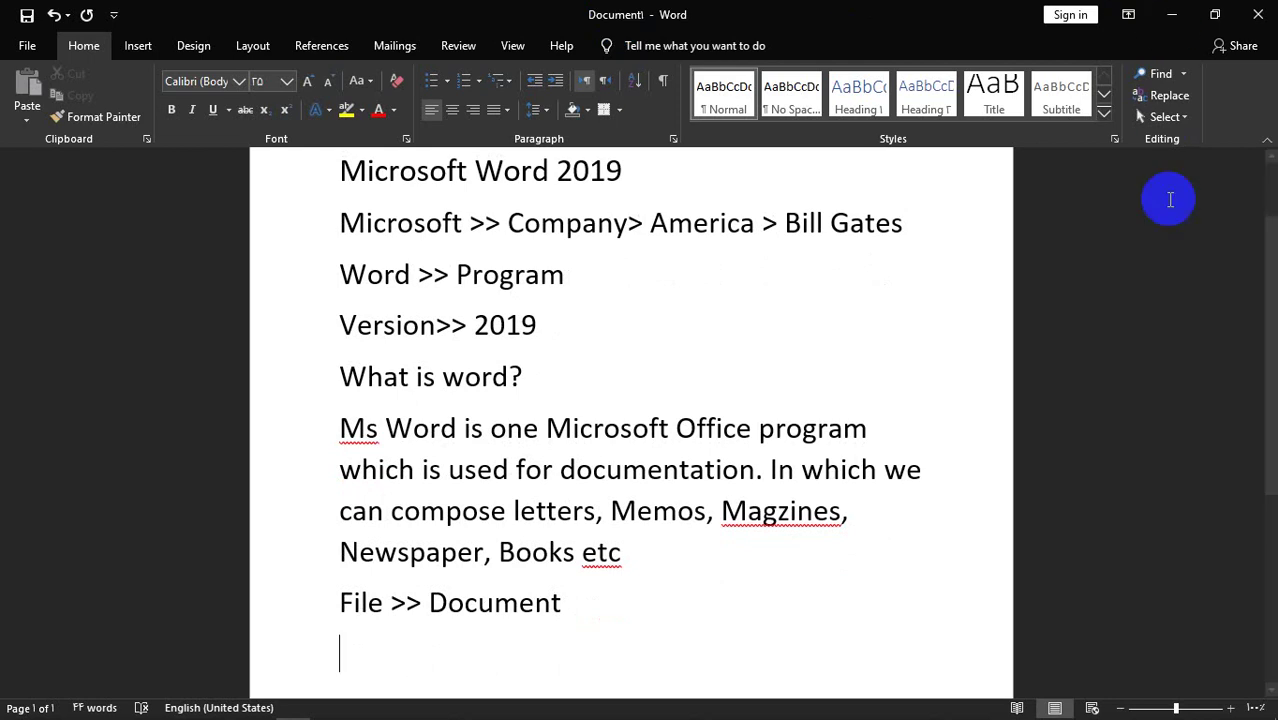
# Save the document with Ctrl+S to the Desktop under the name 'Word defination'
pyautogui.click(1262, 178)
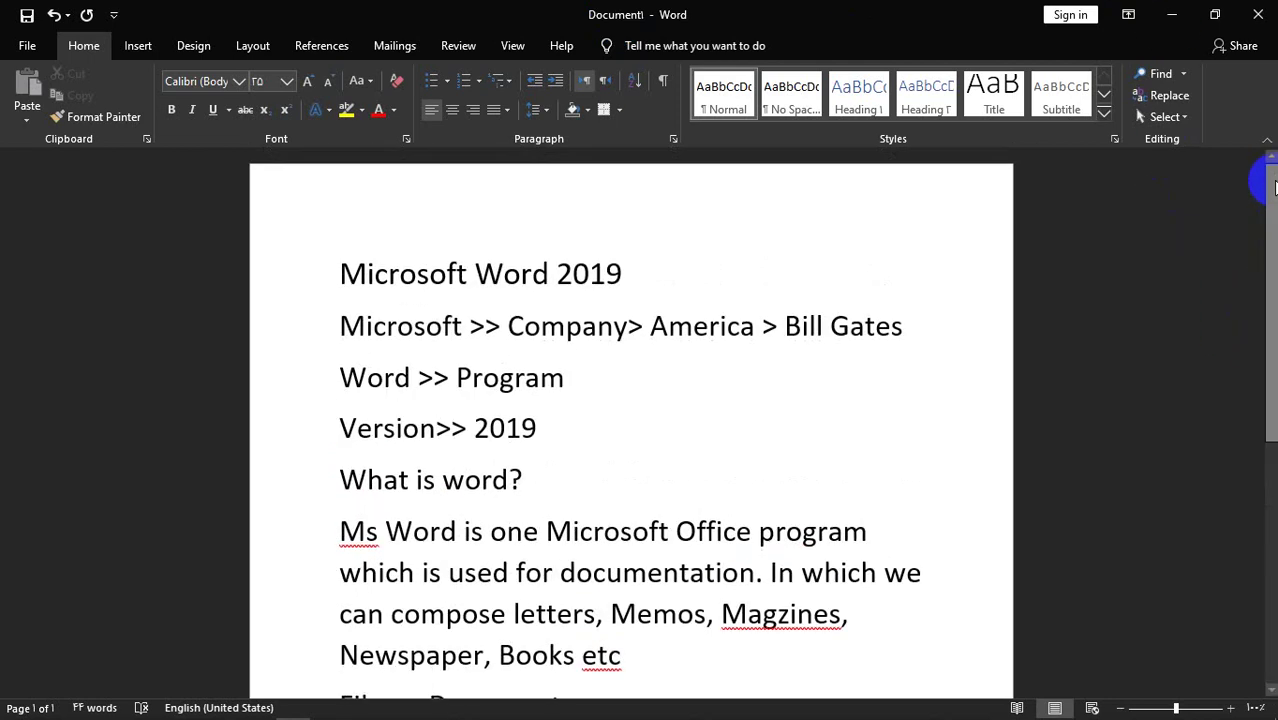
pyautogui.moveTo(1261, 208)
pyautogui.mouseDown()
pyautogui.moveTo(1270, 300)
pyautogui.moveTo(1265, 160)
pyautogui.mouseUp()
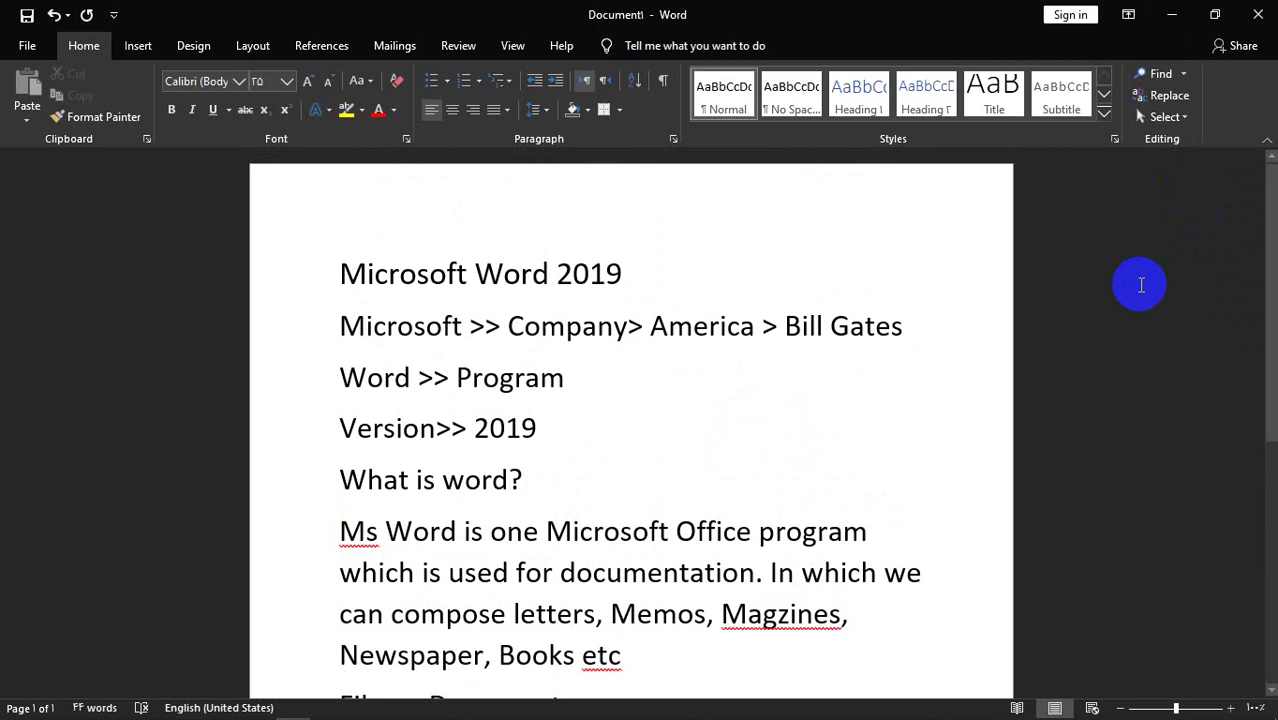
pyautogui.hotkey('ctrl', 's')
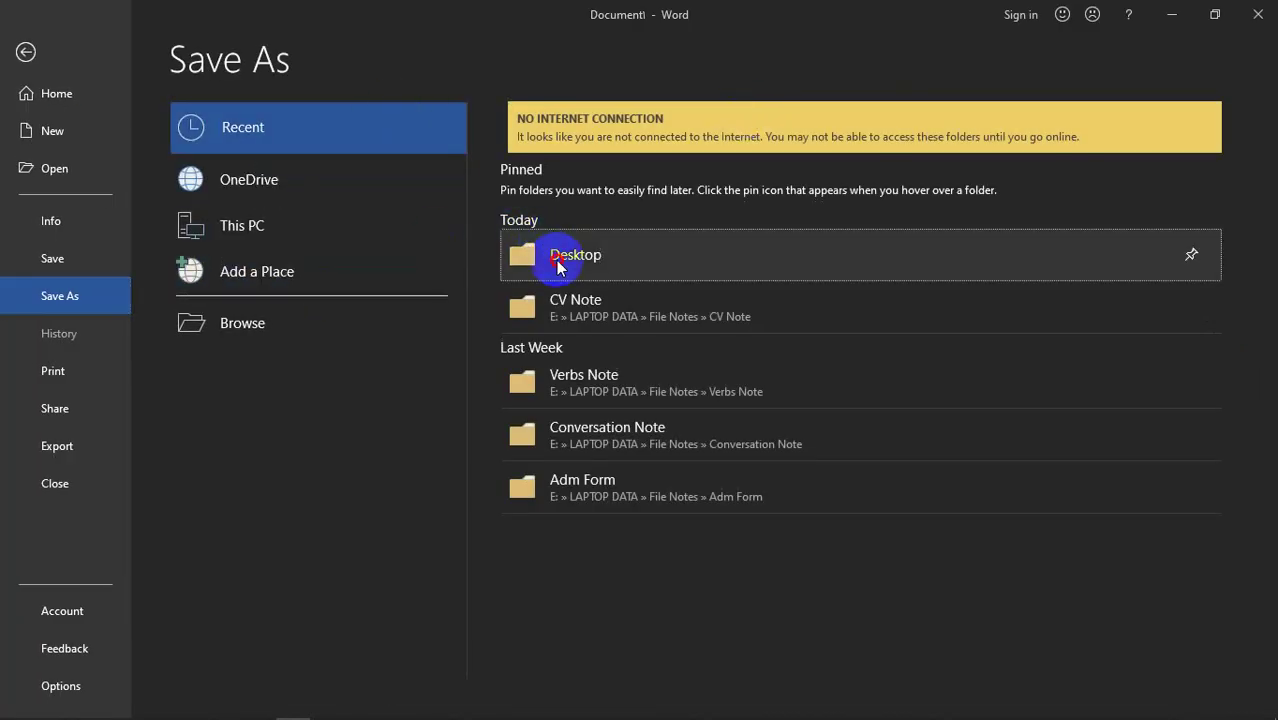
pyautogui.click(522, 306)
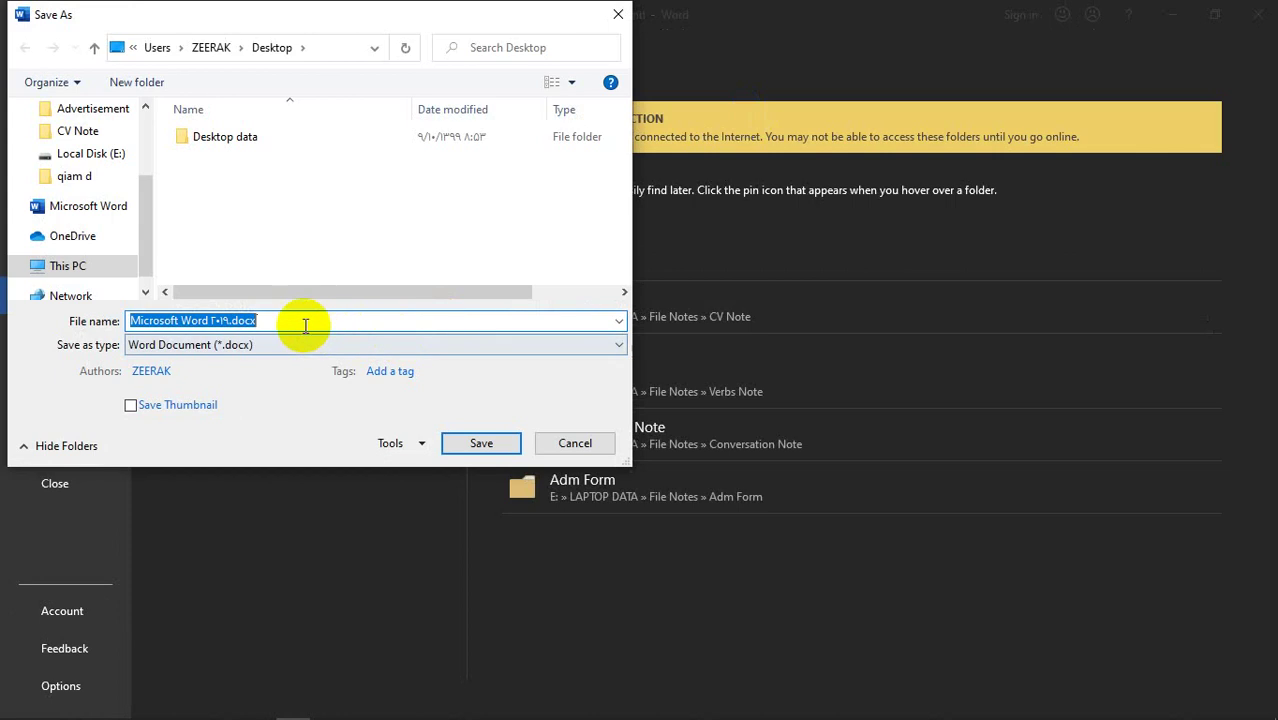
pyautogui.press('BackSpace')
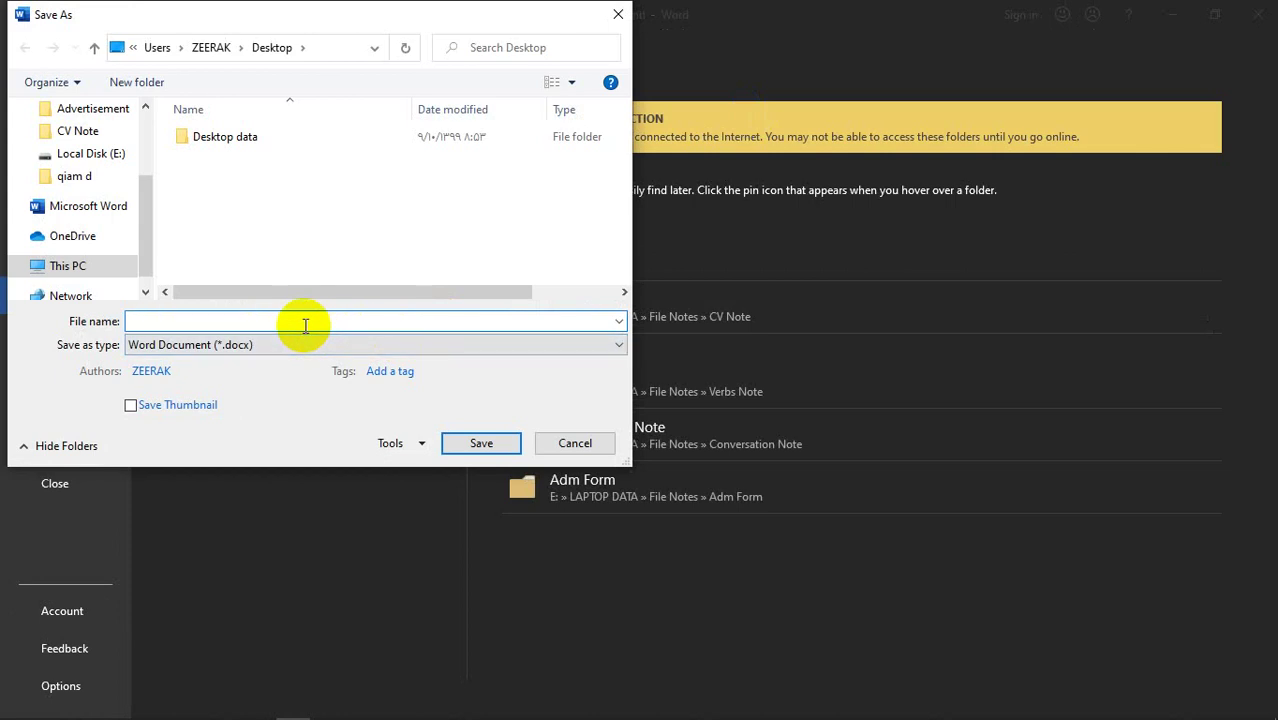
pyautogui.write('wo')
pyautogui.press('BackSpace')
pyautogui.write('W')
pyautogui.write('ord de')
pyautogui.write('fina')
pyautogui.write('tion')
pyautogui.press('Return')
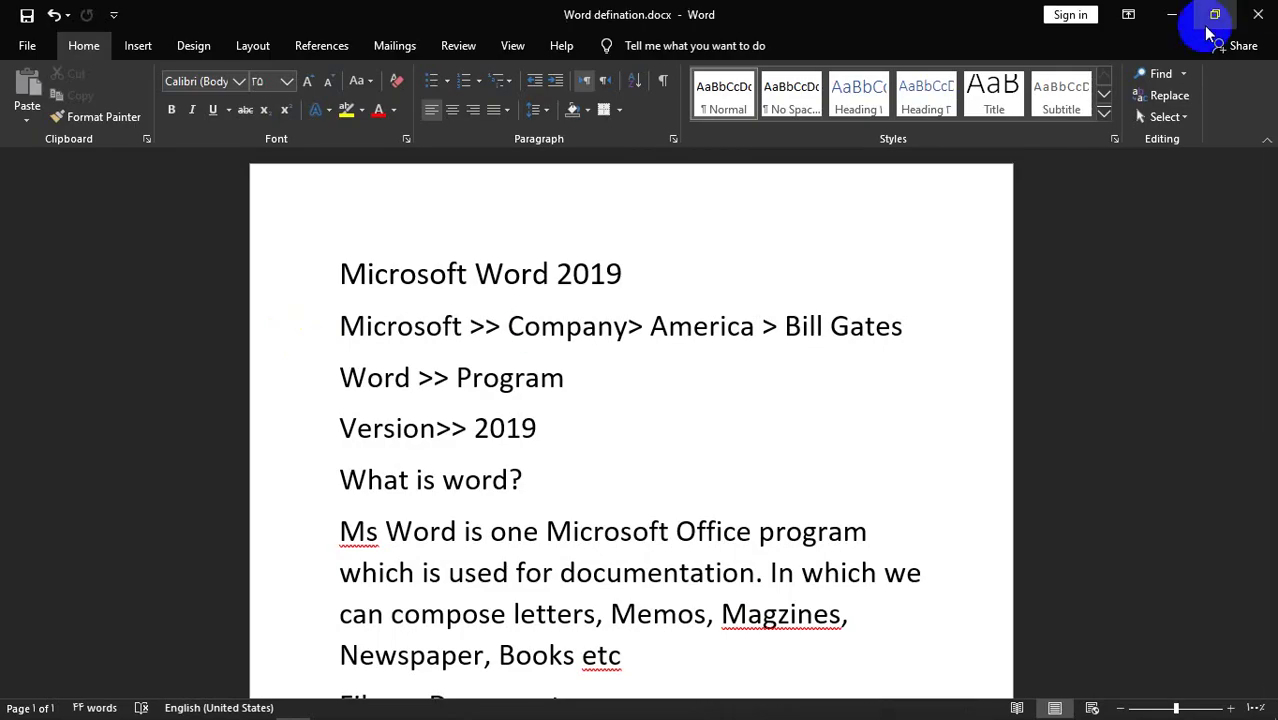
pyautogui.click(1172, 14)
pyautogui.rightClick(432, 88)
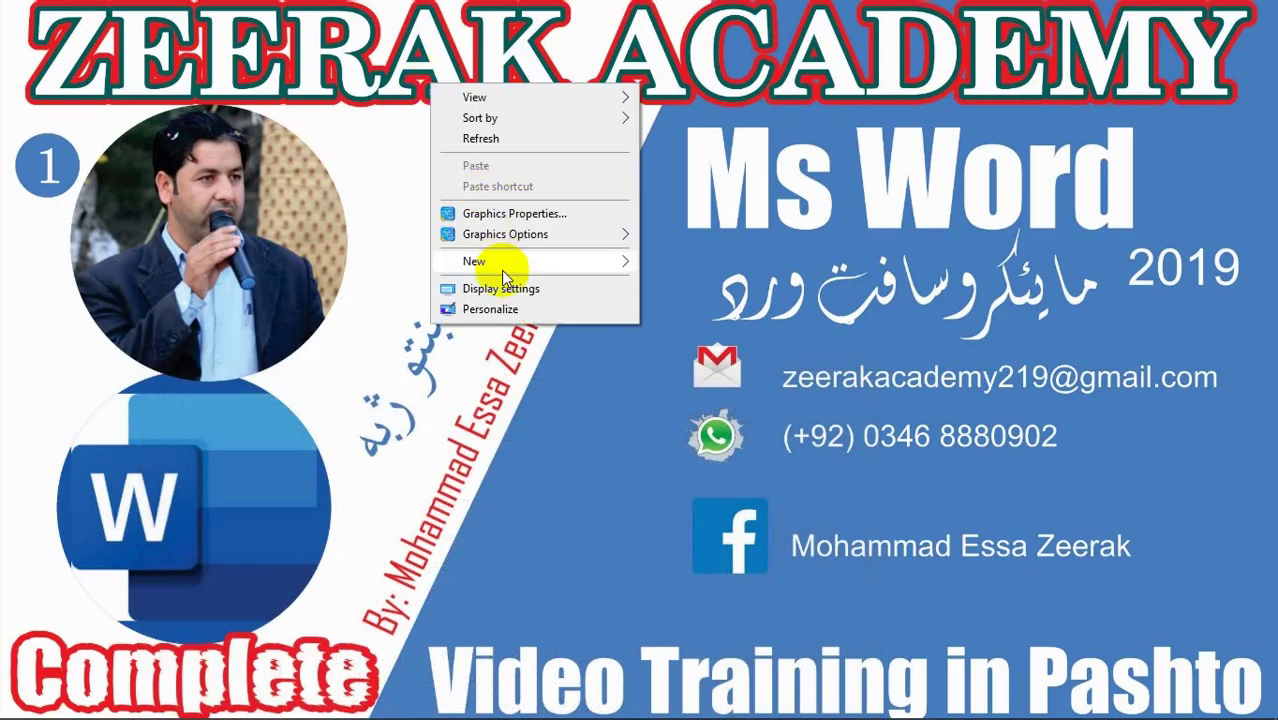
pyautogui.click(500, 290)
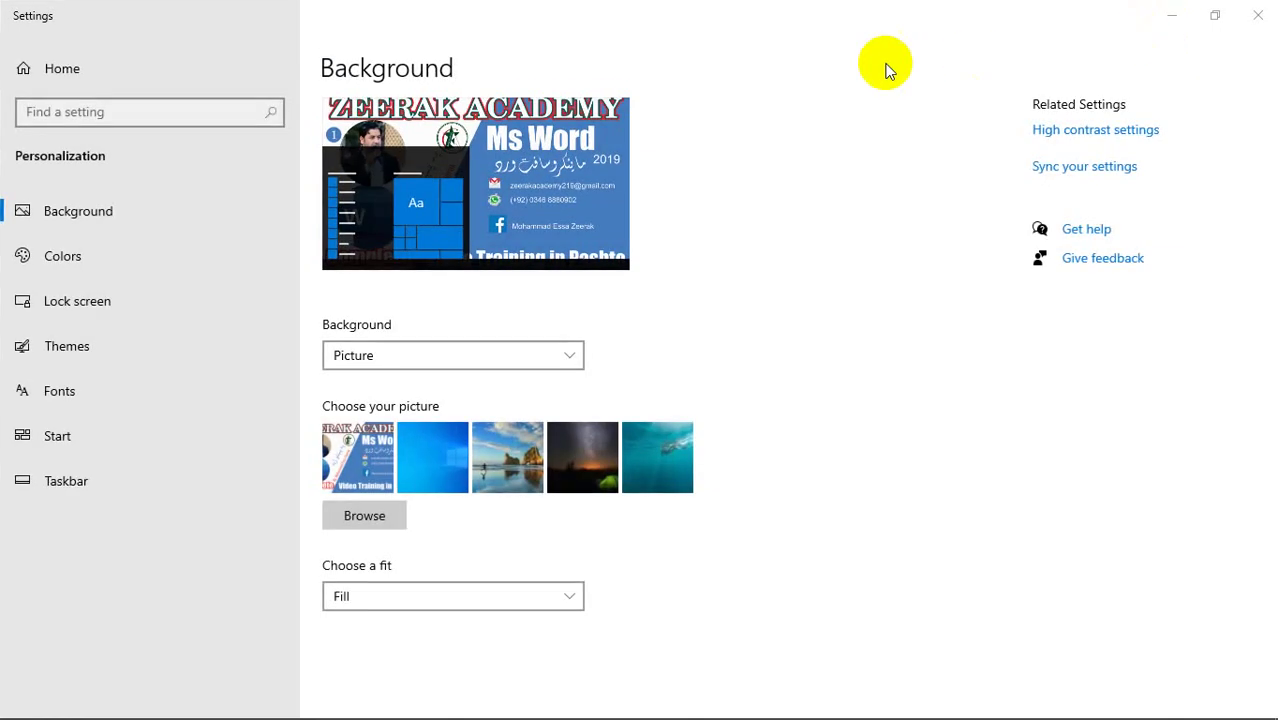
pyautogui.click(1257, 14)
pyautogui.rightClick(820, 88)
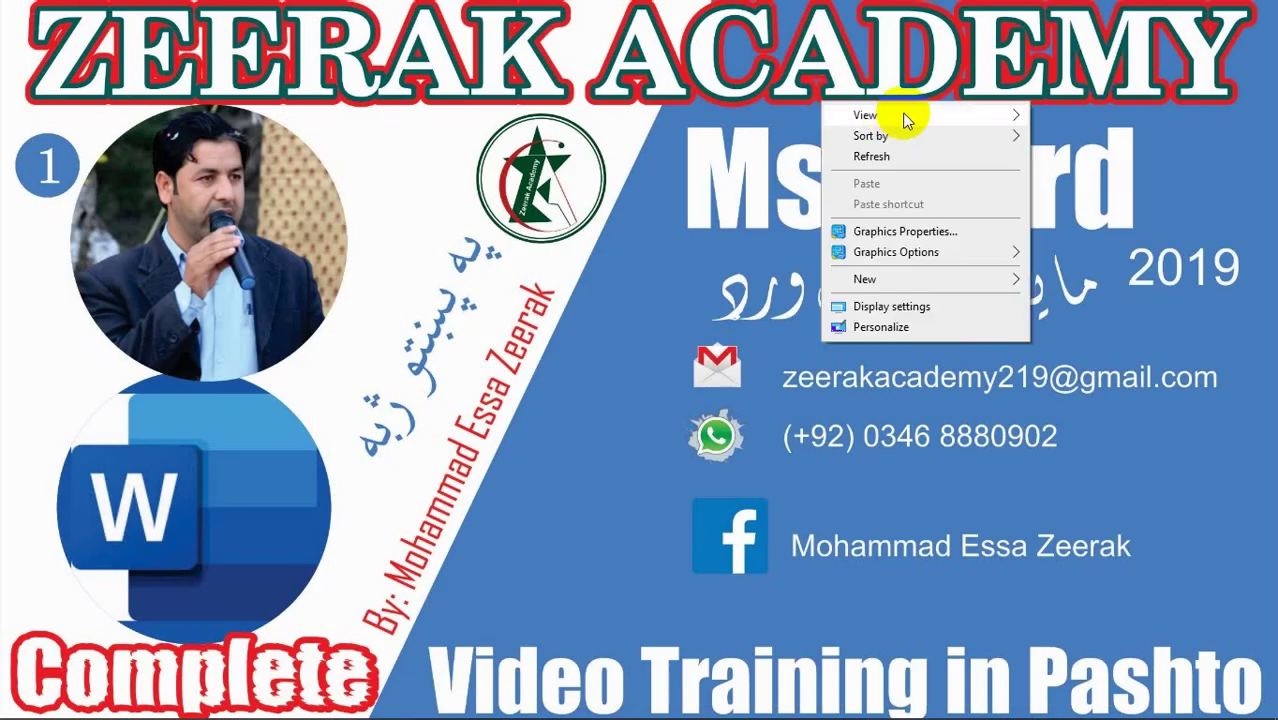
pyautogui.moveTo(905, 118)
pyautogui.click(1085, 233)
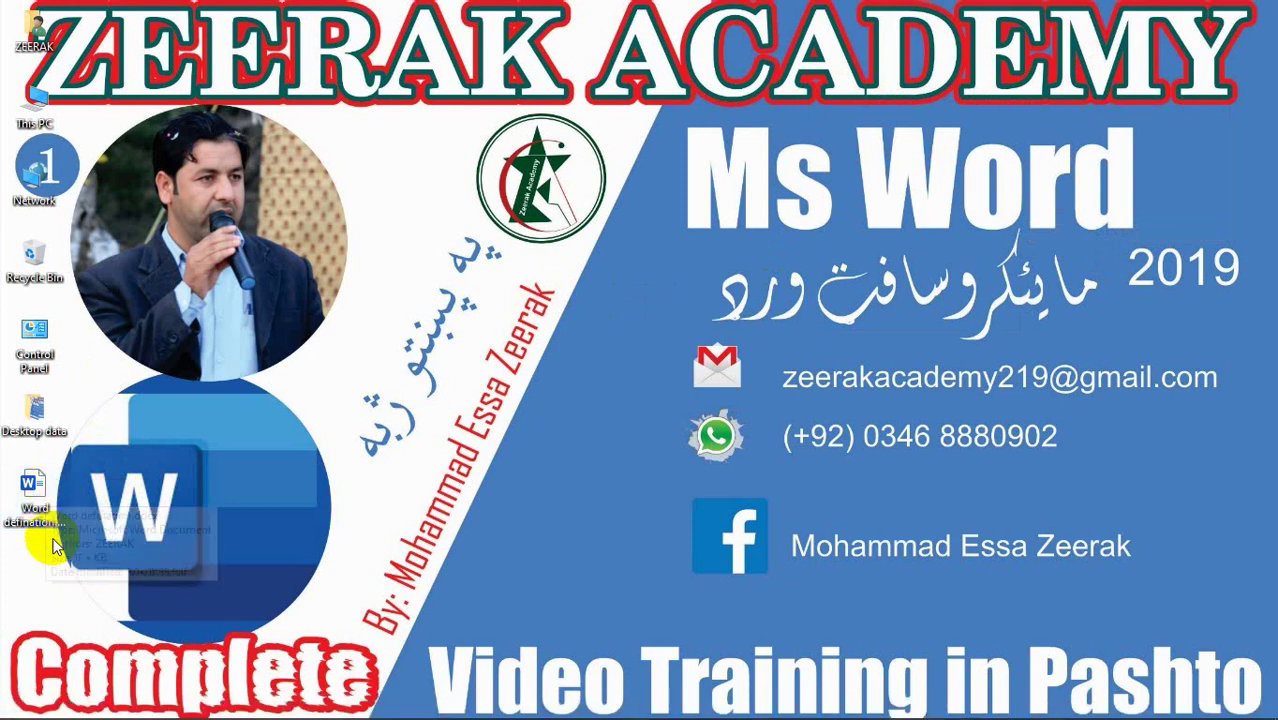
pyautogui.click(60, 535)
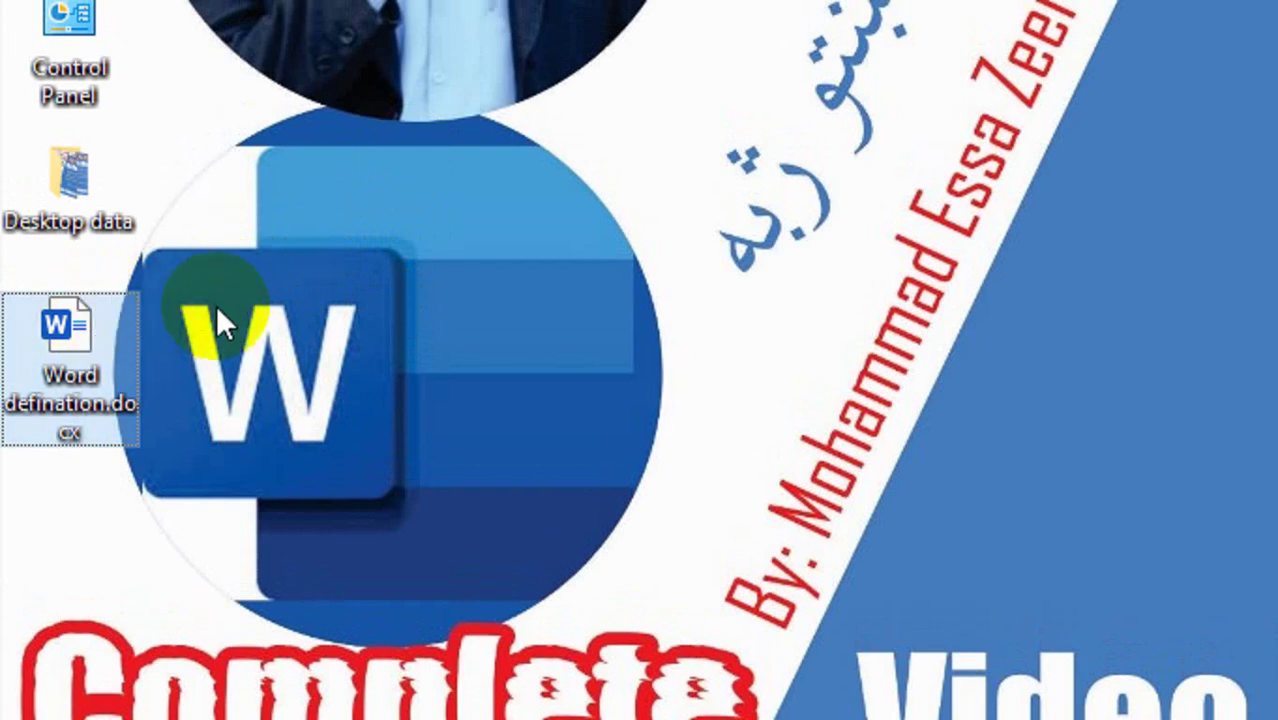
pyautogui.moveTo(81, 338)
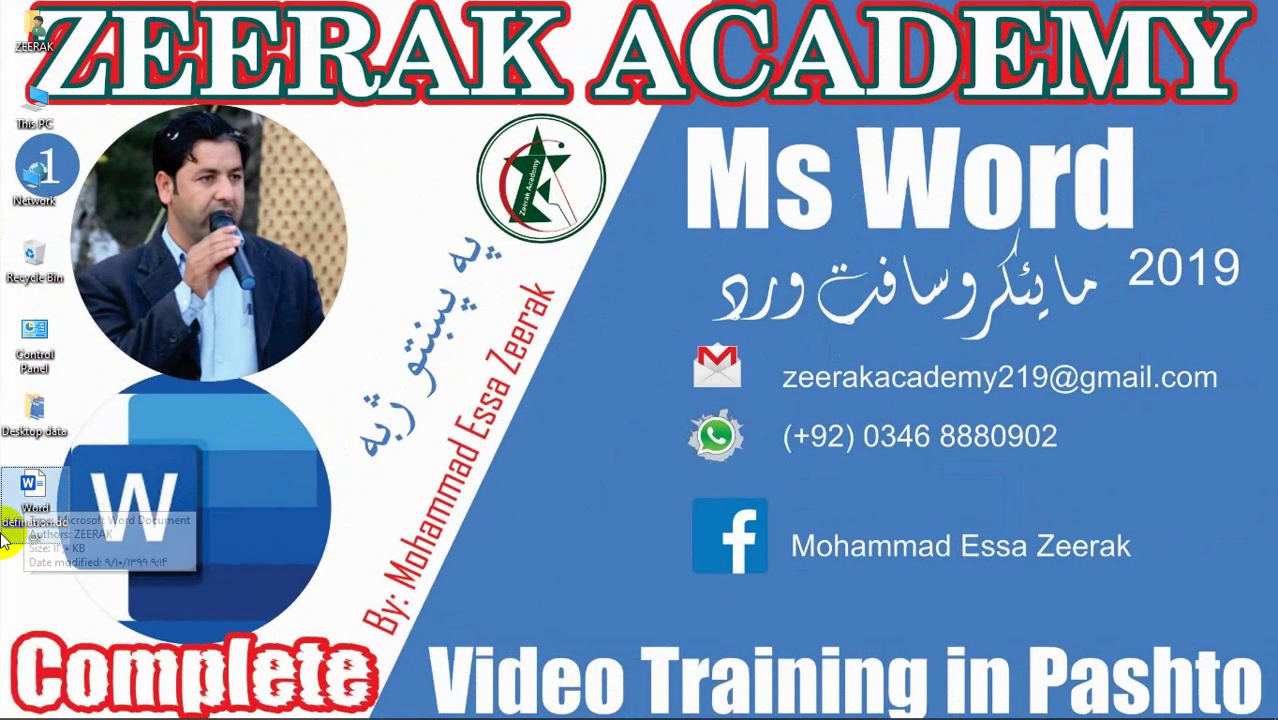
# Search for 'word' and open the Word app's file location
pyautogui.click(51, 706)
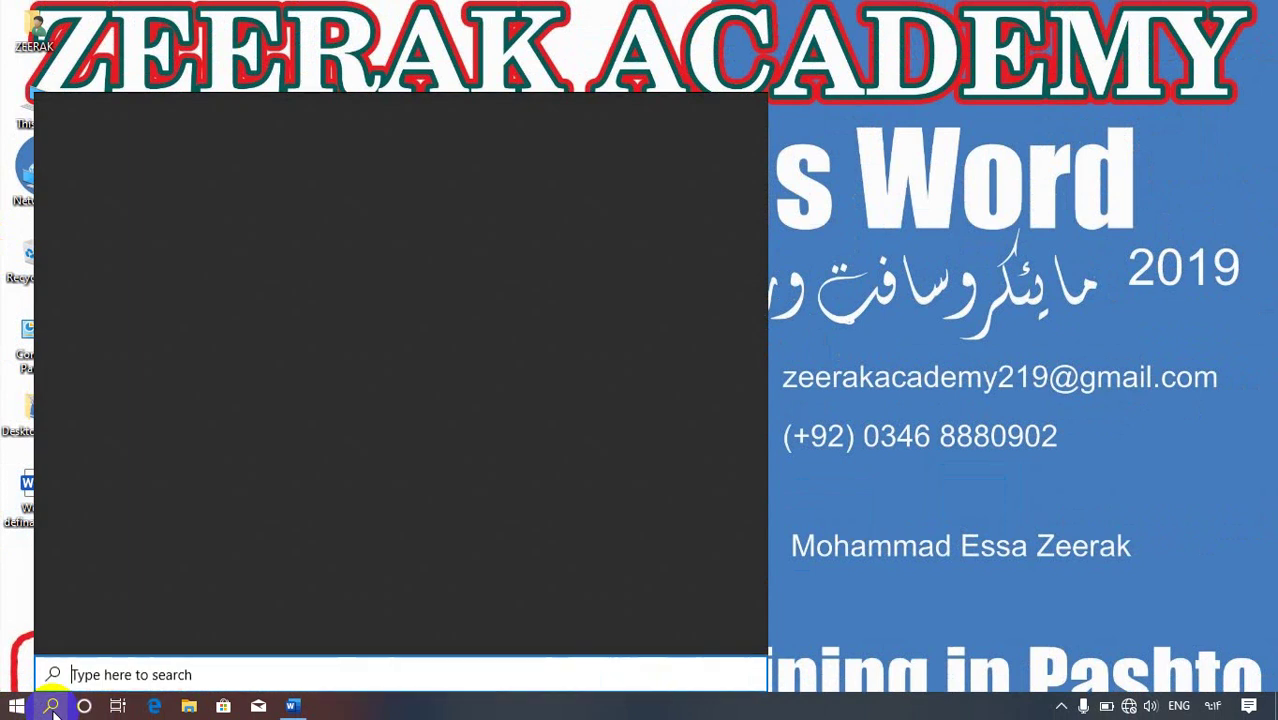
pyautogui.write('word')
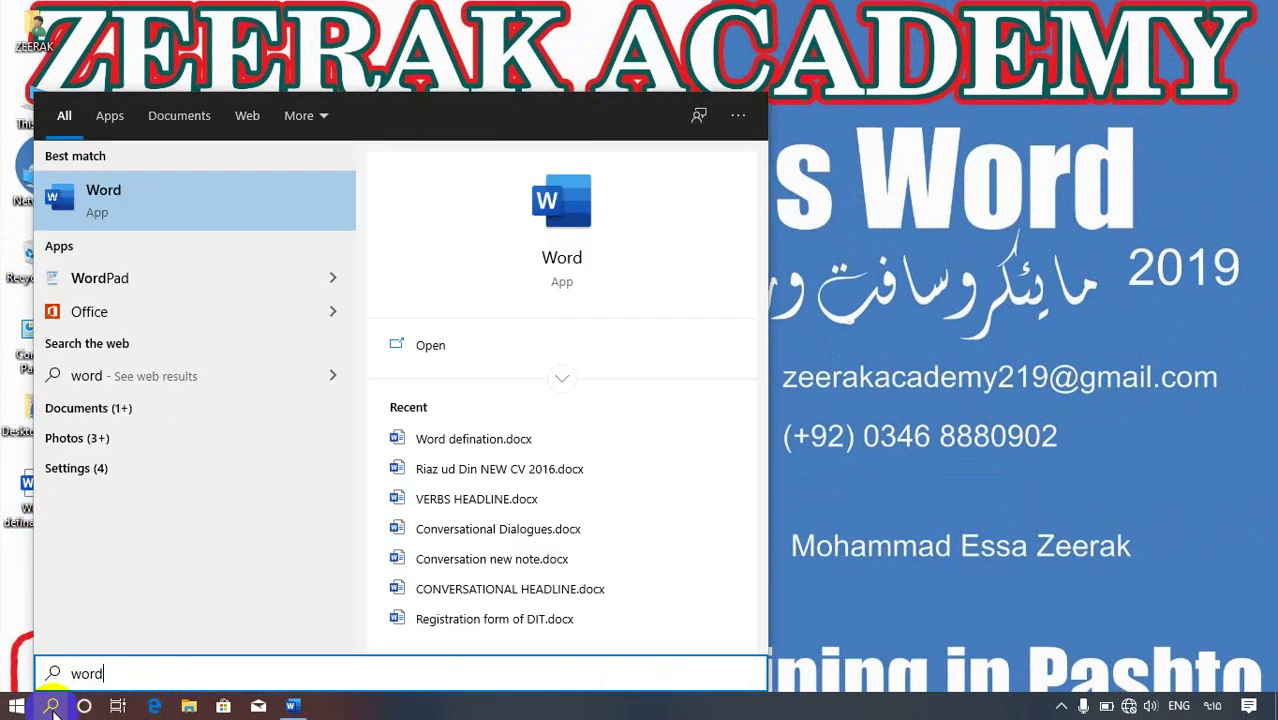
pyautogui.rightClick(170, 203)
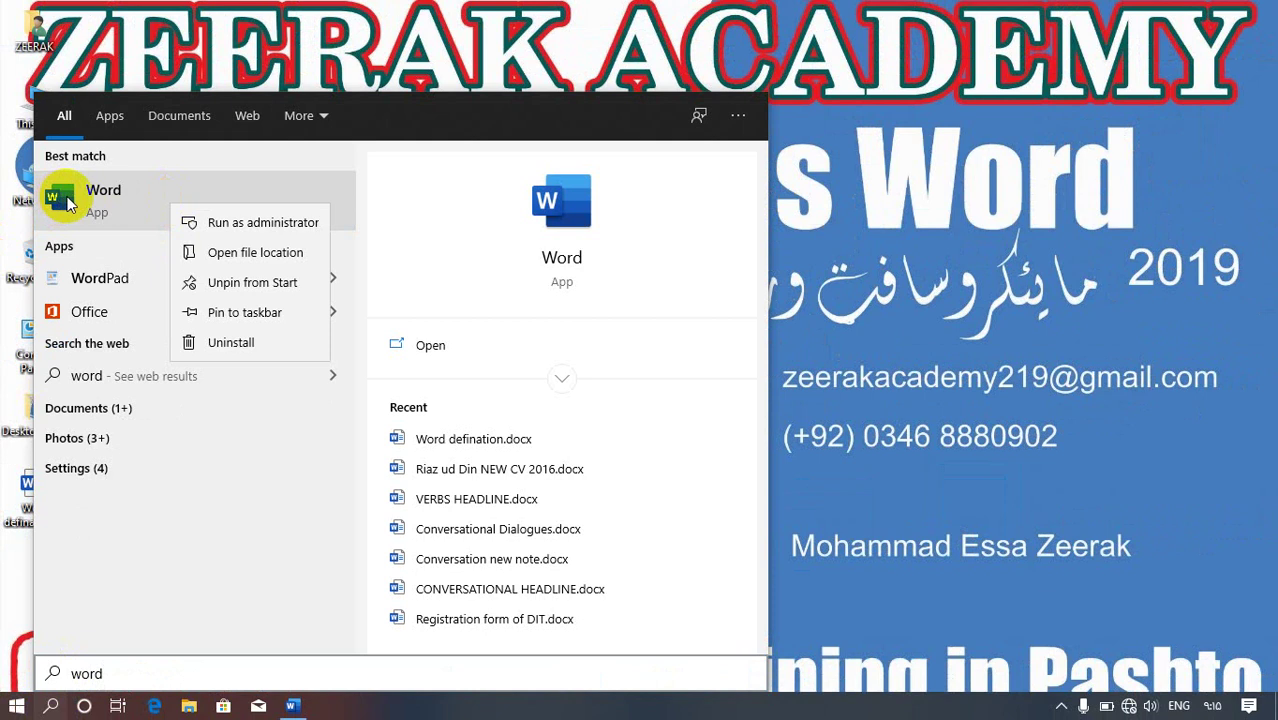
pyautogui.click(216, 253)
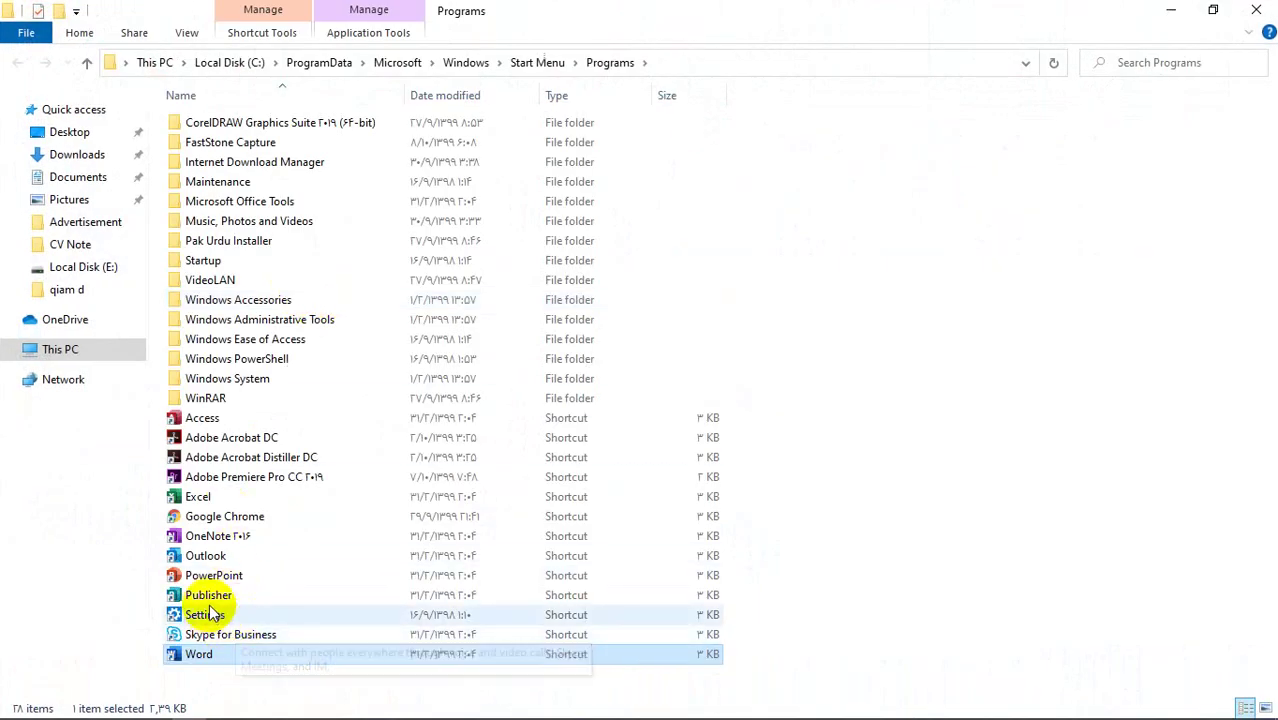
# Send the Word shortcut to the Desktop and close the Programs folder window
pyautogui.rightClick(205, 653)
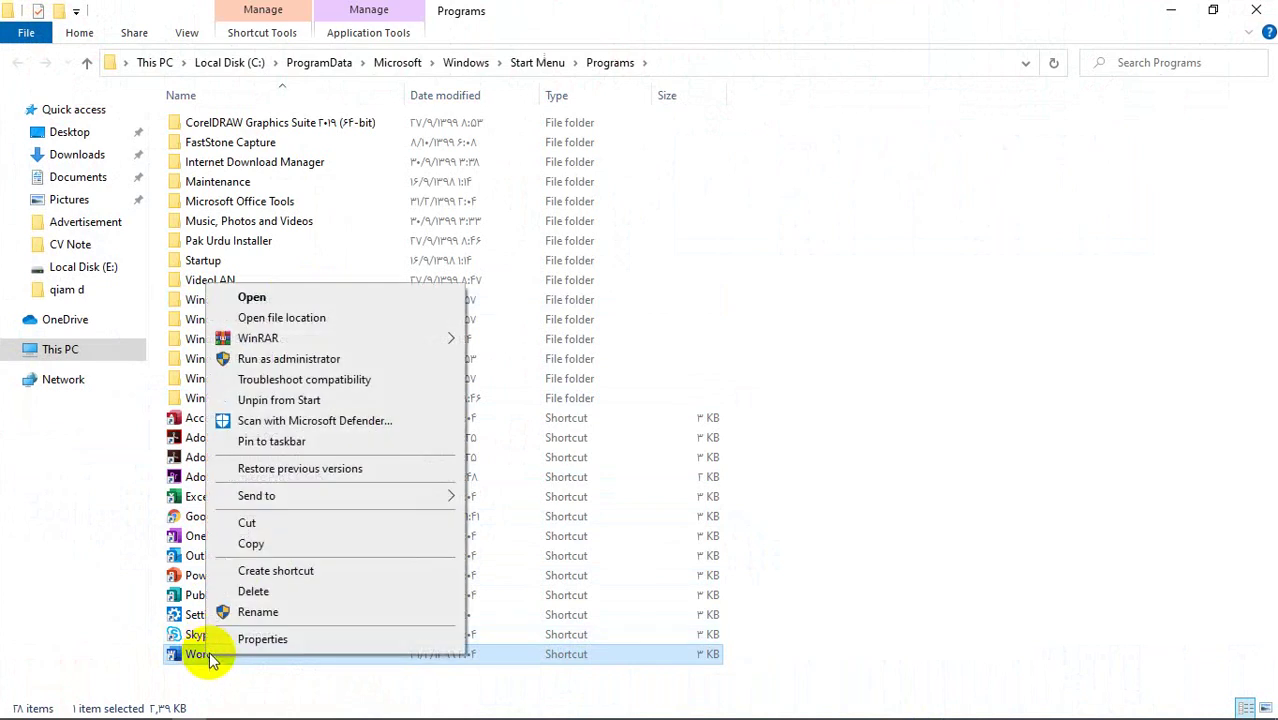
pyautogui.moveTo(418, 495)
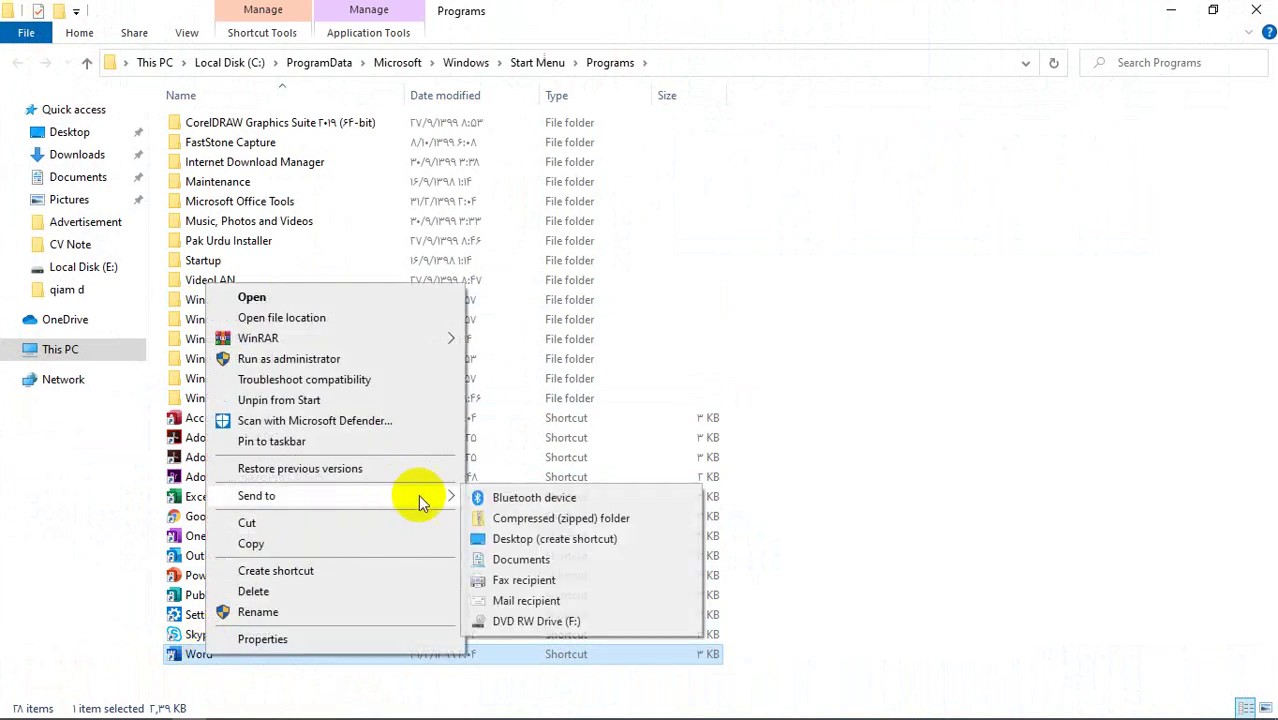
pyautogui.click(536, 545)
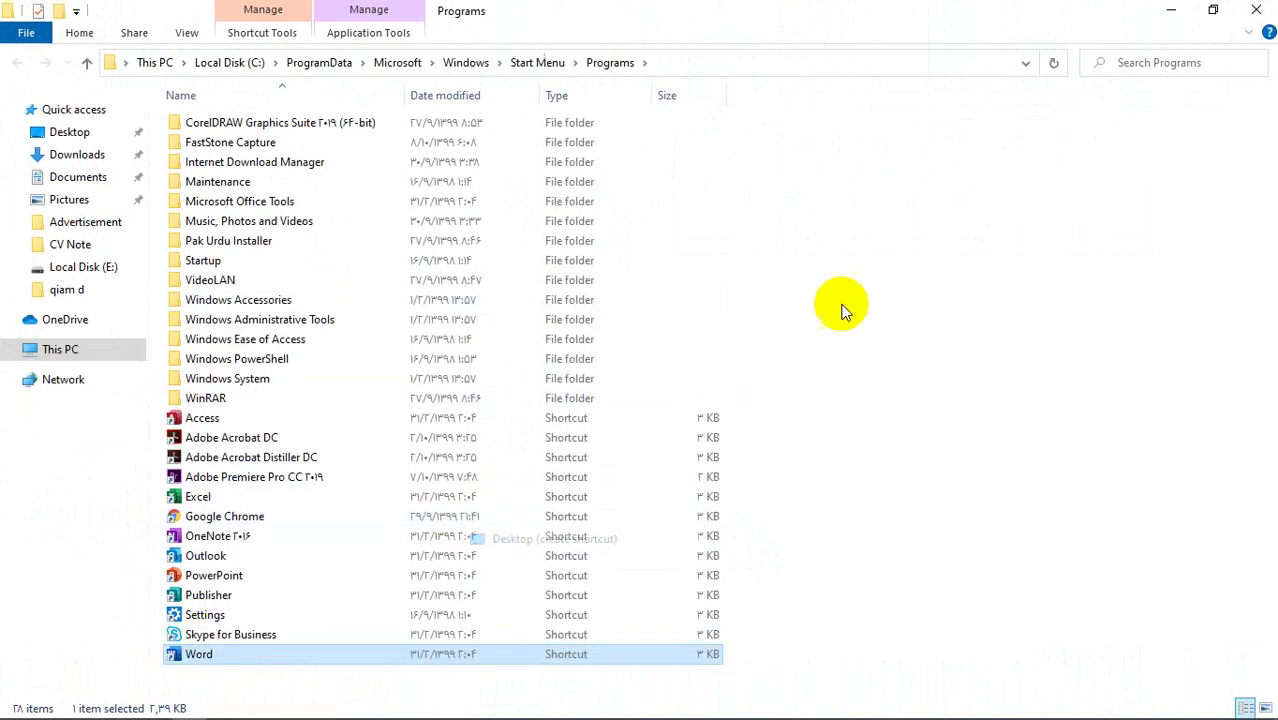
pyautogui.click(1257, 9)
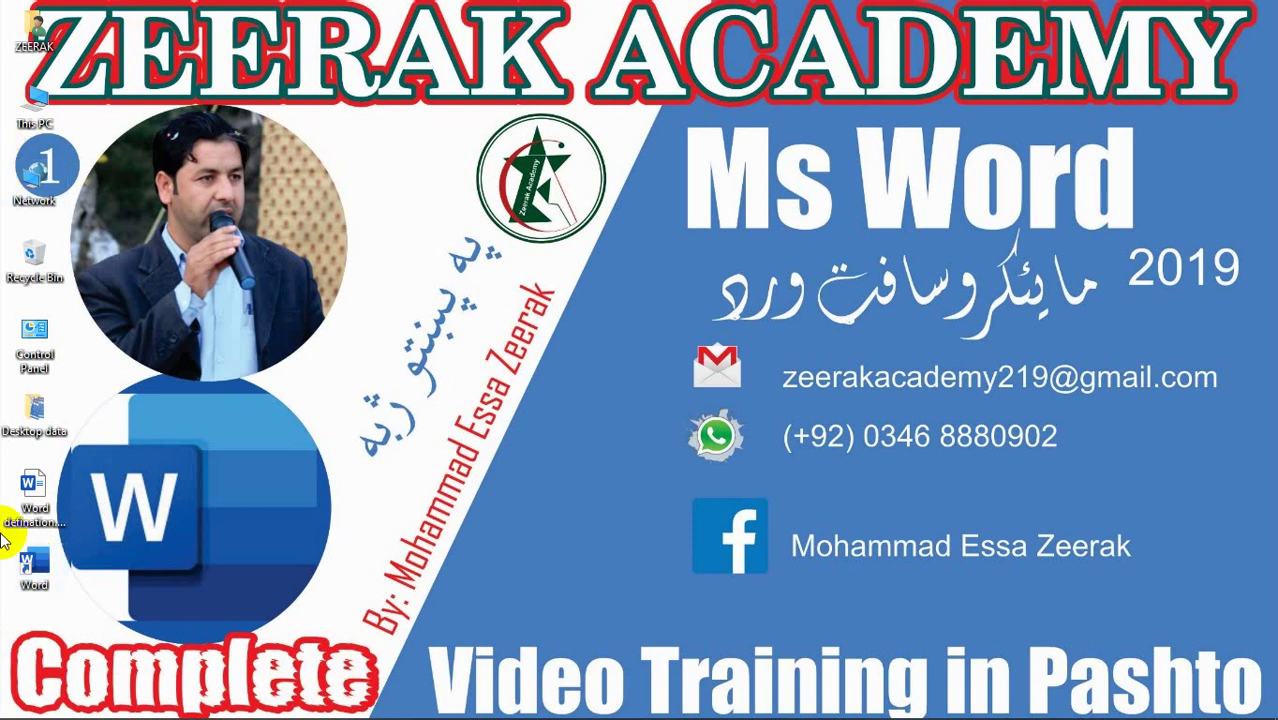
# Reopen Word defination.docx from the desktop and type 'extention' on the line below File >> Document
pyautogui.doubleClick(35, 500)
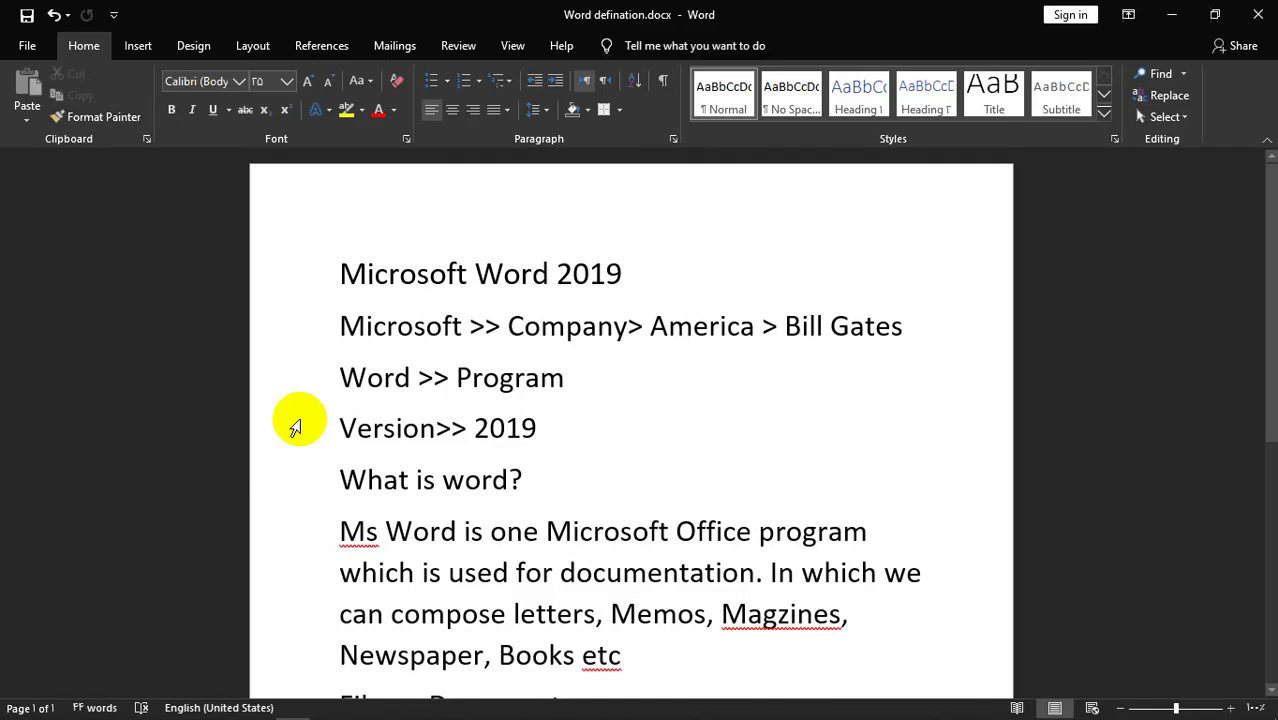
pyautogui.scroll(-3, 1255, 505)
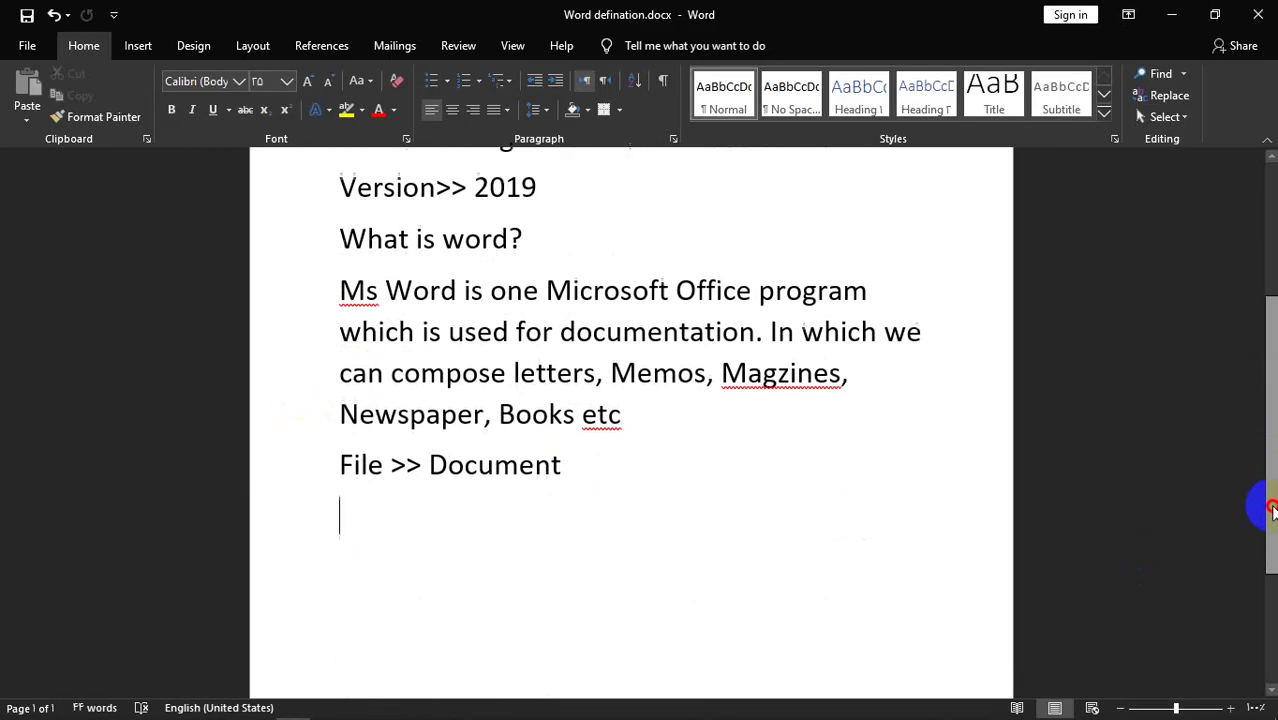
pyautogui.click(768, 578)
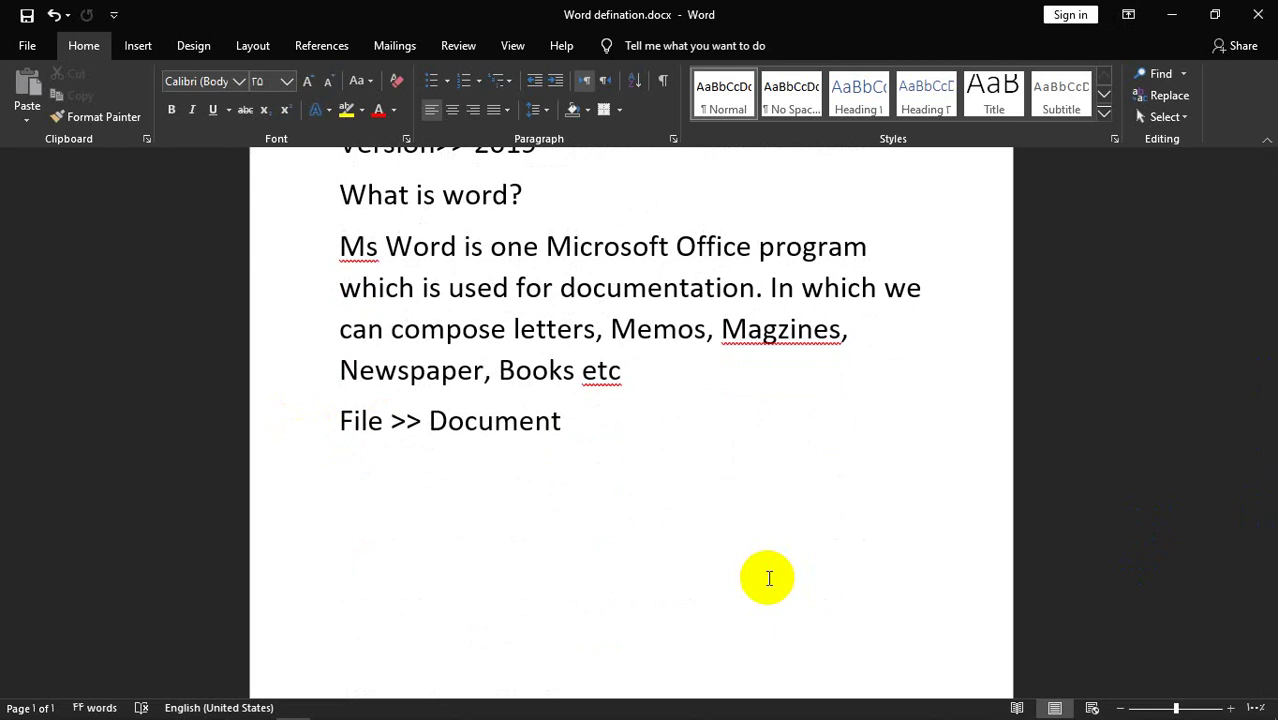
pyautogui.write('.')
pyautogui.press('BackSpace')
pyautogui.write('ext')
pyautogui.write('ention')
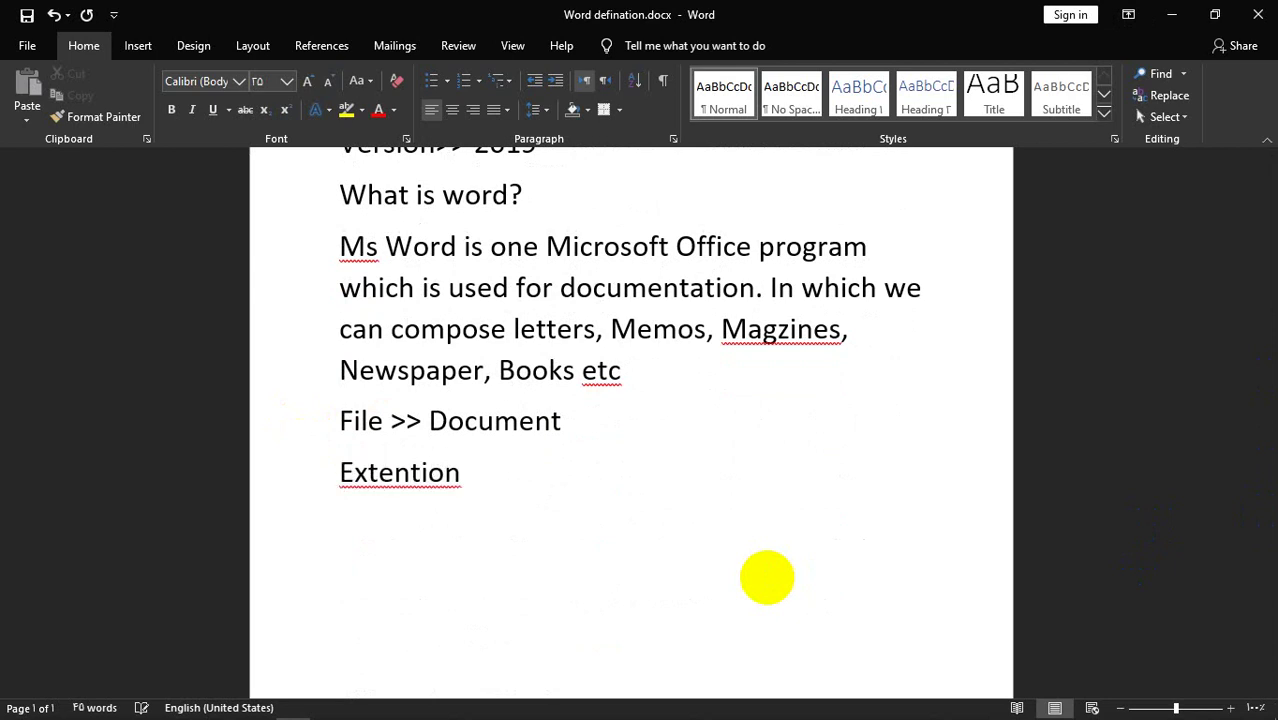
# Correct 'Extention' to 'Extension' using the spelling suggestions
pyautogui.click(377, 473)
pyautogui.rightClick(377, 474)
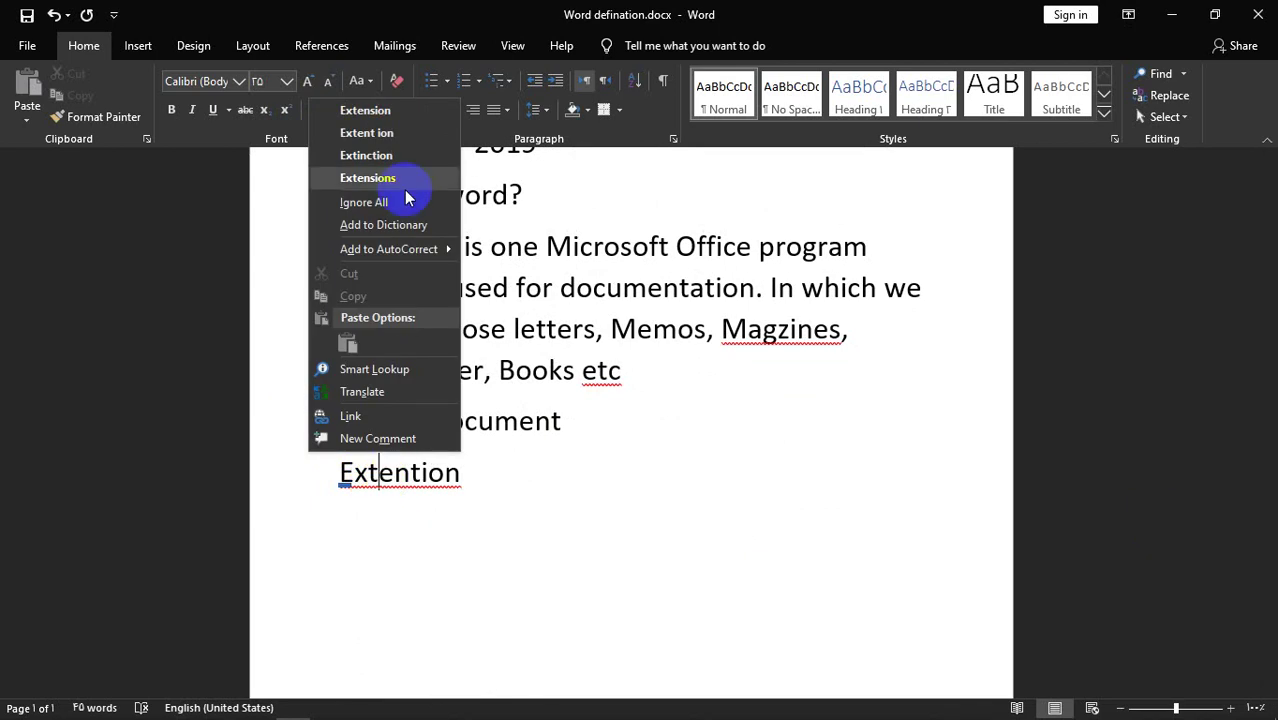
pyautogui.click(411, 105)
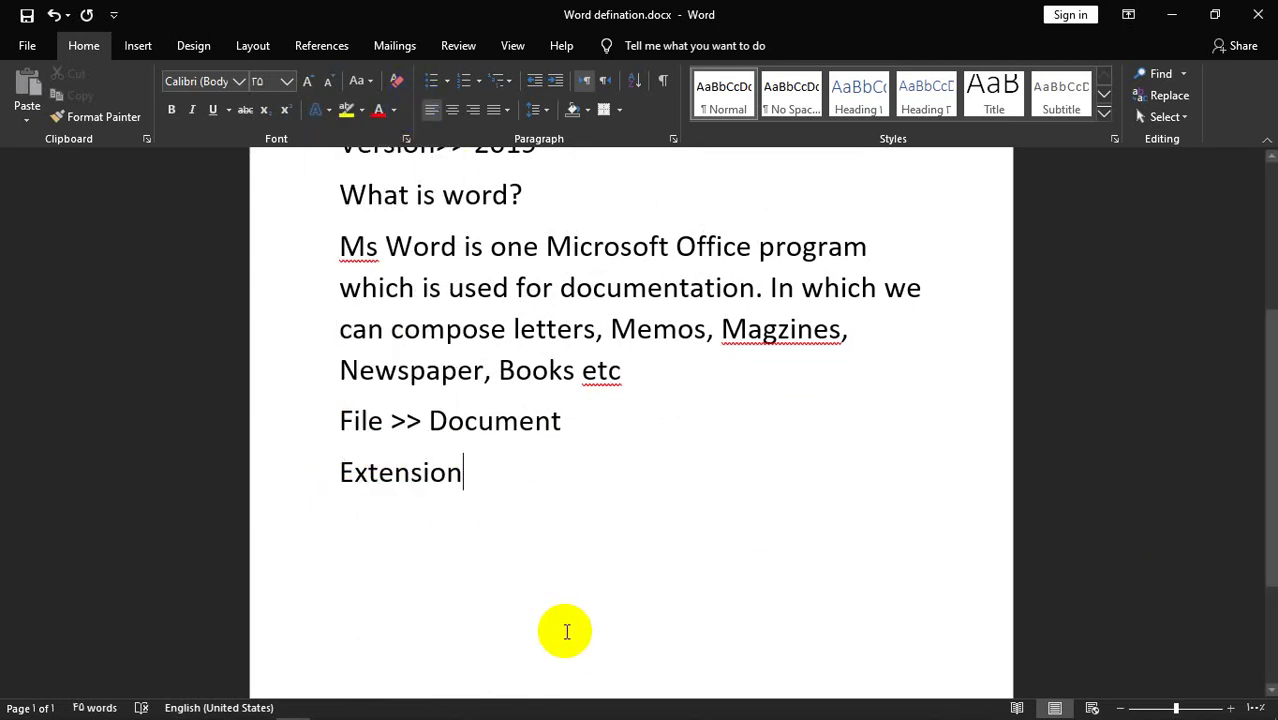
# Complete the line as 'Extension : .doc /.docx' and minimize Word
pyautogui.write(': .d')
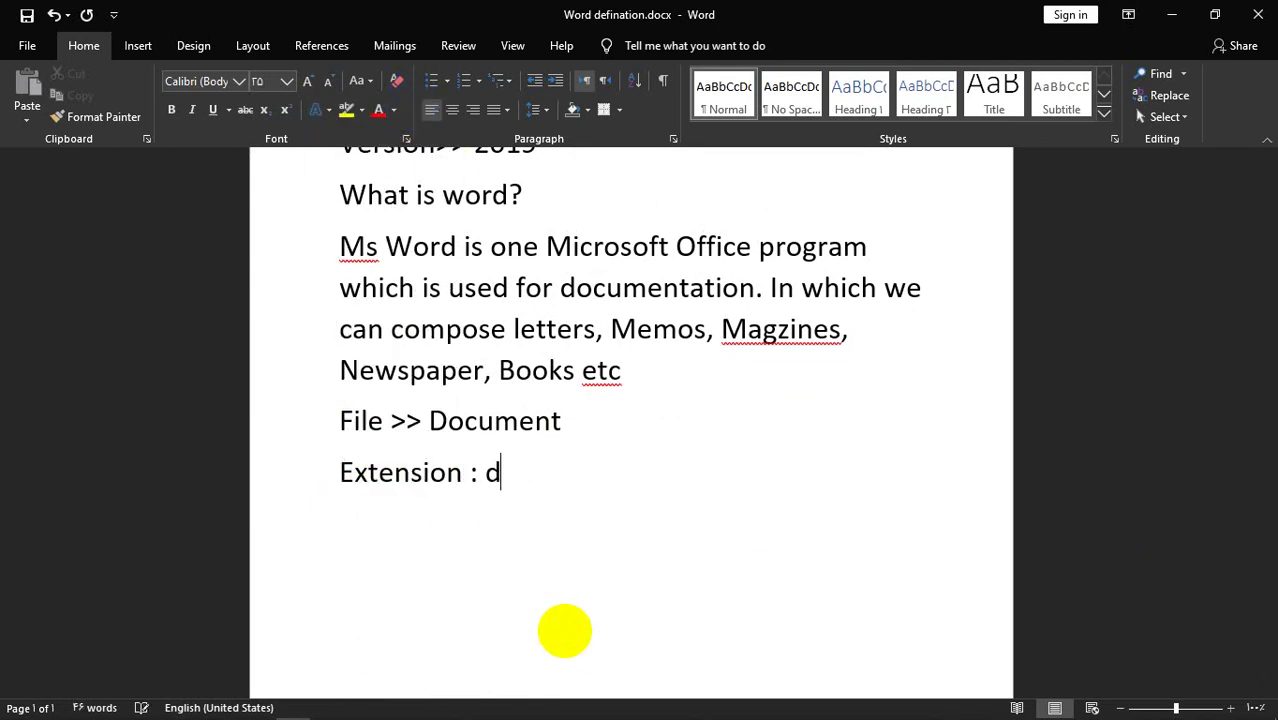
pyautogui.write('o')
pyautogui.press('BackSpace')
pyautogui.press('BackSpace')
pyautogui.write('.do')
pyautogui.write('c')
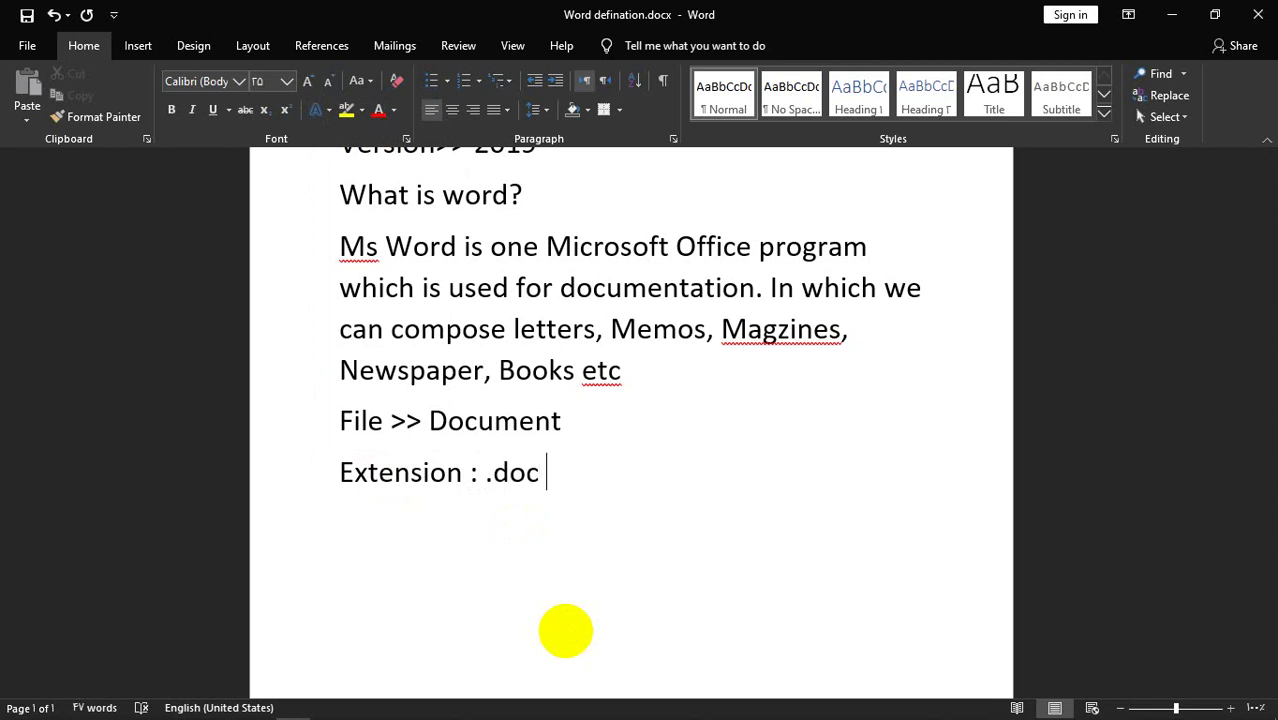
pyautogui.write(' /.')
pyautogui.write('docx')
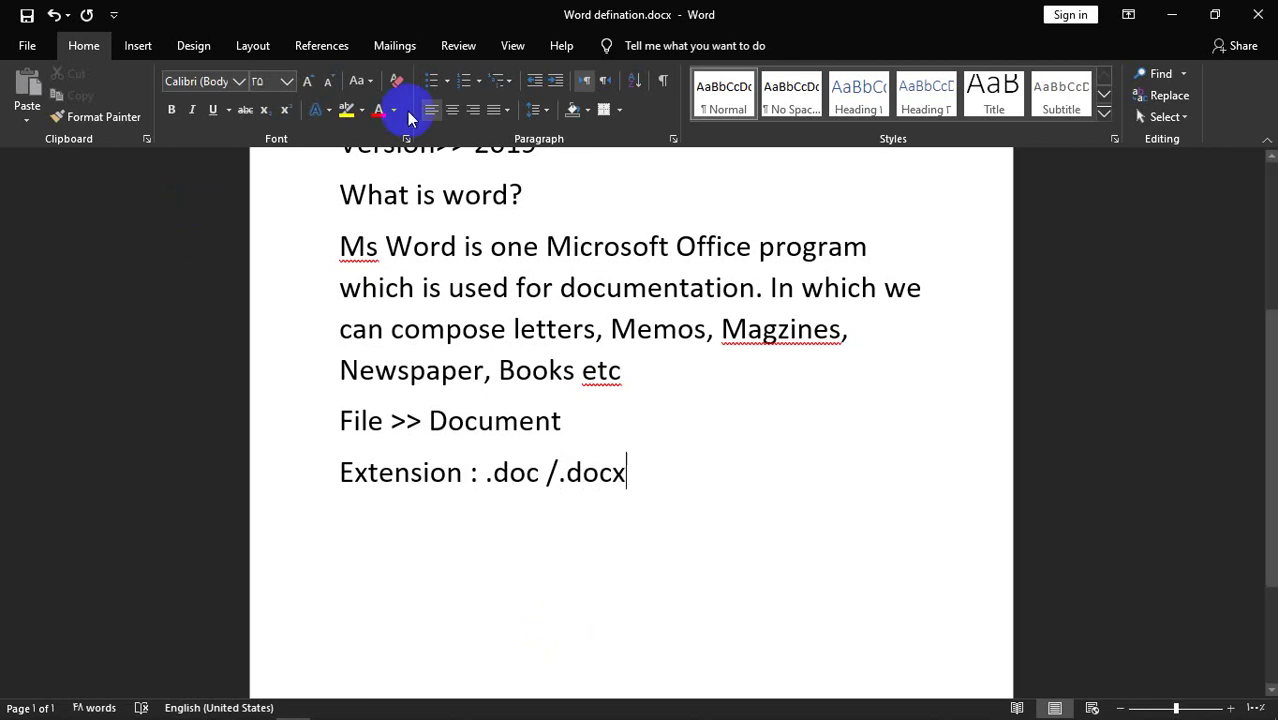
pyautogui.click(1172, 14)
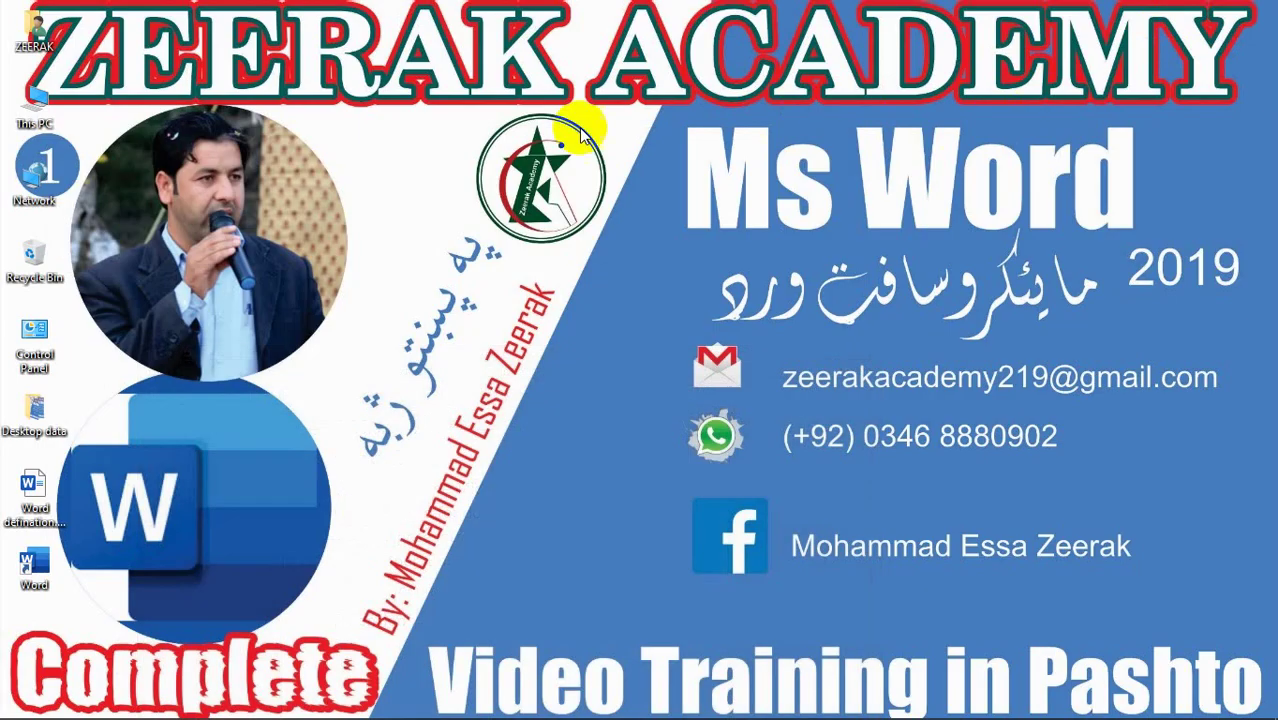
# Refresh the desktop, select Word defination.docx, and switch the desktop icons to Large
pyautogui.rightClick(572, 120)
pyautogui.click(748, 165)
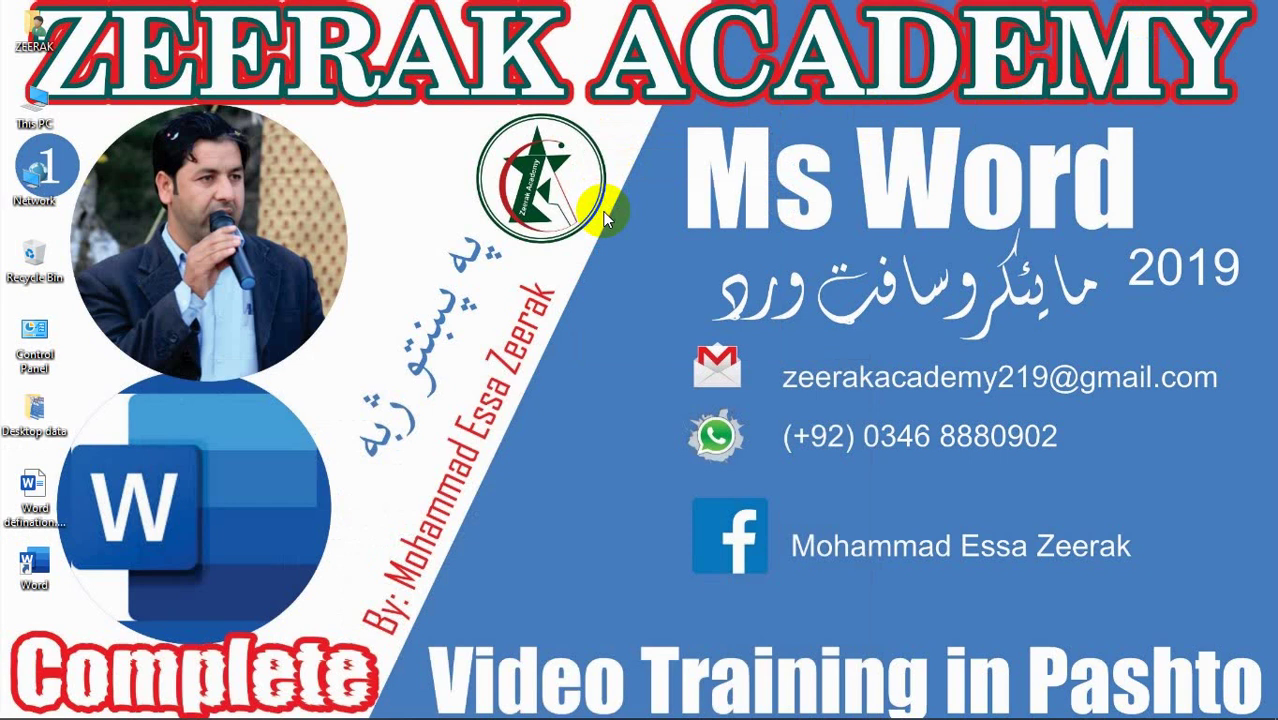
pyautogui.click(48, 510)
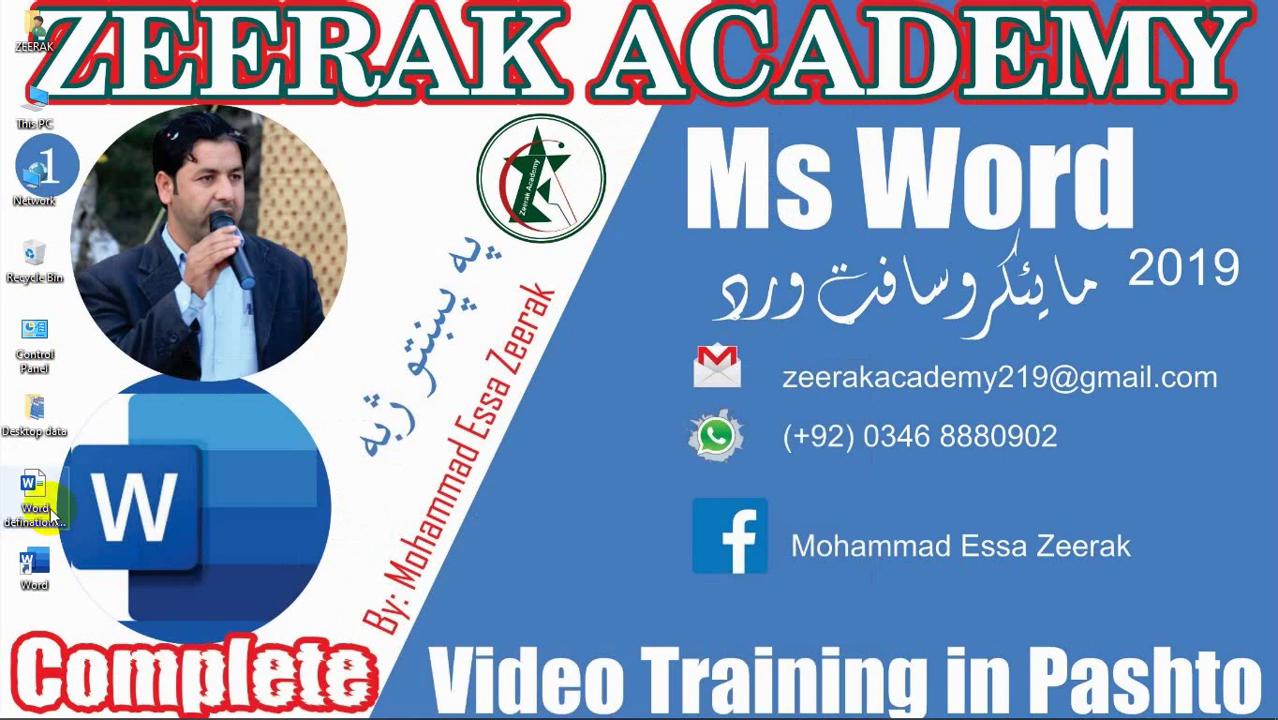
pyautogui.moveTo(40, 510)
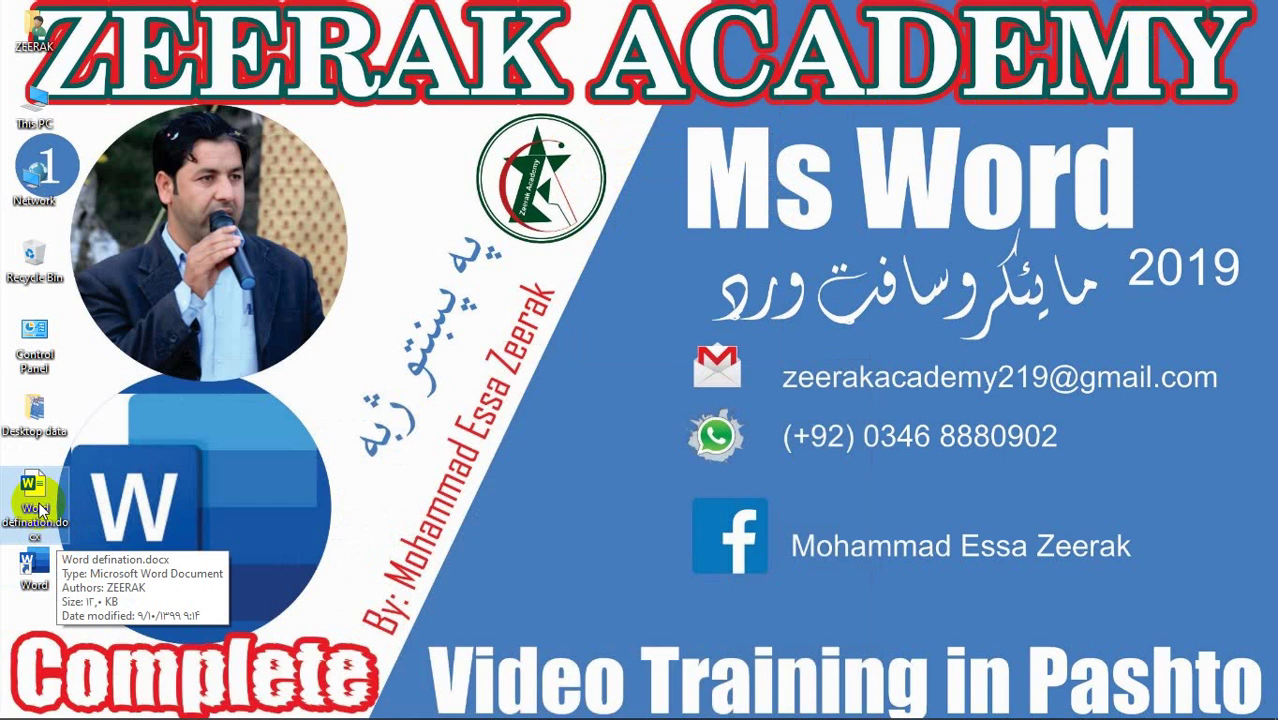
pyautogui.rightClick(189, 185)
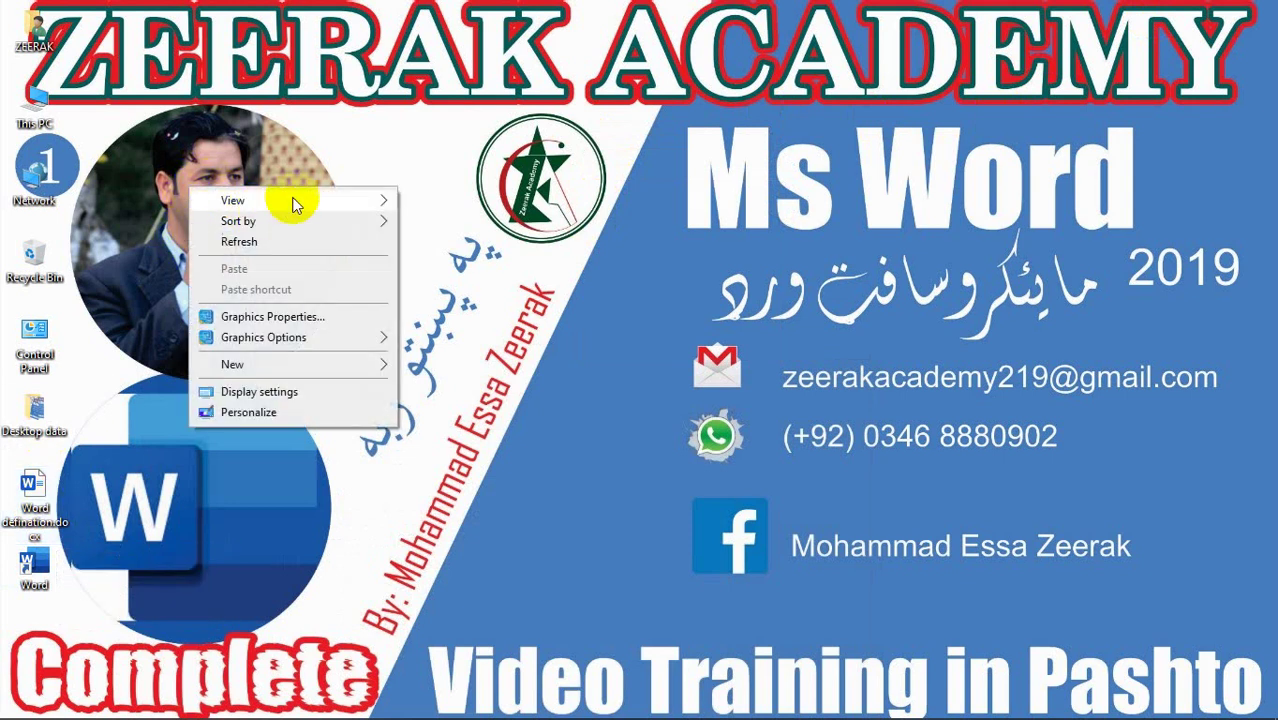
pyautogui.moveTo(340, 204)
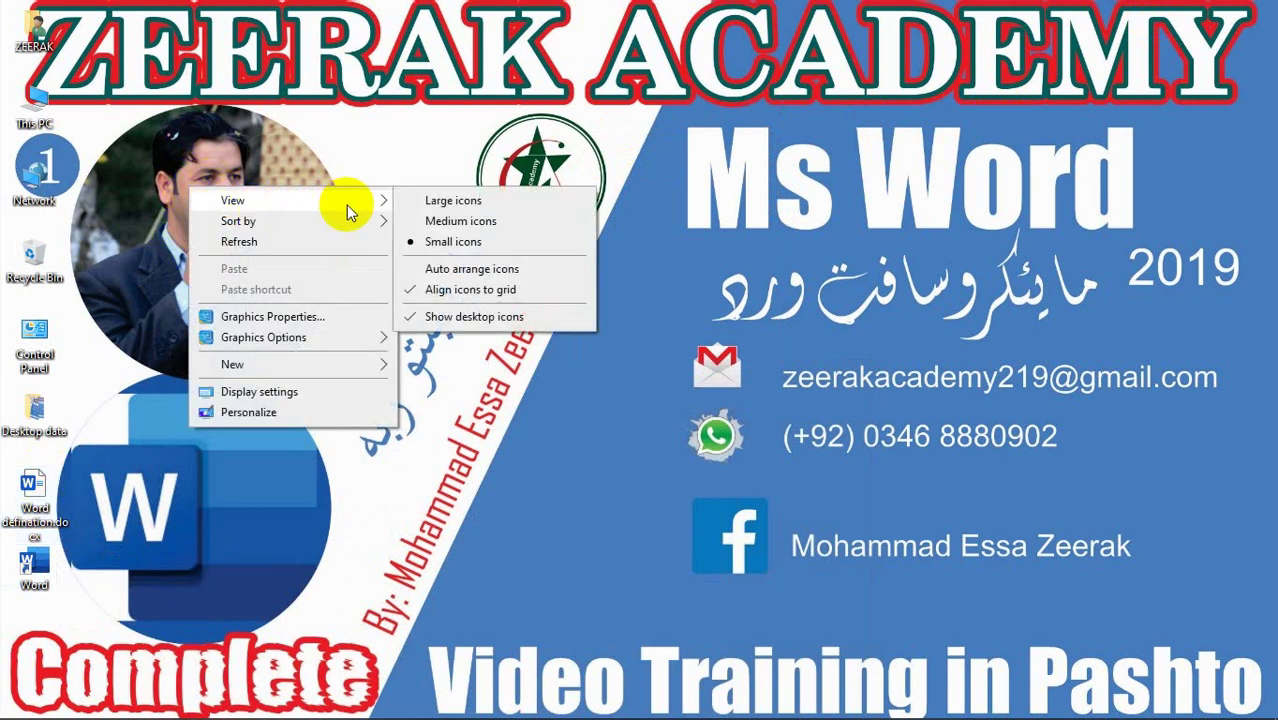
pyautogui.click(437, 203)
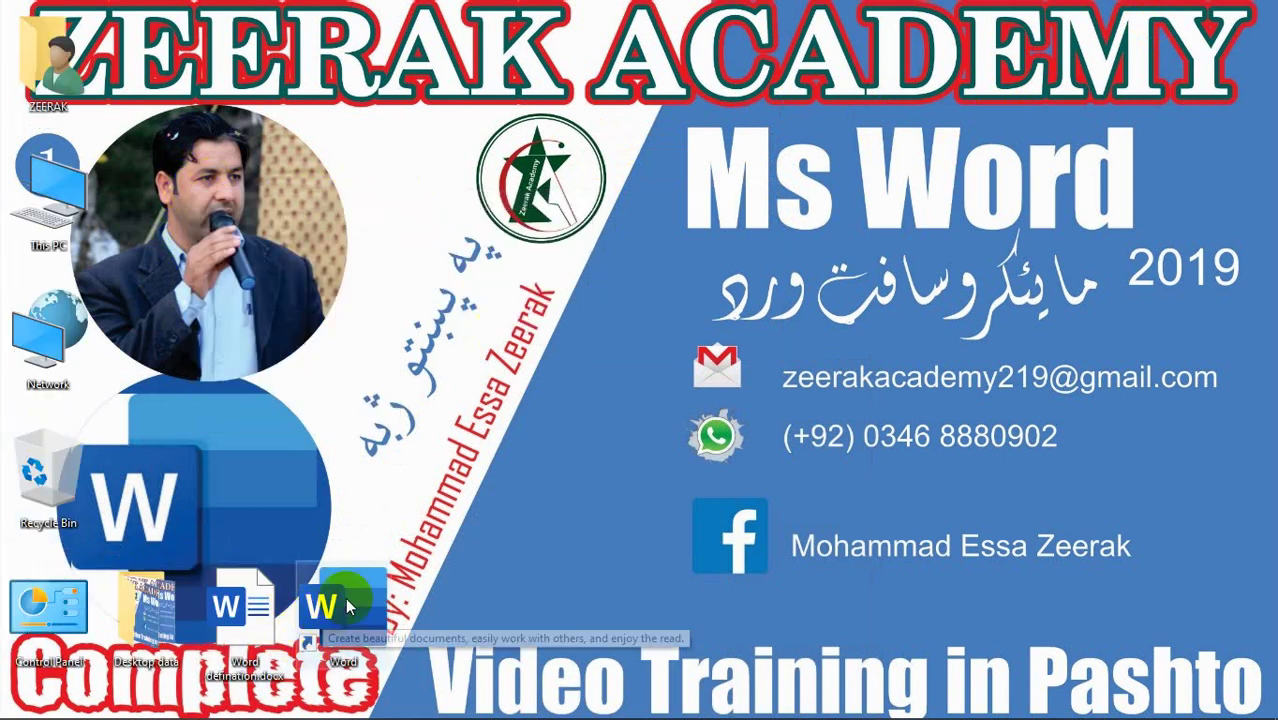
# Sort the desktop icons by Name
pyautogui.rightClick(407, 299)
pyautogui.moveTo(521, 335)
pyautogui.click(653, 335)
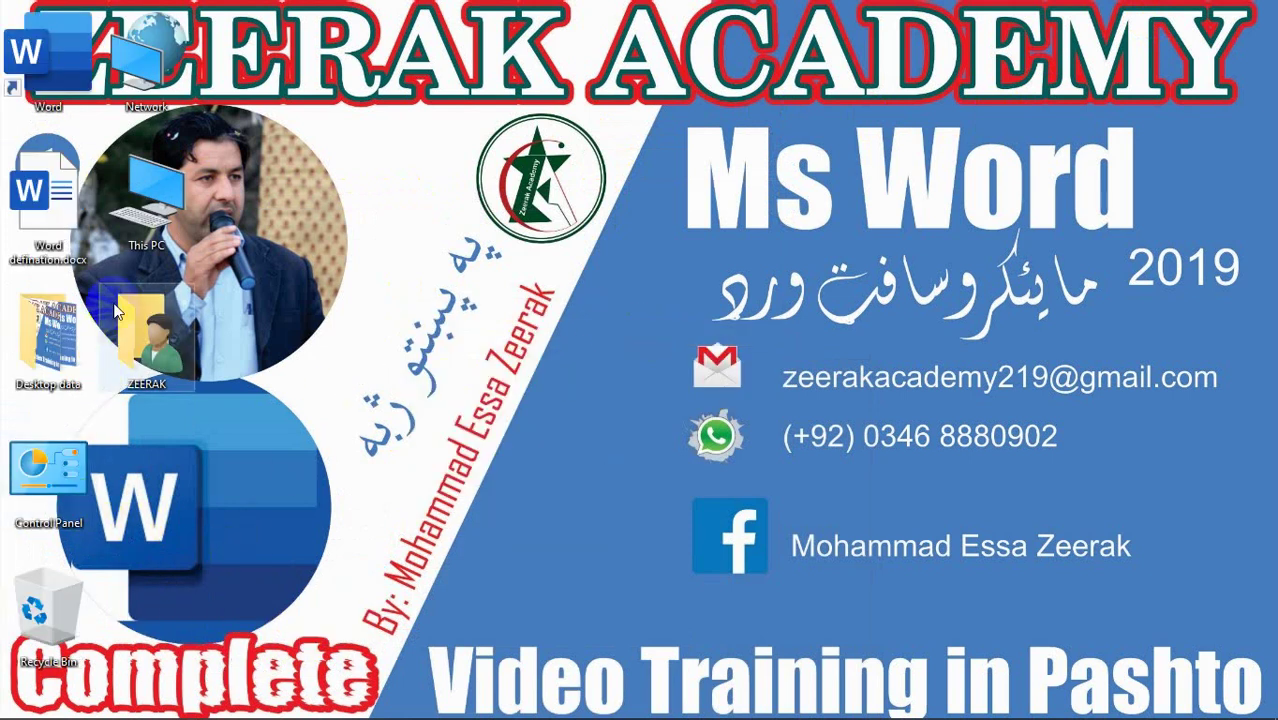
pyautogui.moveTo(70, 270)
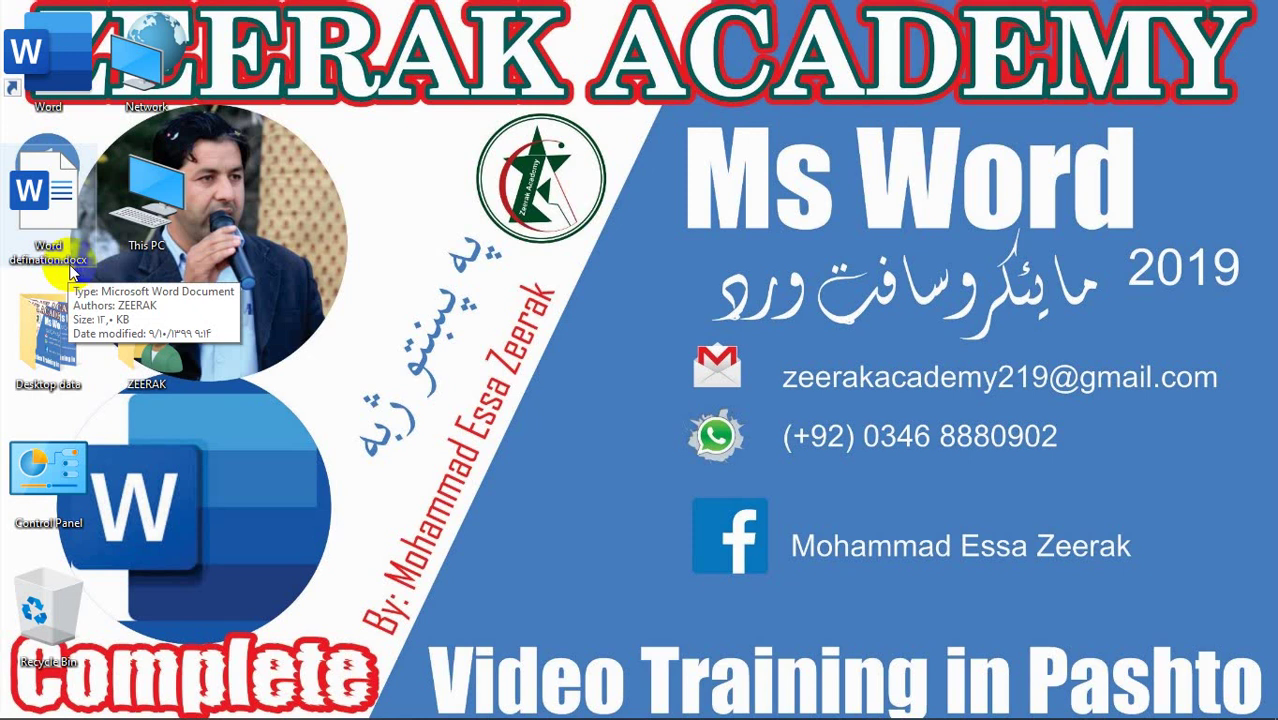
# Uncheck 'Hide extensions for known file types' in File Explorer Options, apply with OK, and close Control Panel
pyautogui.doubleClick(40, 535)
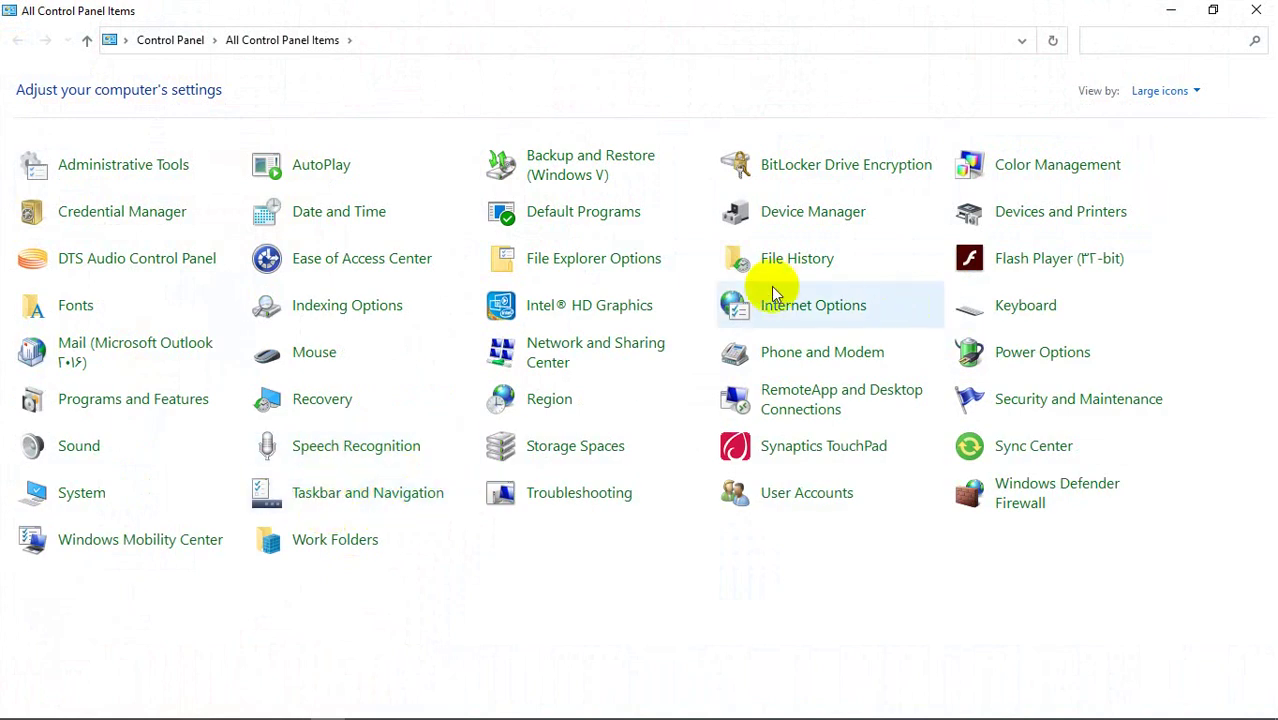
pyautogui.click(585, 262)
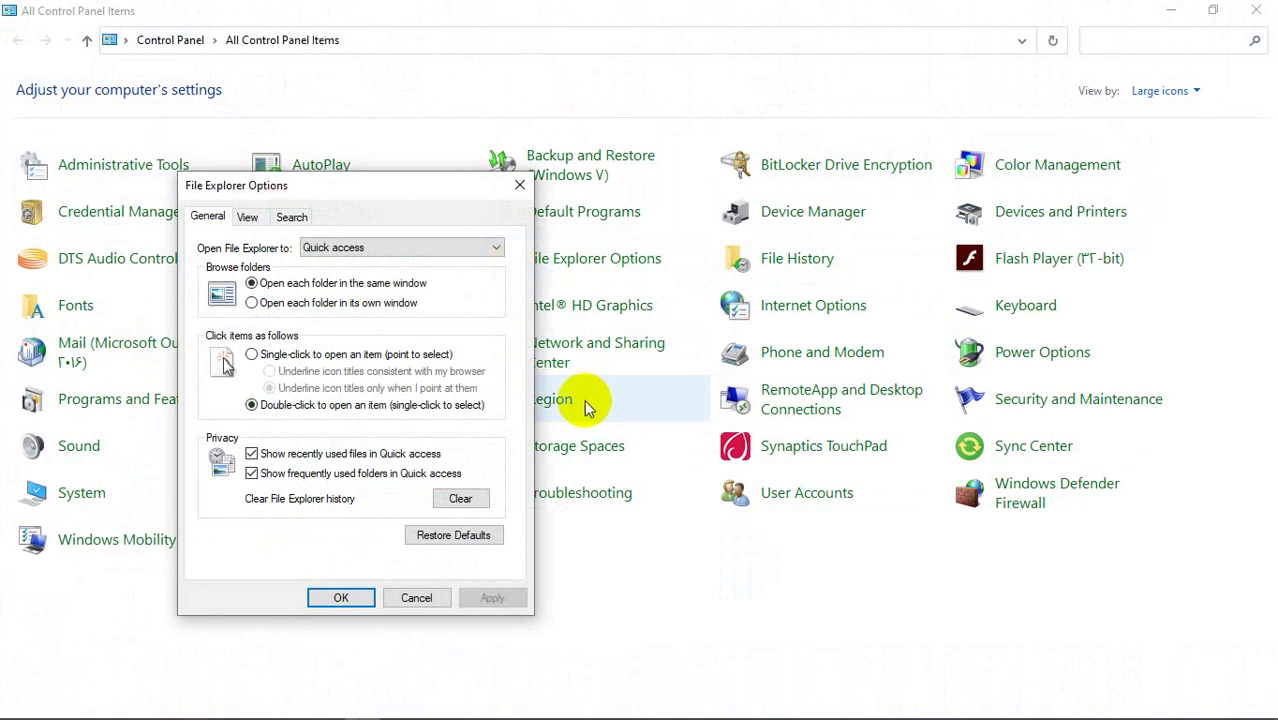
pyautogui.click(247, 217)
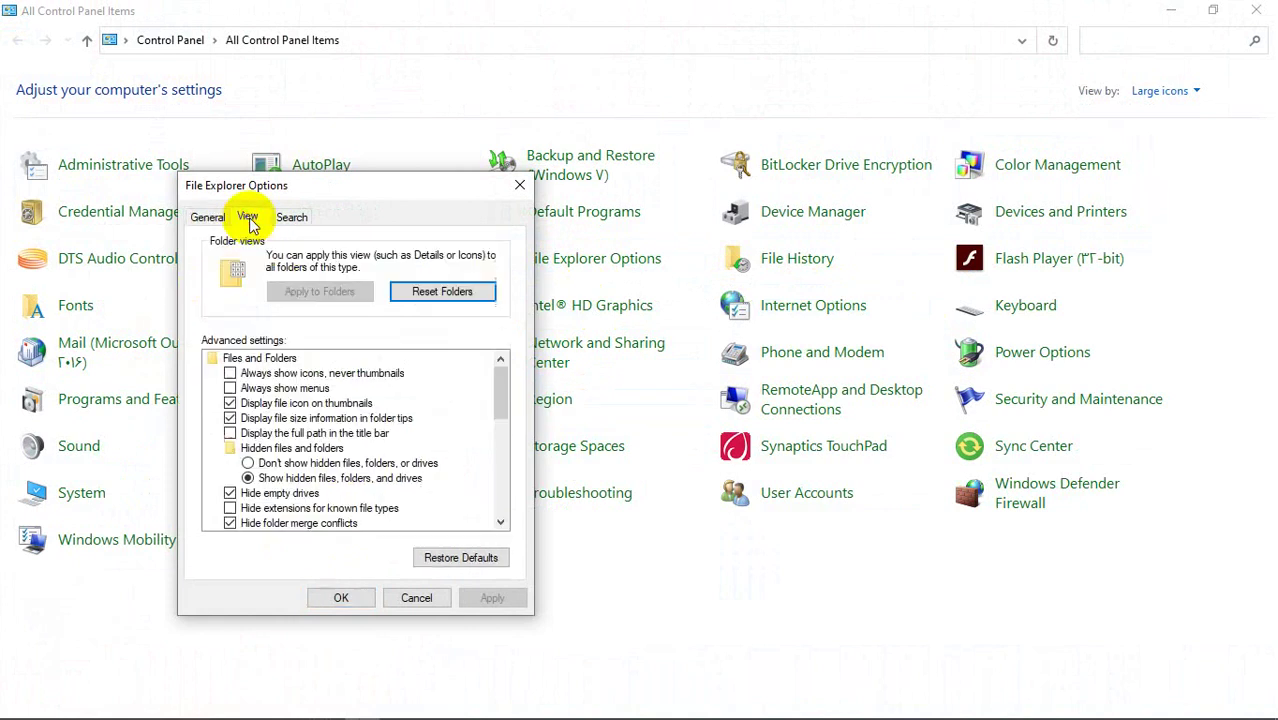
pyautogui.click(255, 510)
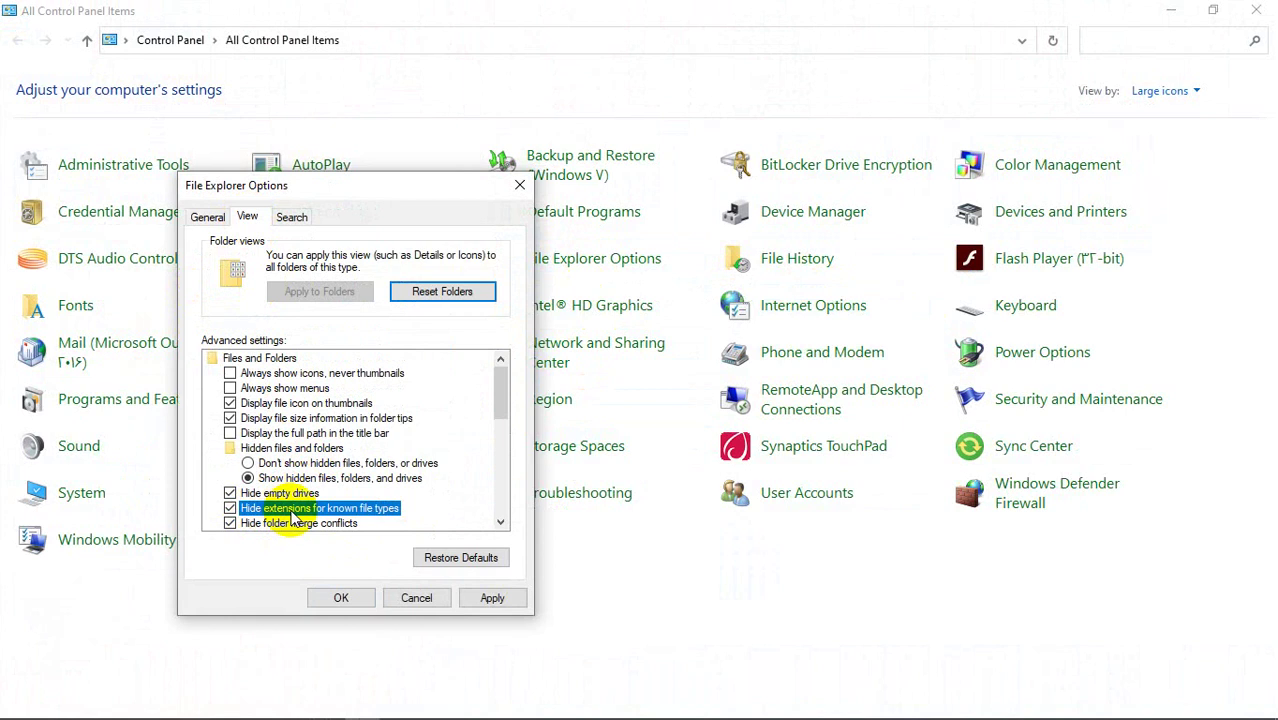
pyautogui.click(262, 510)
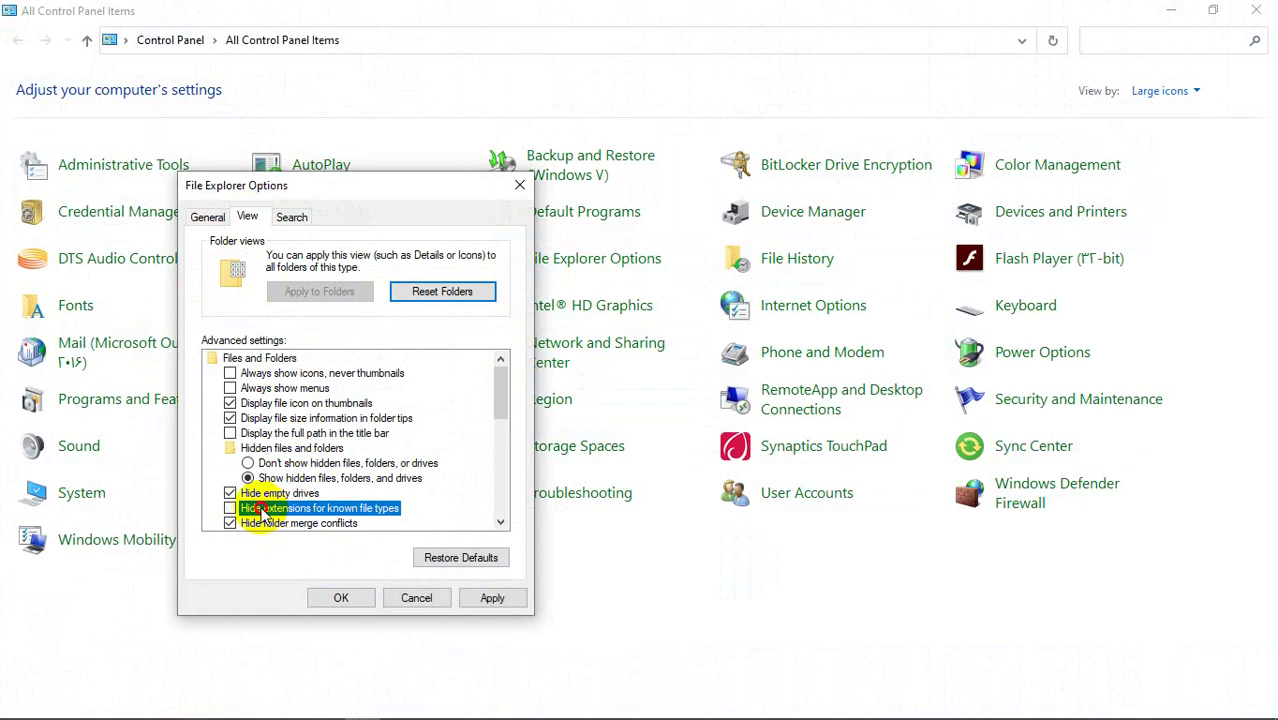
pyautogui.click(492, 598)
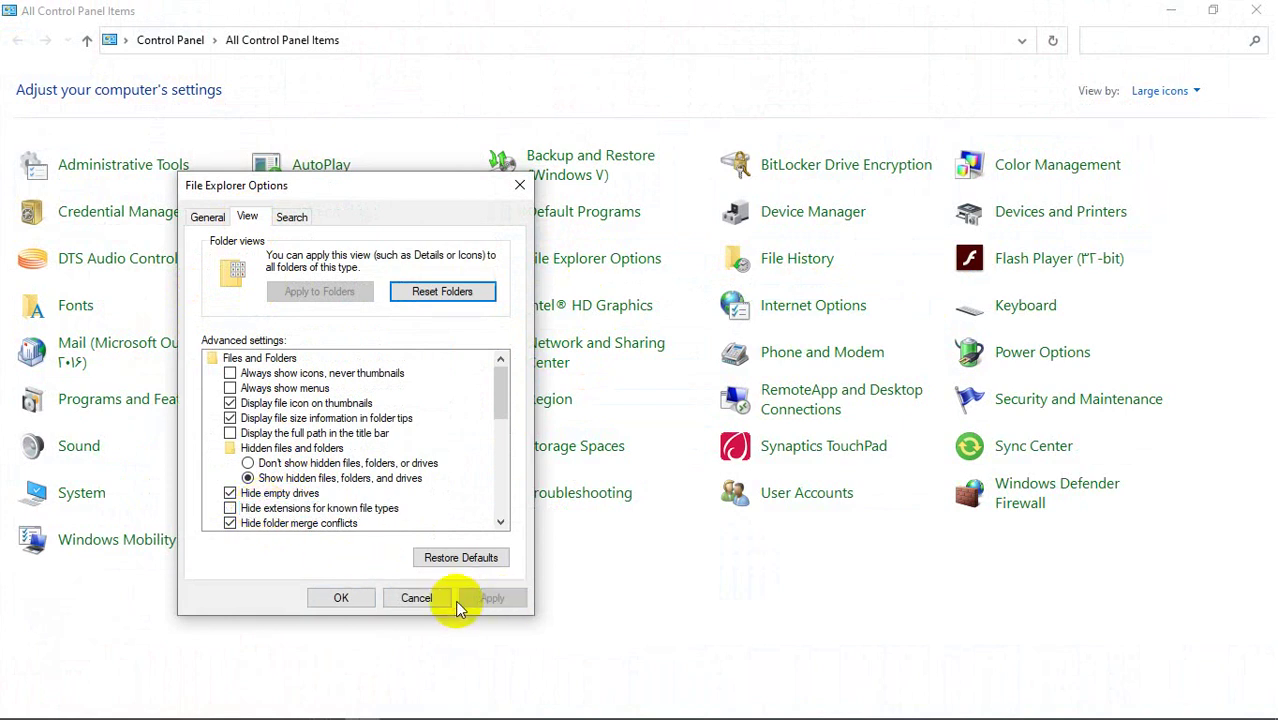
pyautogui.click(343, 598)
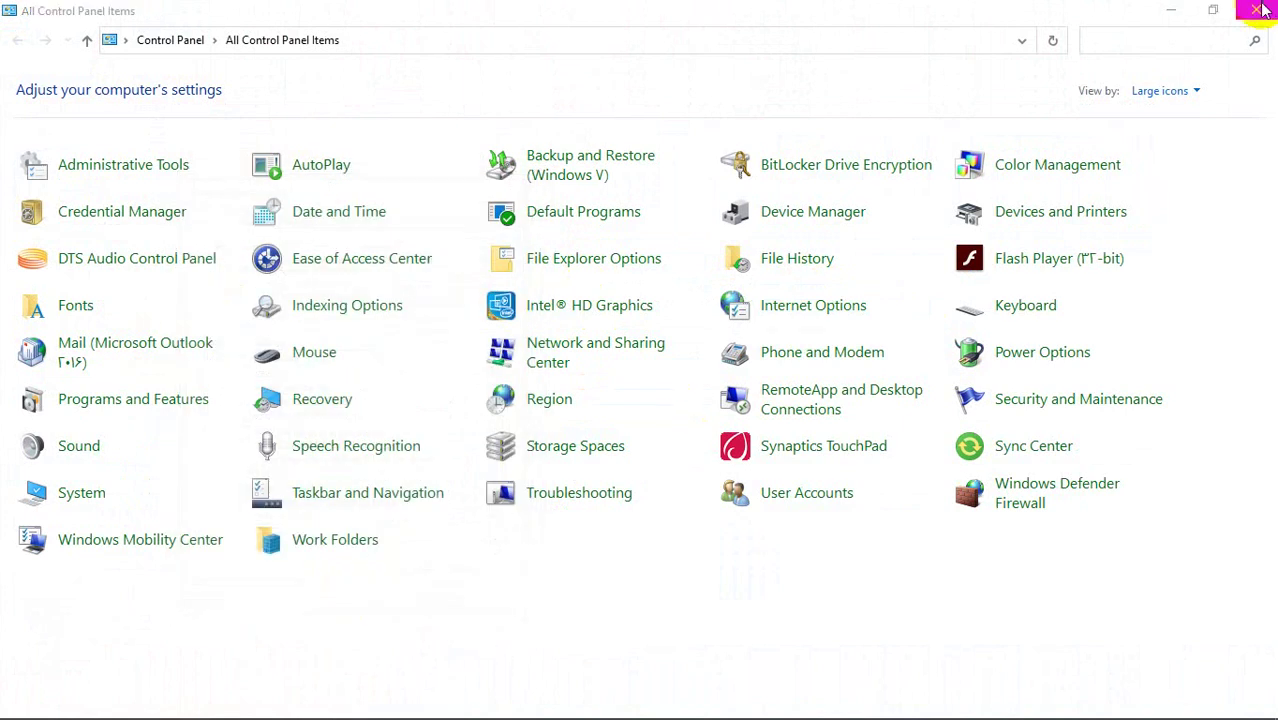
pyautogui.click(1256, 10)
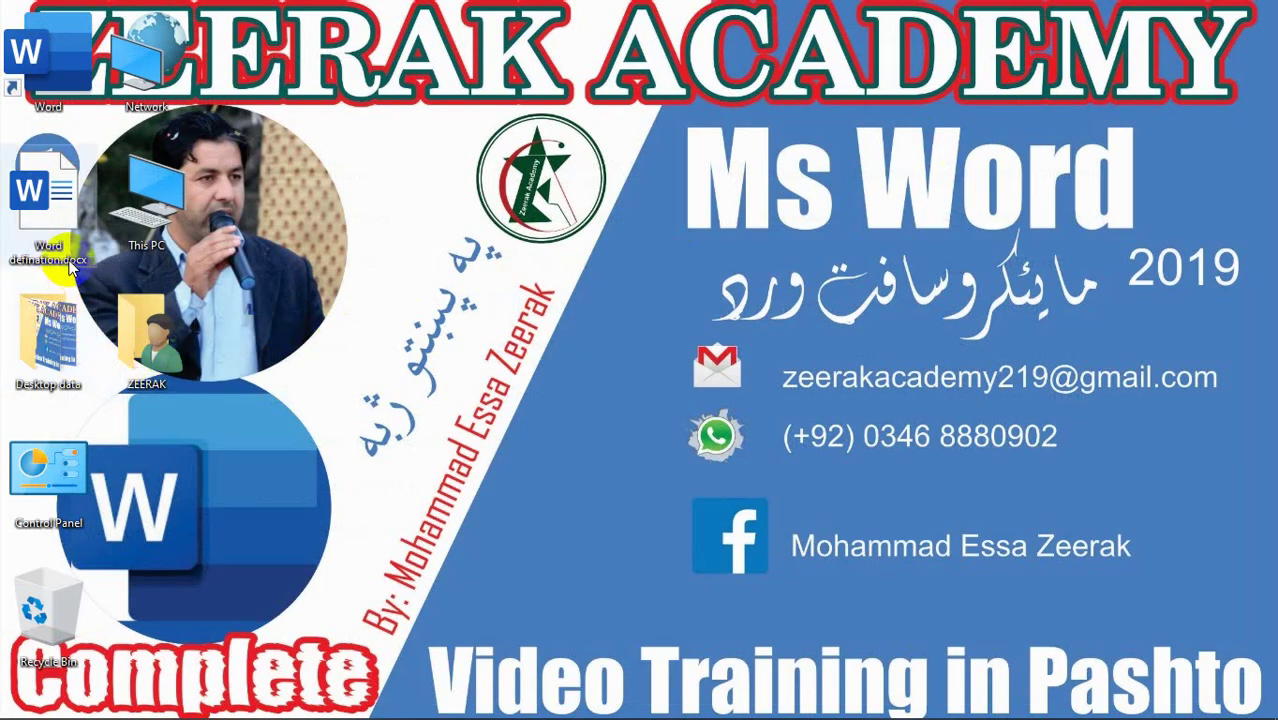
# Select Word defination.docx, turn off Show desktop icons, and refresh the desktop
pyautogui.click(70, 272)
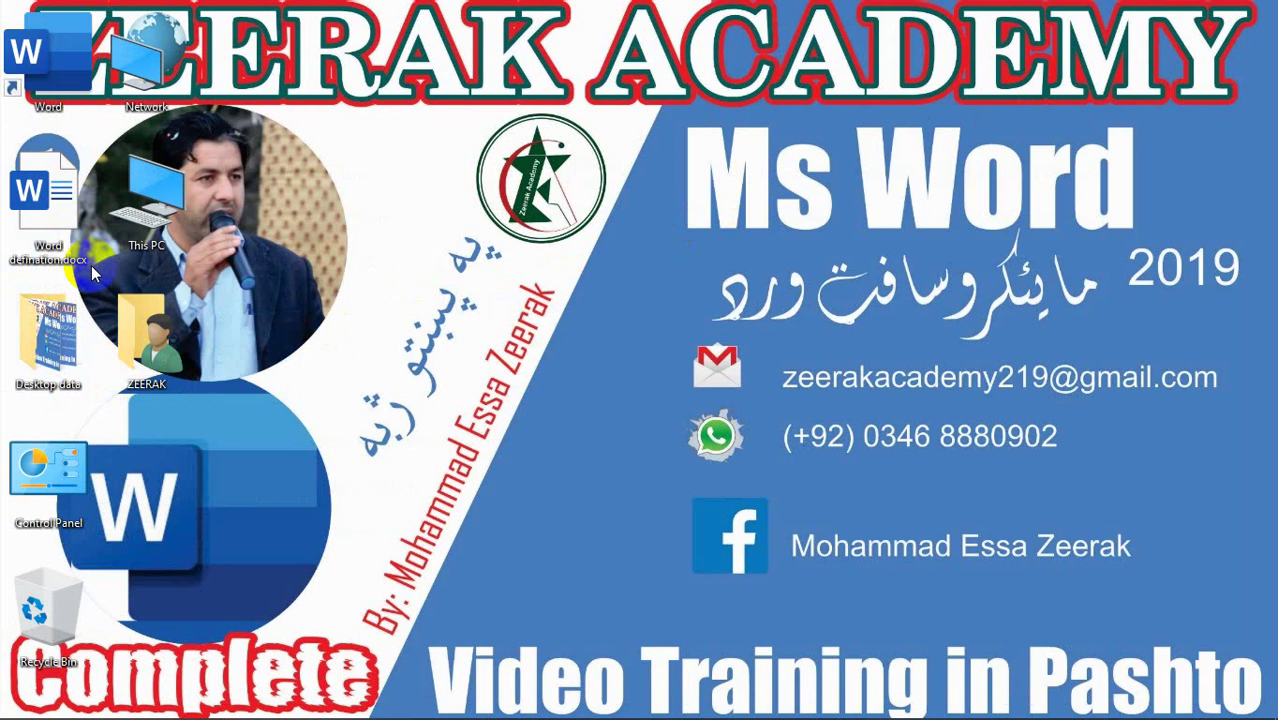
pyautogui.rightClick(322, 72)
pyautogui.moveTo(486, 90)
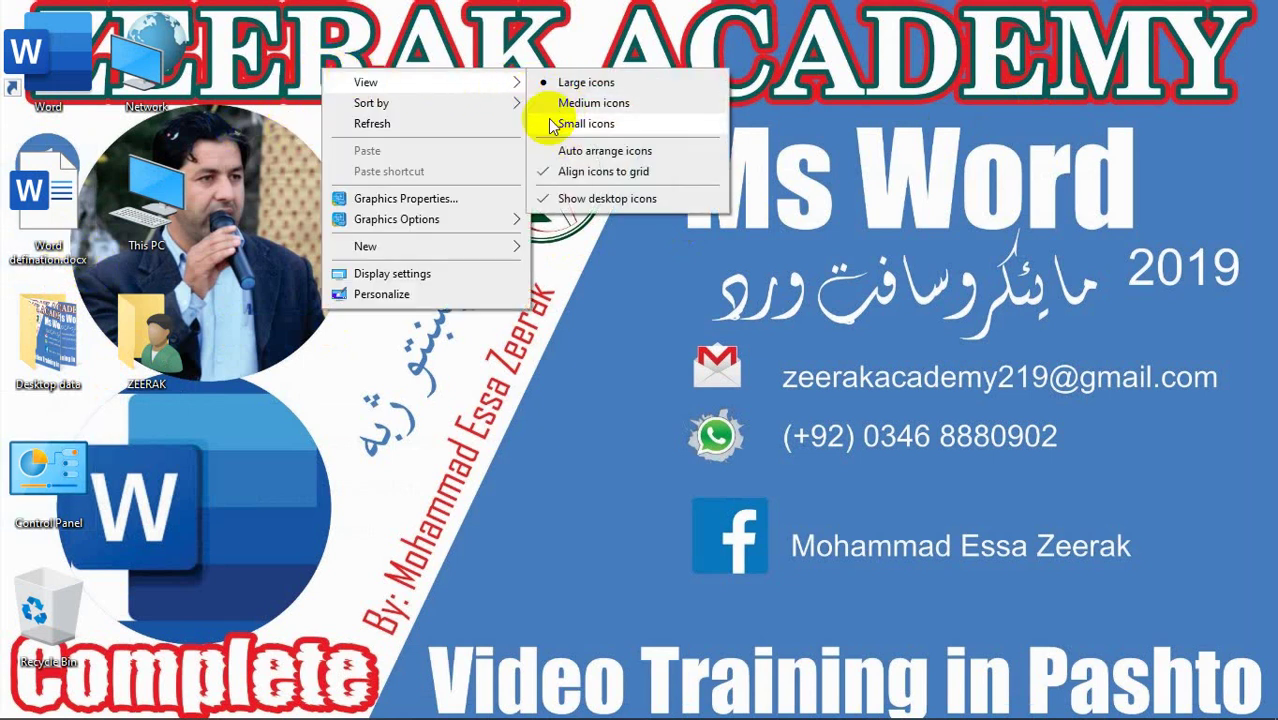
pyautogui.click(545, 199)
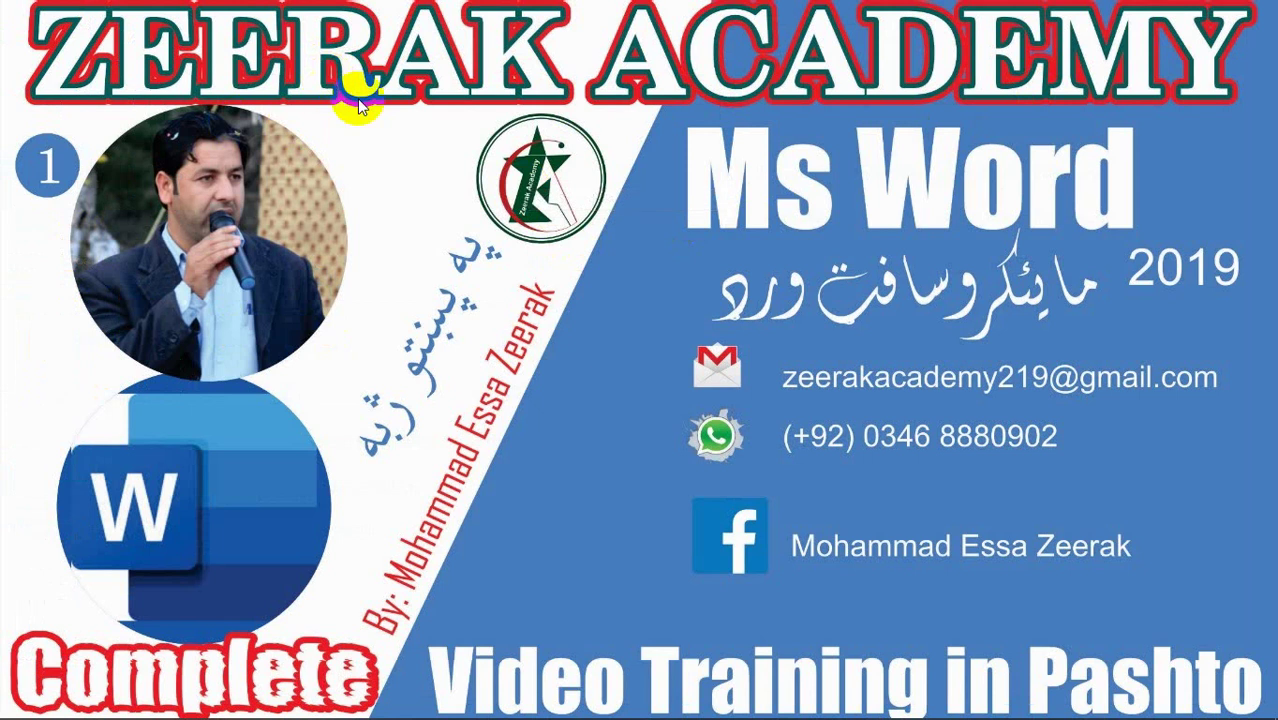
pyautogui.rightClick(326, 72)
pyautogui.click(396, 126)
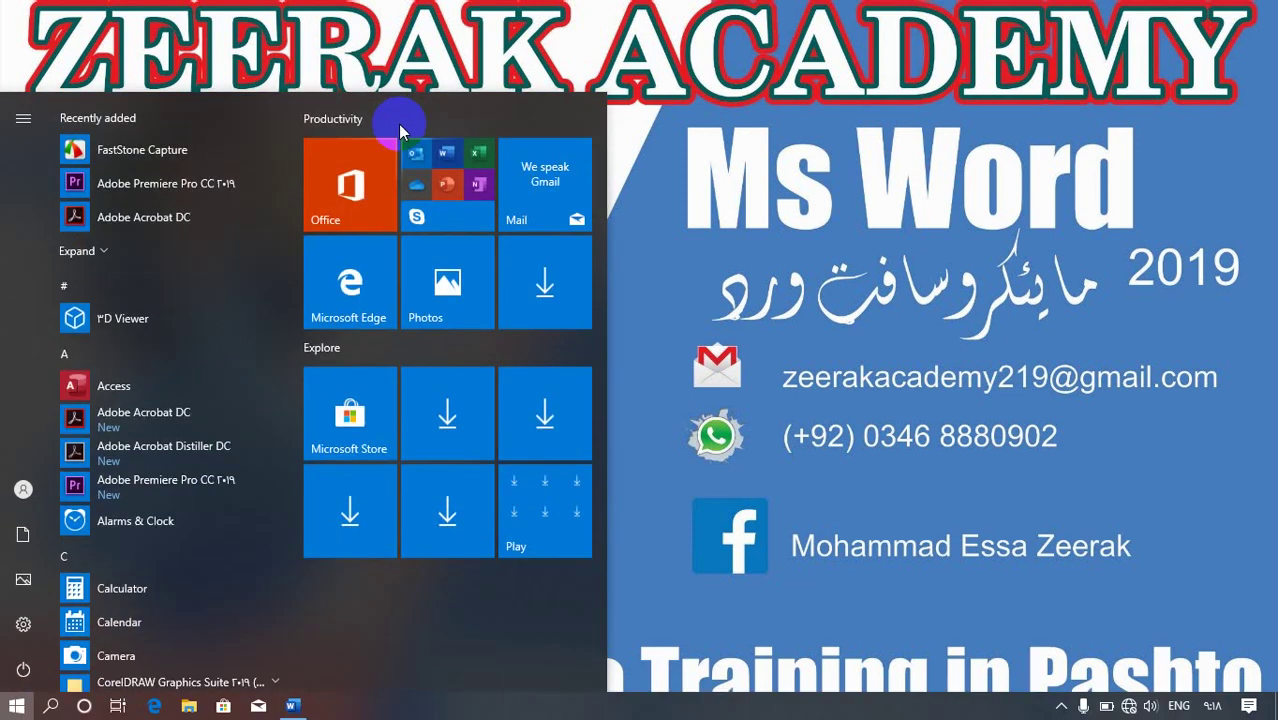
# Launch Word from the 'word' search, maximize the blank document, then close it
pyautogui.write('wor')
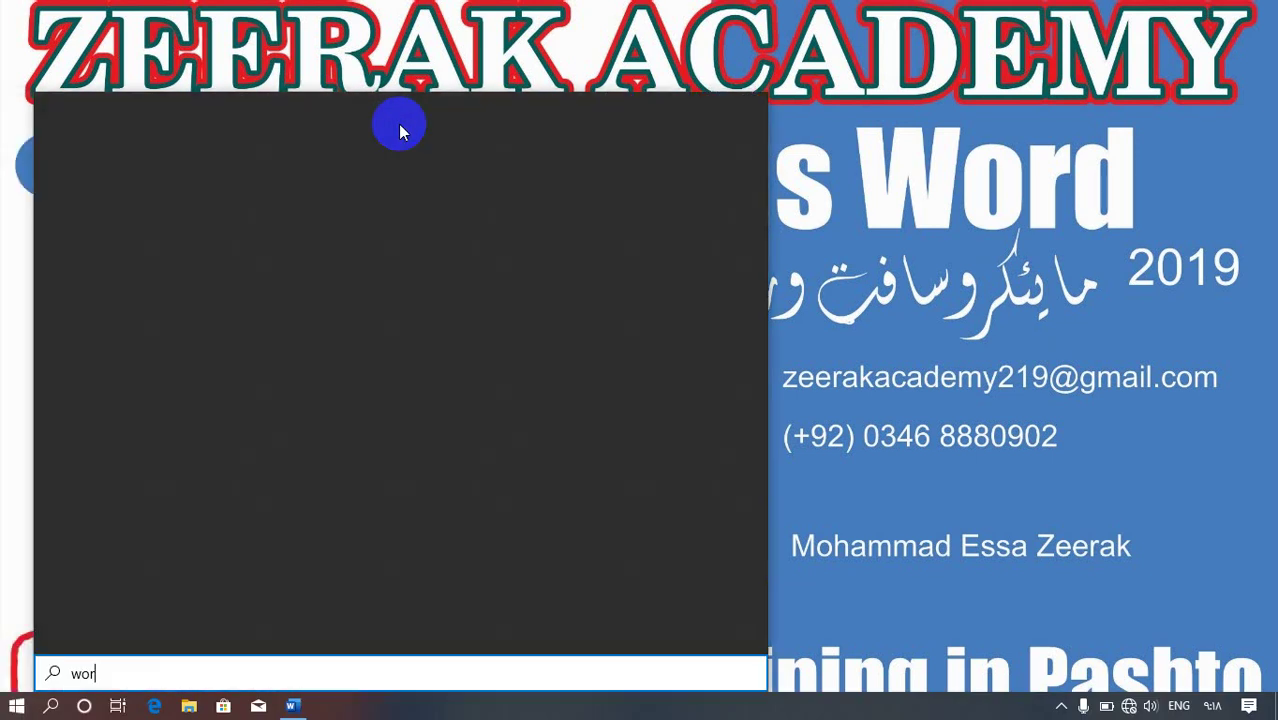
pyautogui.write('d')
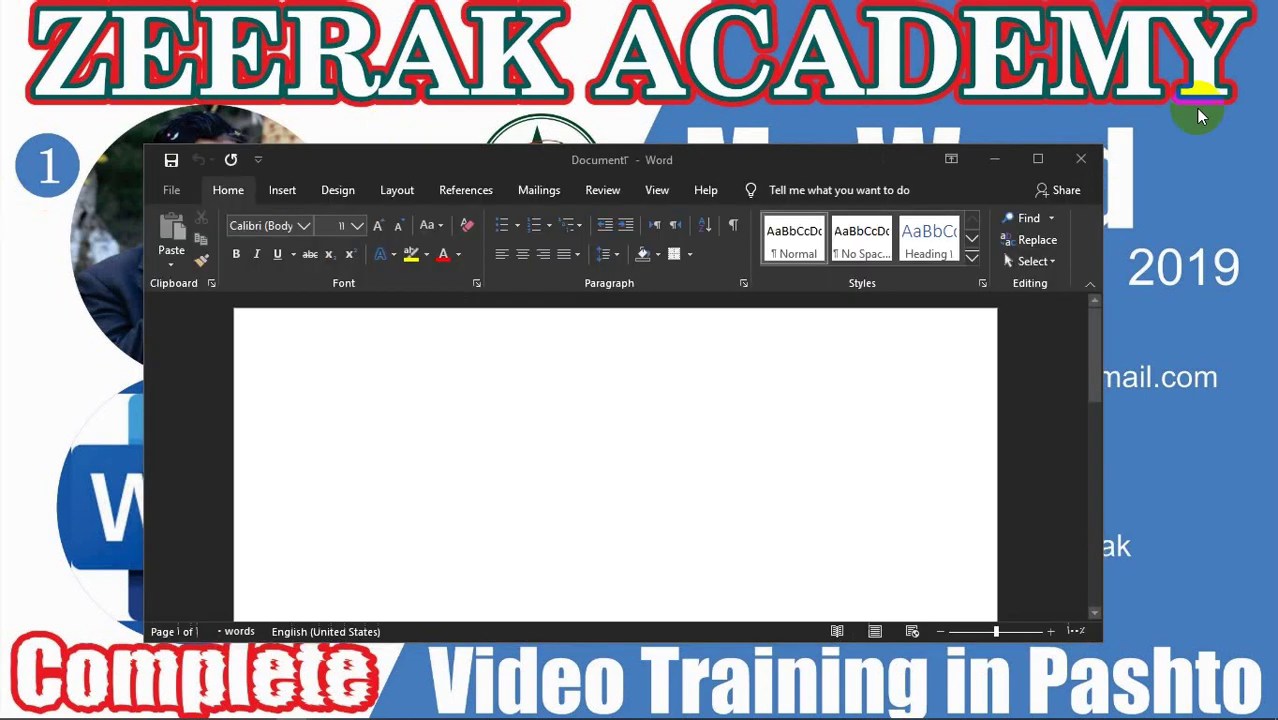
pyautogui.click(1041, 159)
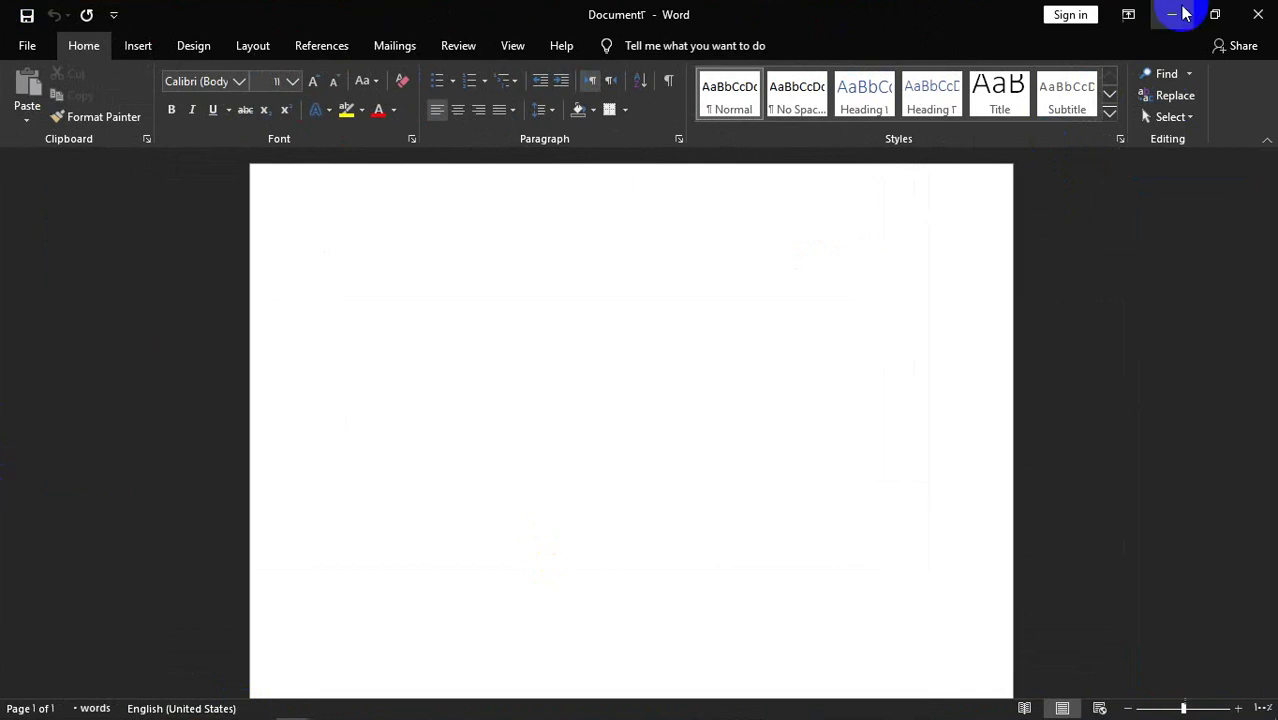
pyautogui.click(1258, 14)
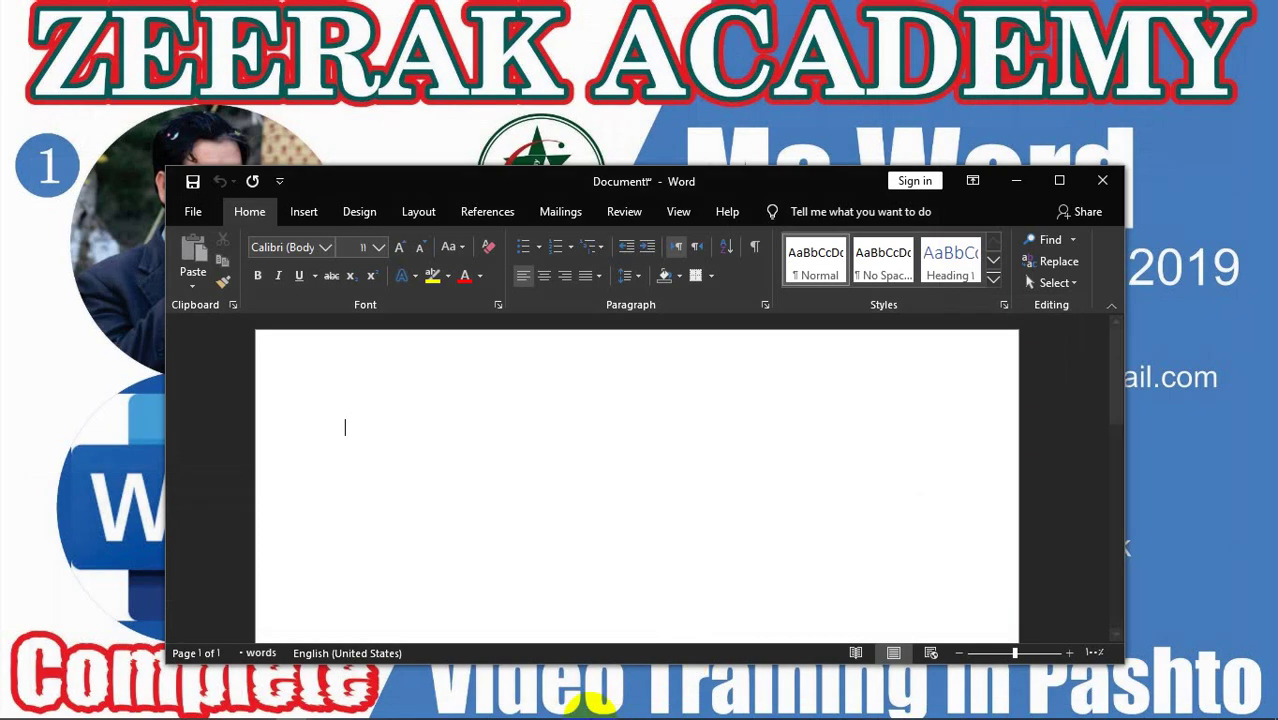
pyautogui.click(1112, 180)
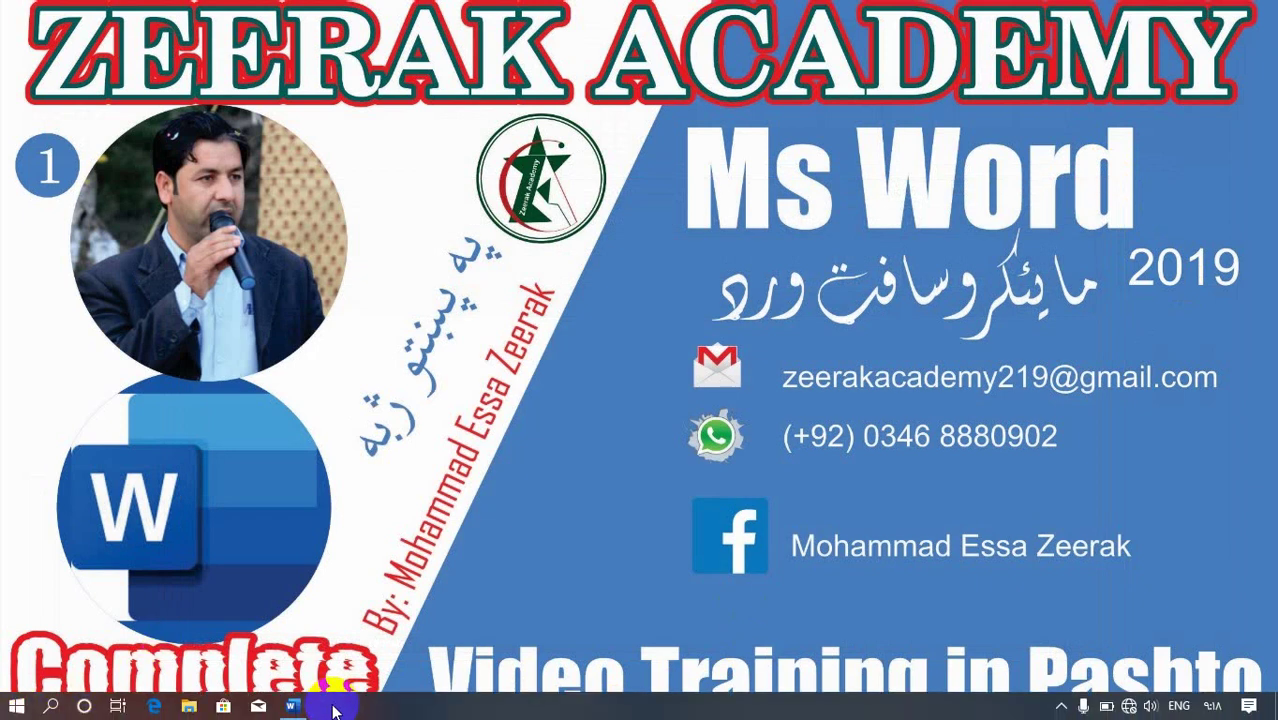
# Restore Word defination.docx from the taskbar and close it along with Word
pyautogui.click(300, 707)
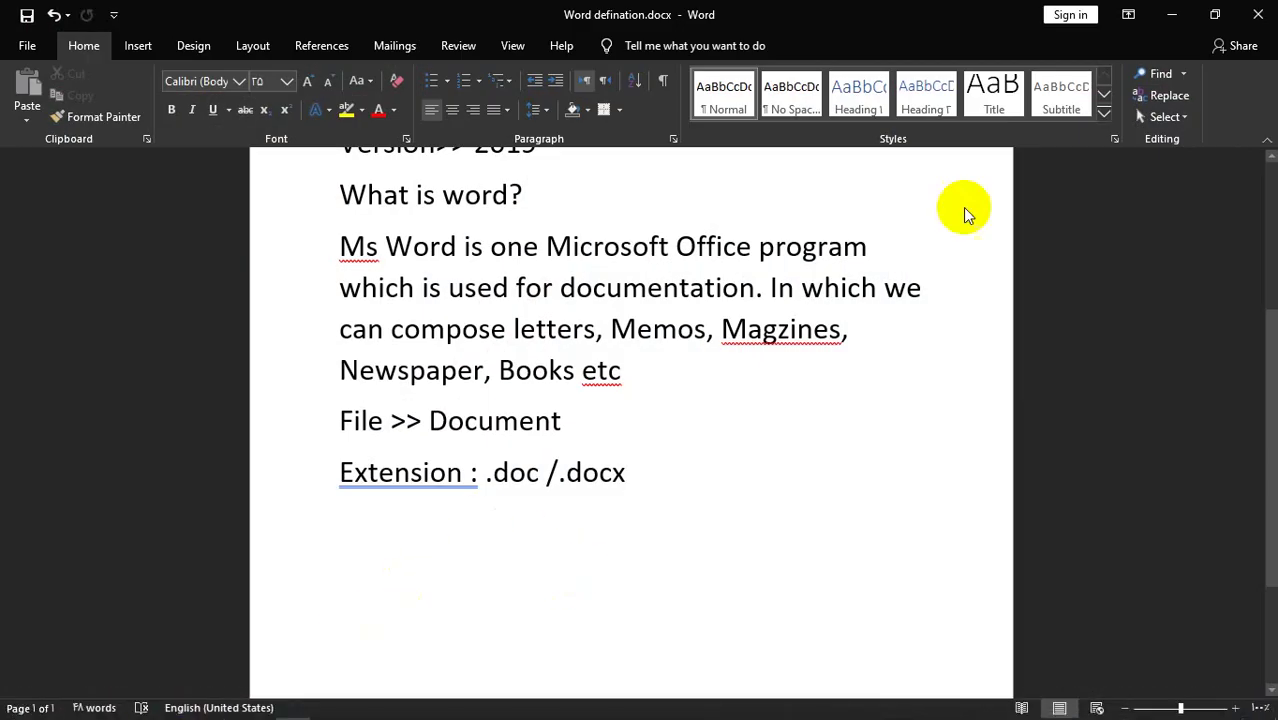
pyautogui.click(1258, 18)
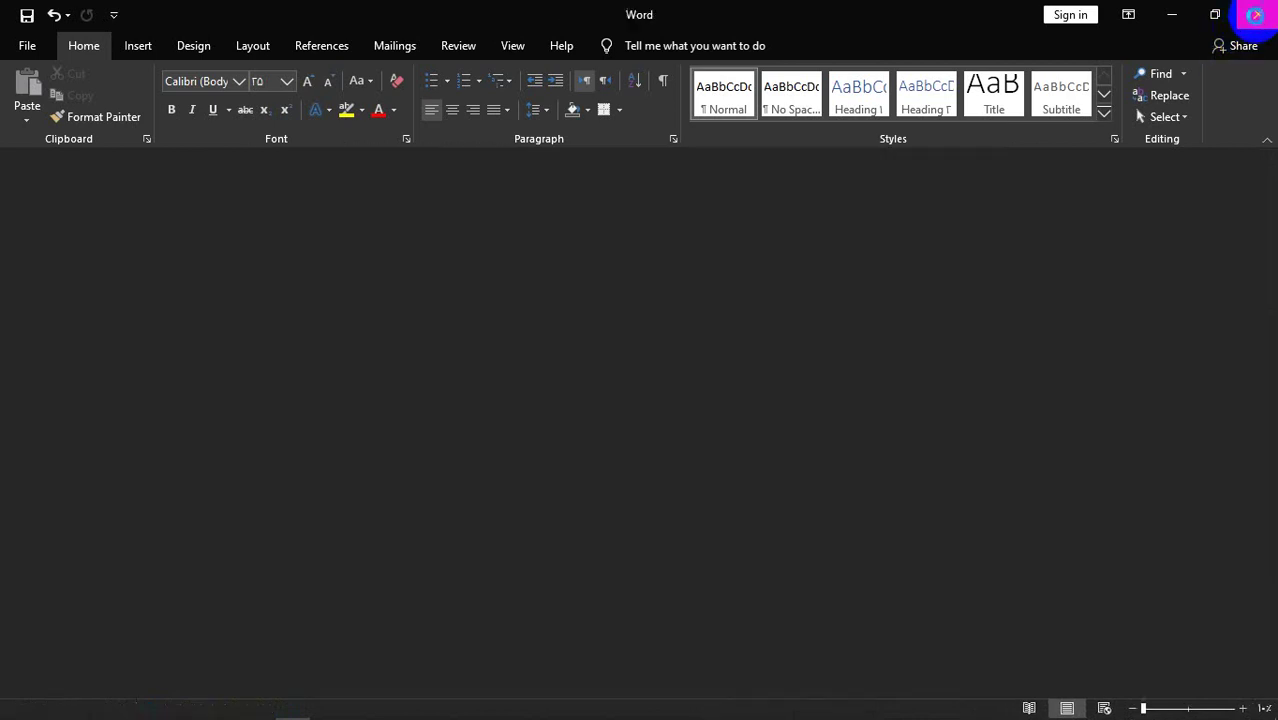
pyautogui.click(1258, 18)
# Refresh the desktop from its right-click menu
pyautogui.rightClick(404, 706)
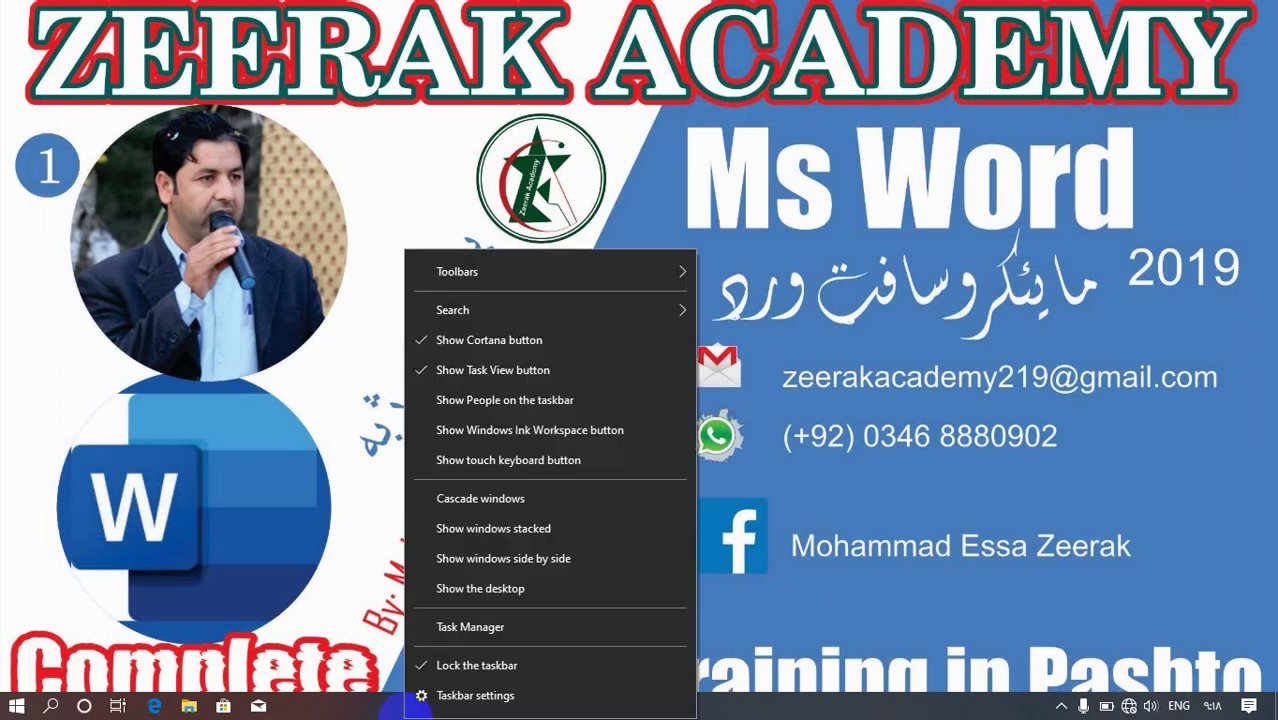
pyautogui.rightClick(121, 75)
pyautogui.click(222, 126)
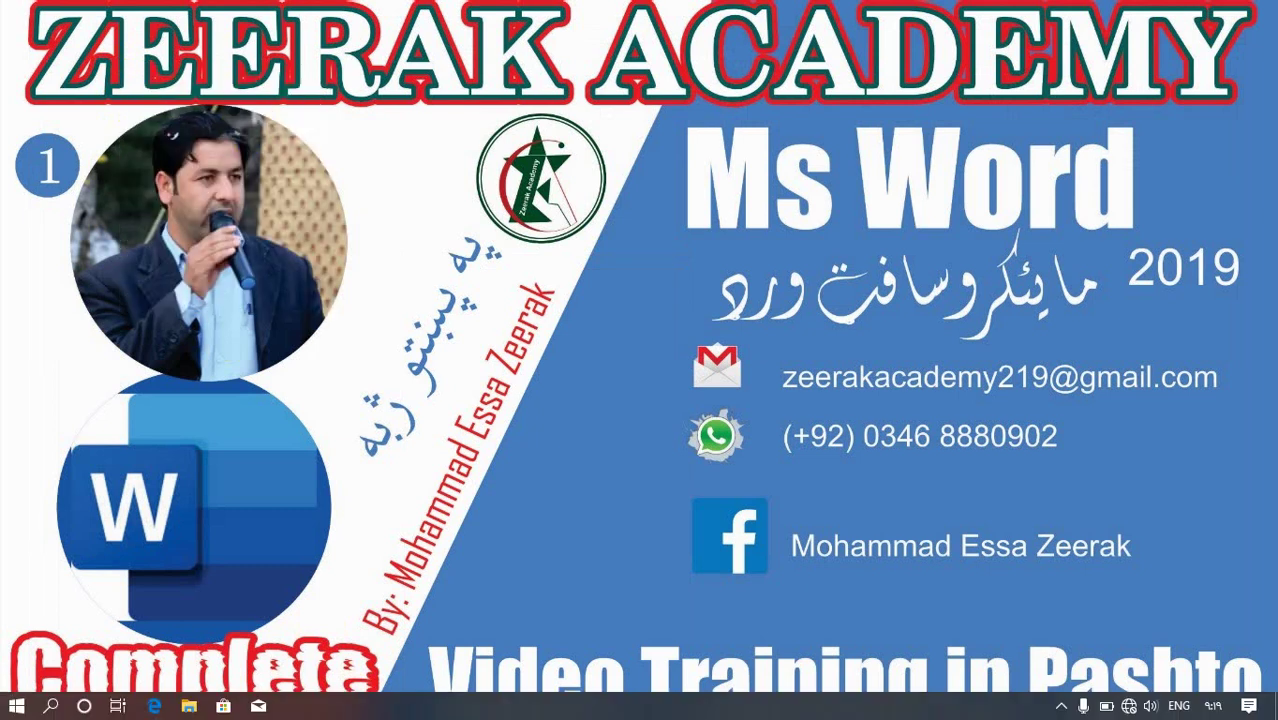
# Search the Start menu for 'run' and open the Run dialog
pyautogui.press('super')
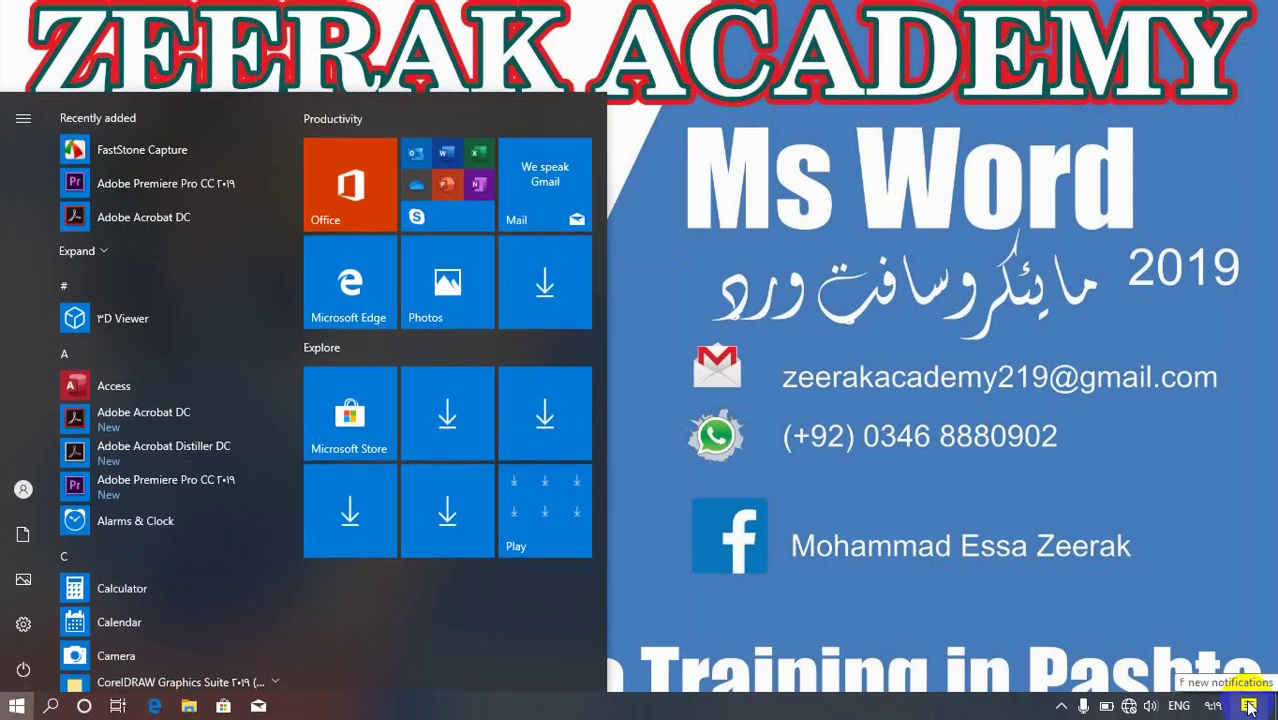
pyautogui.write('word')
pyautogui.press('BackSpace')
pyautogui.press('BackSpace')
pyautogui.press('BackSpace')
pyautogui.press('BackSpace')
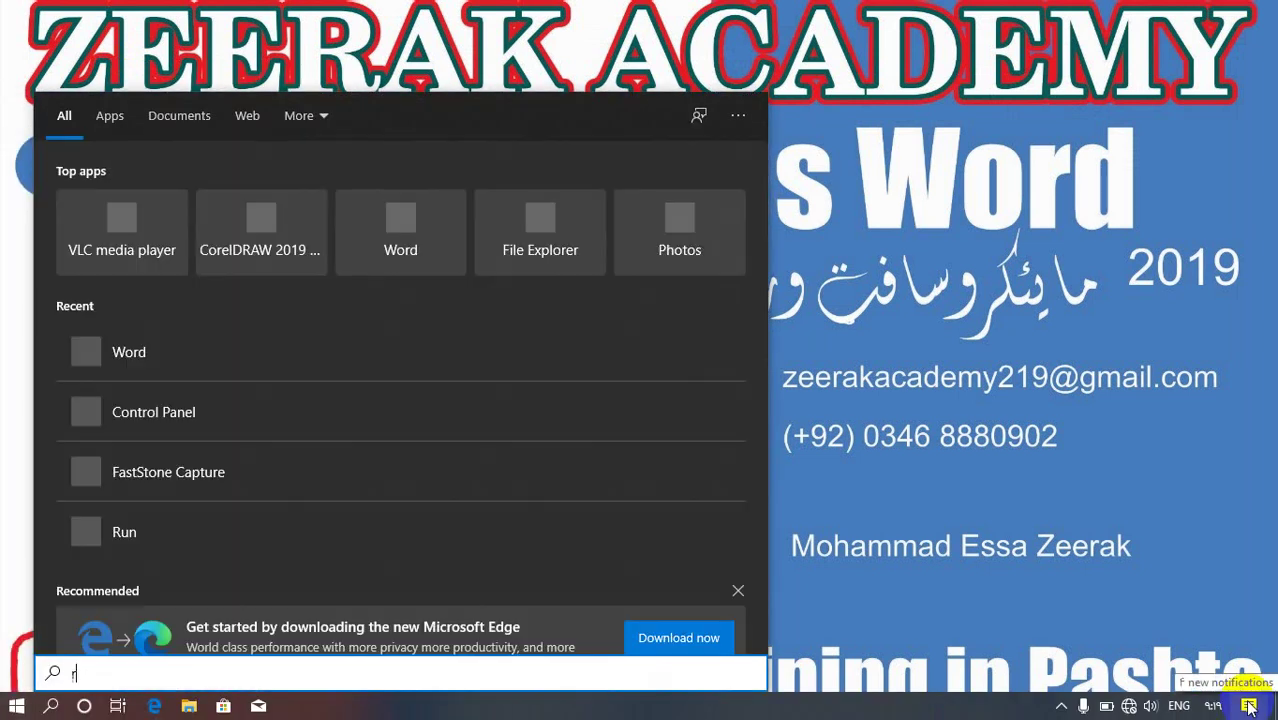
pyautogui.write('rujn')
pyautogui.press('BackSpace')
pyautogui.press('BackSpace')
pyautogui.press('BackSpace')
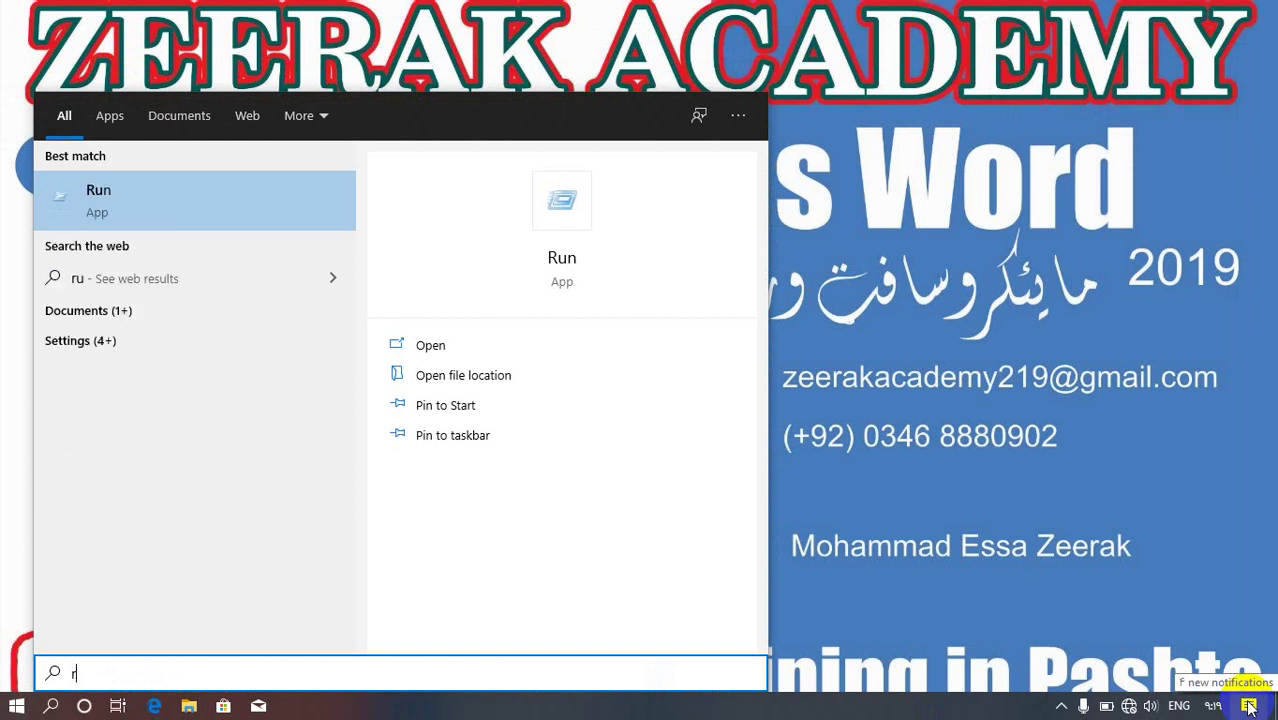
pyautogui.write('un')
pyautogui.press('Return')
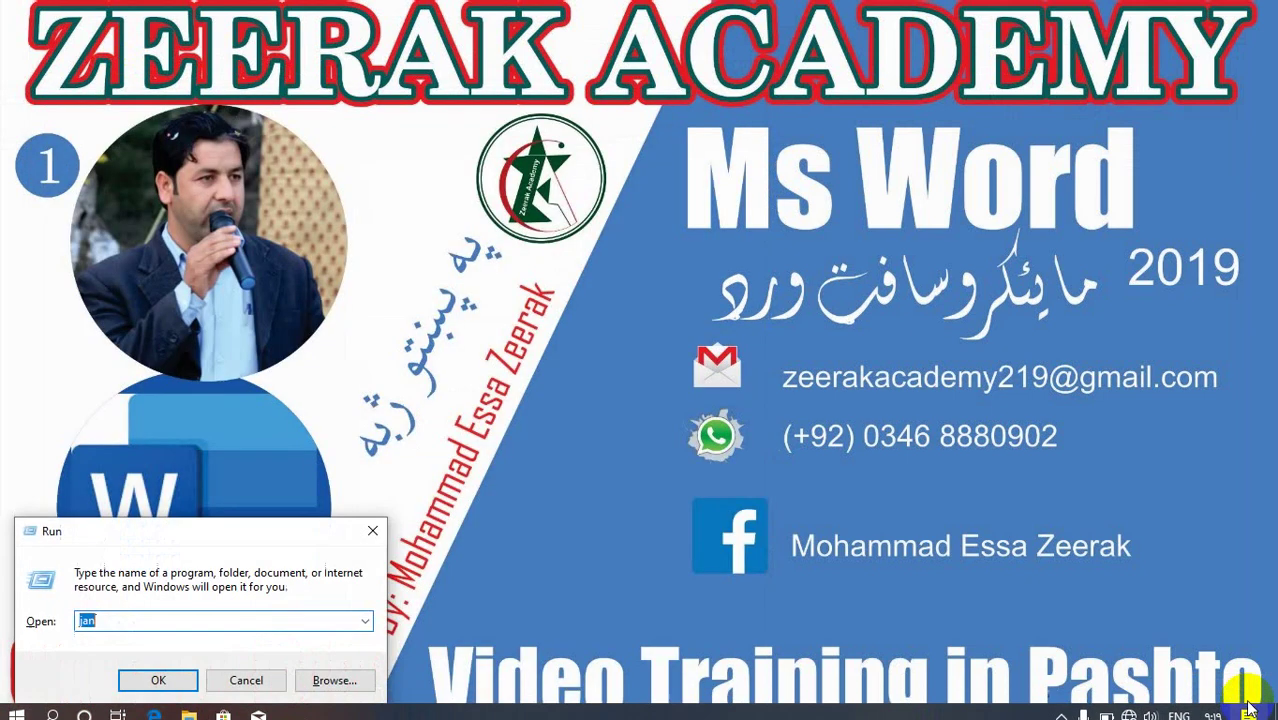
# Launch Word with the 'winword' command and start a new blank document
pyautogui.write('winword')
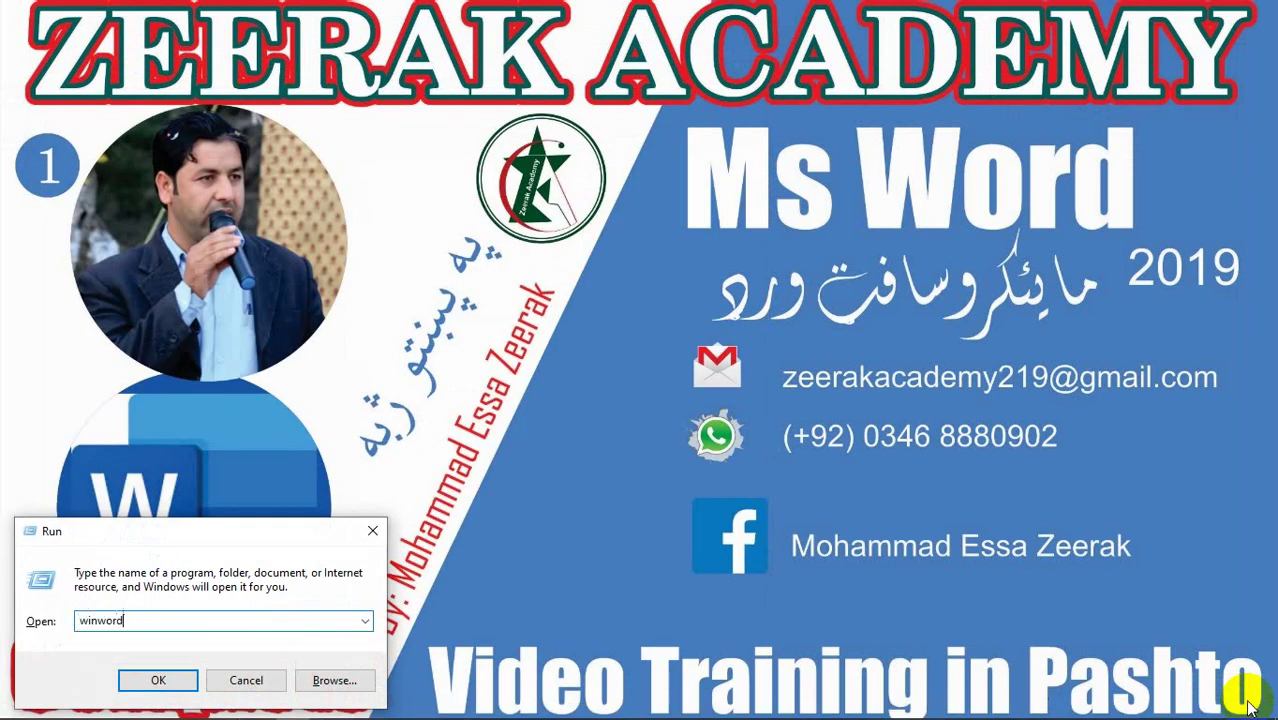
pyautogui.press('Return')
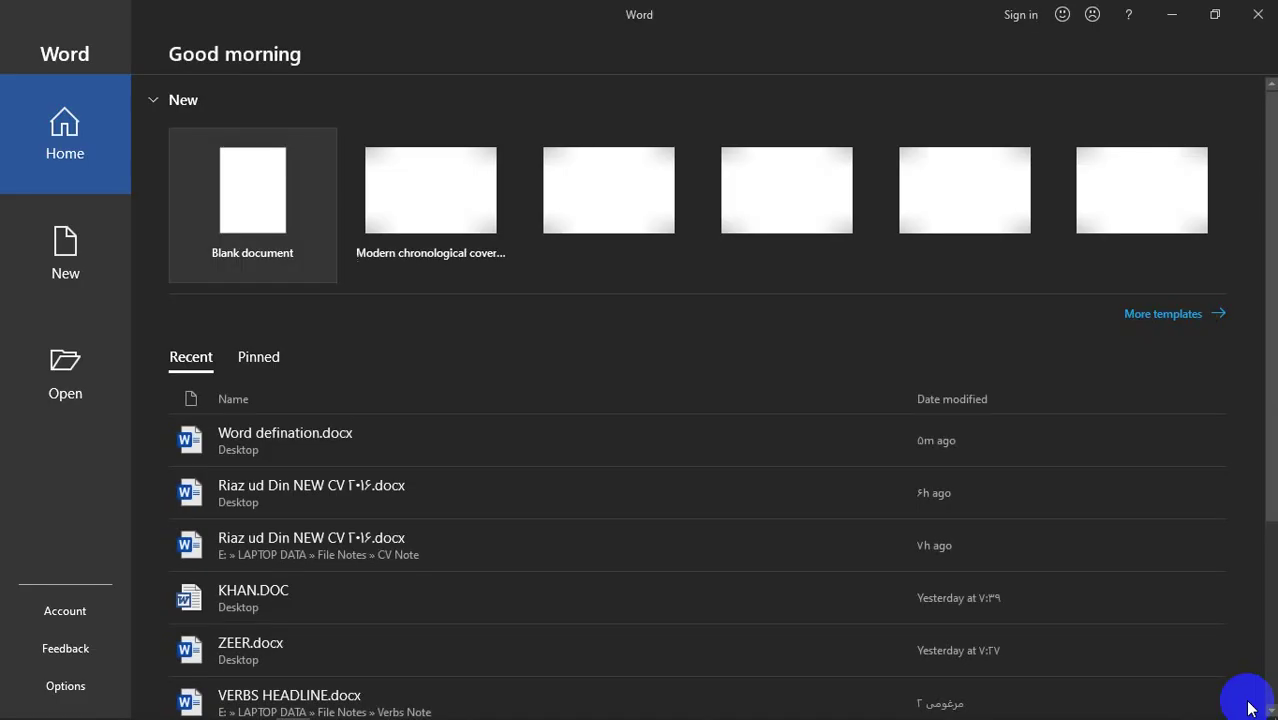
pyautogui.press('Return')
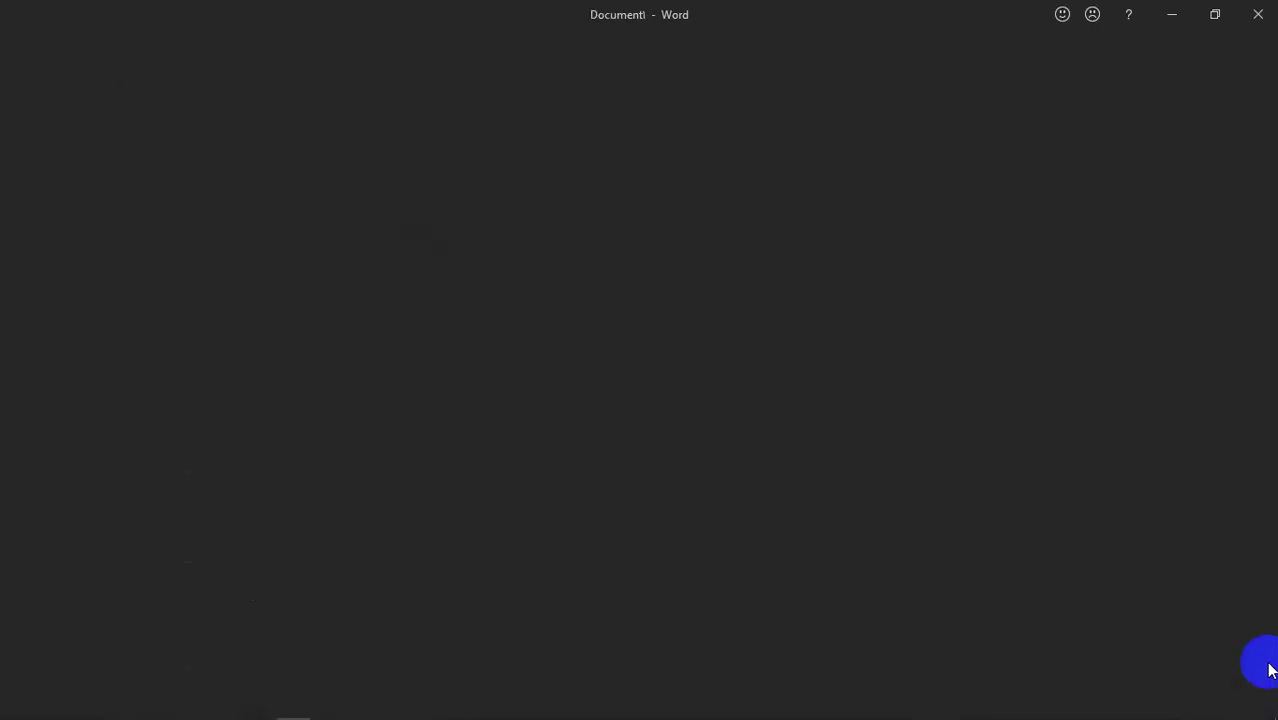
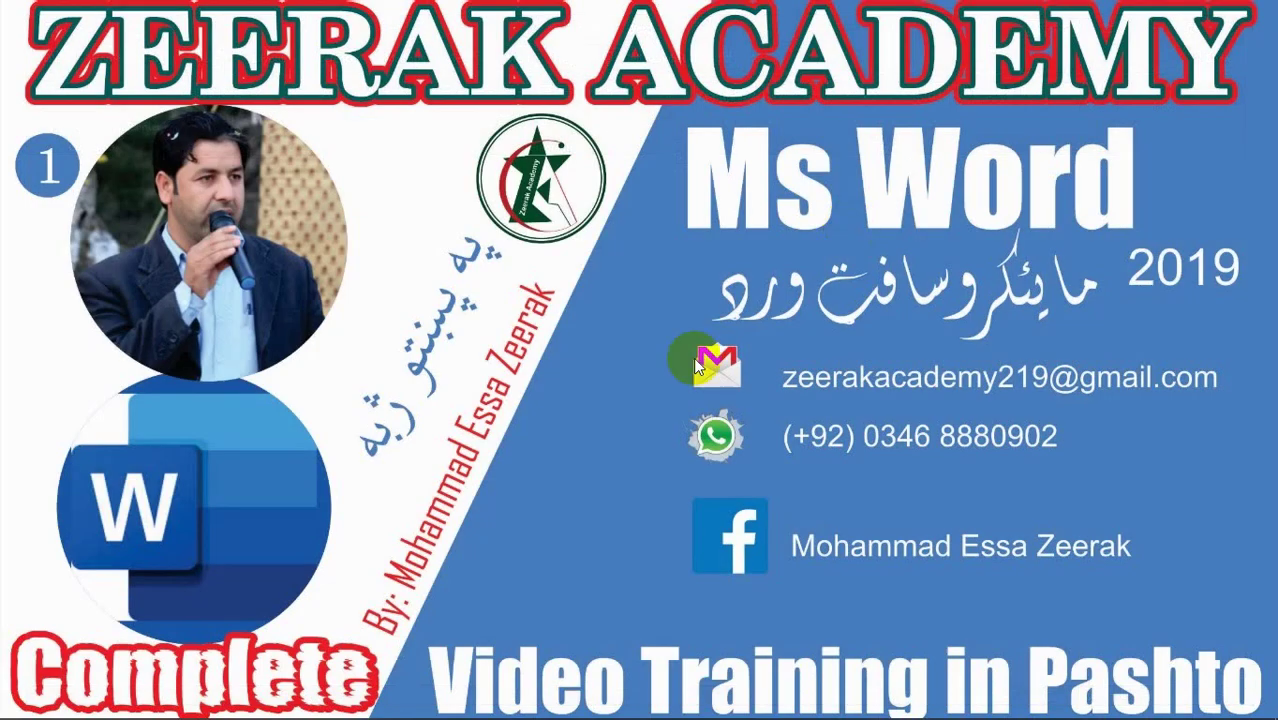
# Search 'word' in the Start menu and pin Word to the taskbar
pyautogui.click(16, 706)
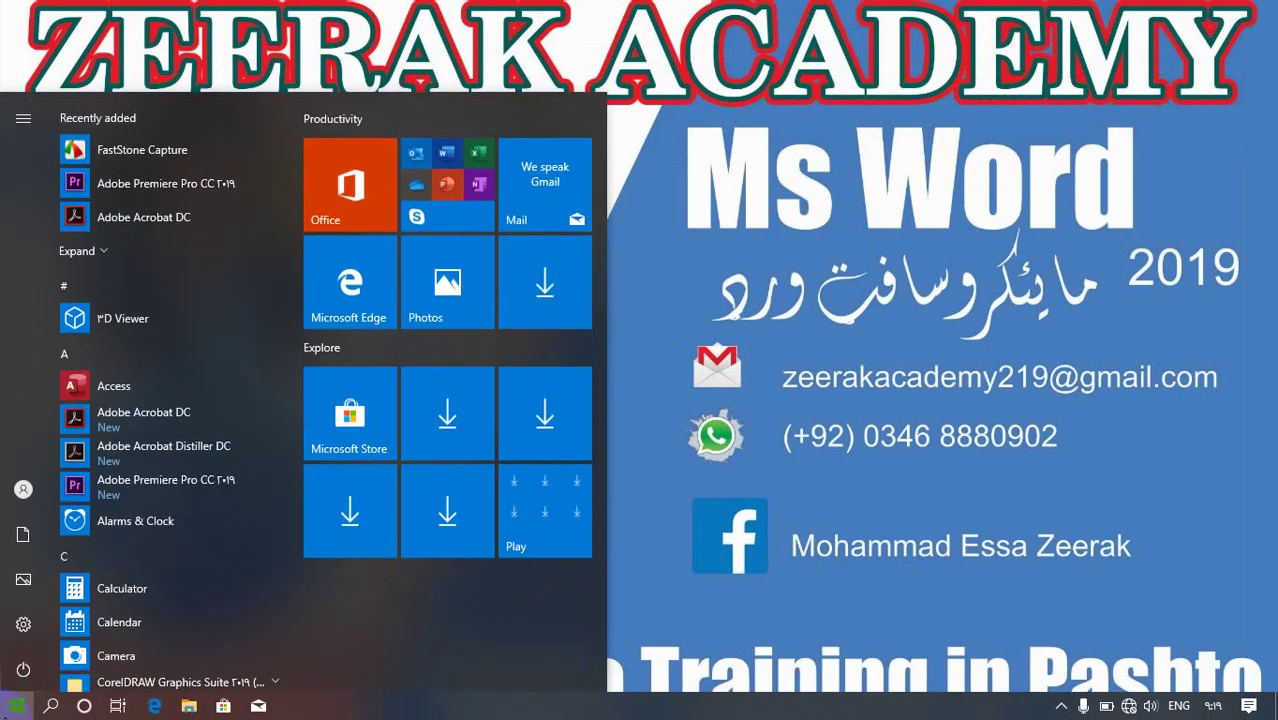
pyautogui.write('word')
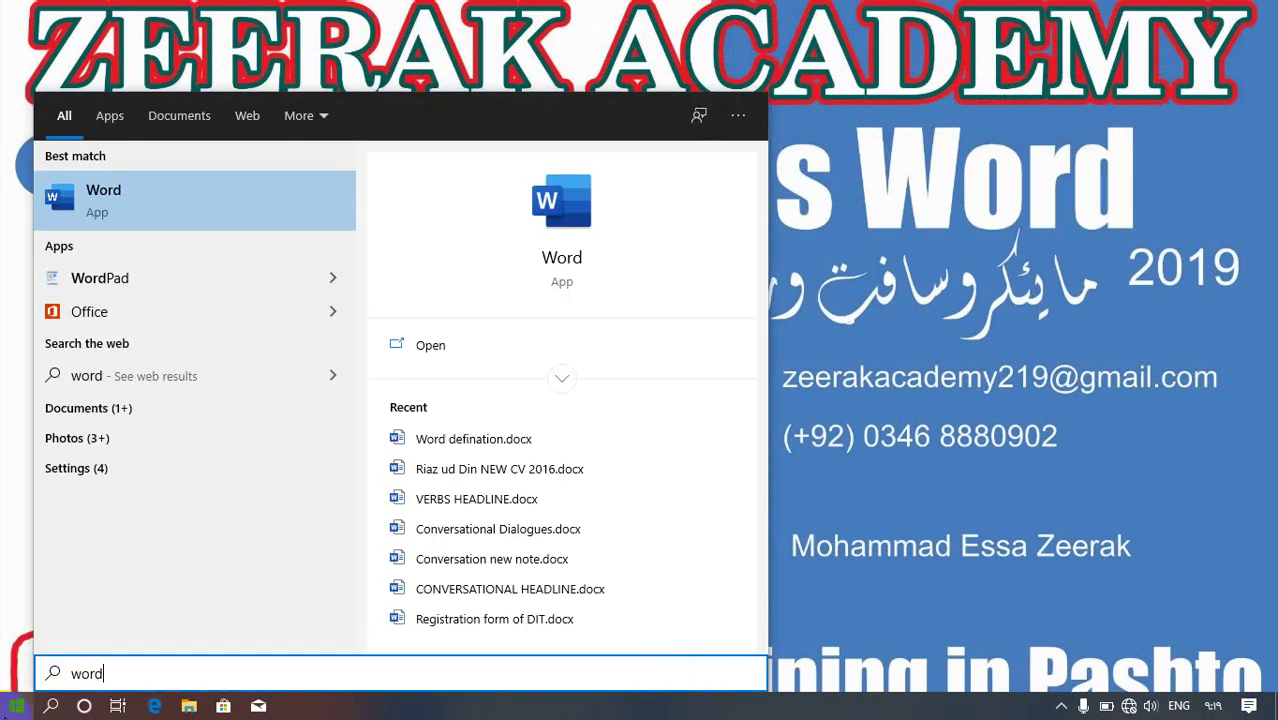
pyautogui.rightClick(132, 188)
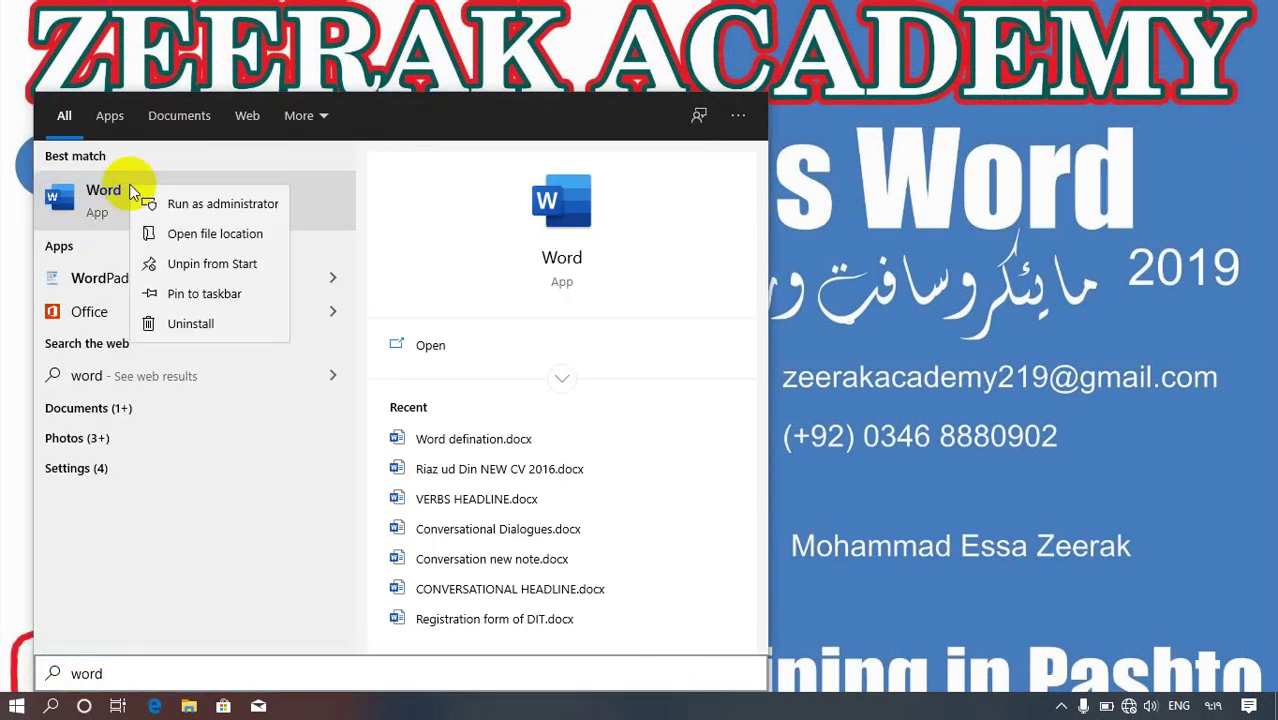
pyautogui.click(193, 301)
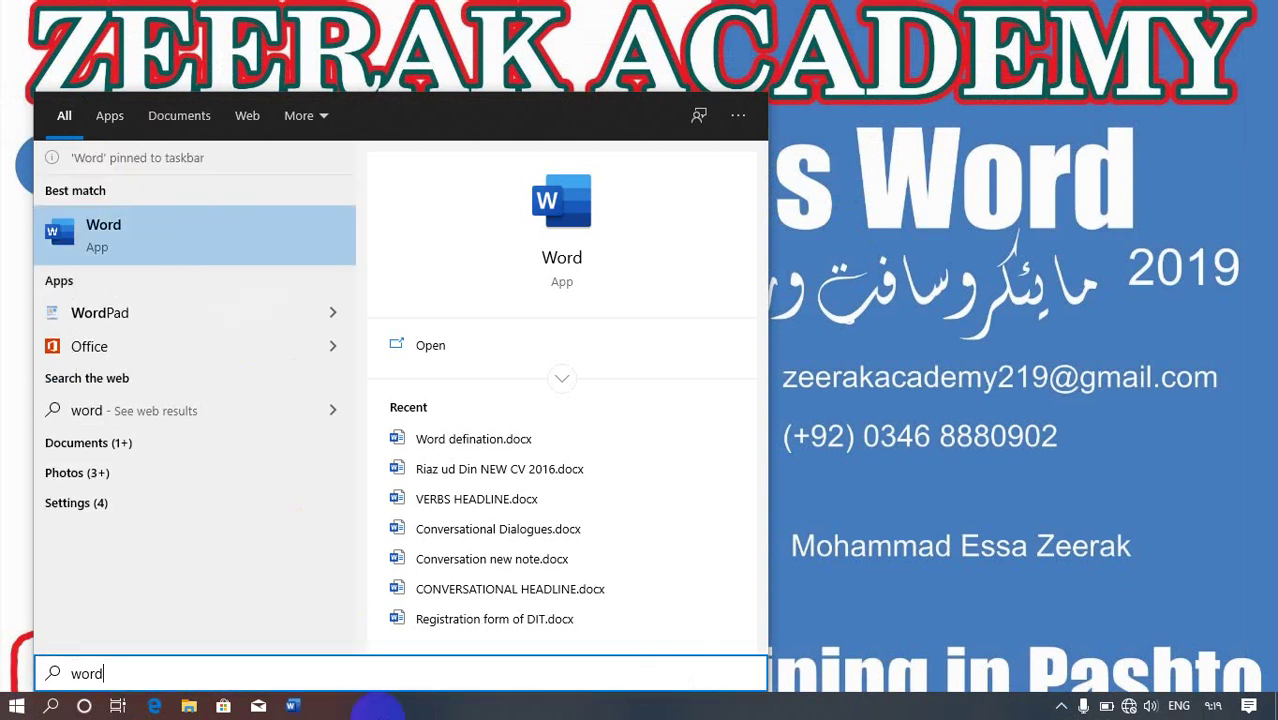
# Launch Word from the taskbar pin, open a blank document, then close Word
pyautogui.click(292, 706)
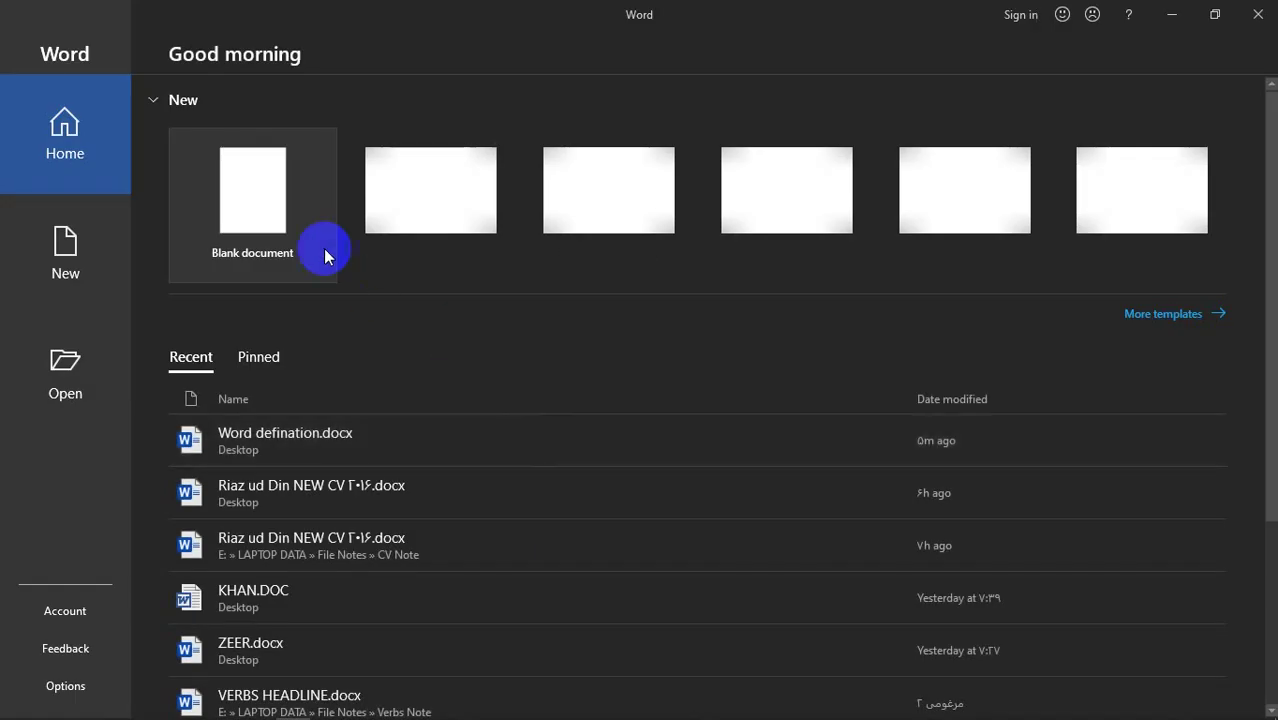
pyautogui.click(290, 217)
pyautogui.click(279, 205)
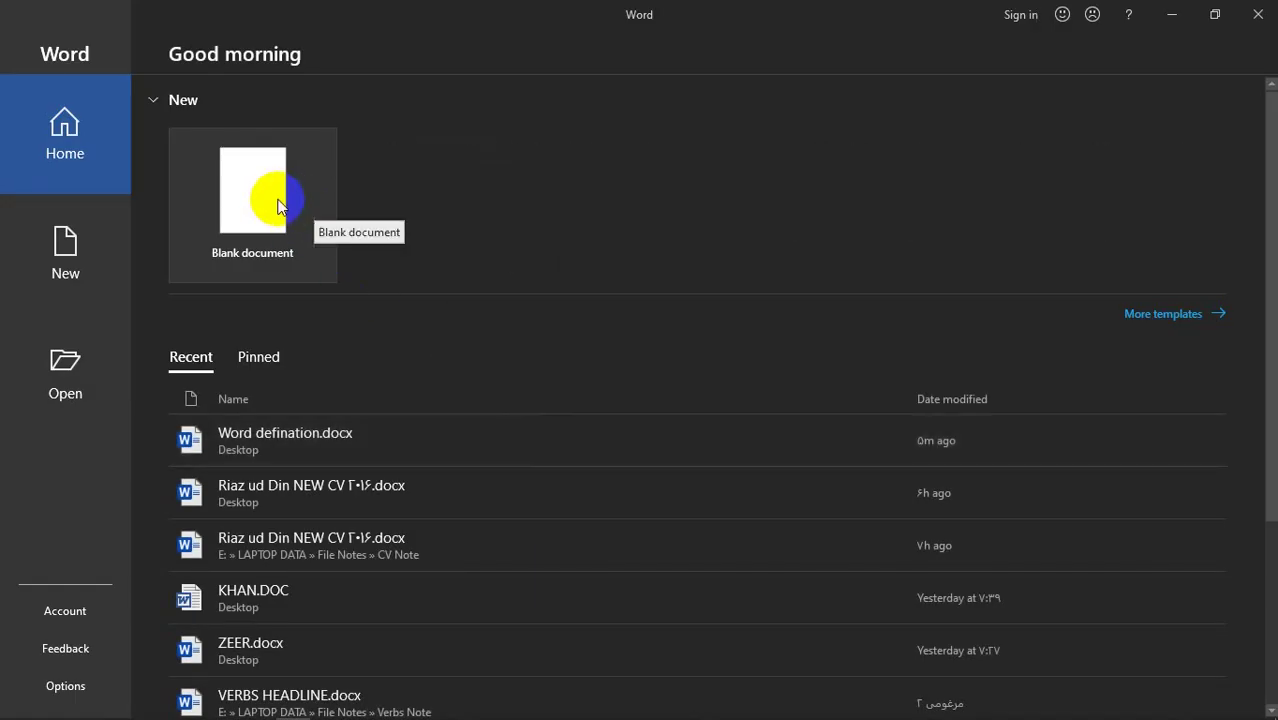
pyautogui.click(202, 178)
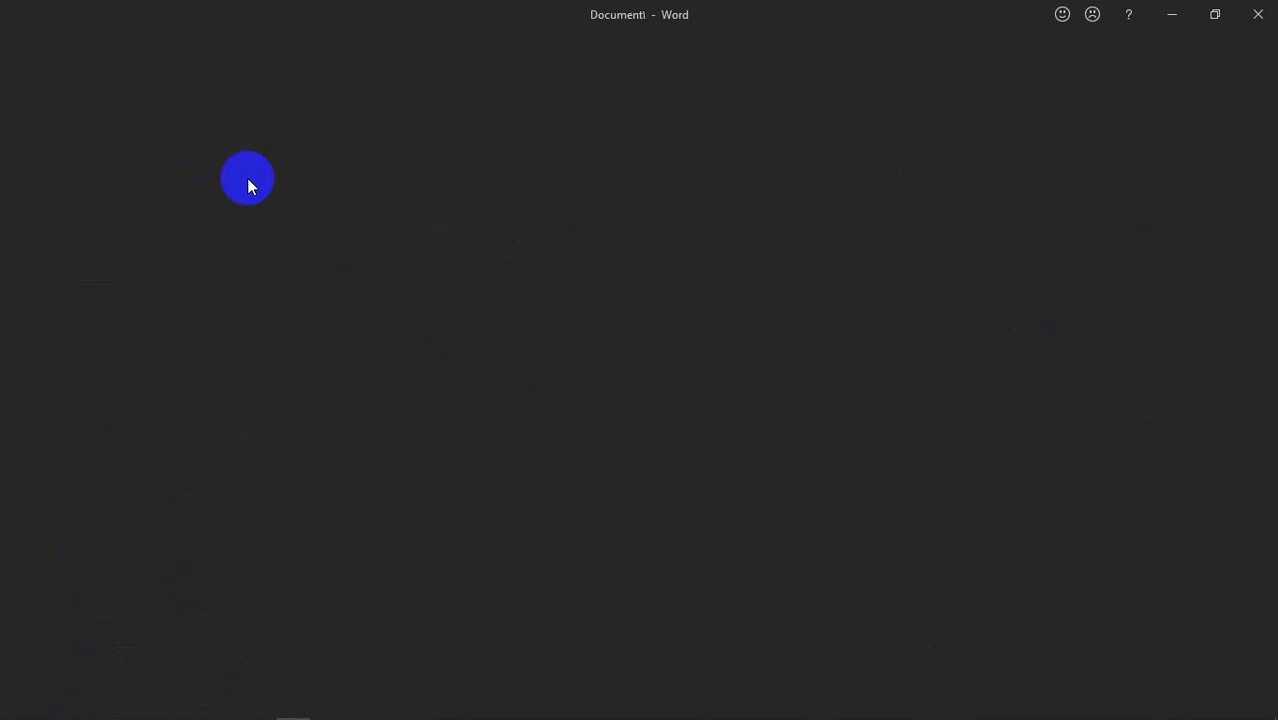
pyautogui.click(1262, 14)
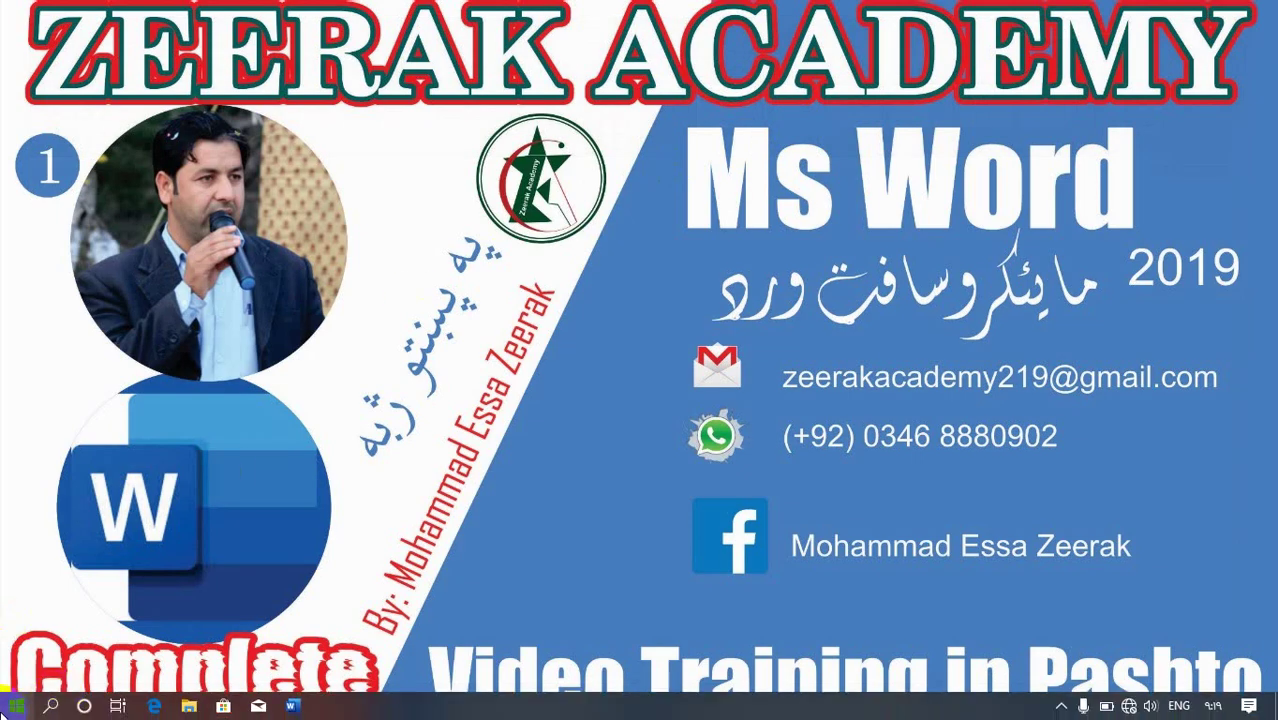
# Turn on Show desktop icons from the desktop's View menu
pyautogui.click(313, 310)
pyautogui.rightClick(313, 310)
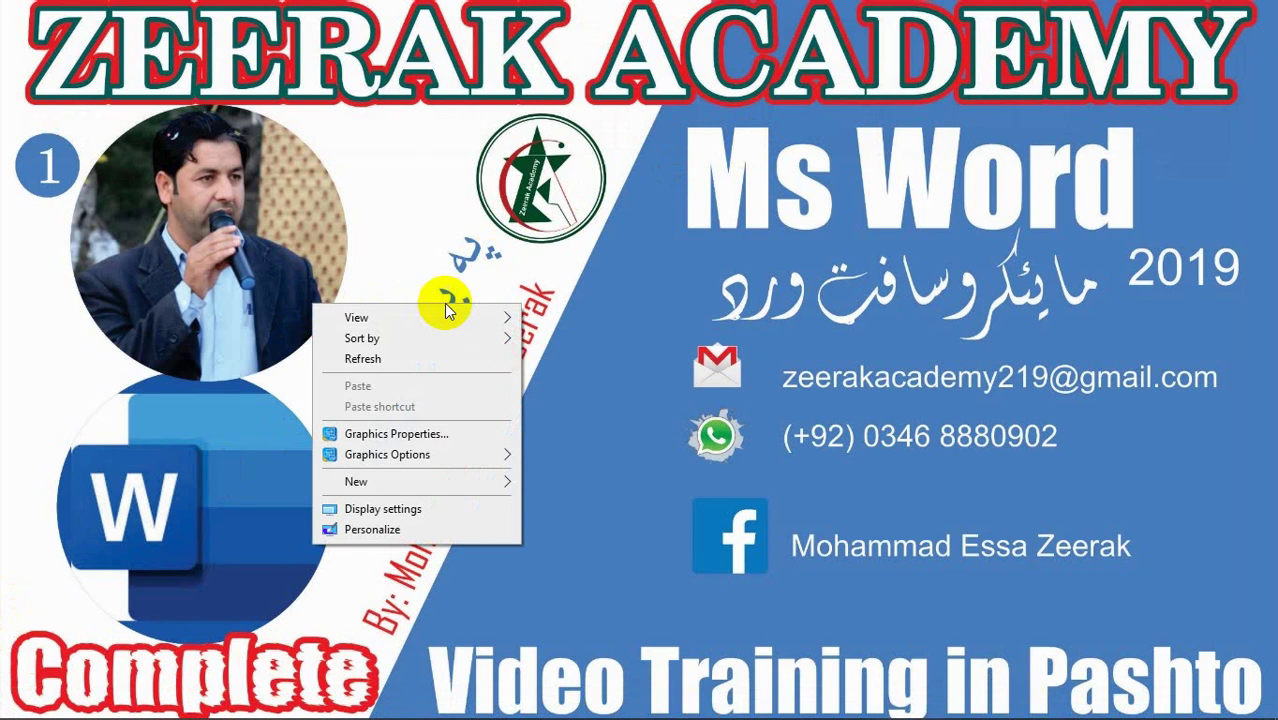
pyautogui.moveTo(500, 320)
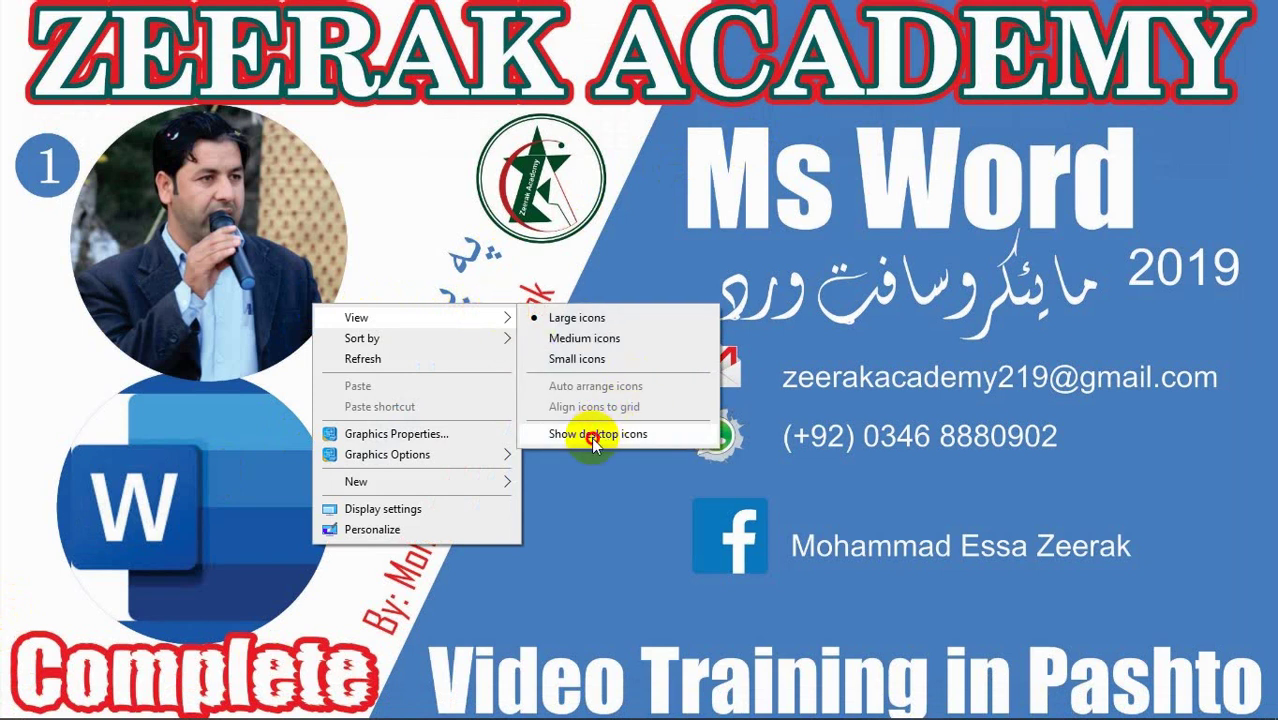
pyautogui.click(591, 434)
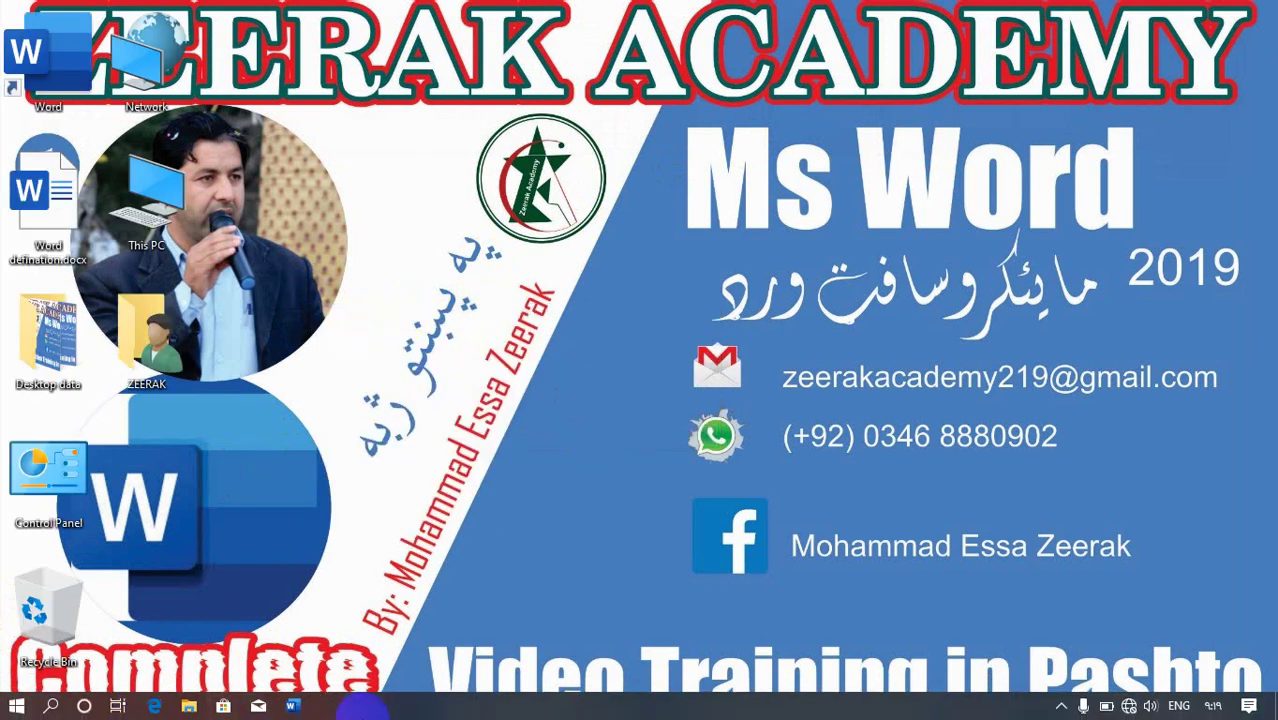
# Turn off 'Automatically hide the taskbar in desktop mode' in Taskbar settings
pyautogui.rightClick(416, 705)
pyautogui.click(450, 688)
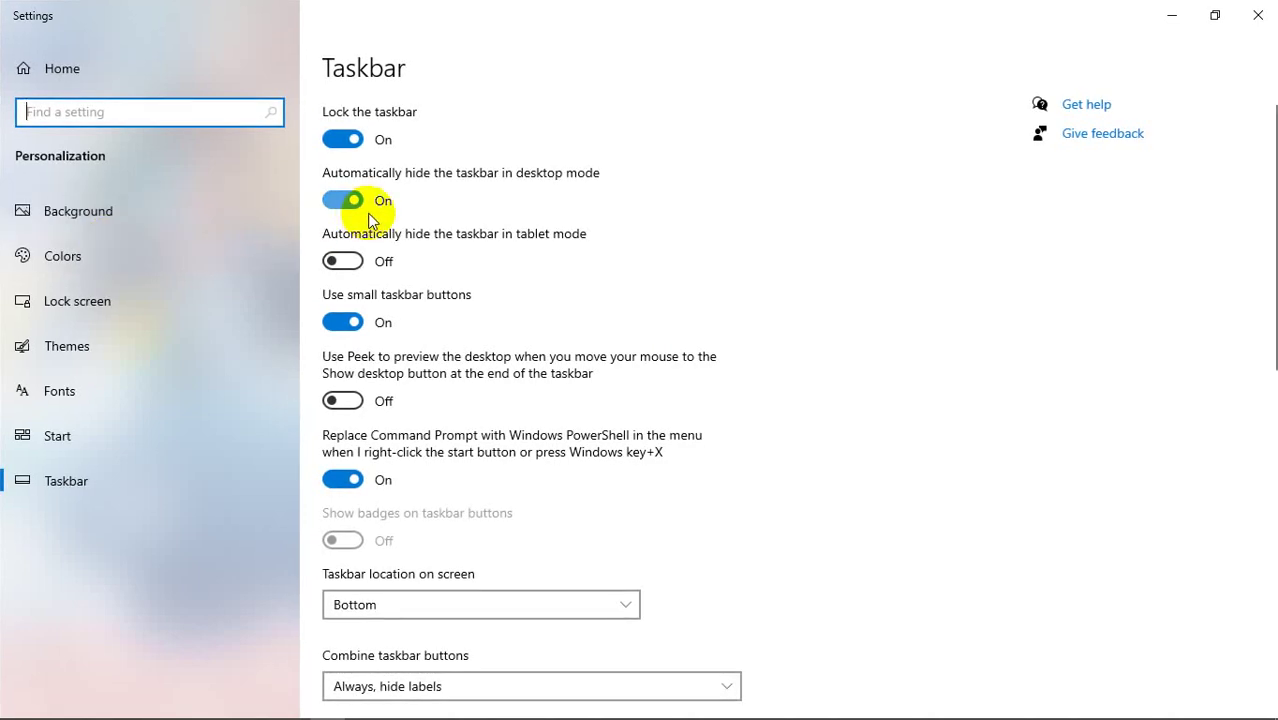
pyautogui.click(340, 202)
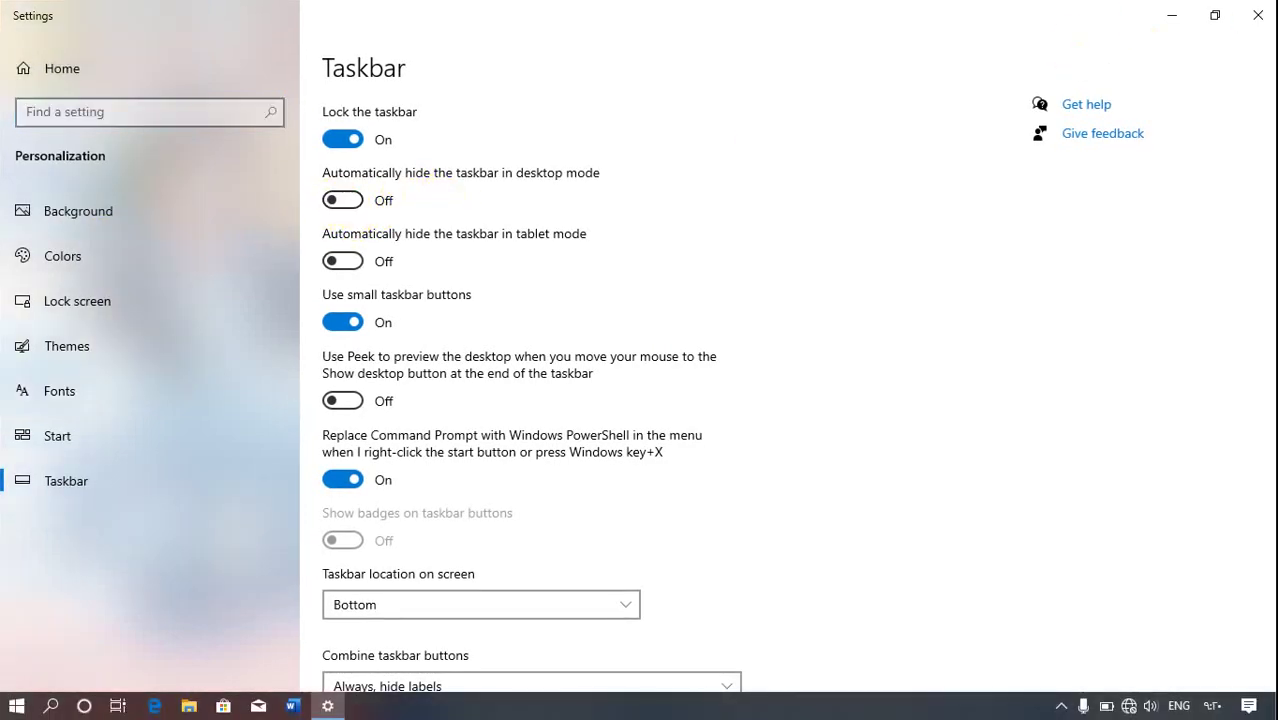
pyautogui.click(1257, 15)
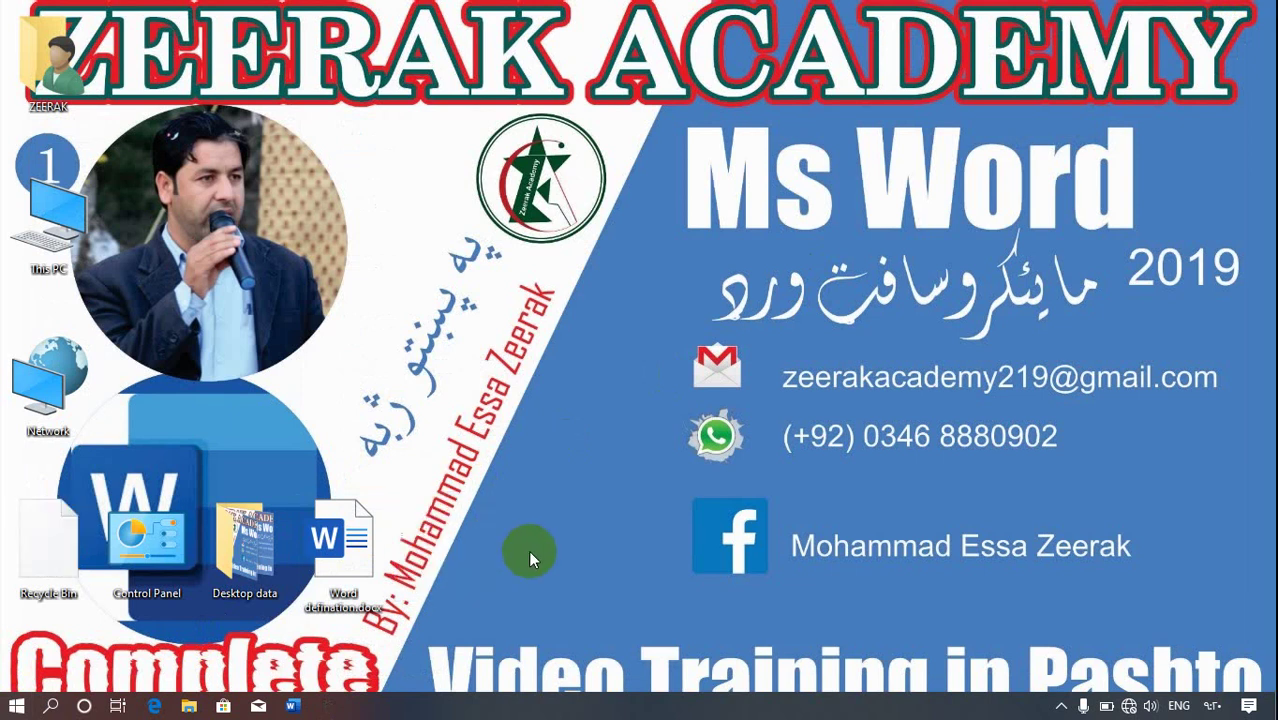
# Send Word's Start-menu shortcut to the Desktop via Send to > Desktop (create shortcut)
pyautogui.click(20, 704)
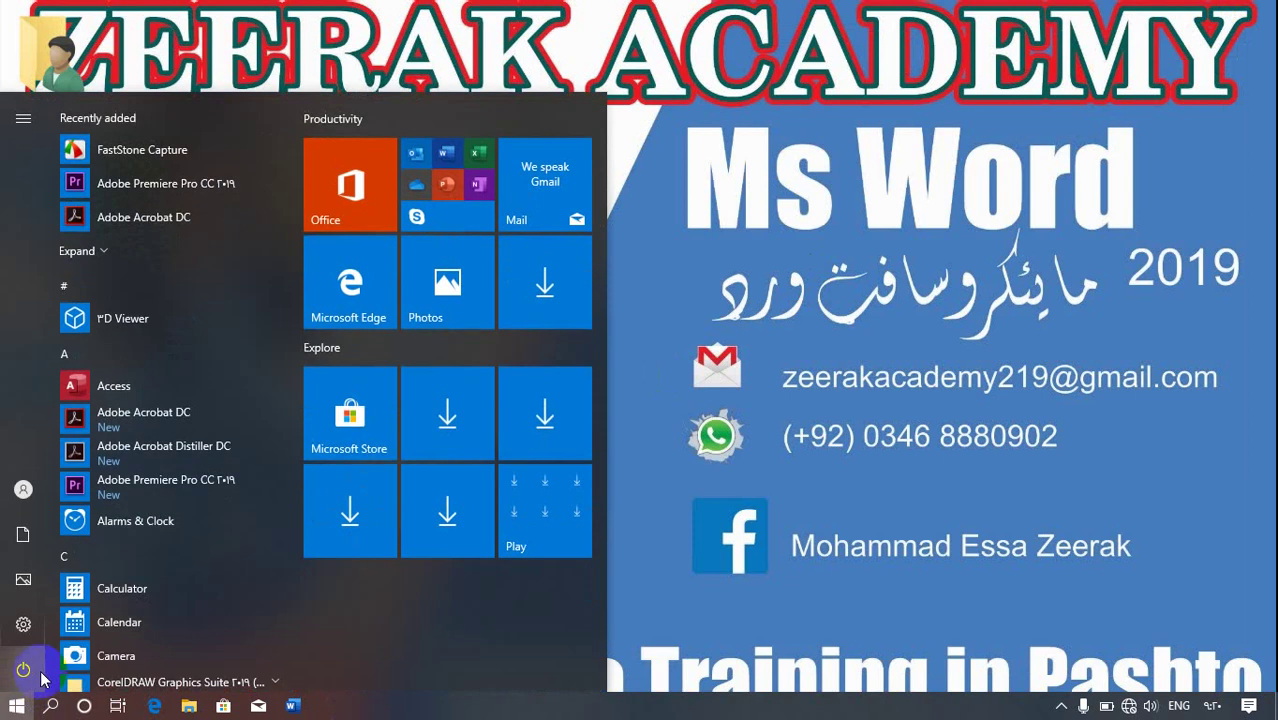
pyautogui.click(66, 704)
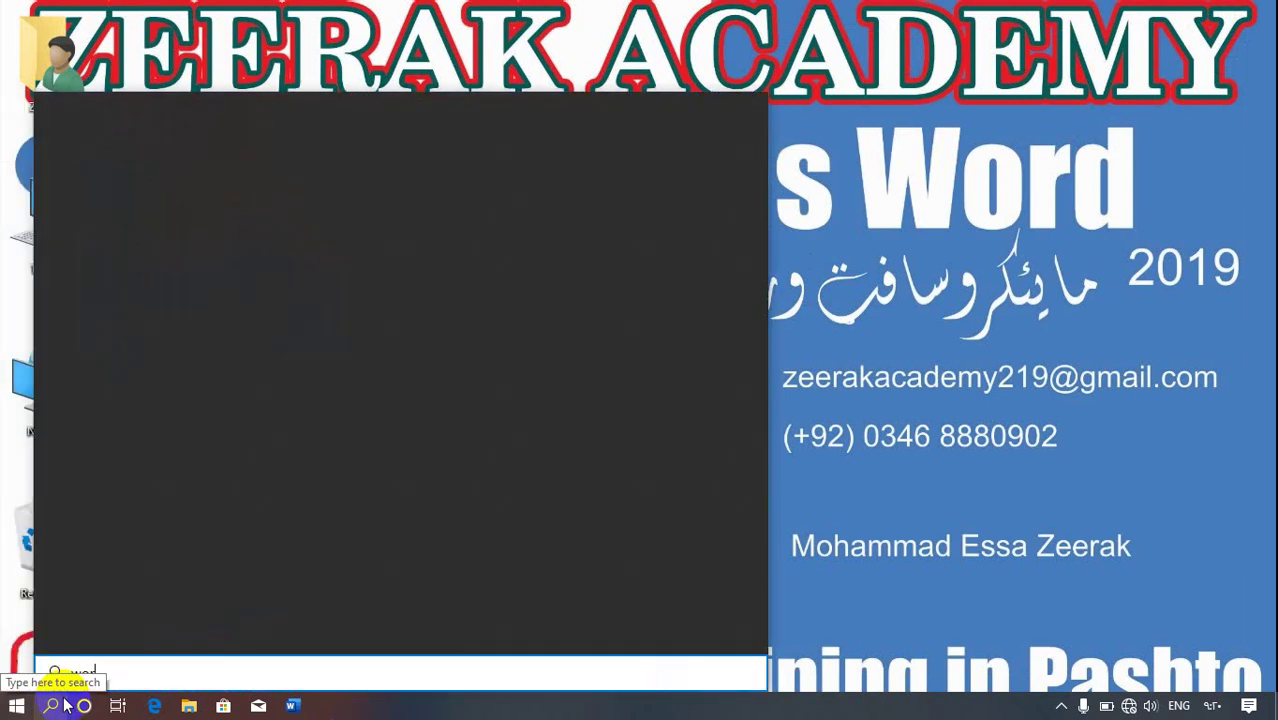
pyautogui.write('word')
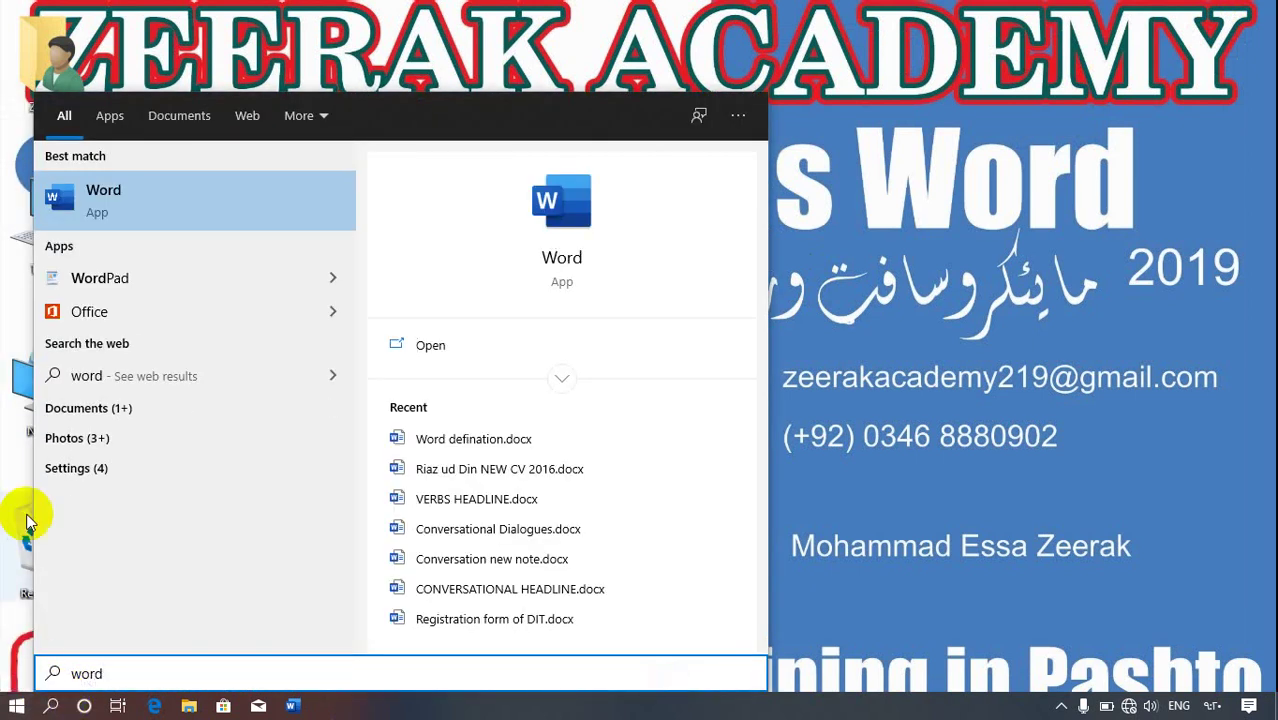
pyautogui.rightClick(156, 203)
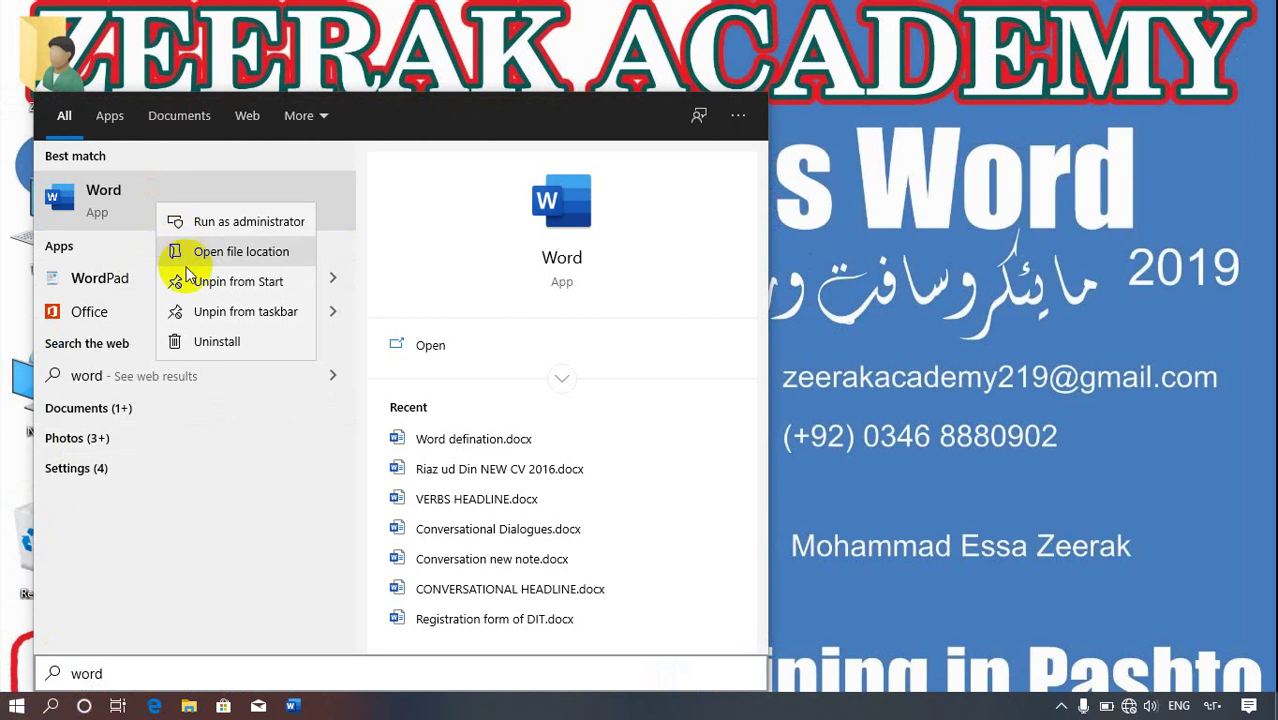
pyautogui.click(246, 256)
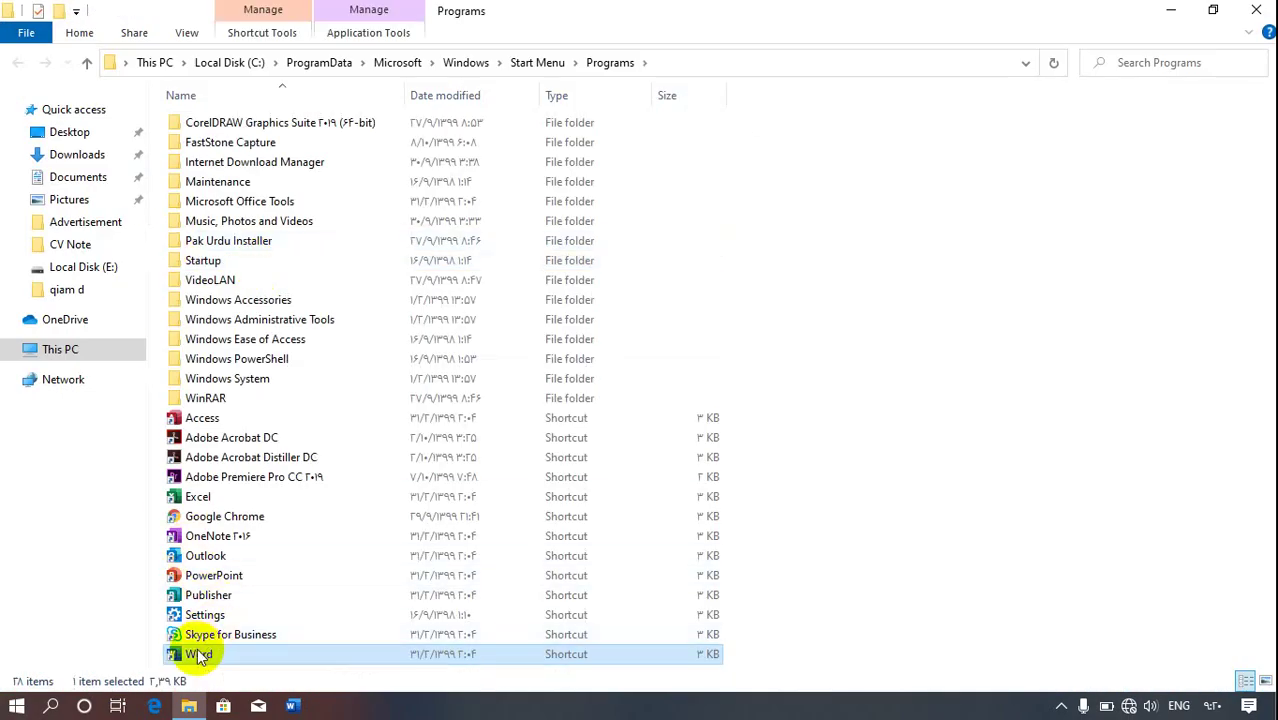
pyautogui.rightClick(198, 654)
pyautogui.moveTo(407, 490)
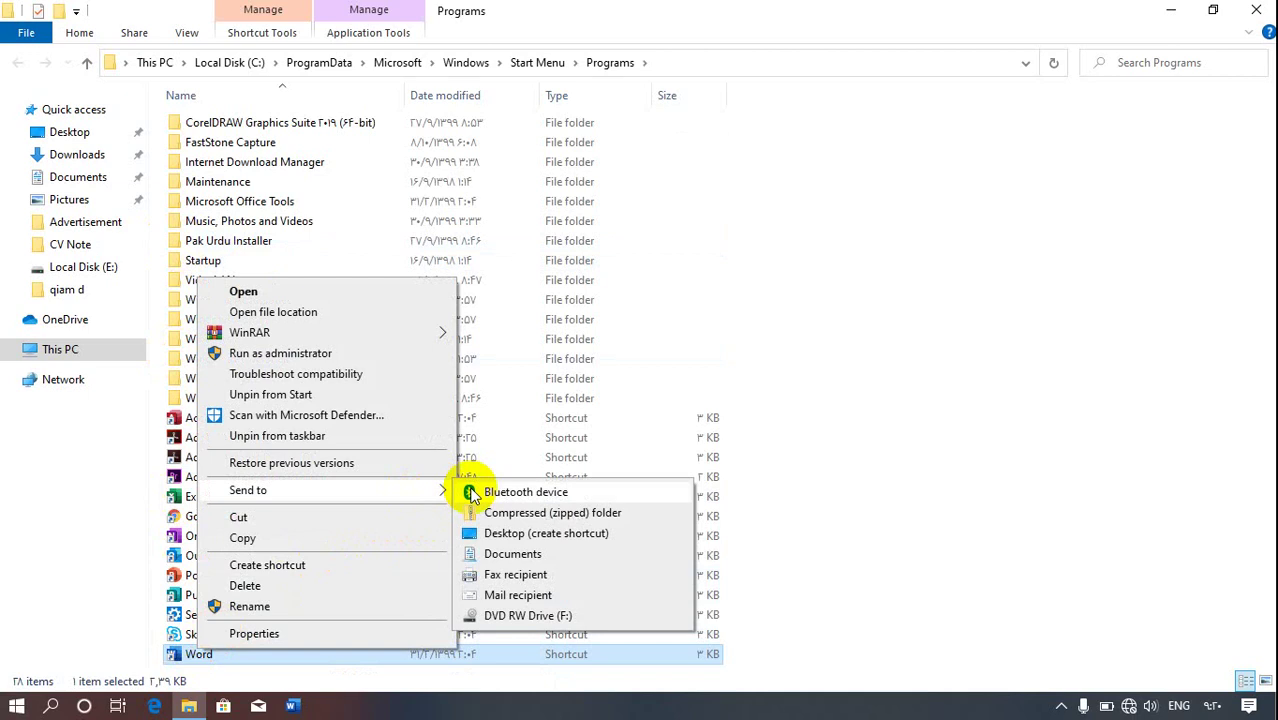
pyautogui.click(501, 539)
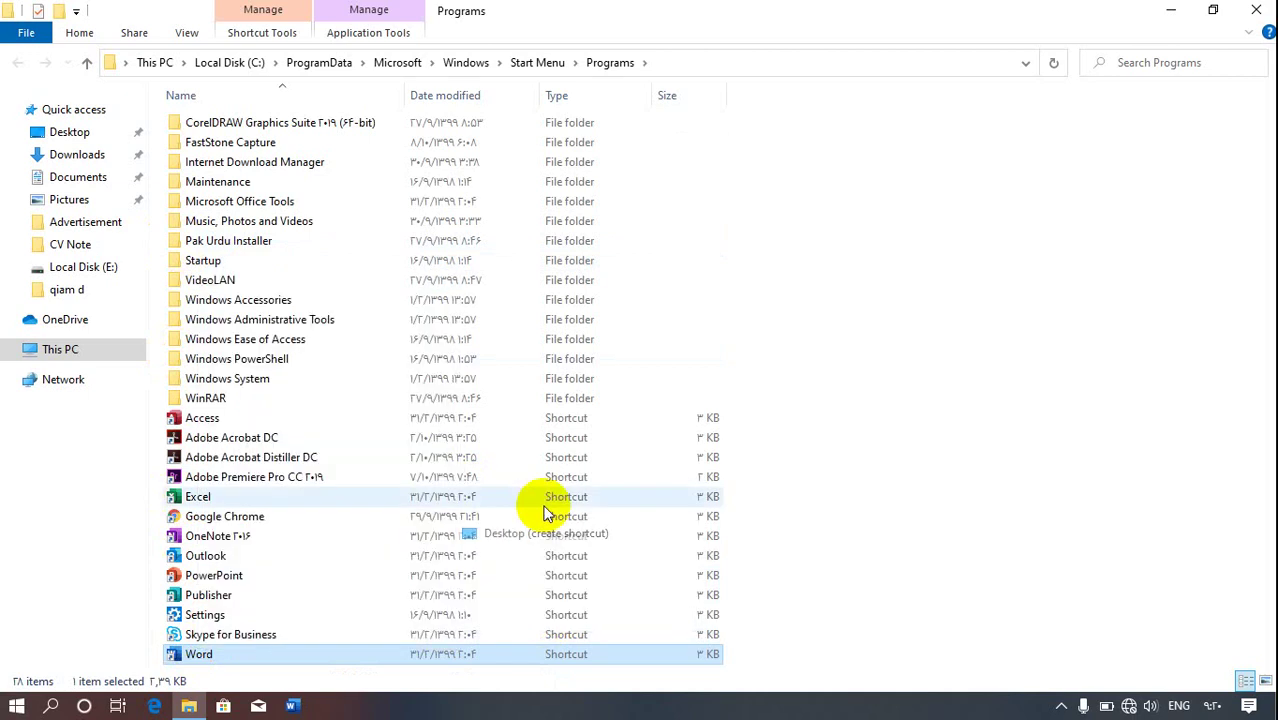
pyautogui.click(1257, 10)
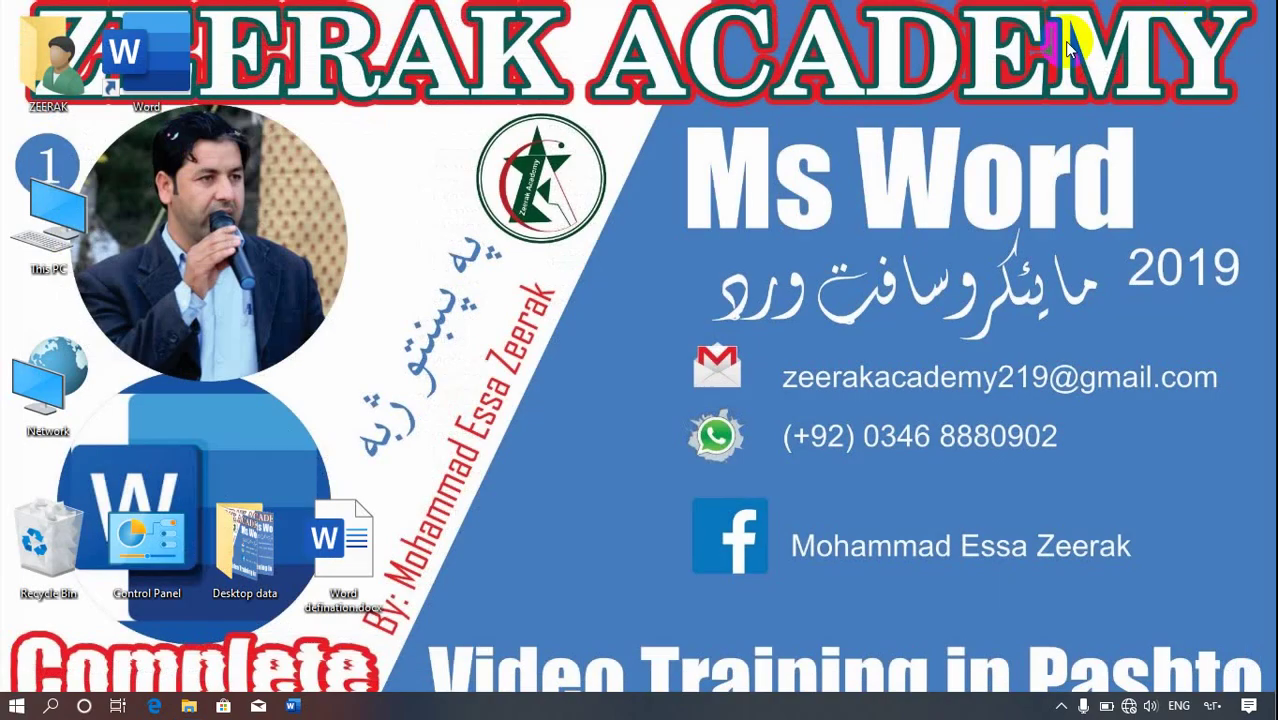
# Launch Word from the new desktop shortcut, open a blank document, then close it
pyautogui.doubleClick(146, 55)
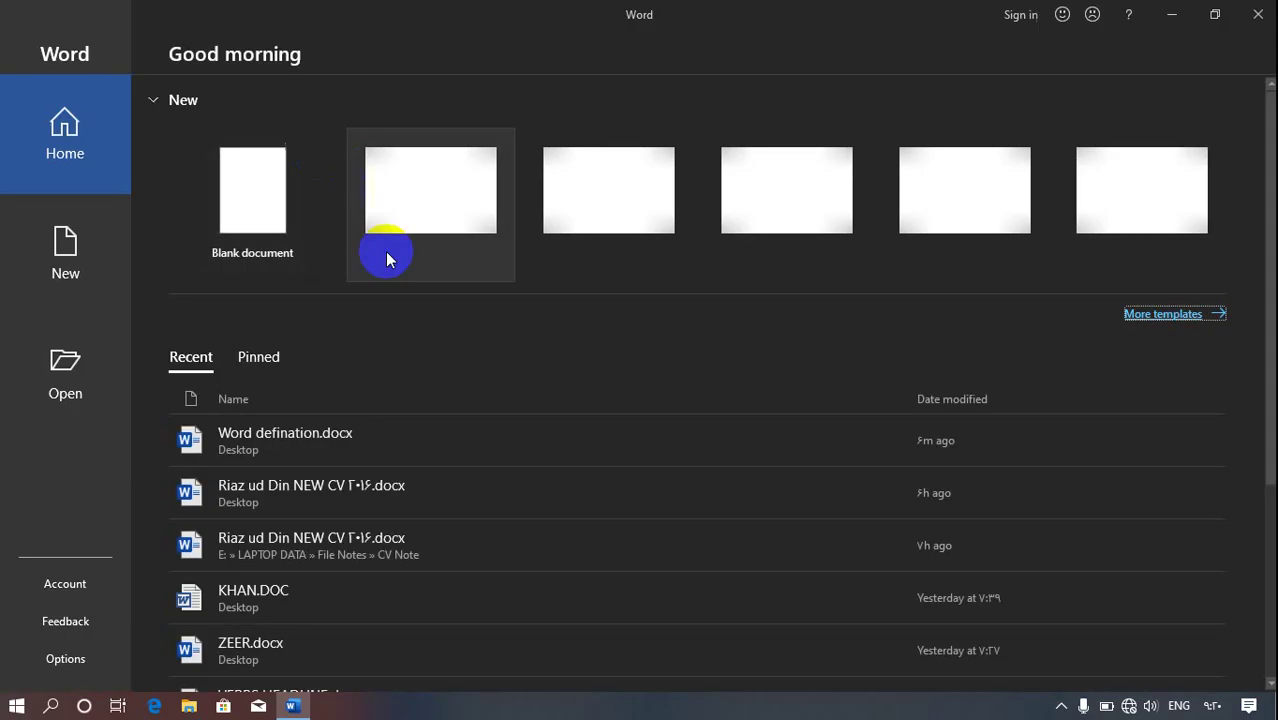
pyautogui.click(279, 188)
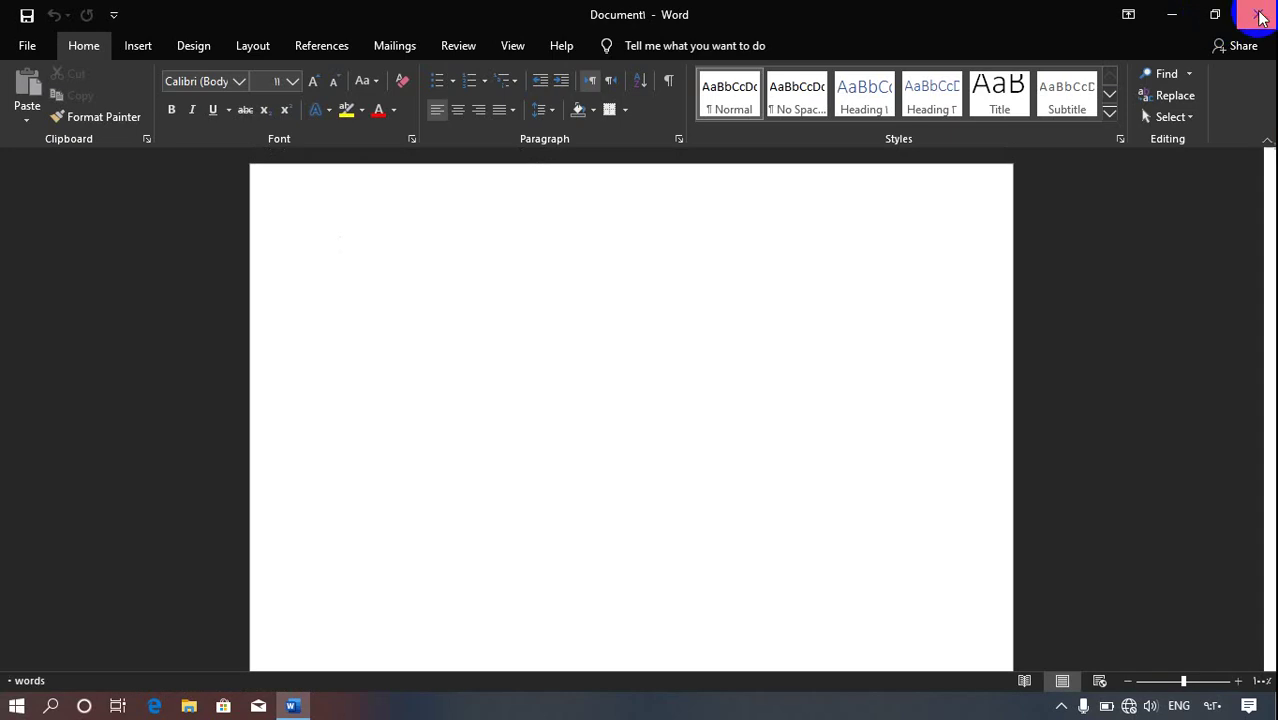
pyautogui.click(1255, 17)
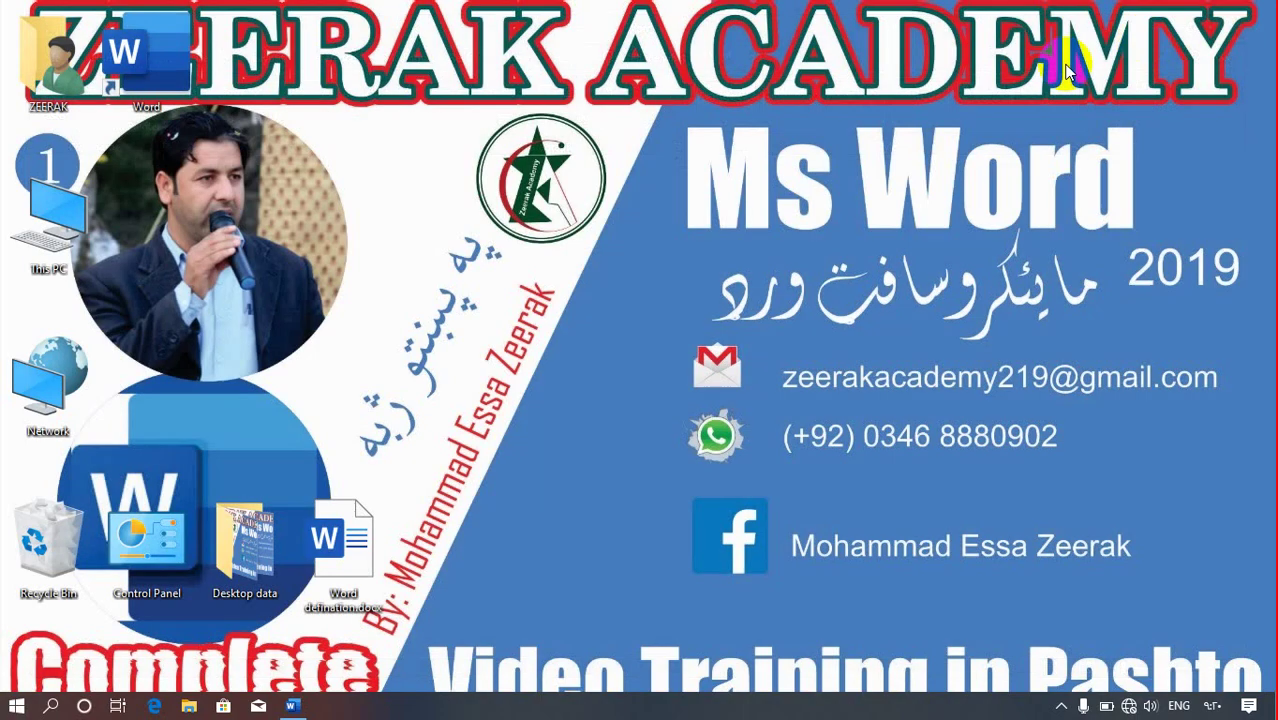
# Open the folder containing Word's Start-menu shortcut from the search results
pyautogui.click(44, 707)
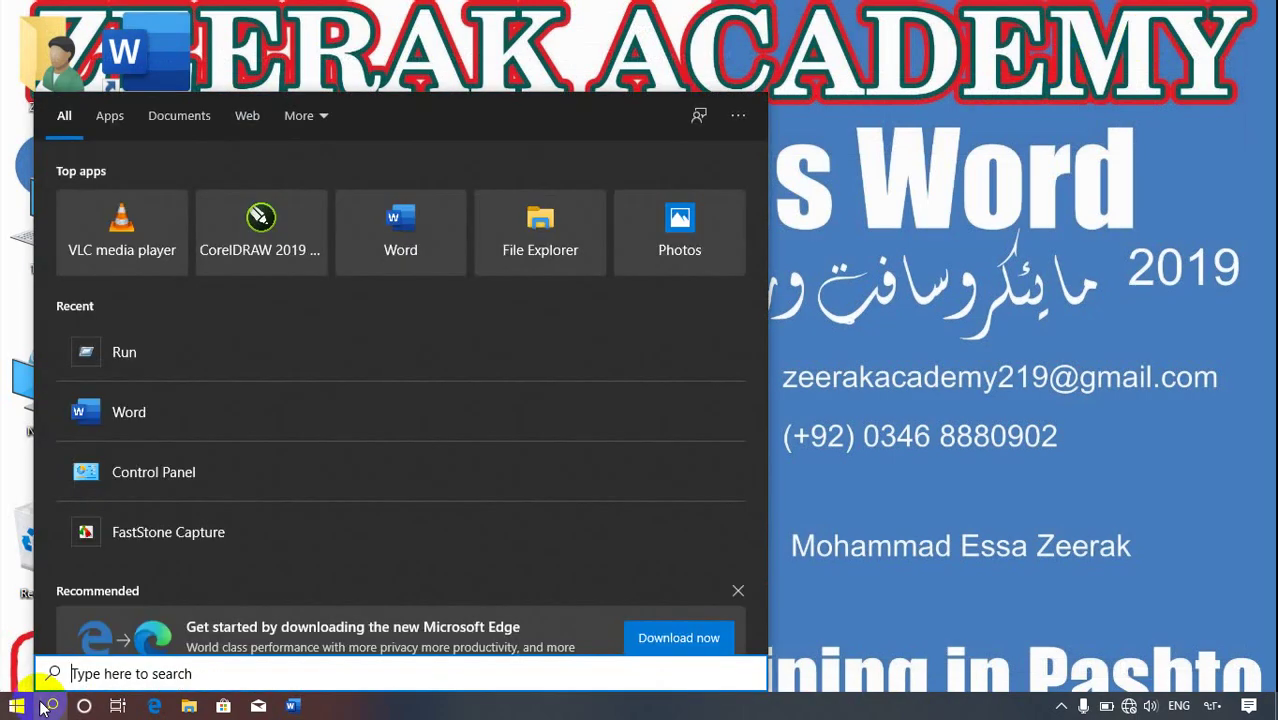
pyautogui.write('word')
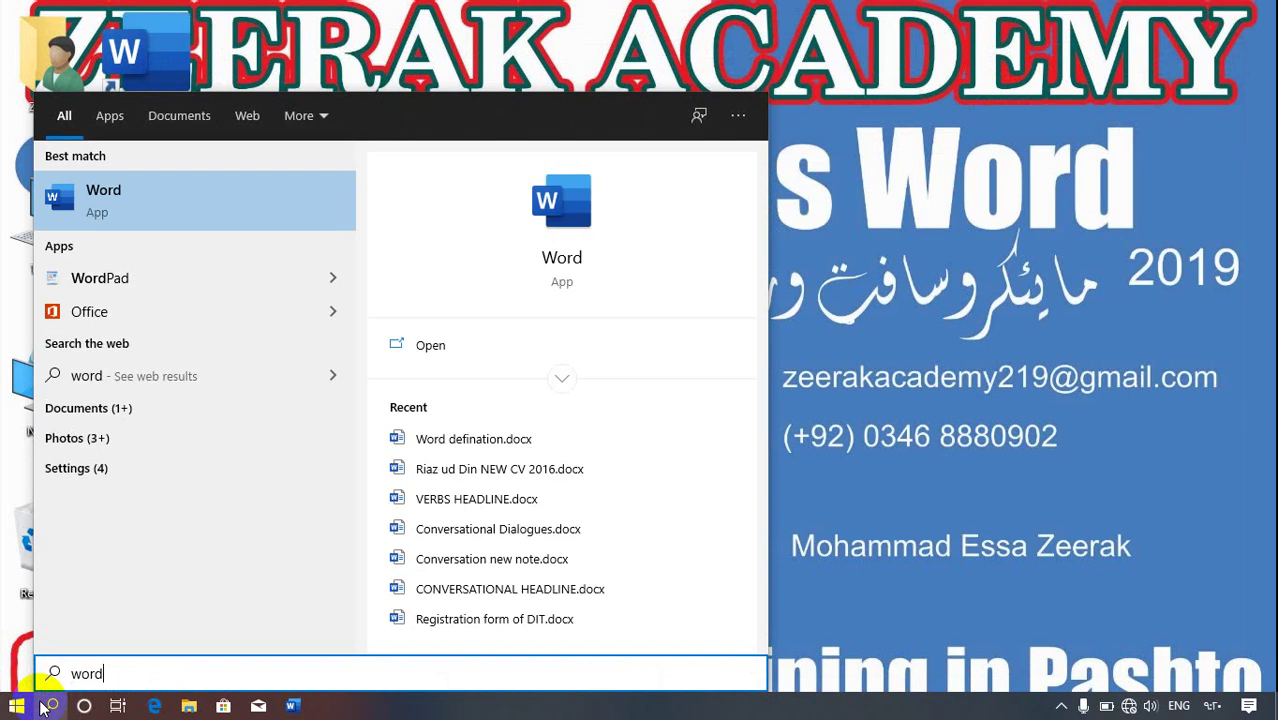
pyautogui.rightClick(210, 223)
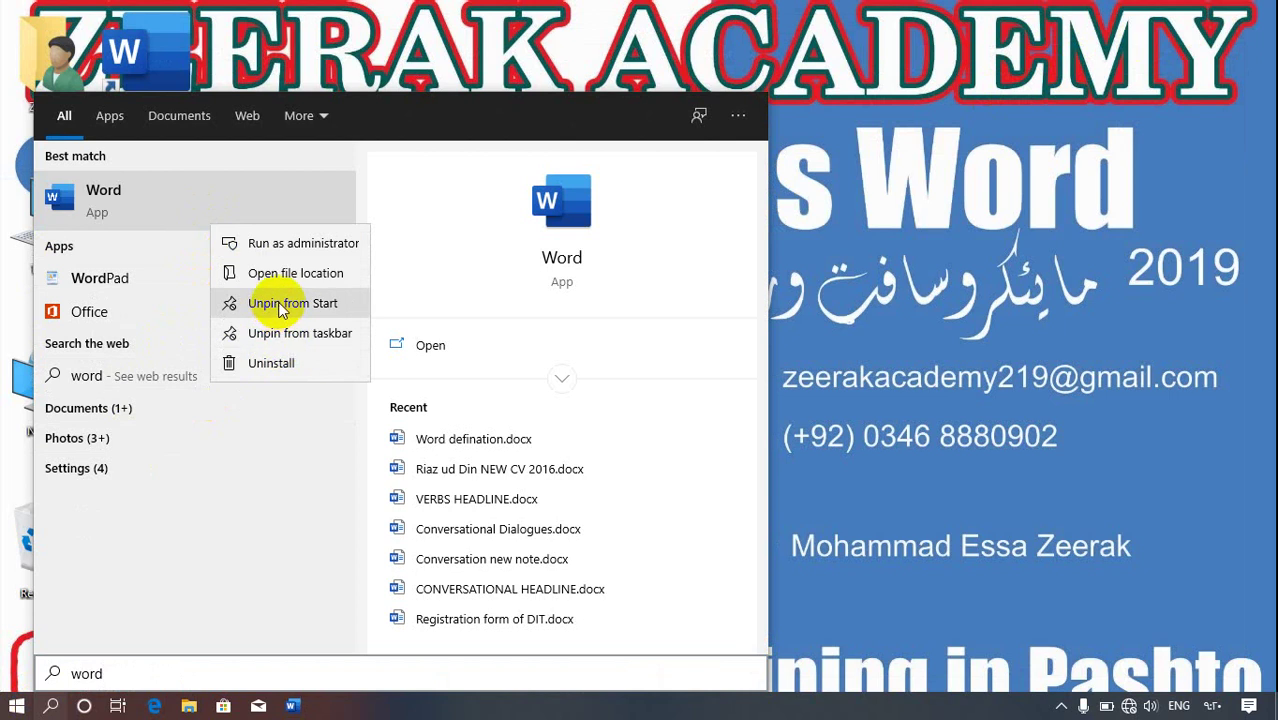
pyautogui.click(289, 273)
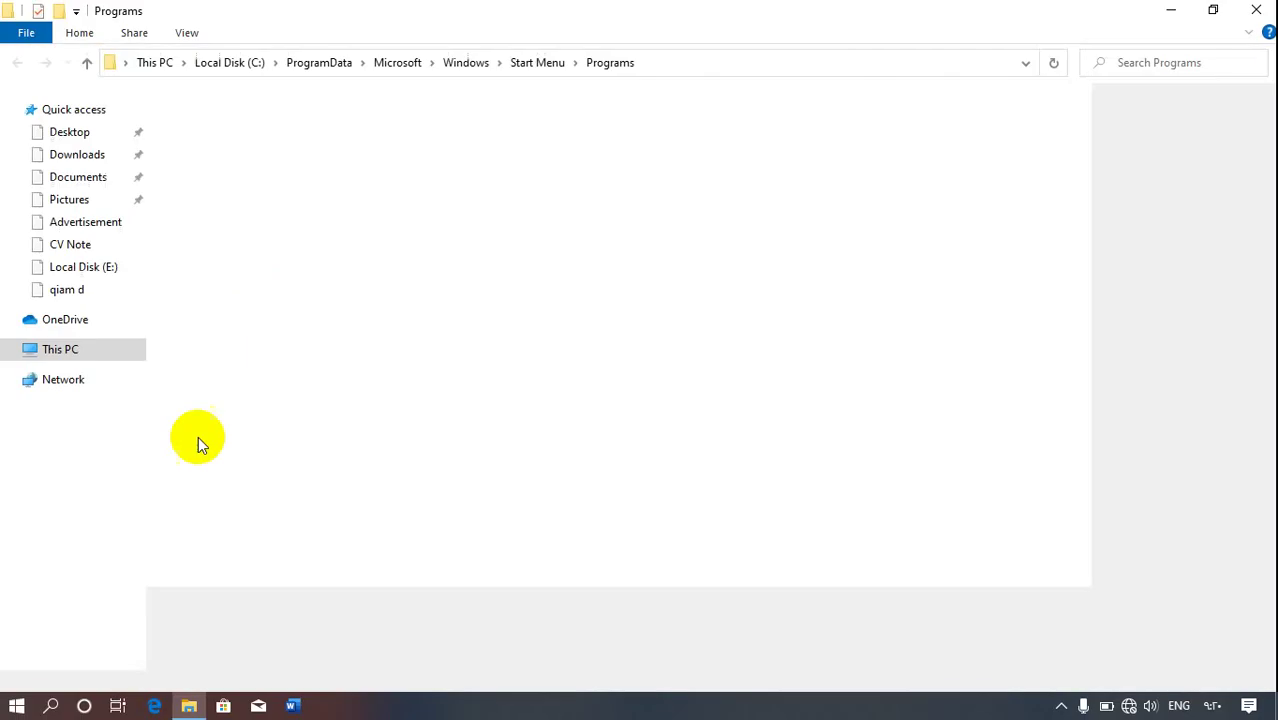
# Set the Word shortcut's shortcut key to Ctrl + Alt + W, approving administrator permission
pyautogui.rightClick(196, 652)
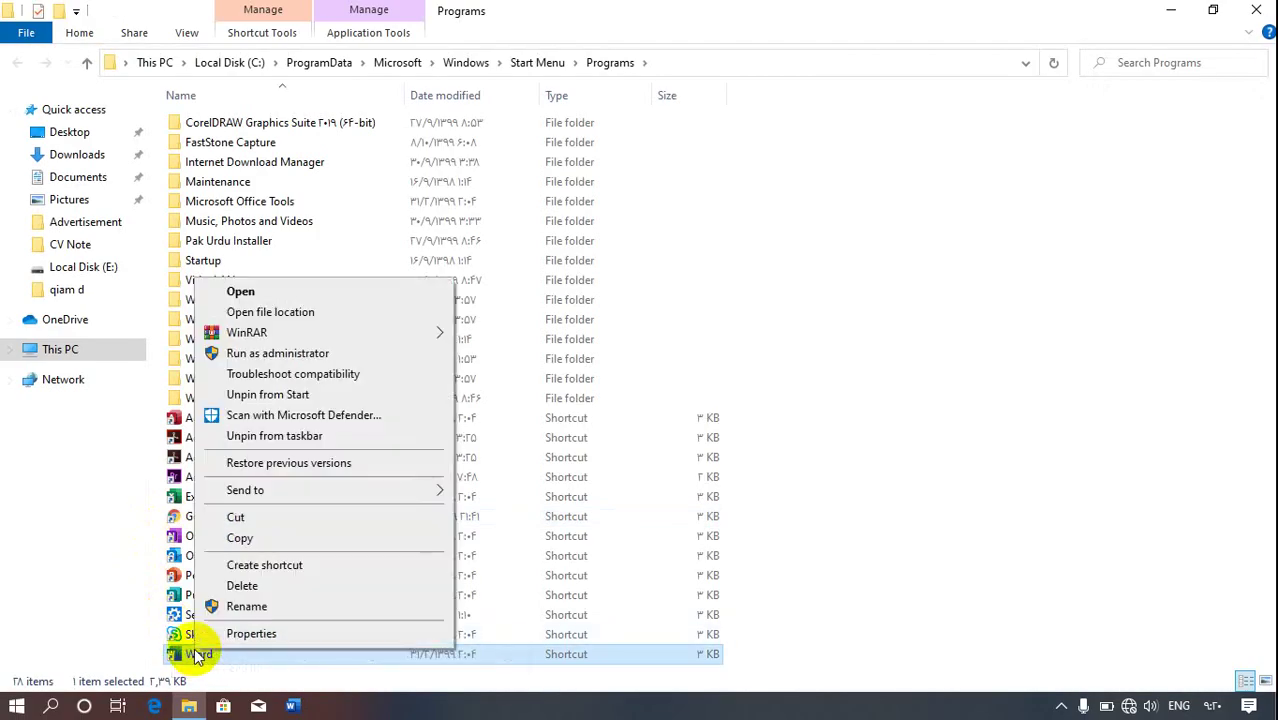
pyautogui.click(236, 631)
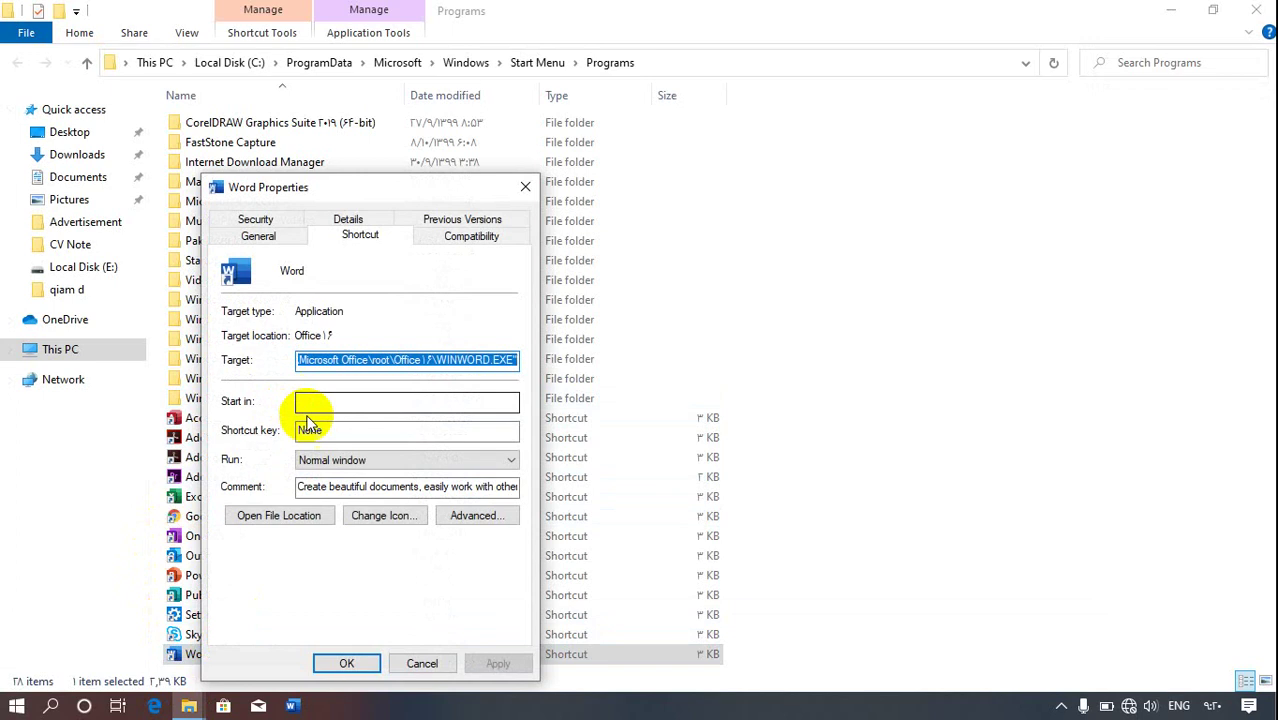
pyautogui.click(354, 434)
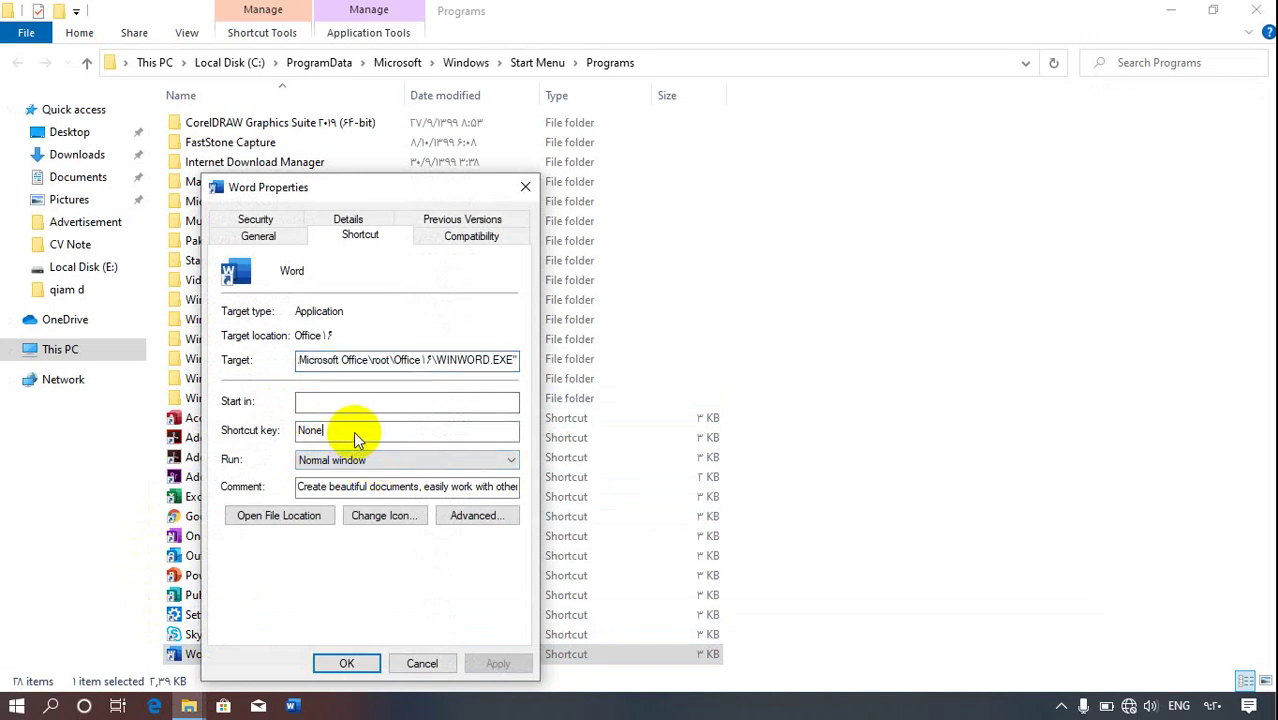
pyautogui.hotkey('ctrl', 'alt')
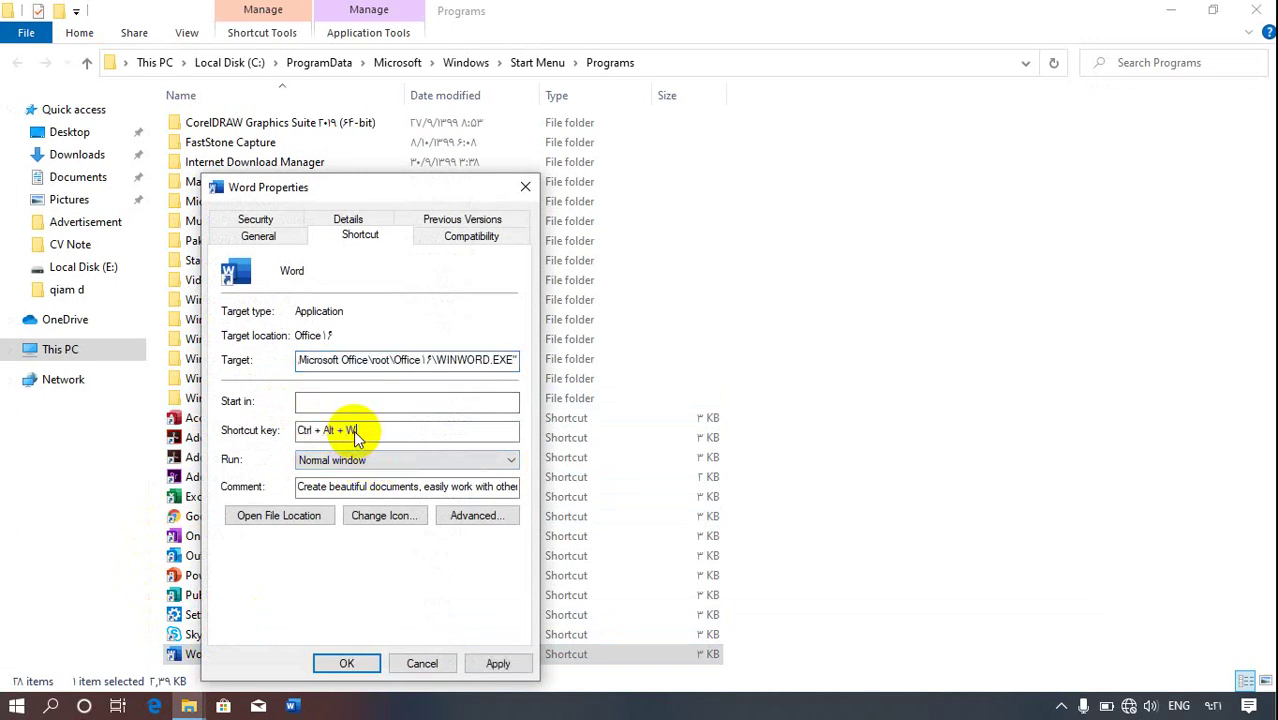
pyautogui.click(498, 664)
pyautogui.click(403, 473)
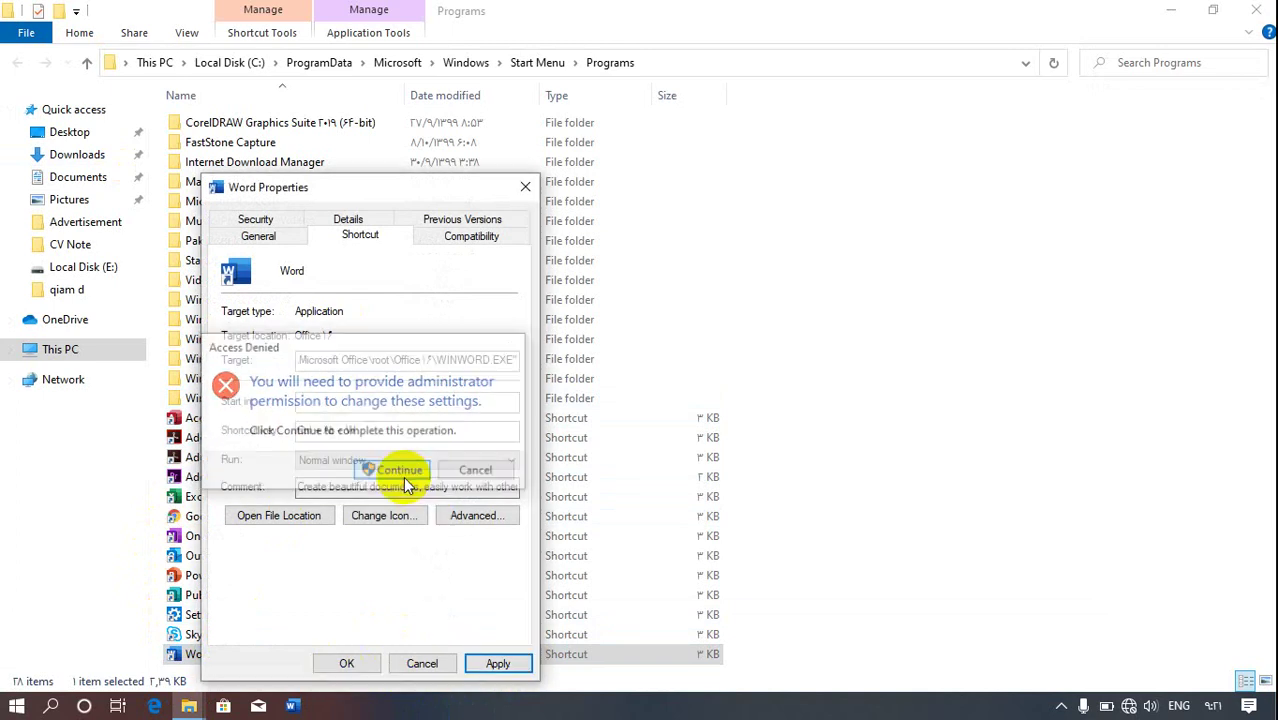
pyautogui.click(340, 663)
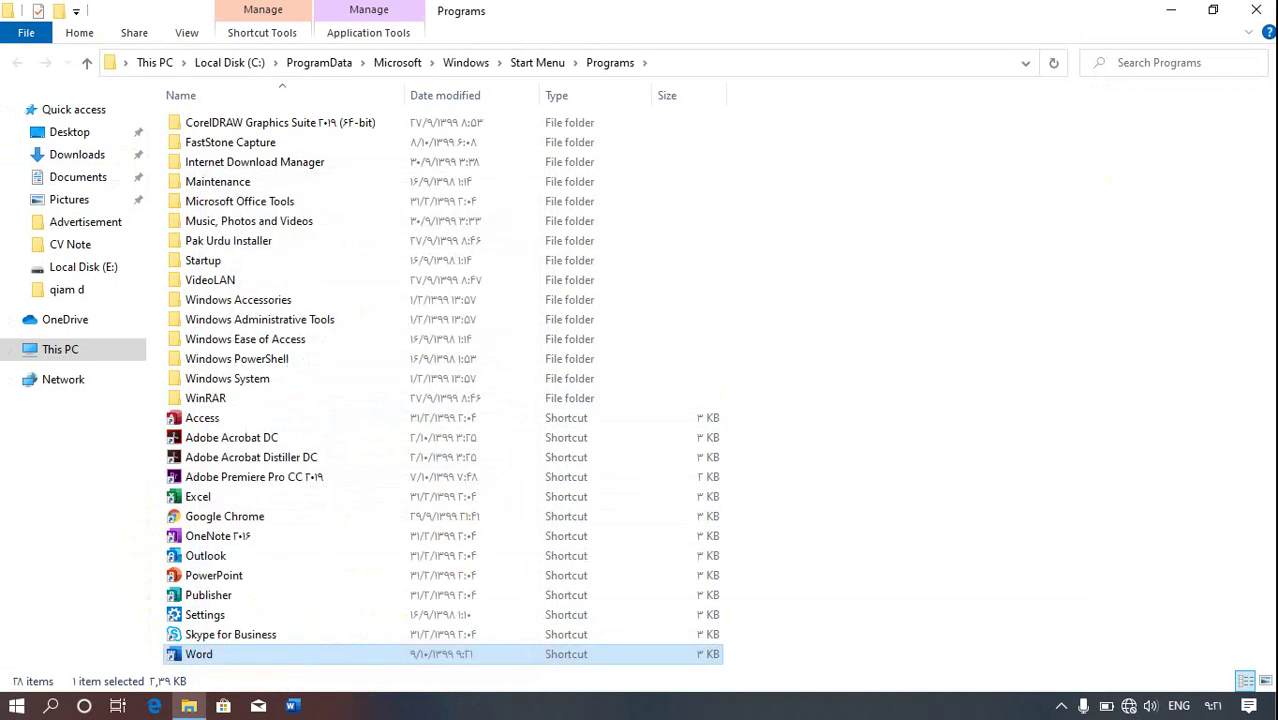
# Close the Programs folder and start a blank Word document
pyautogui.click(1262, 12)
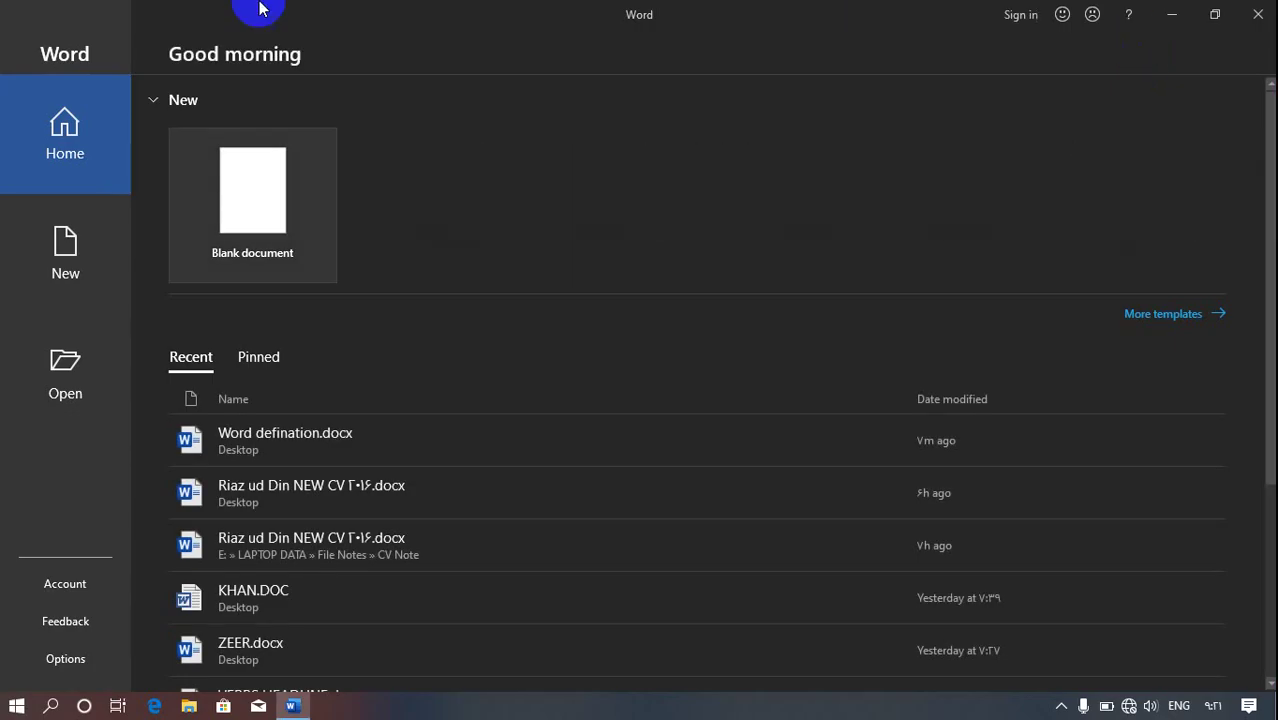
pyautogui.click(241, 191)
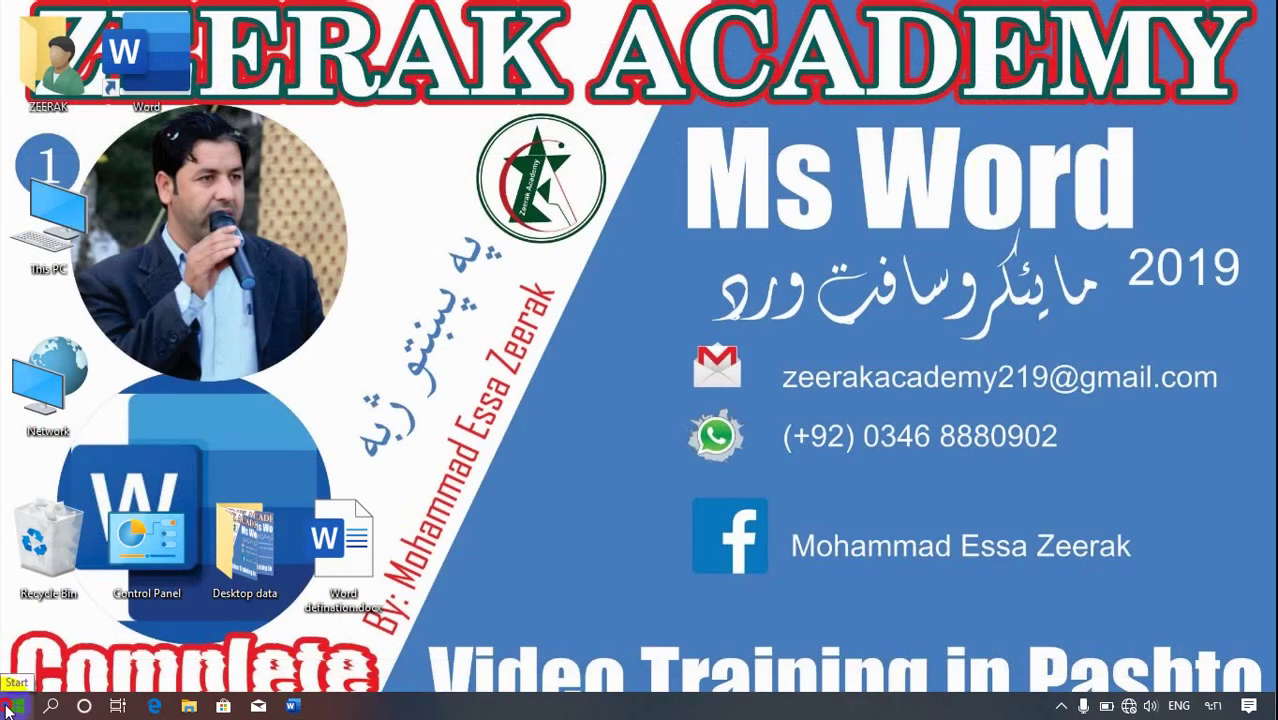
# Search the Start menu for Notepad and launch it
pyautogui.click(12, 707)
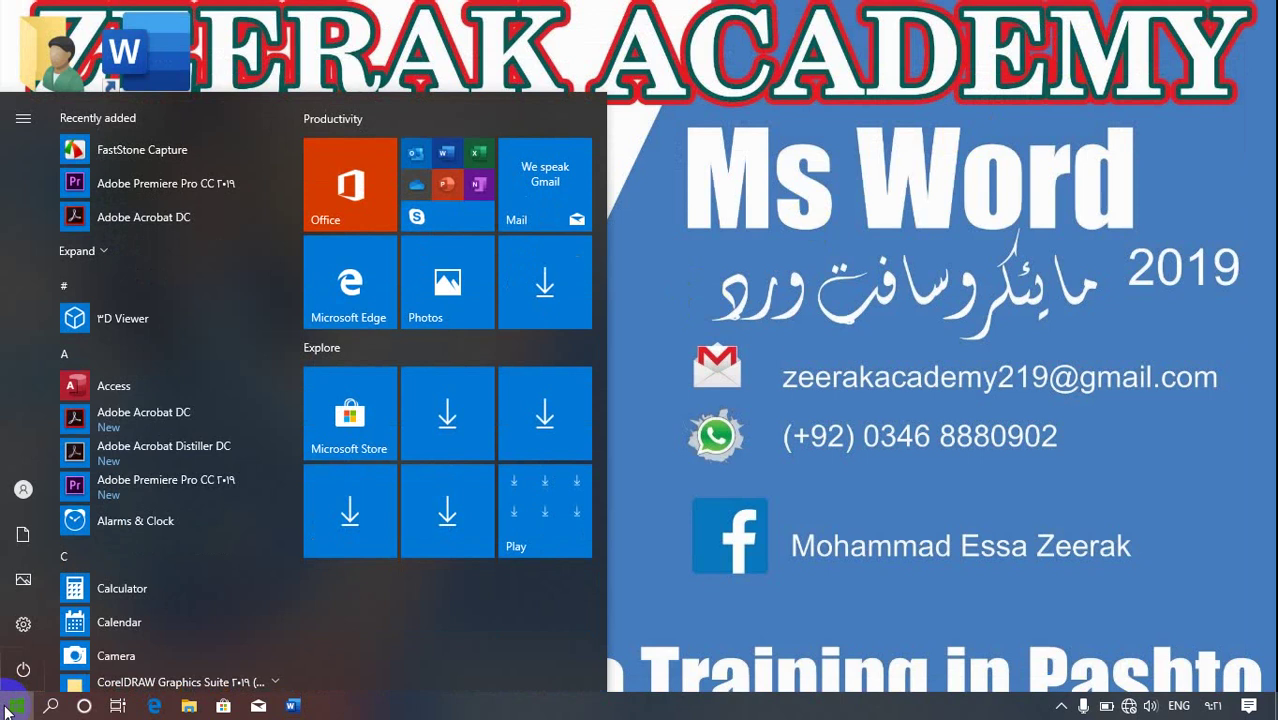
pyautogui.write('snipping tool')
pyautogui.press('BackSpace')
pyautogui.press('BackSpace')
pyautogui.press('BackSpace')
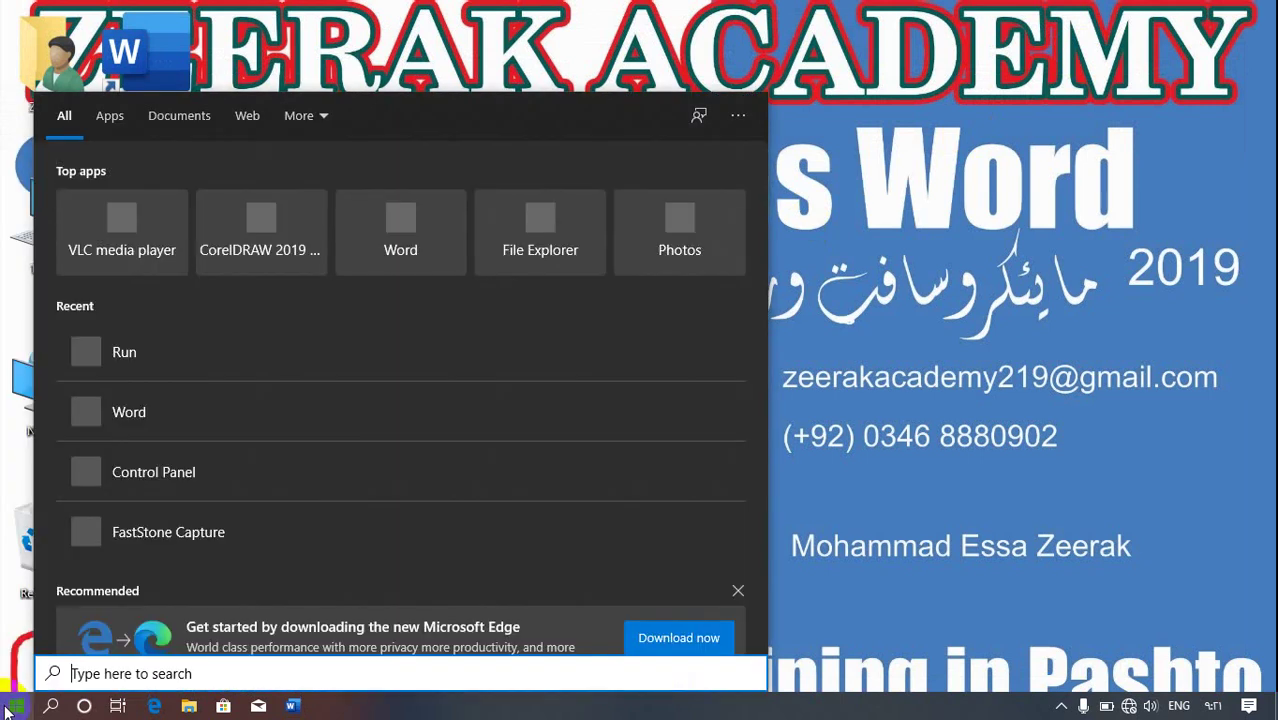
pyautogui.write('ote')
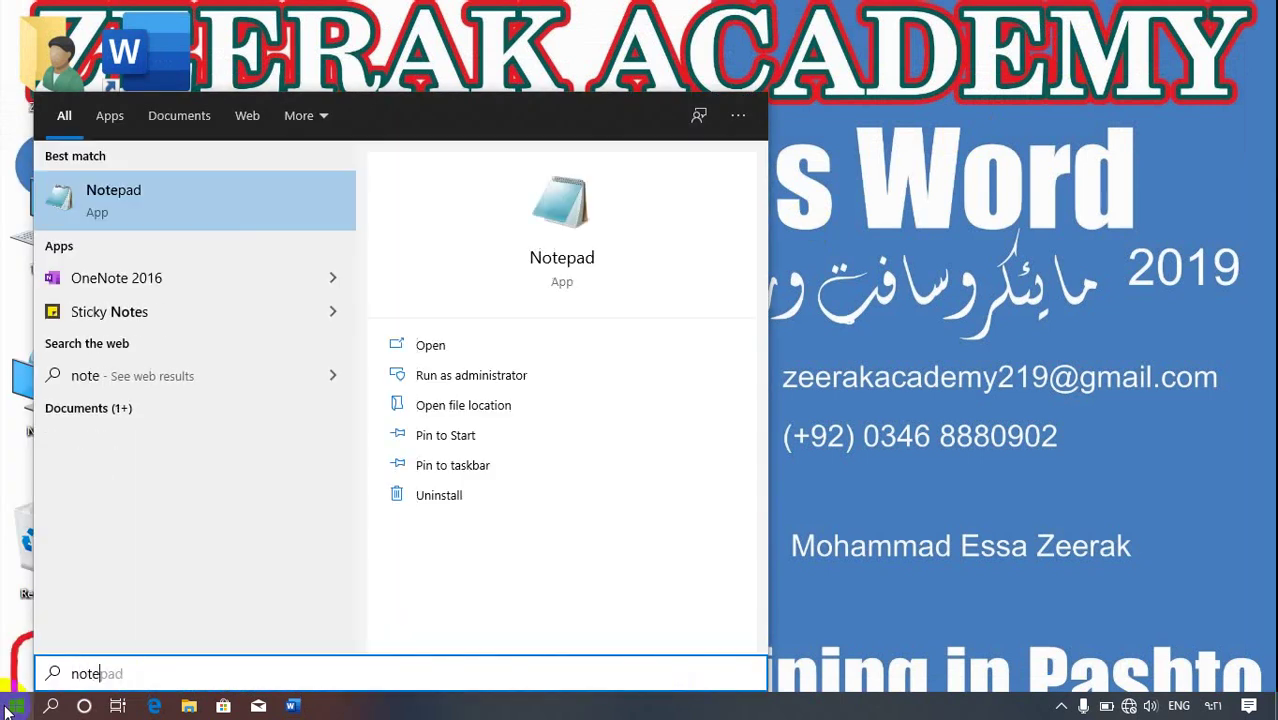
pyautogui.write('pag')
pyautogui.press('Return')
pyautogui.write('start winword')
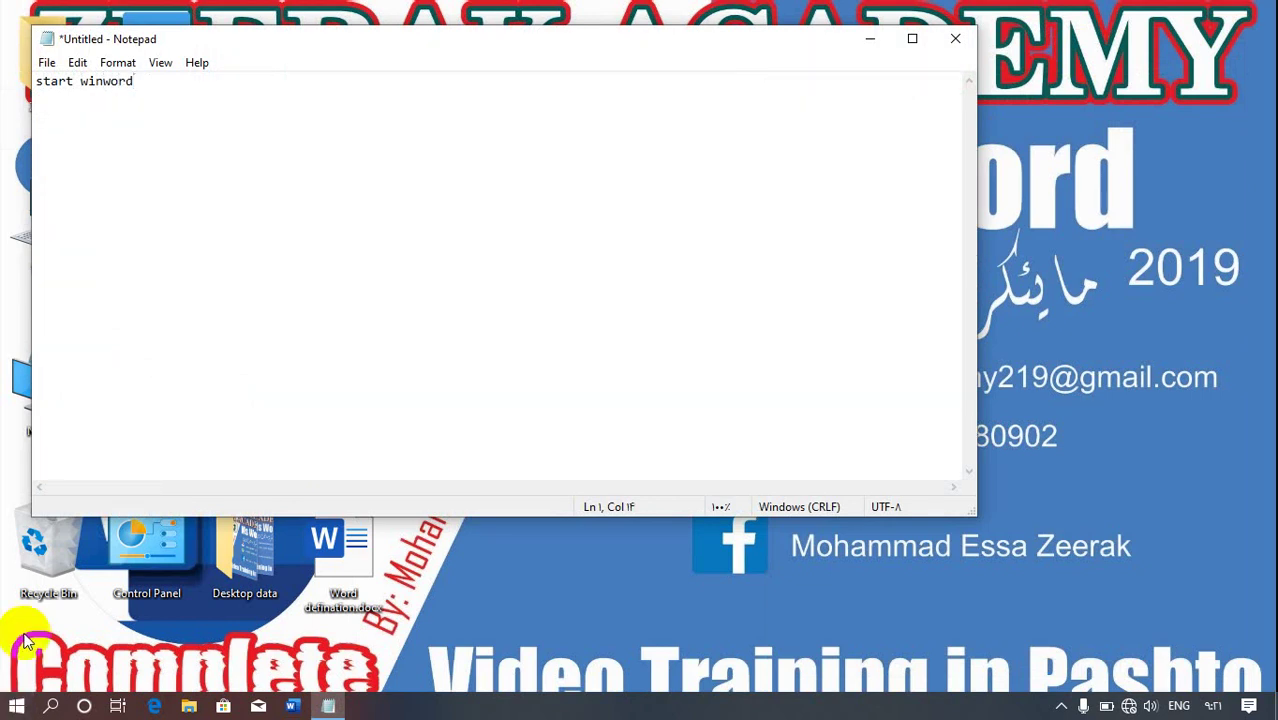
# Save the note to the Desktop as khan.bat, then minimize Notepad
pyautogui.hotkey('ctrl', 's')
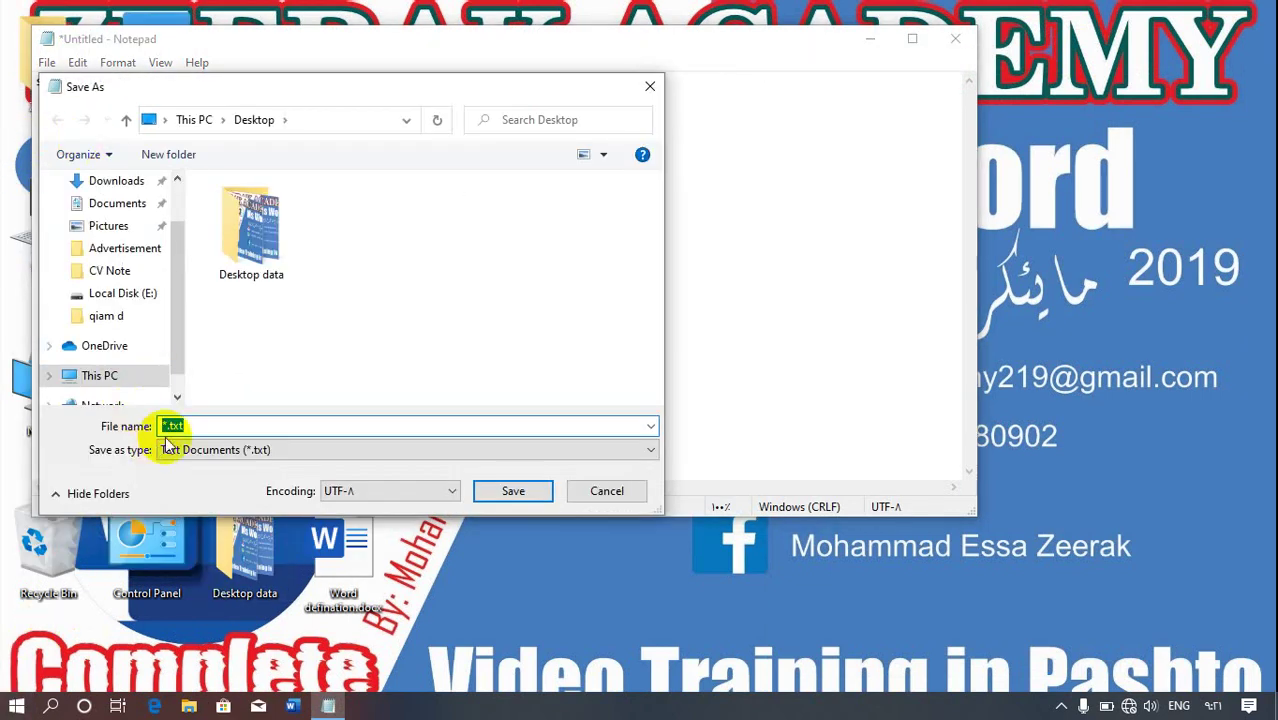
pyautogui.click(178, 218)
pyautogui.moveTo(178, 218); pyautogui.dragTo(178, 196)
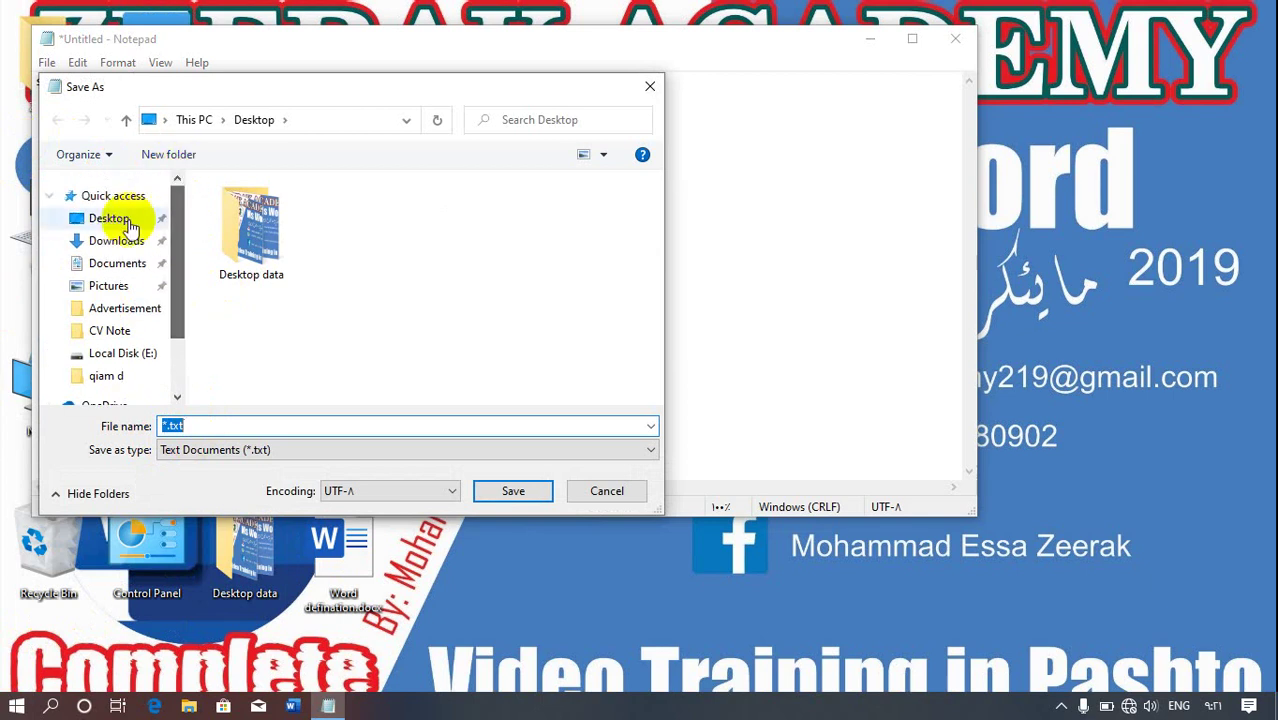
pyautogui.click(120, 219)
pyautogui.click(214, 412)
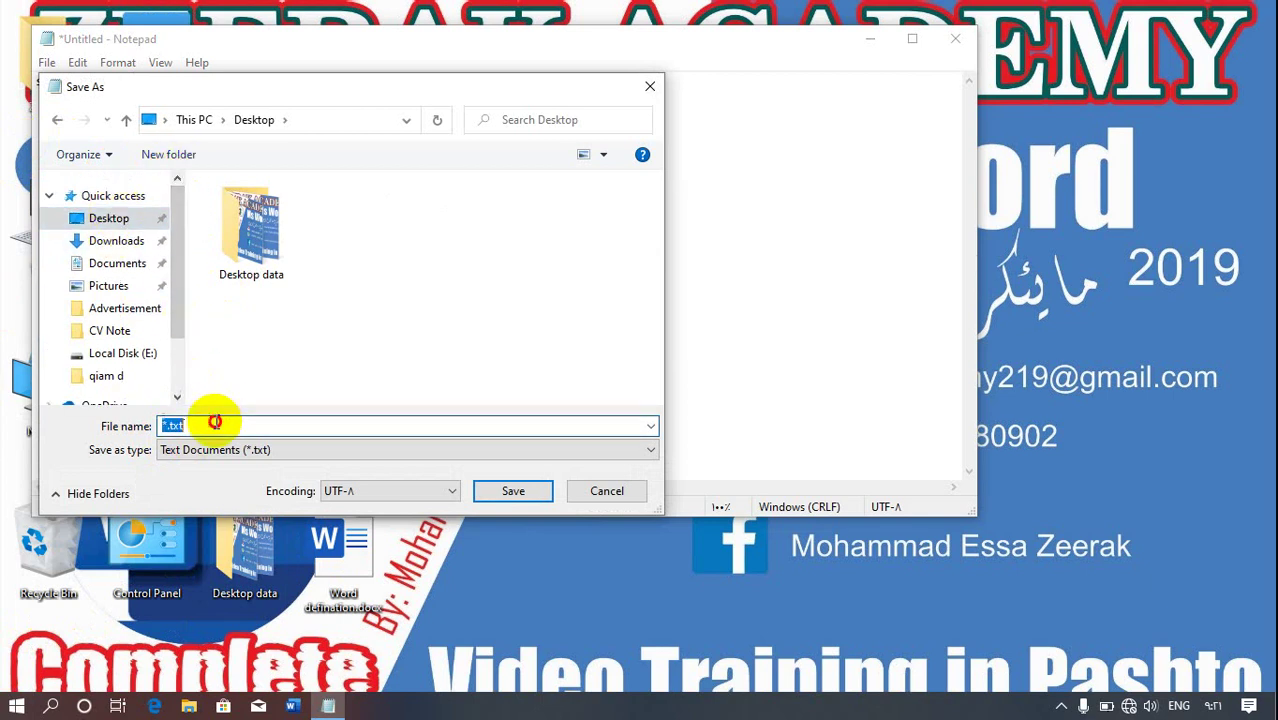
pyautogui.write('khan.bat')
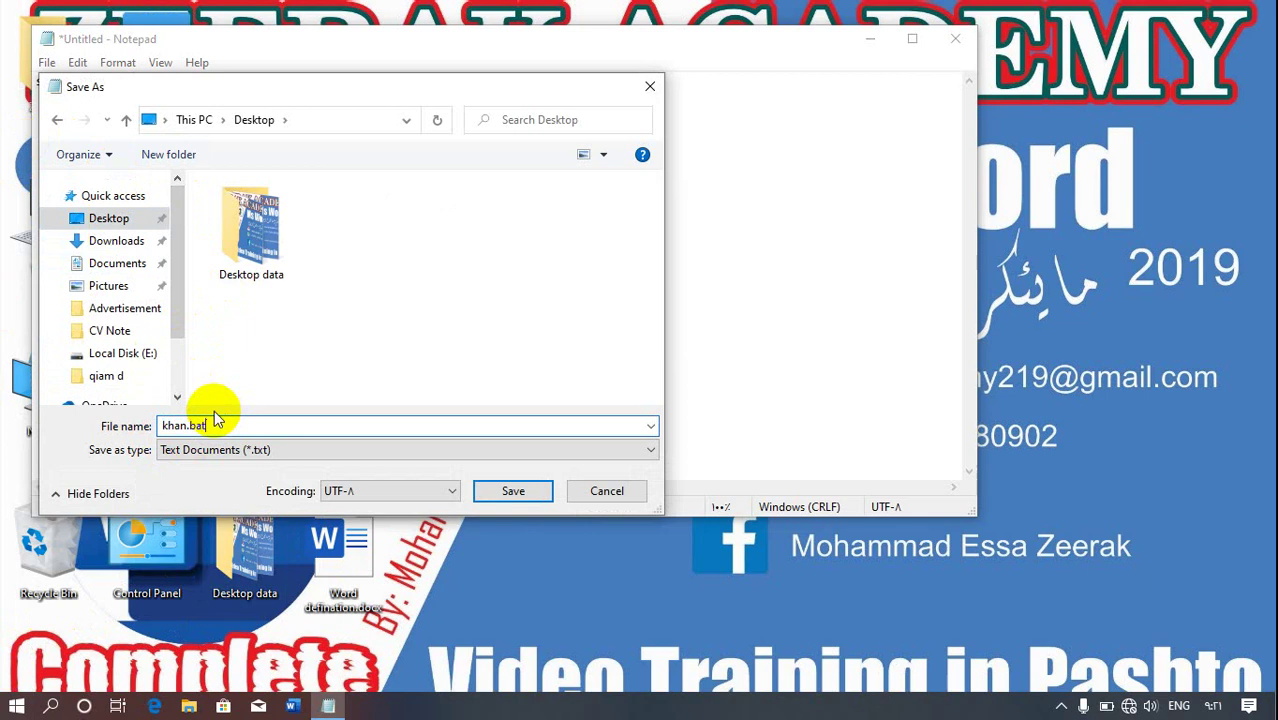
pyautogui.click(510, 491)
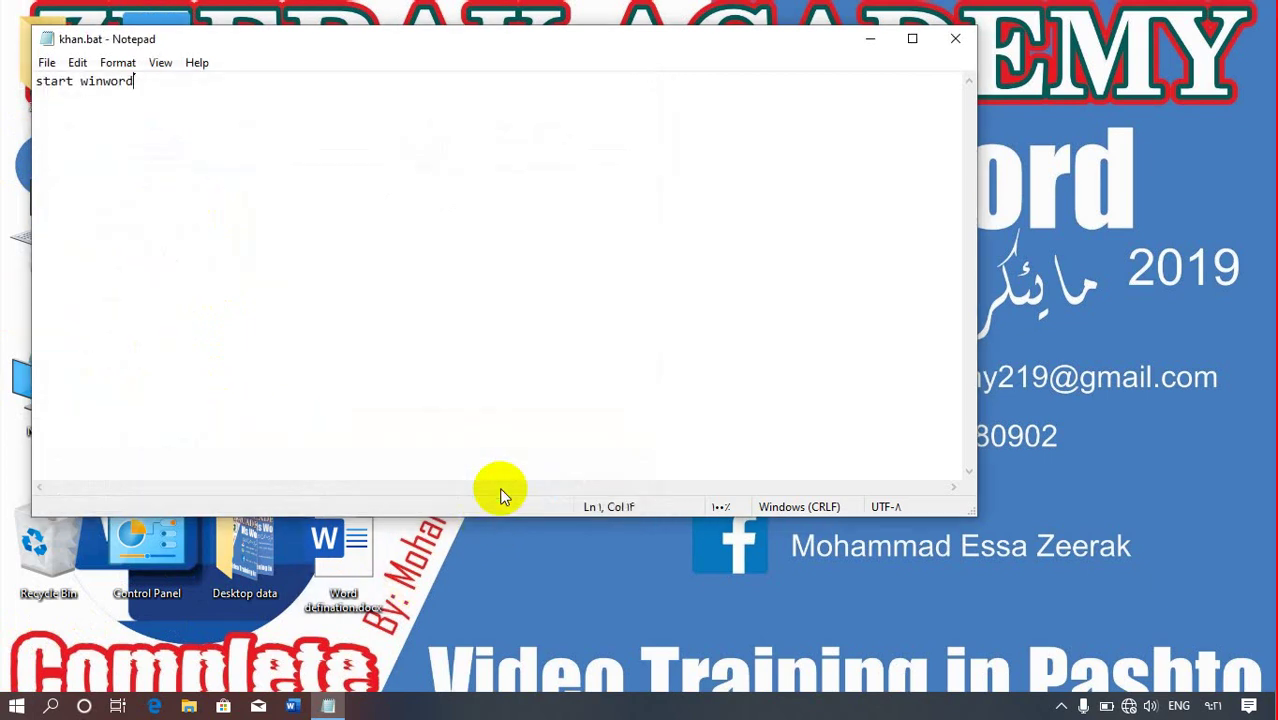
pyautogui.click(869, 40)
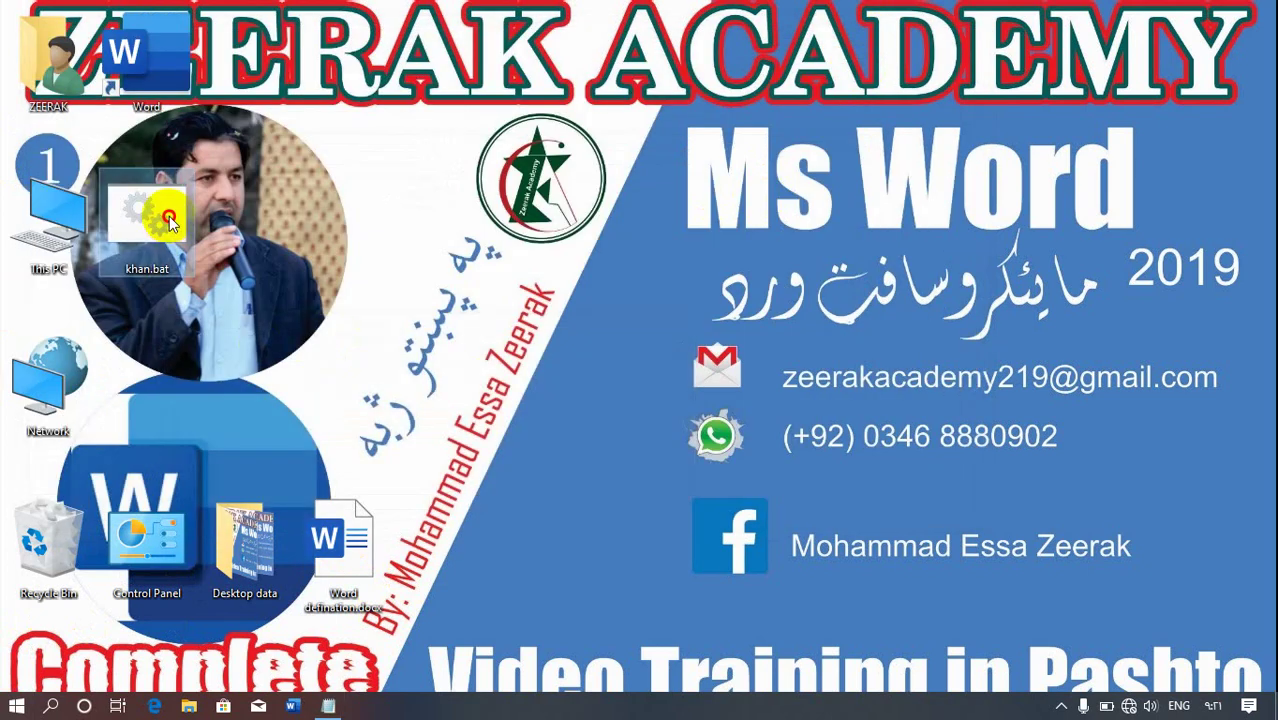
pyautogui.doubleClick(168, 218)
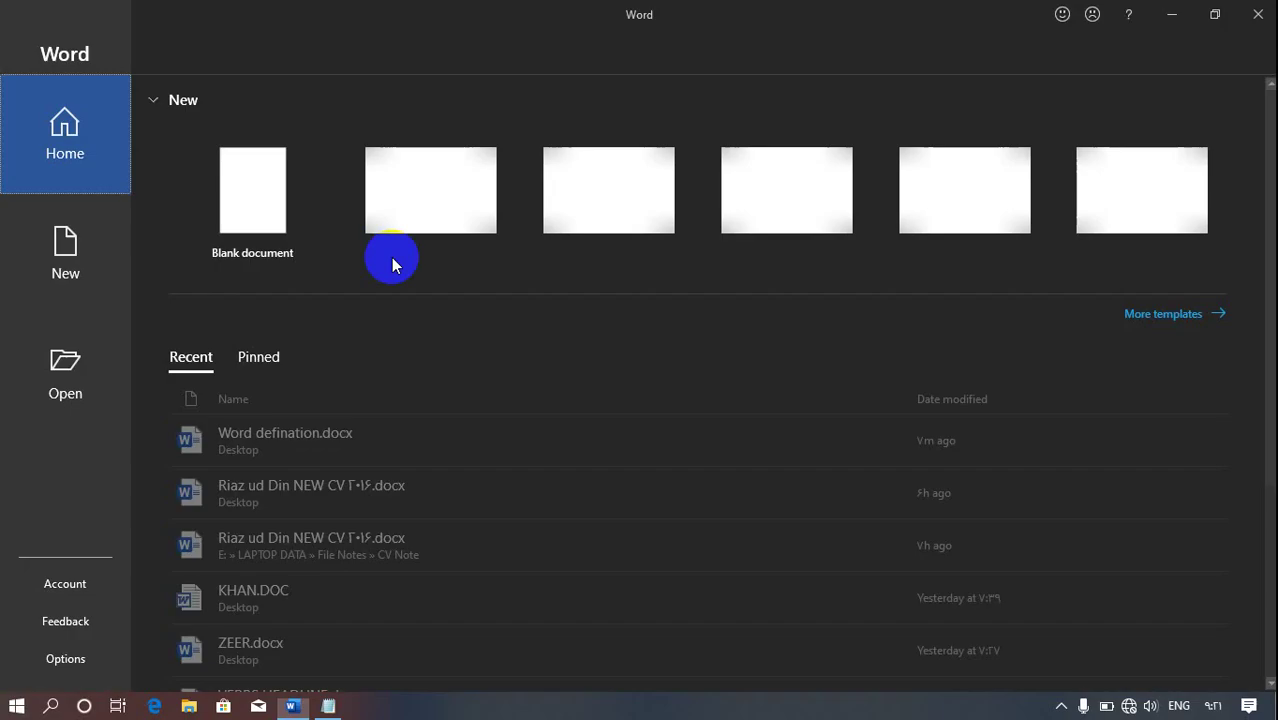
pyautogui.click(213, 209)
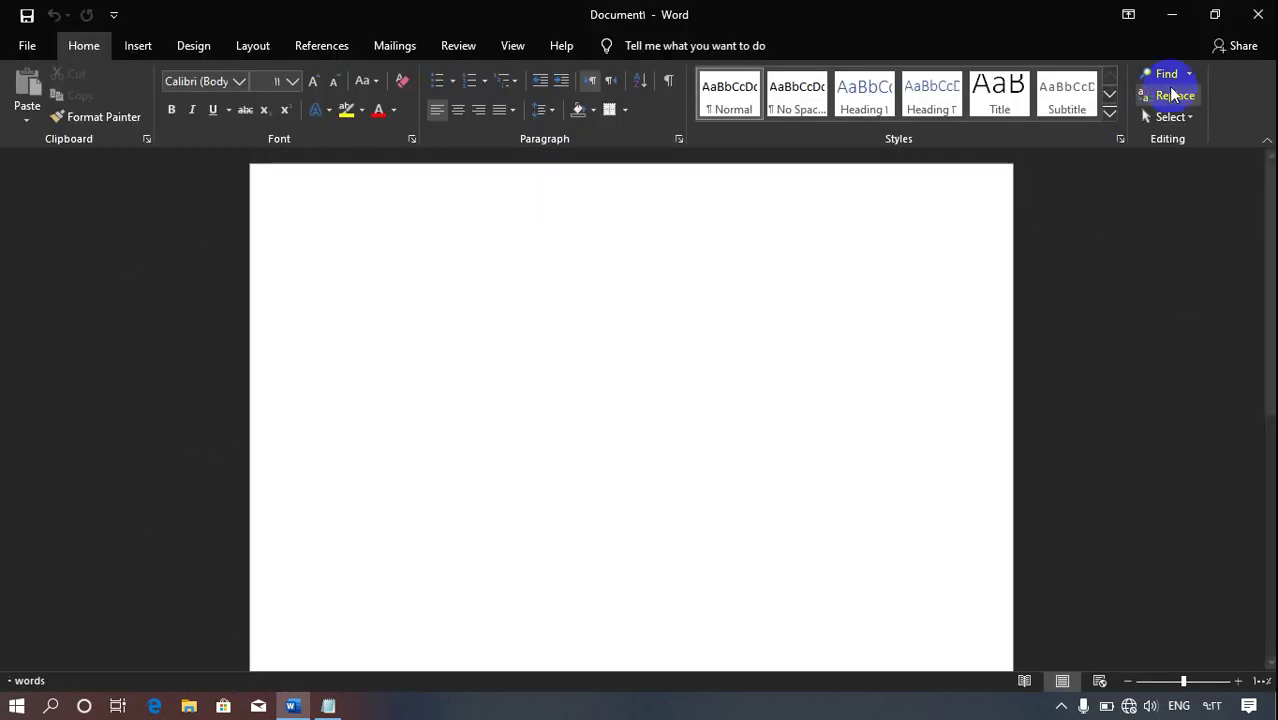
pyautogui.click(1252, 14)
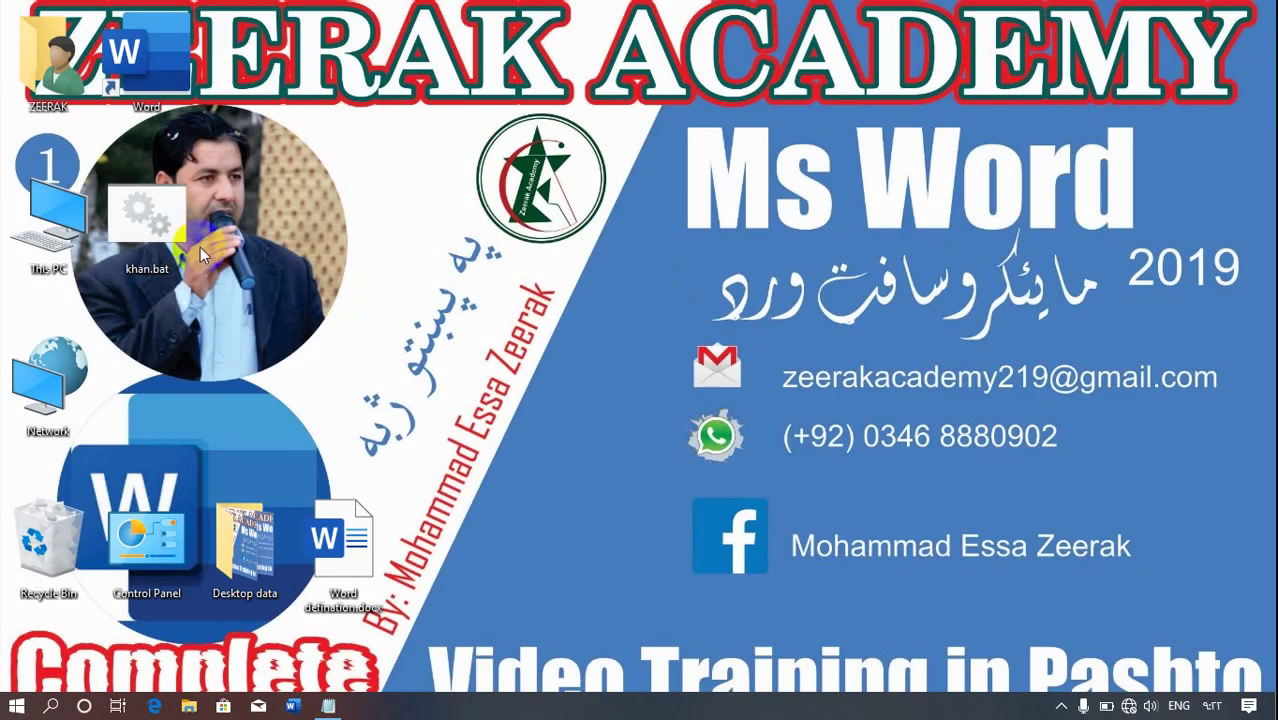
# Move khan.bat from the desktop into C:\Windows\System, opened via Run 'system', granting admin permission
pyautogui.rightClick(137, 235)
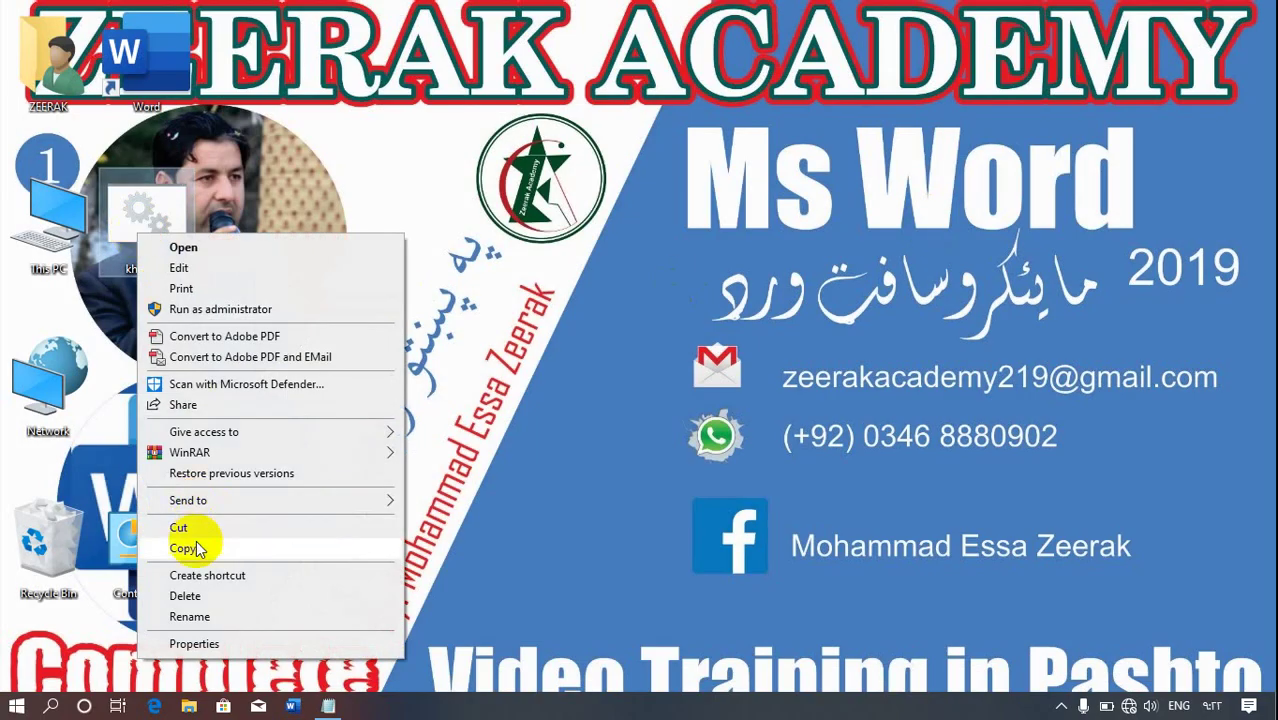
pyautogui.click(178, 526)
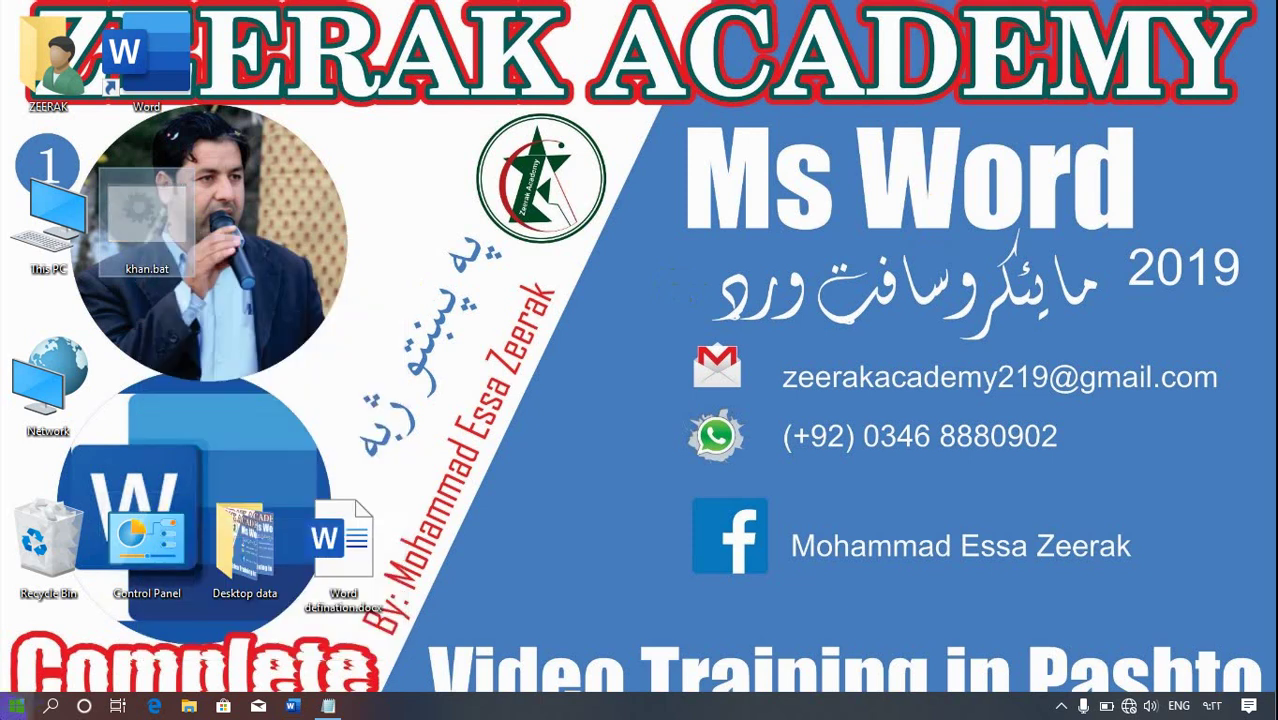
pyautogui.click(20, 707)
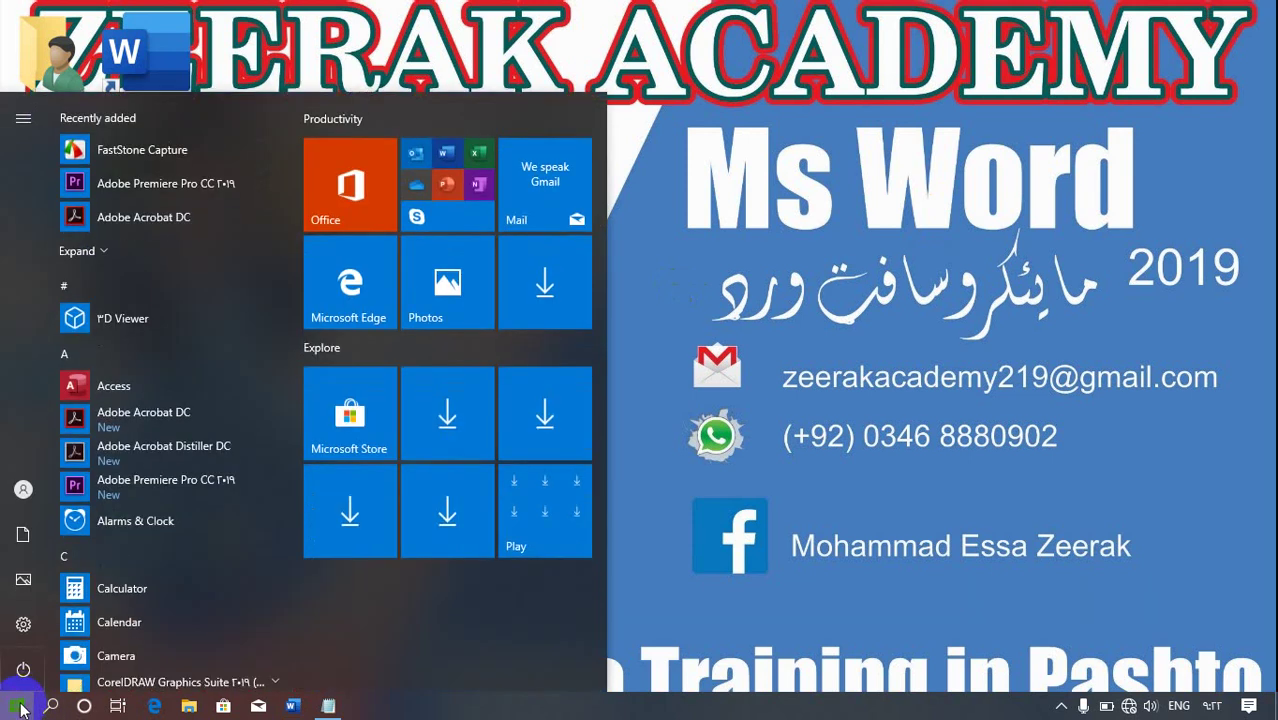
pyautogui.write('run')
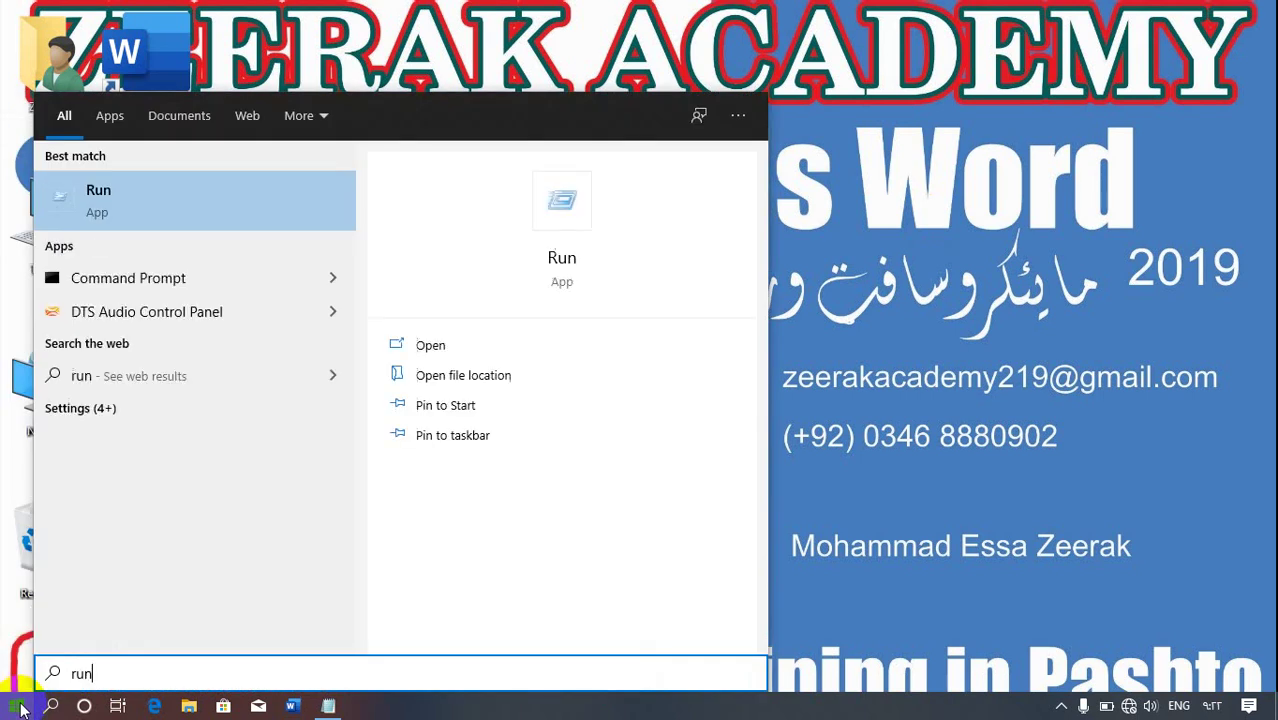
pyautogui.press('Return')
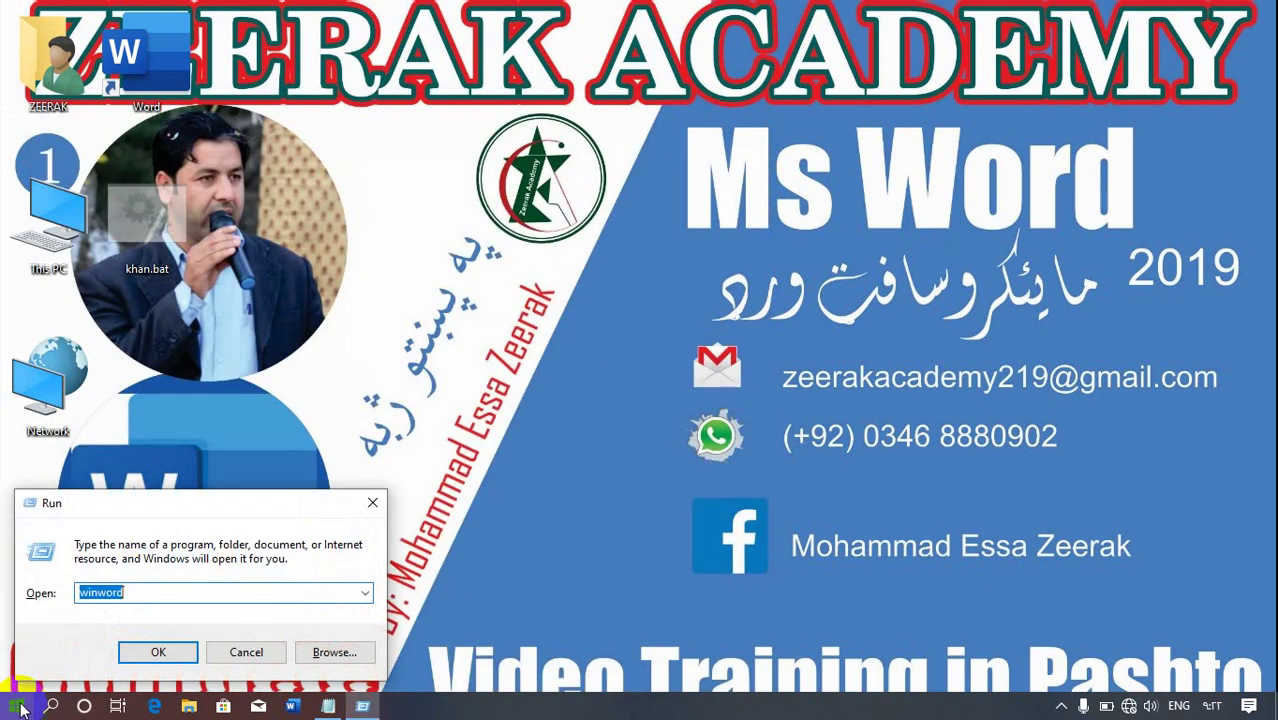
pyautogui.write('system ۳۲')
pyautogui.press('Return')
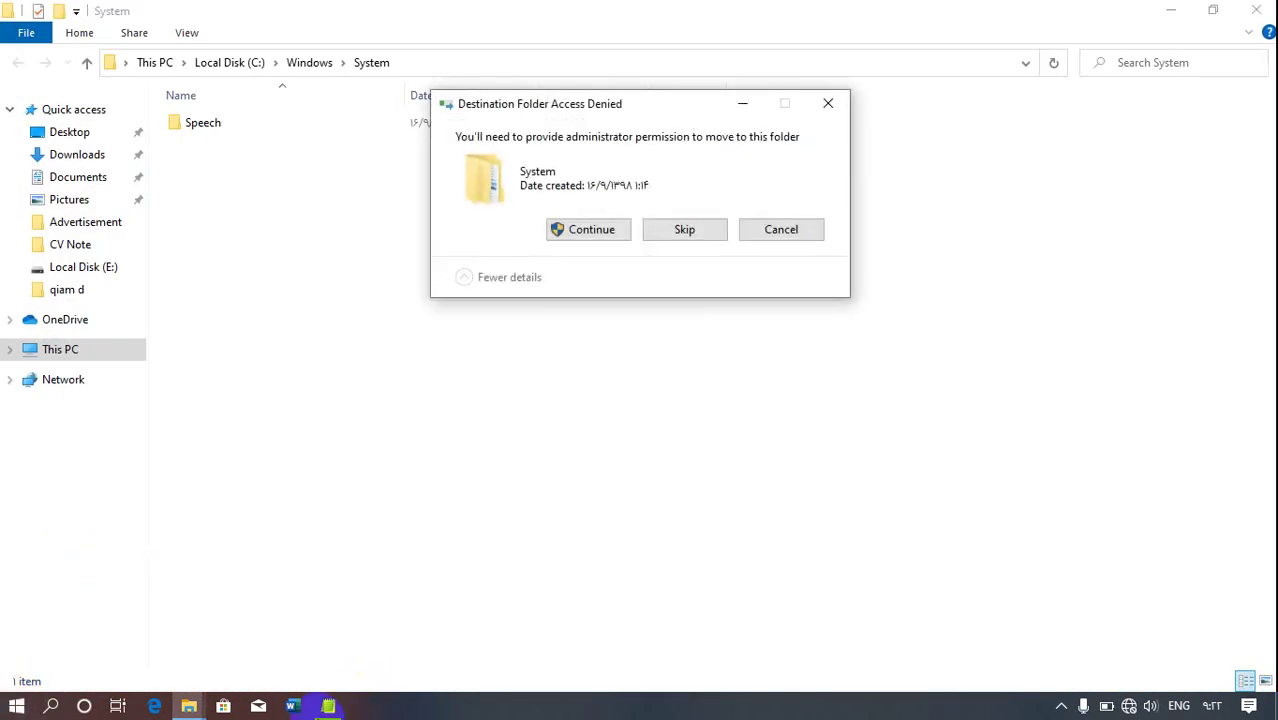
pyautogui.click(593, 231)
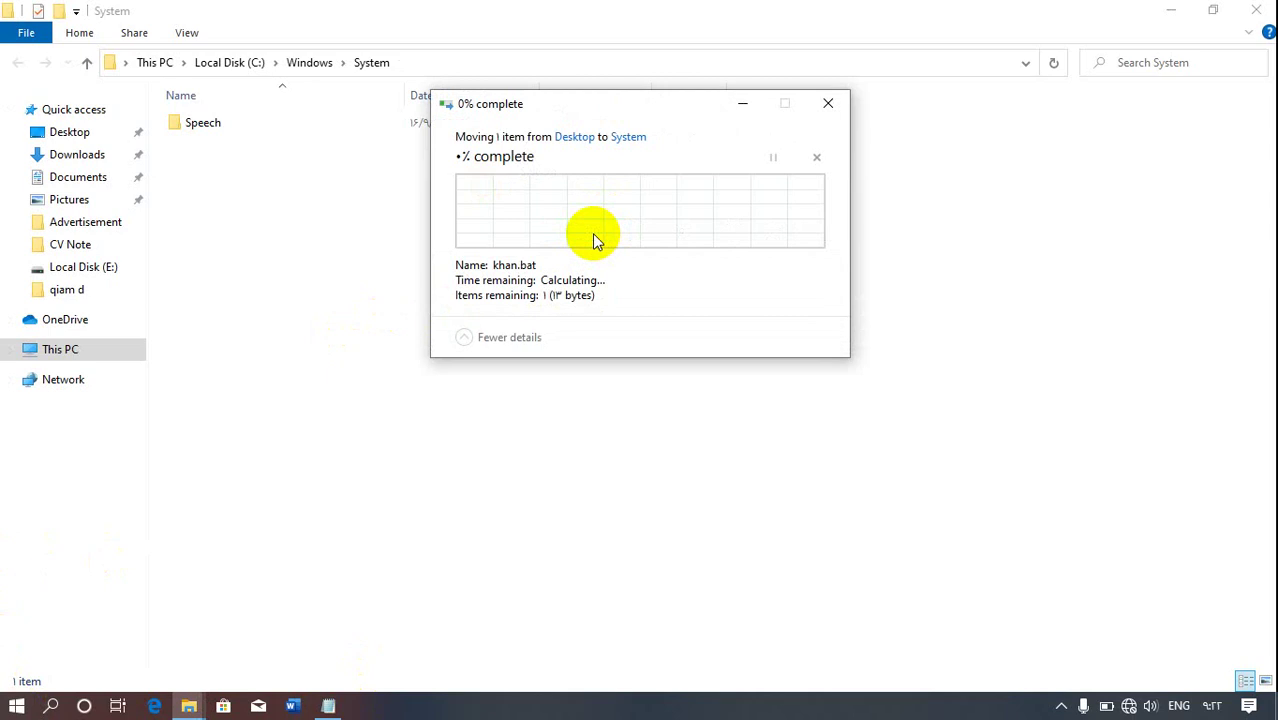
pyautogui.click(1252, 10)
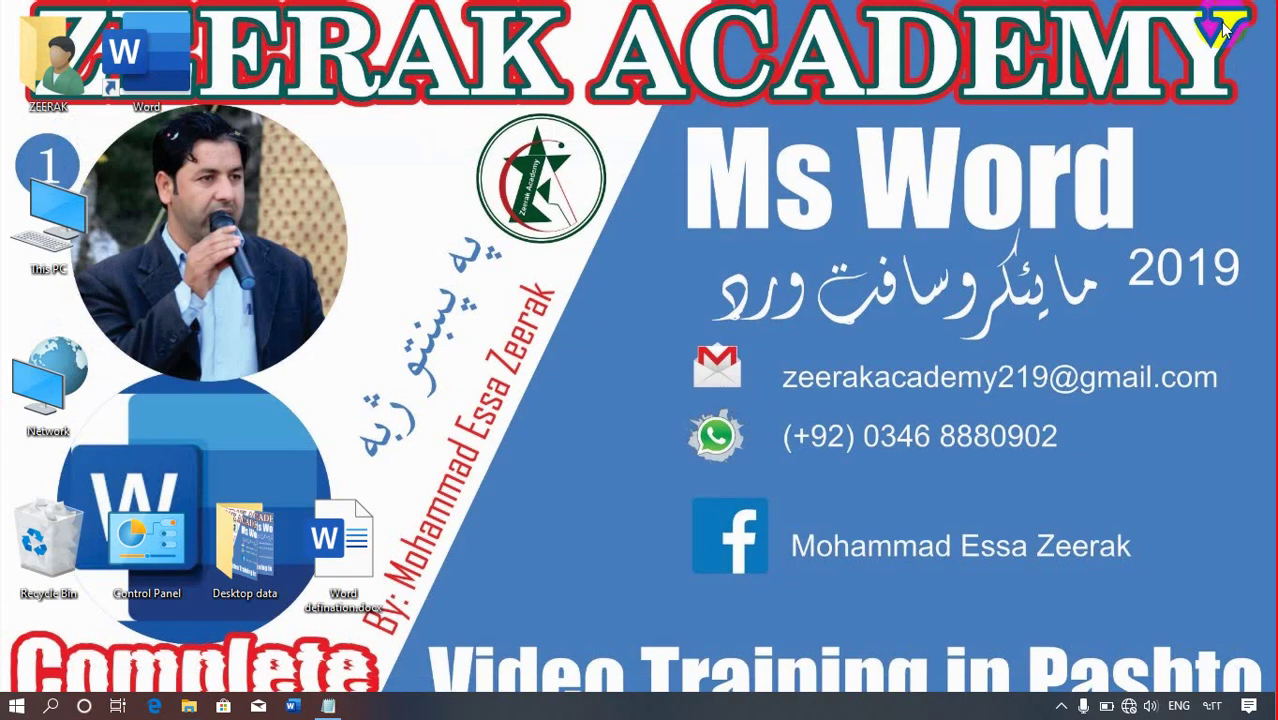
# Run 'khan' from the Run dialog and dismiss the 'Windows cannot find' error
pyautogui.click(52, 706)
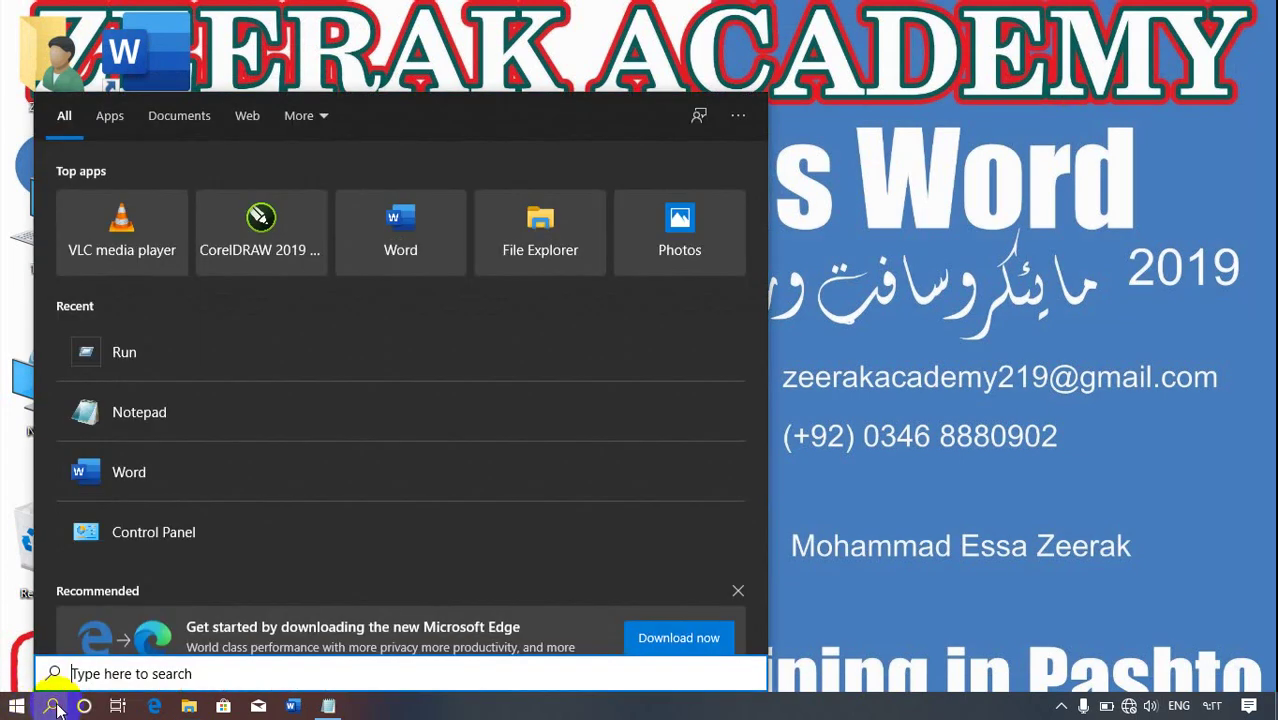
pyautogui.write('run')
pyautogui.press('Return')
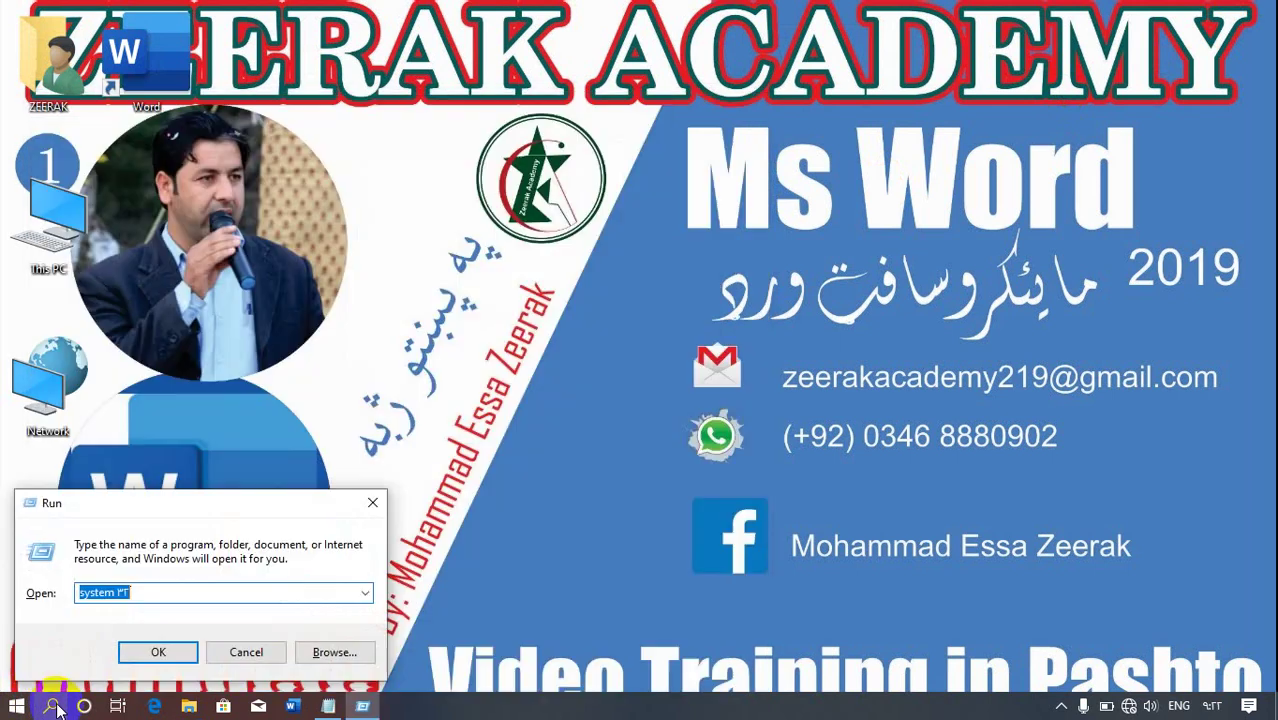
pyautogui.write('khan')
pyautogui.press('Return')
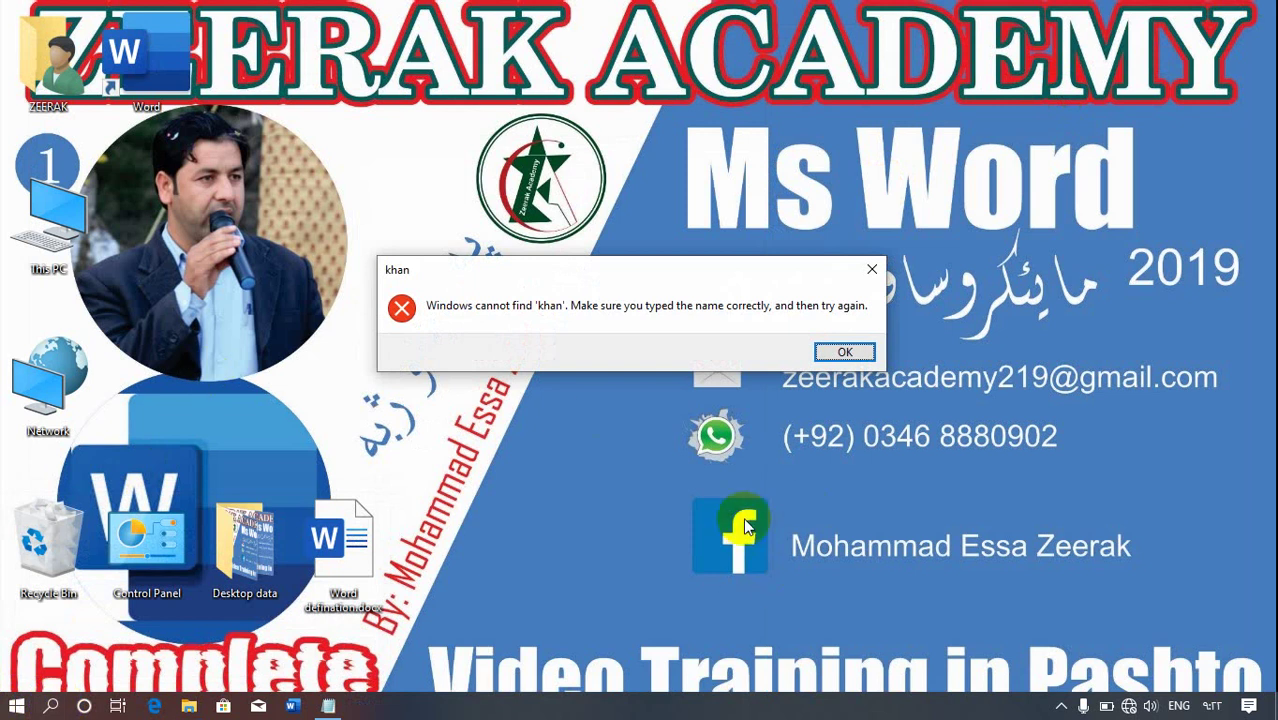
pyautogui.click(840, 354)
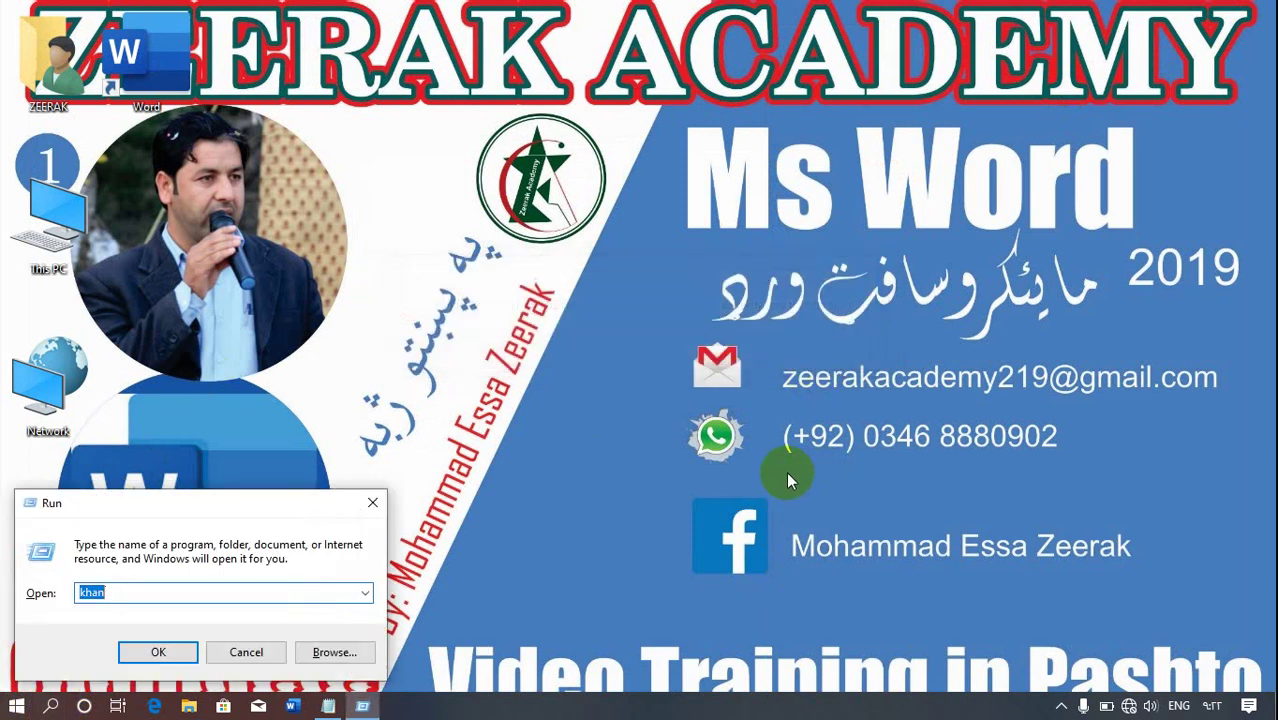
# Retry the command as KHAN, which again fails to be found
pyautogui.press('BackSpace')
pyautogui.write('JGAB')
pyautogui.press('BackSpace')
pyautogui.press('BackSpace')
pyautogui.press('BackSpace')
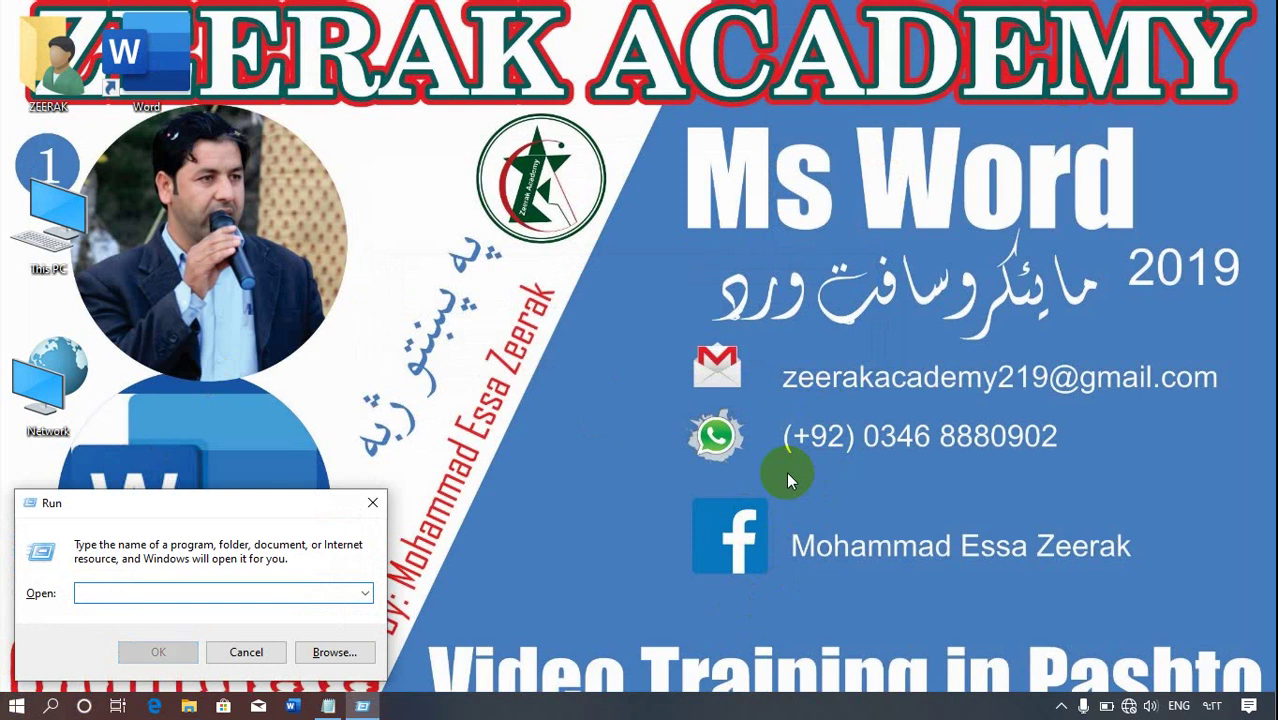
pyautogui.press('Return')
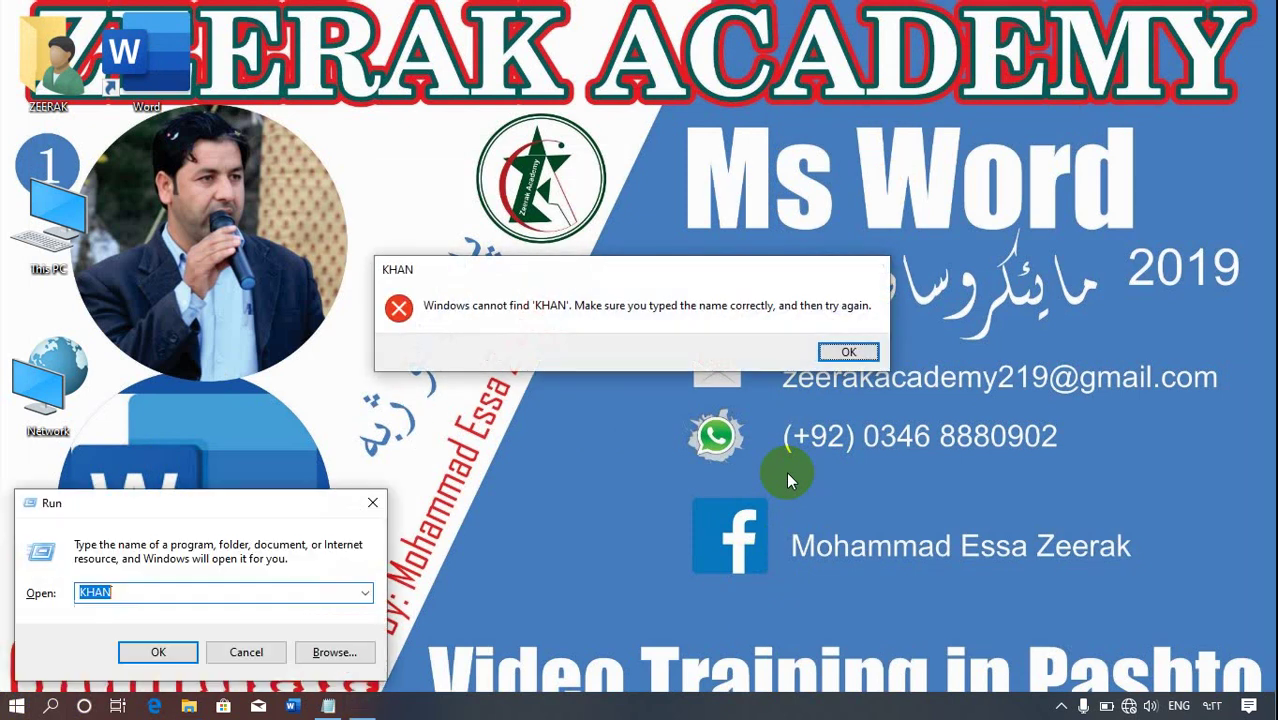
# Refresh the desktop twice so its icons redraw in a new order
pyautogui.rightClick(512, 174)
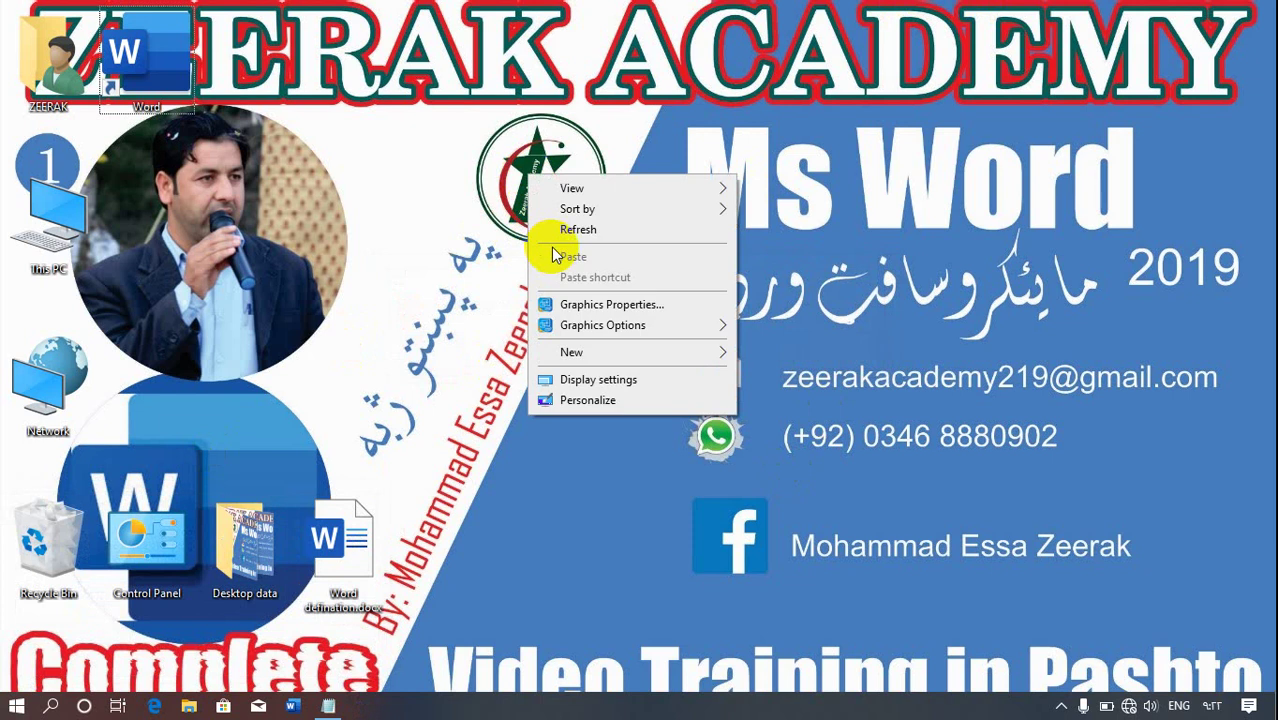
pyautogui.click(586, 231)
pyautogui.click(1061, 706)
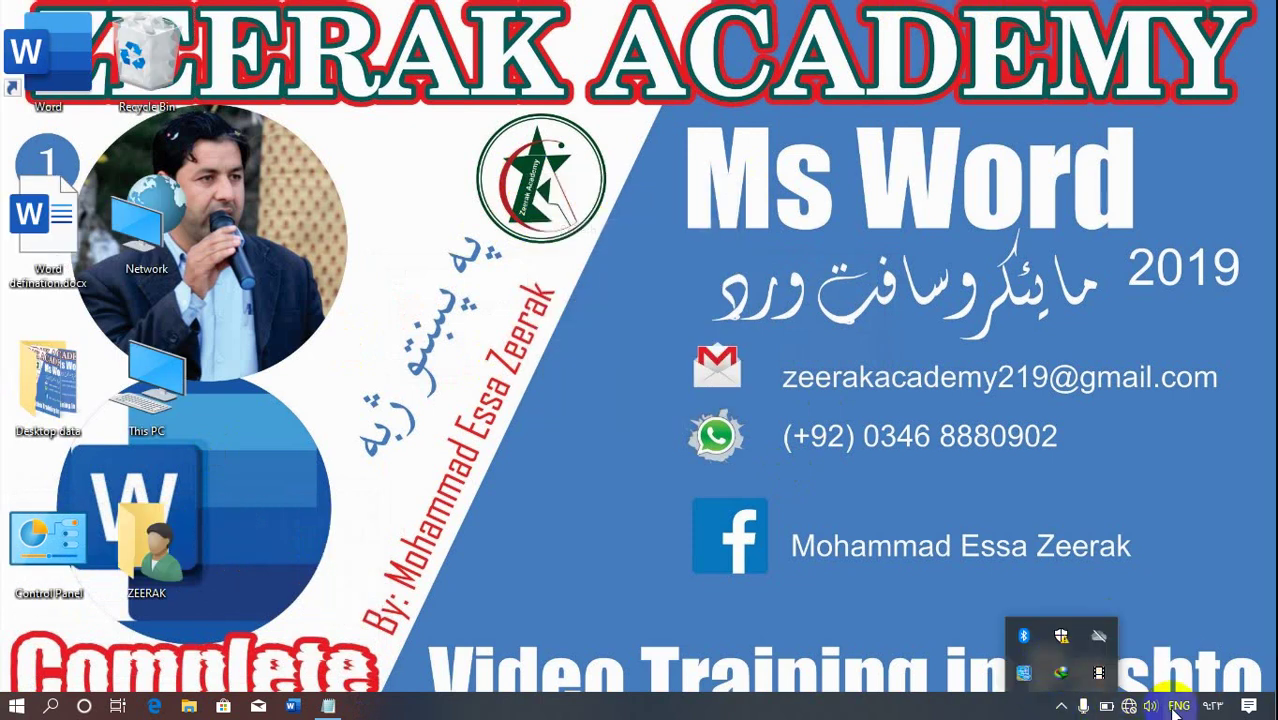
pyautogui.rightClick(710, 390)
pyautogui.click(748, 431)
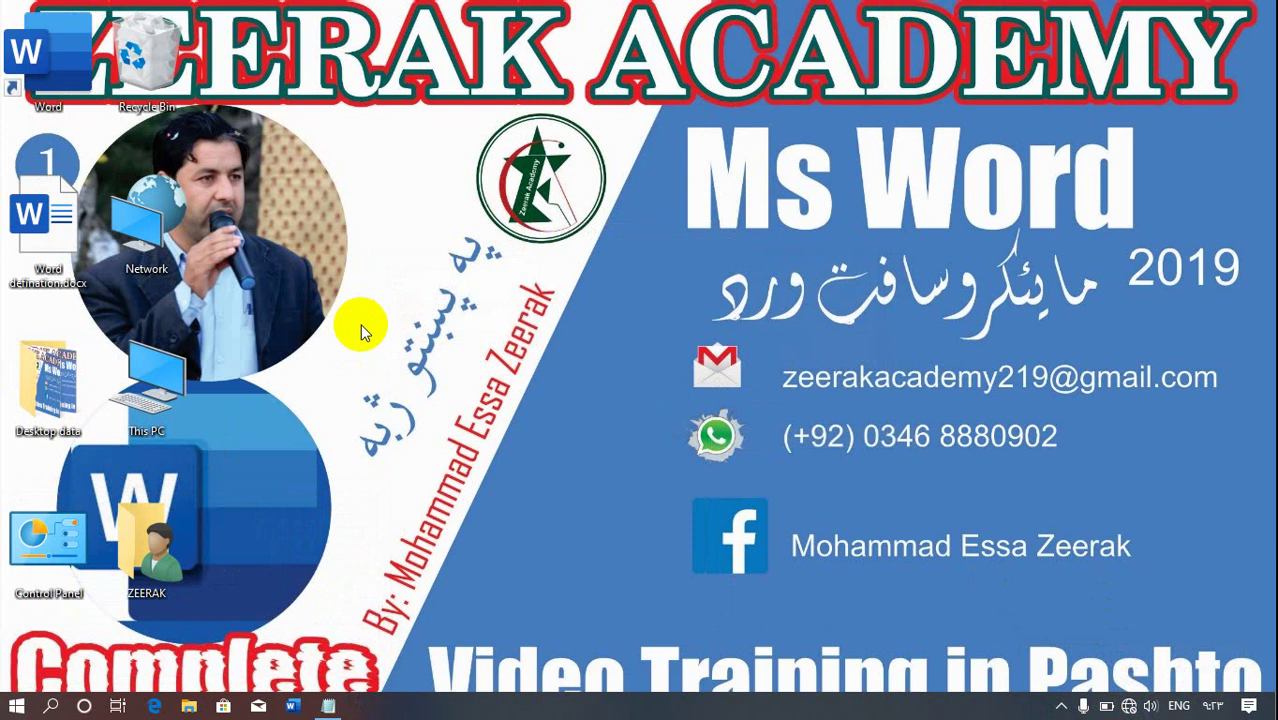
pyautogui.click(305, 330)
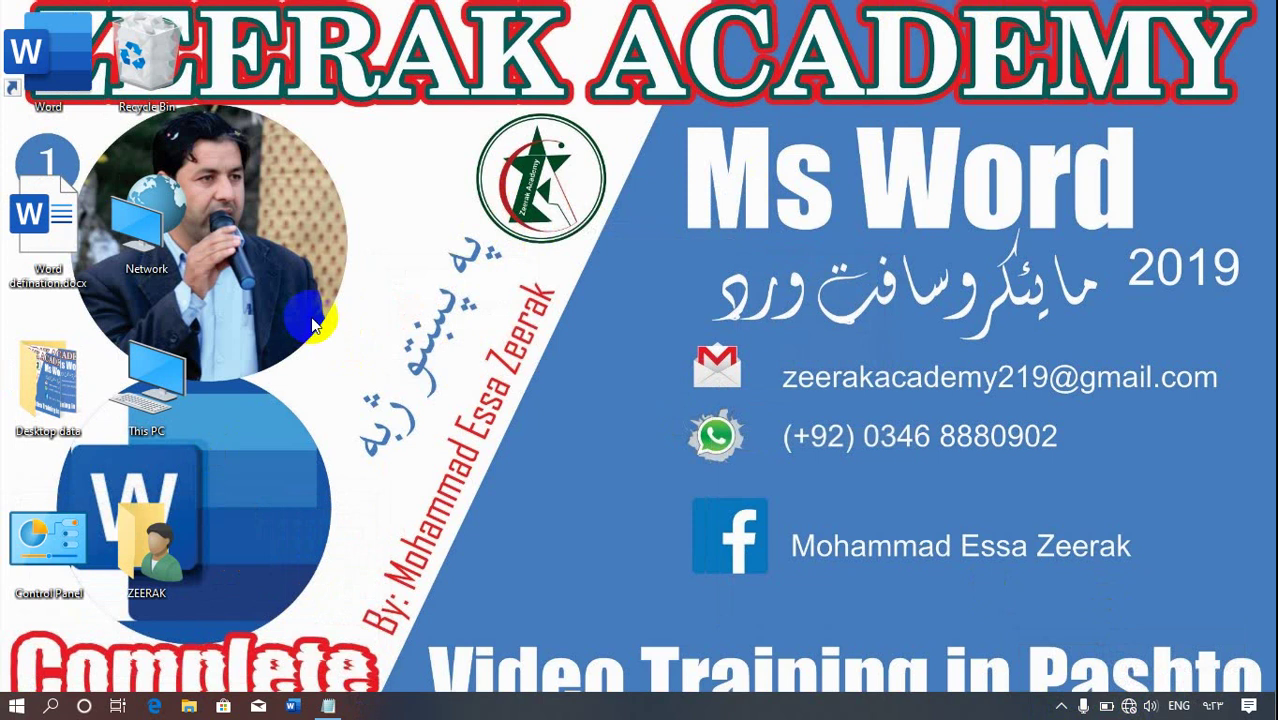
# Start a new Notepad note containing the line 'start winword'
pyautogui.click(50, 706)
pyautogui.write('Ni')
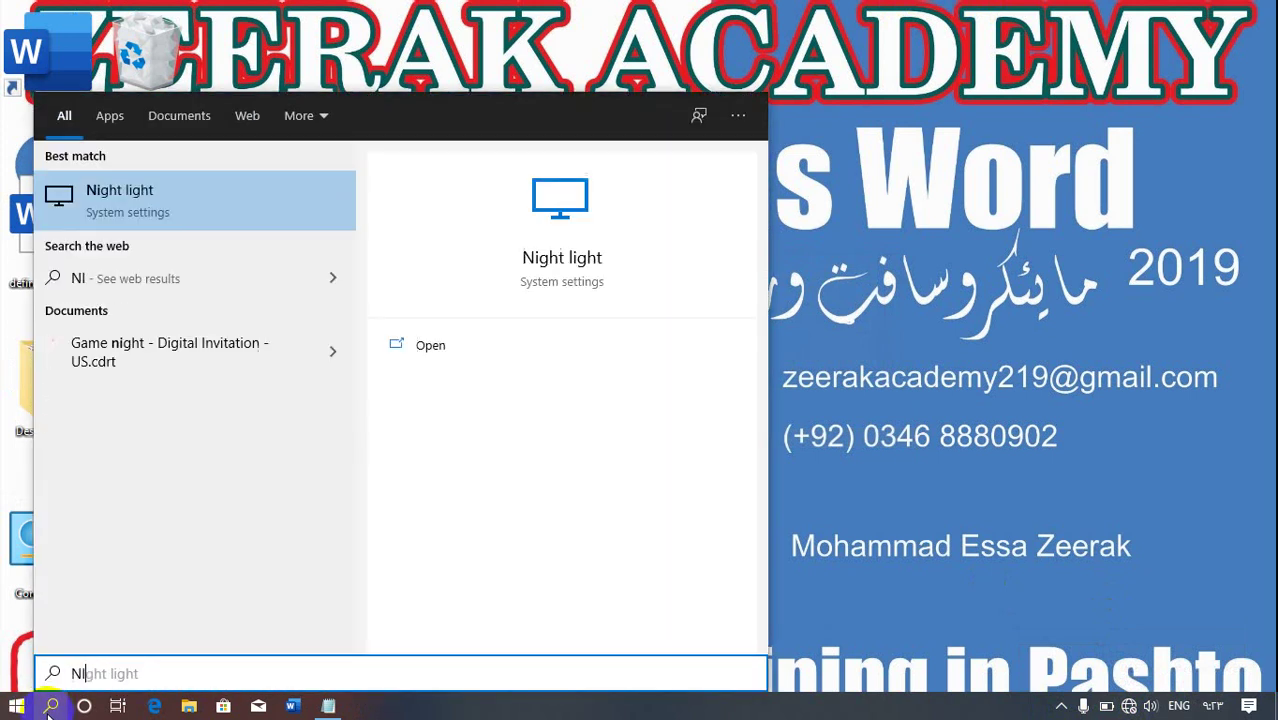
pyautogui.press('BackSpace')
pyautogui.write('OTE')
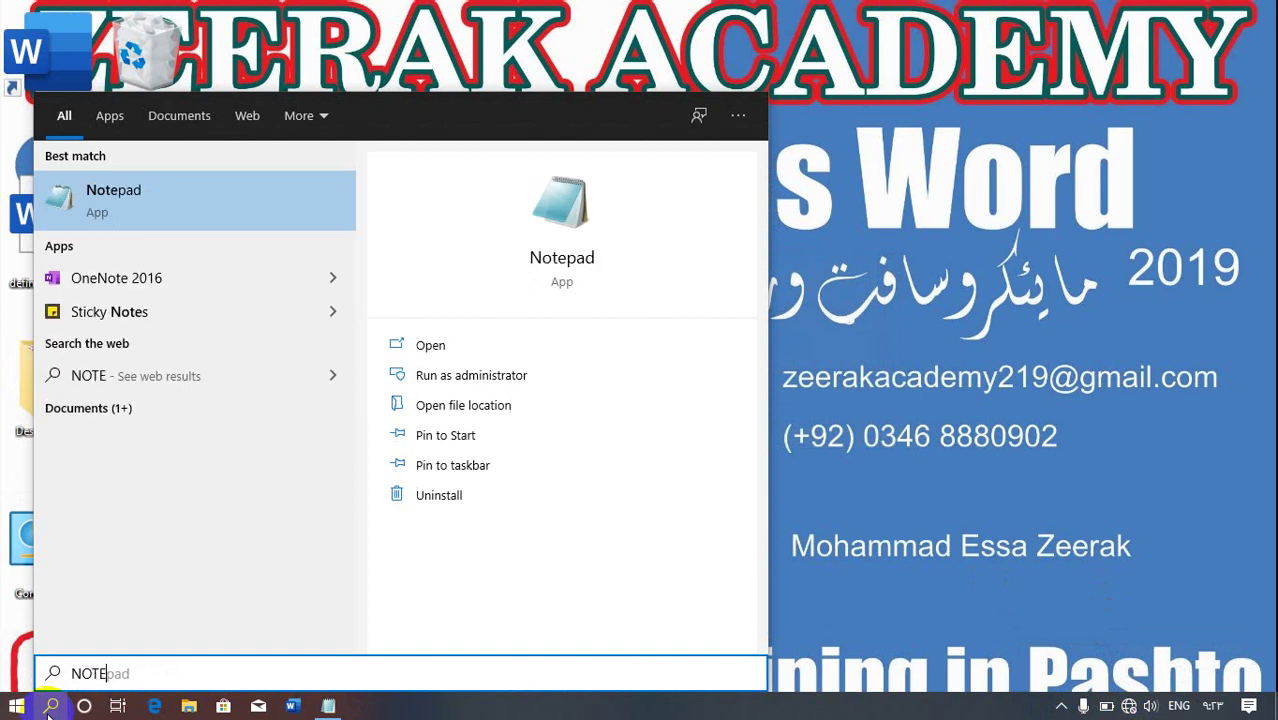
pyautogui.press('Return')
pyautogui.write('S')
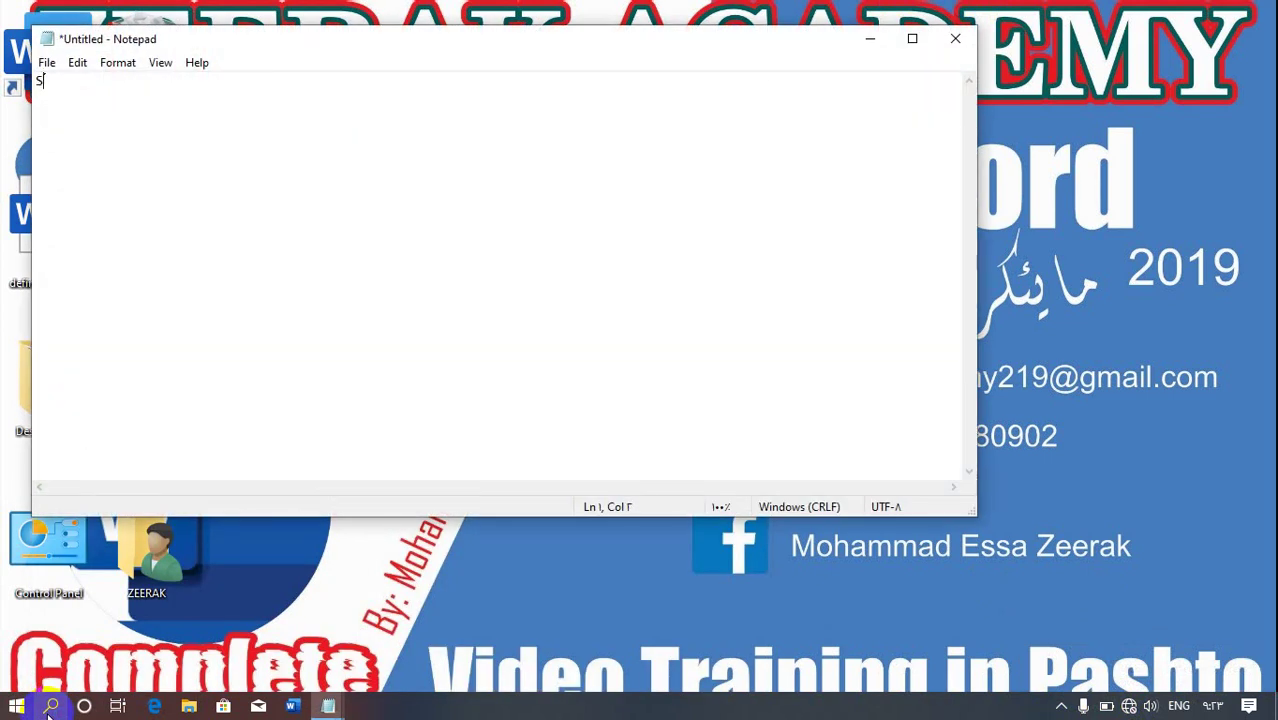
pyautogui.press('BackSpace')
pyautogui.write('tart')
pyautogui.write(' winword')
# Save the note to the Desktop as jan.bat
pyautogui.click(46, 63)
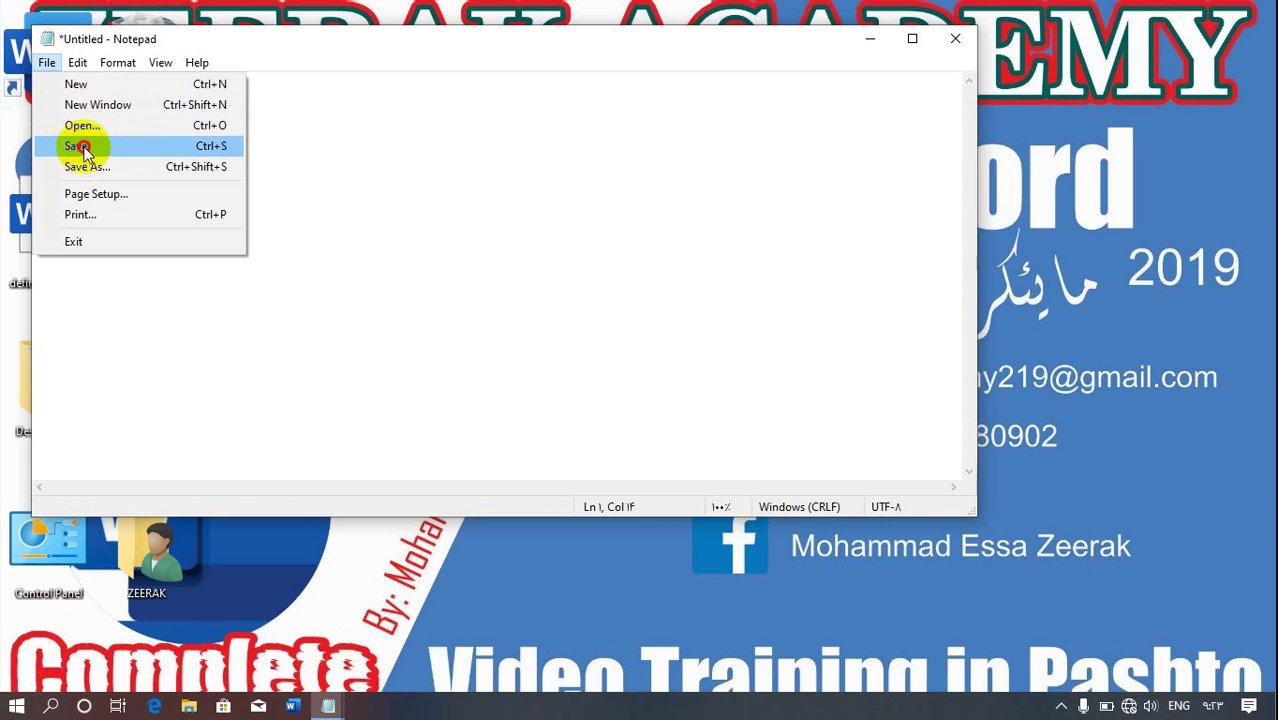
pyautogui.click(78, 146)
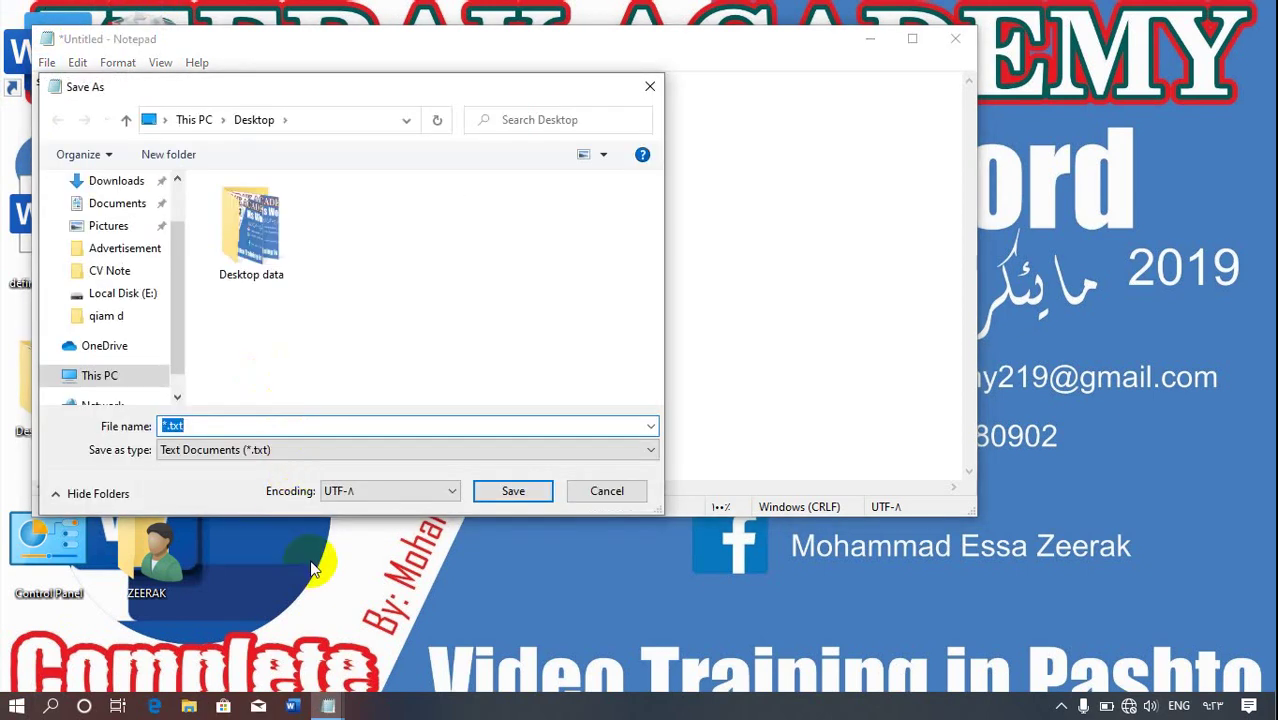
pyautogui.write('.b')
pyautogui.write('at')
pyautogui.press('Return')
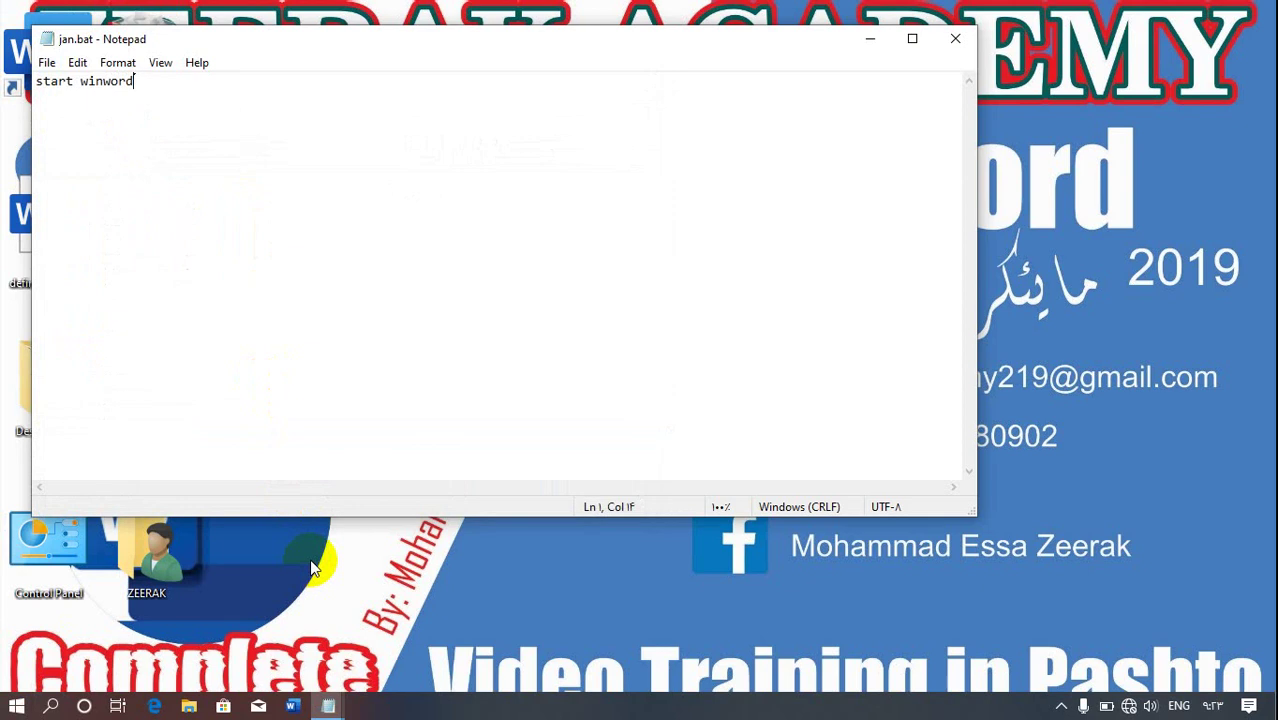
# Close Notepad and cut jan.bat from the desktop
pyautogui.click(955, 38)
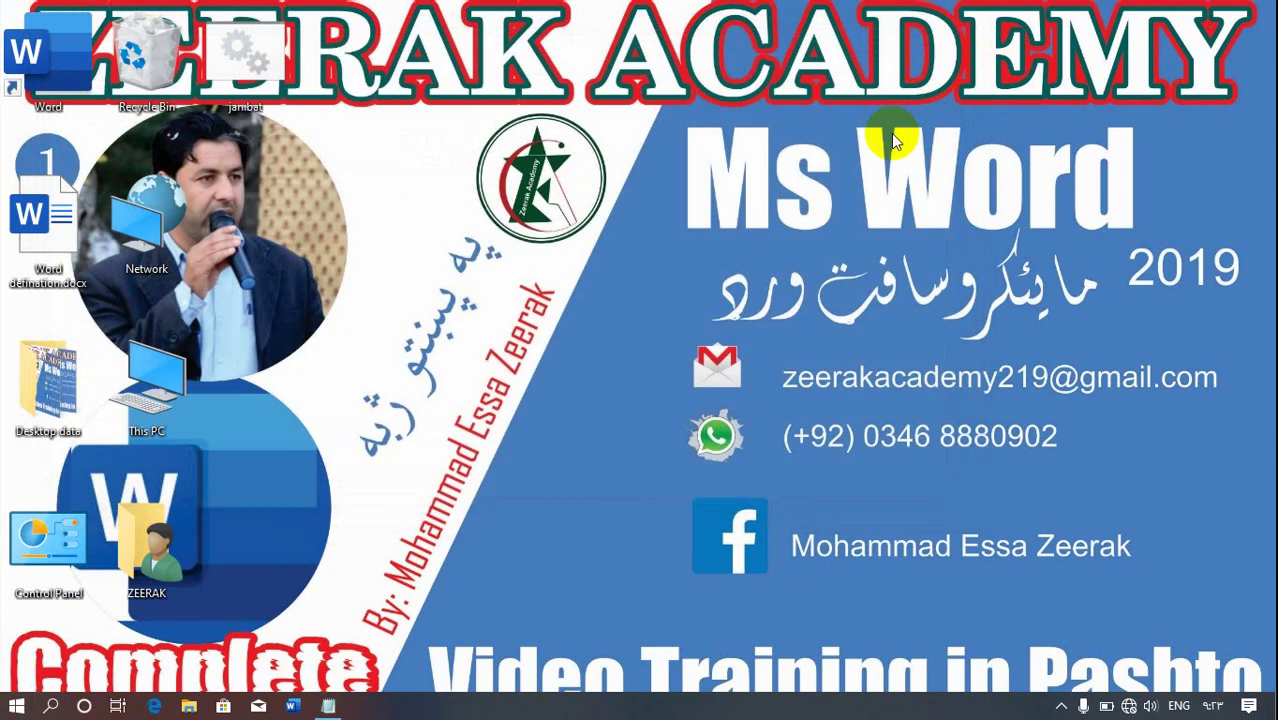
pyautogui.rightClick(273, 75)
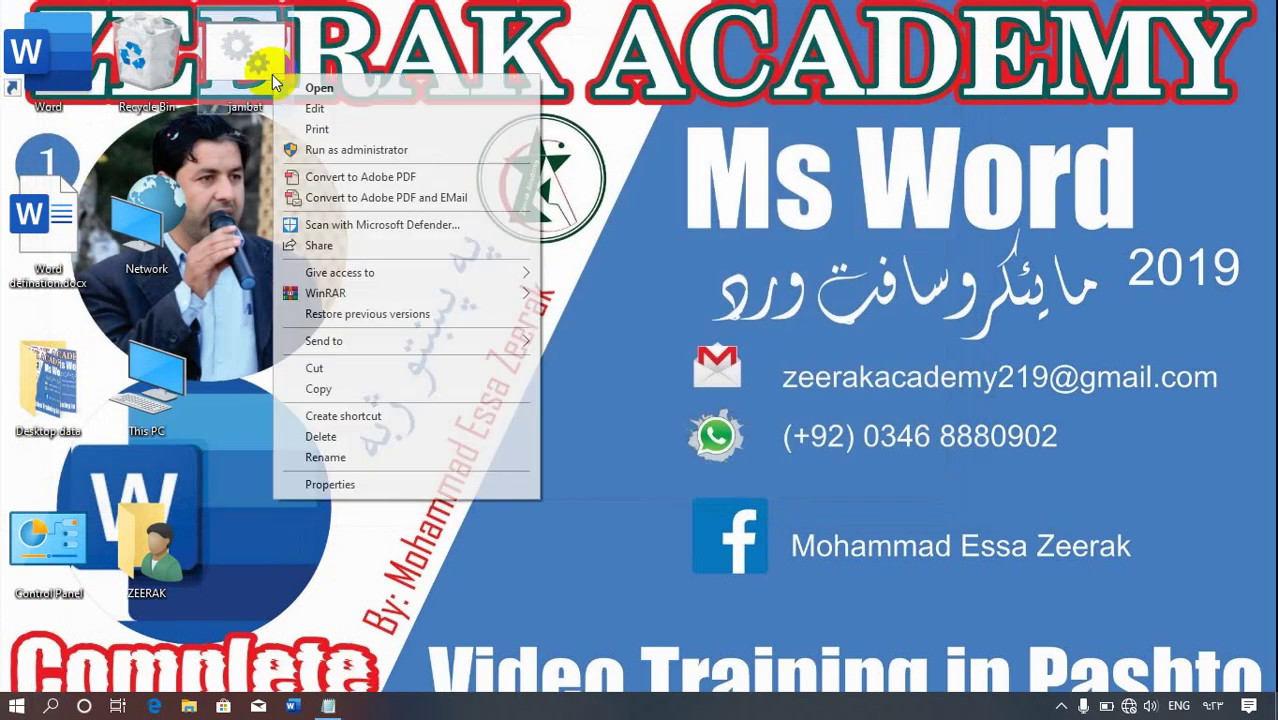
pyautogui.click(316, 368)
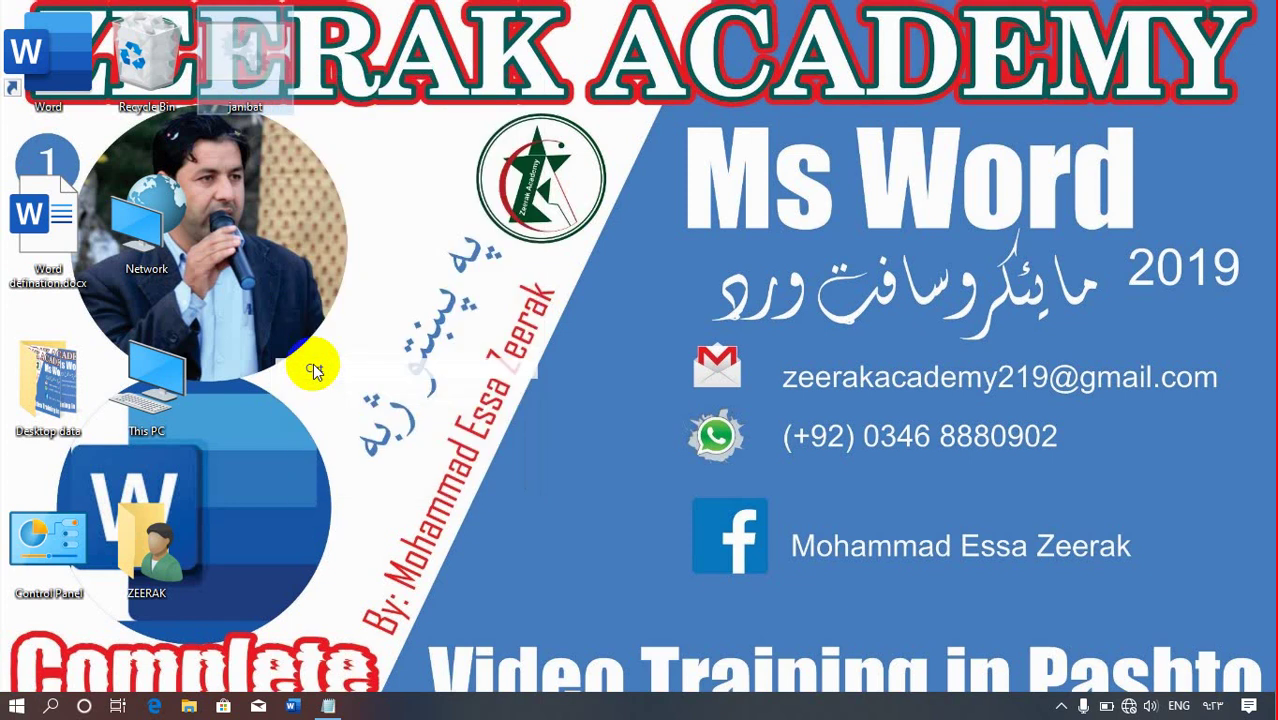
# Open the Windows System folder from Run and approve moving jan.bat into it
pyautogui.click(52, 706)
pyautogui.write('r')
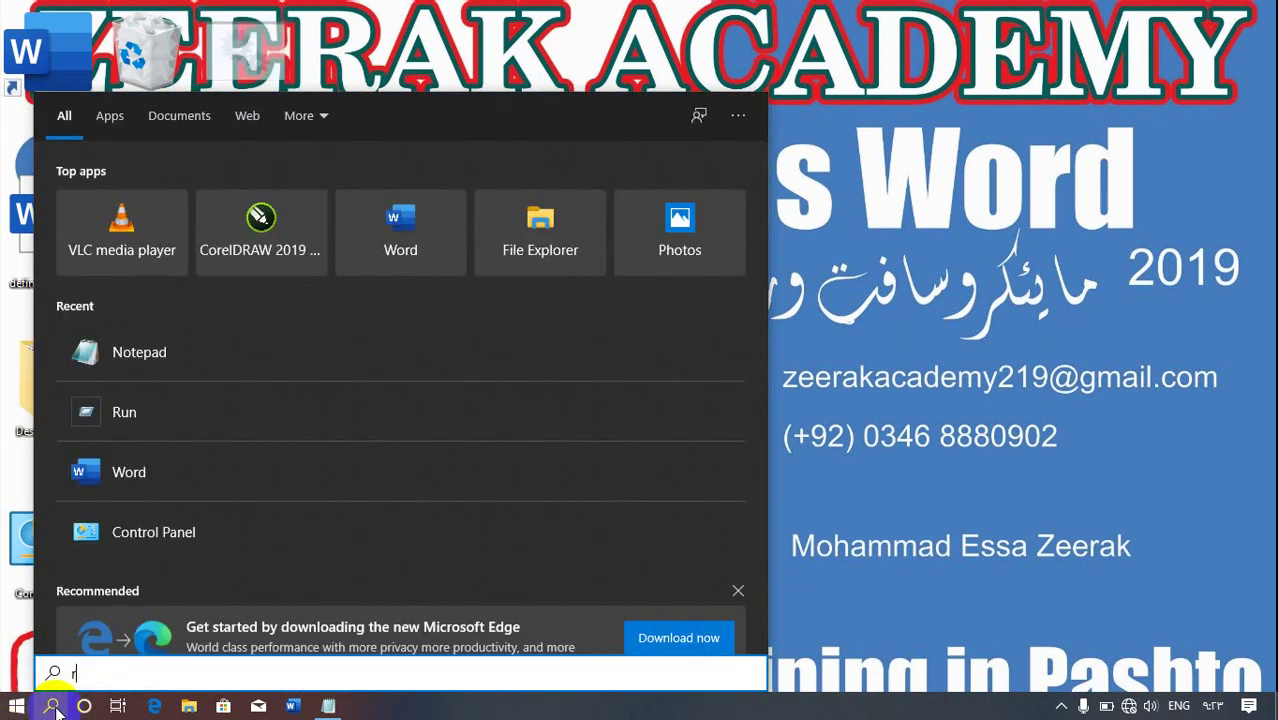
pyautogui.write('un')
pyautogui.press('Return')
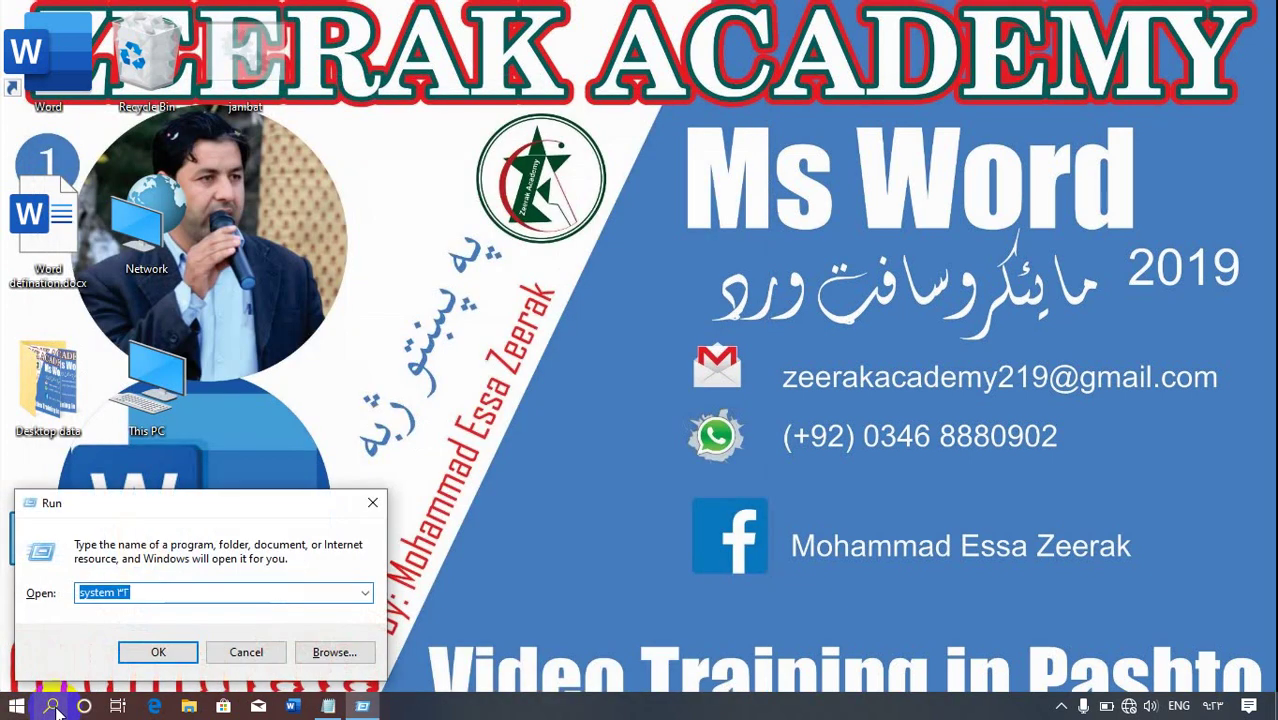
pyautogui.write('sy')
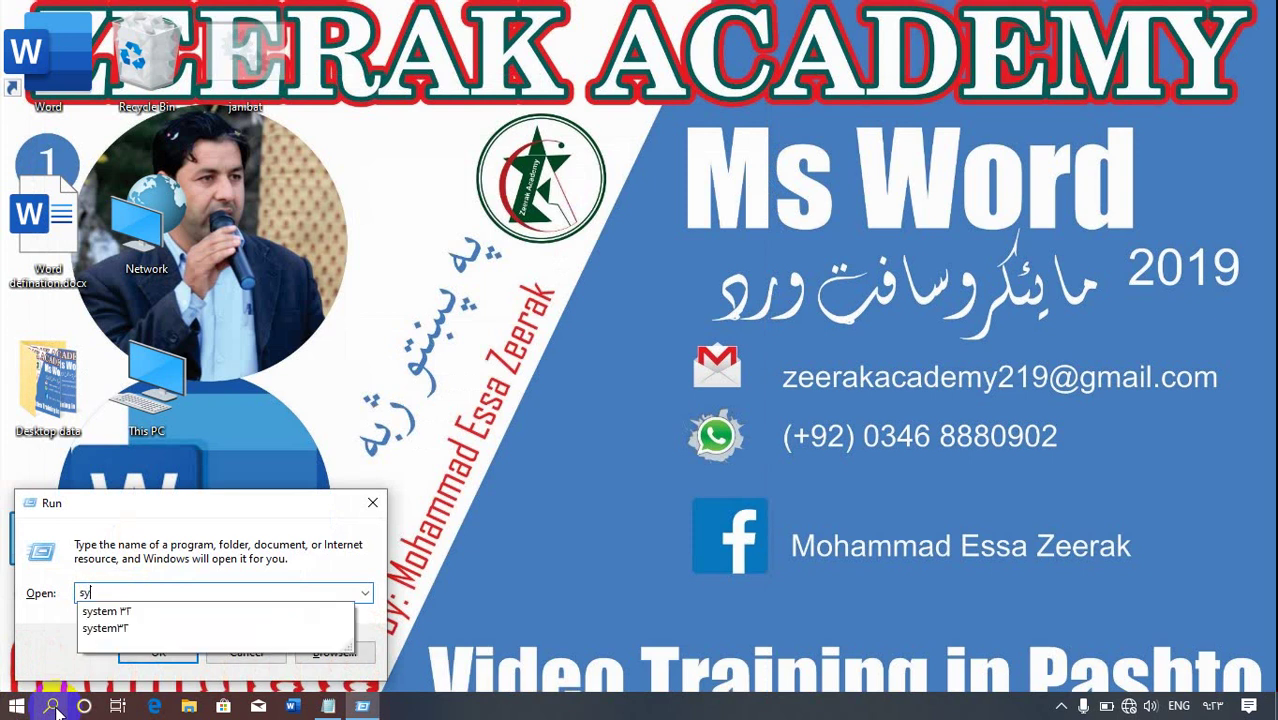
pyautogui.write('stem')
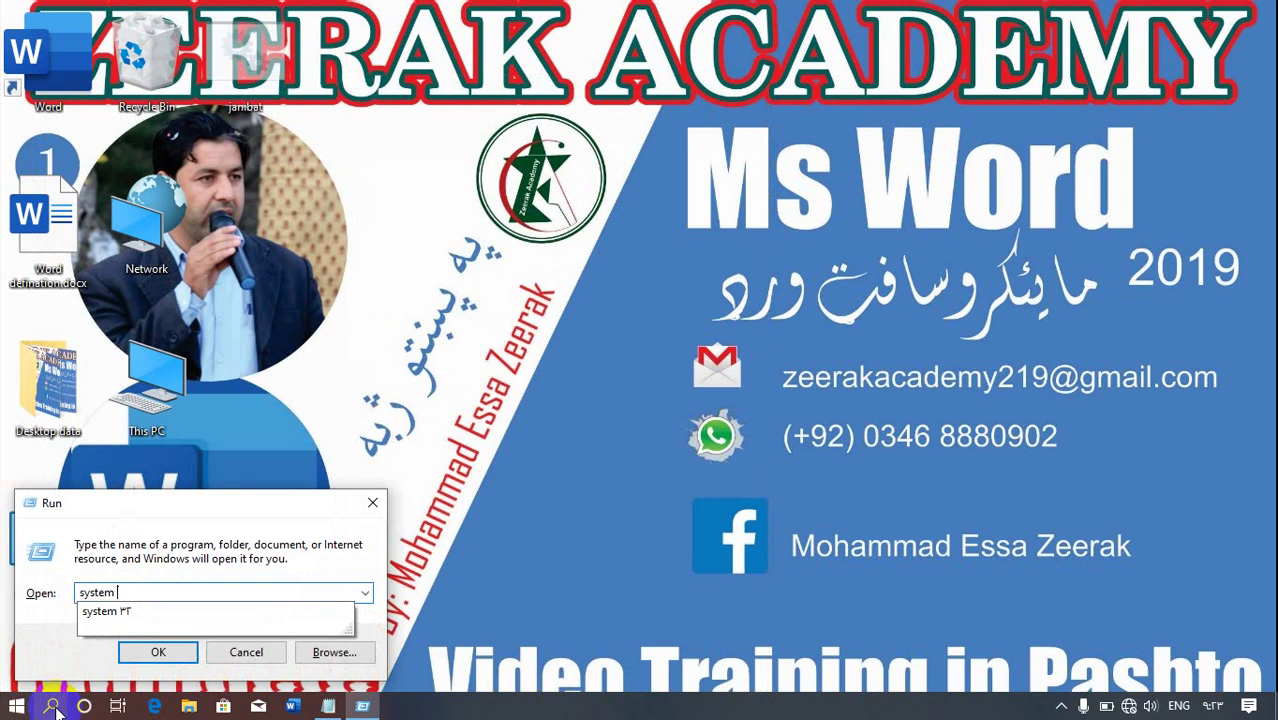
pyautogui.write(' ٣٢')
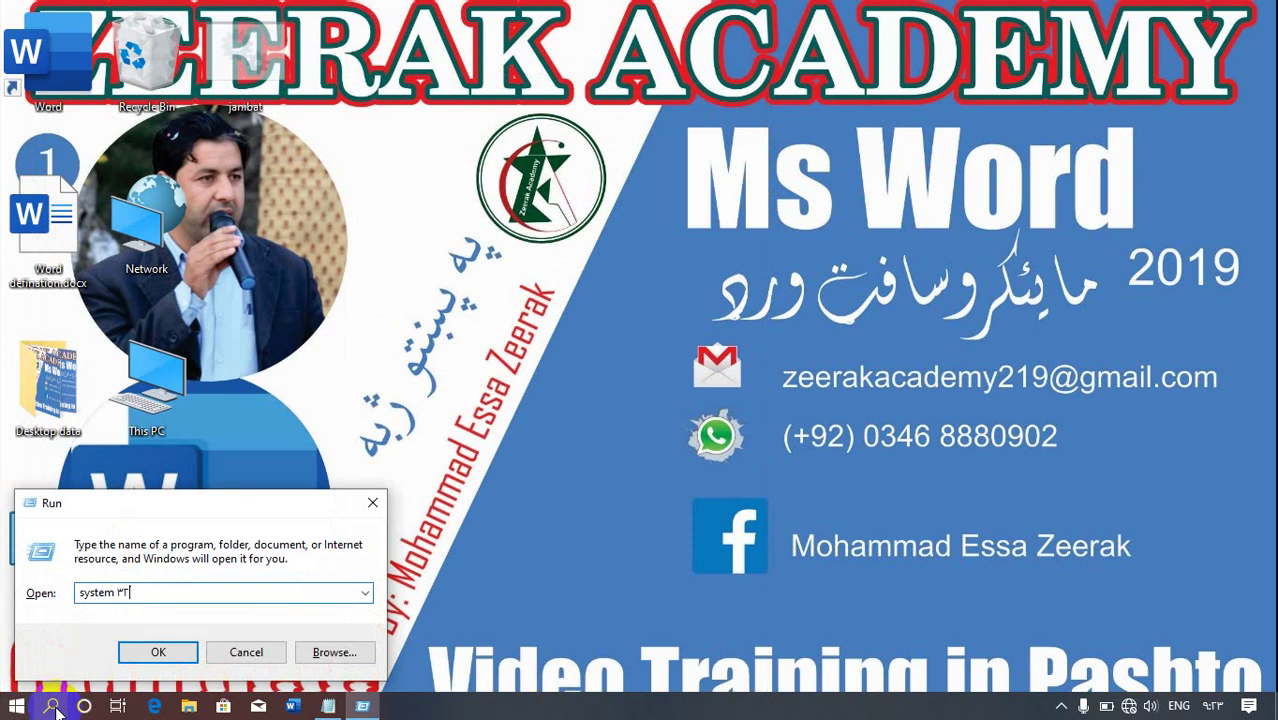
pyautogui.press('Return')
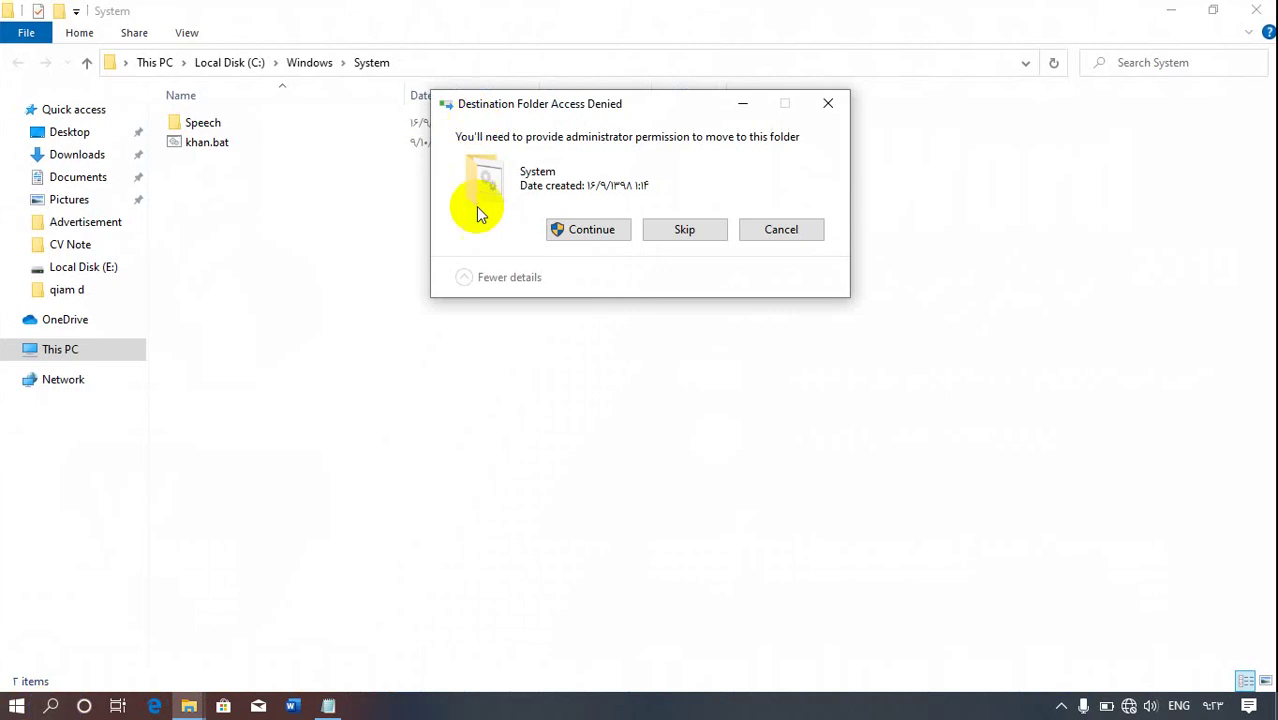
pyautogui.click(603, 237)
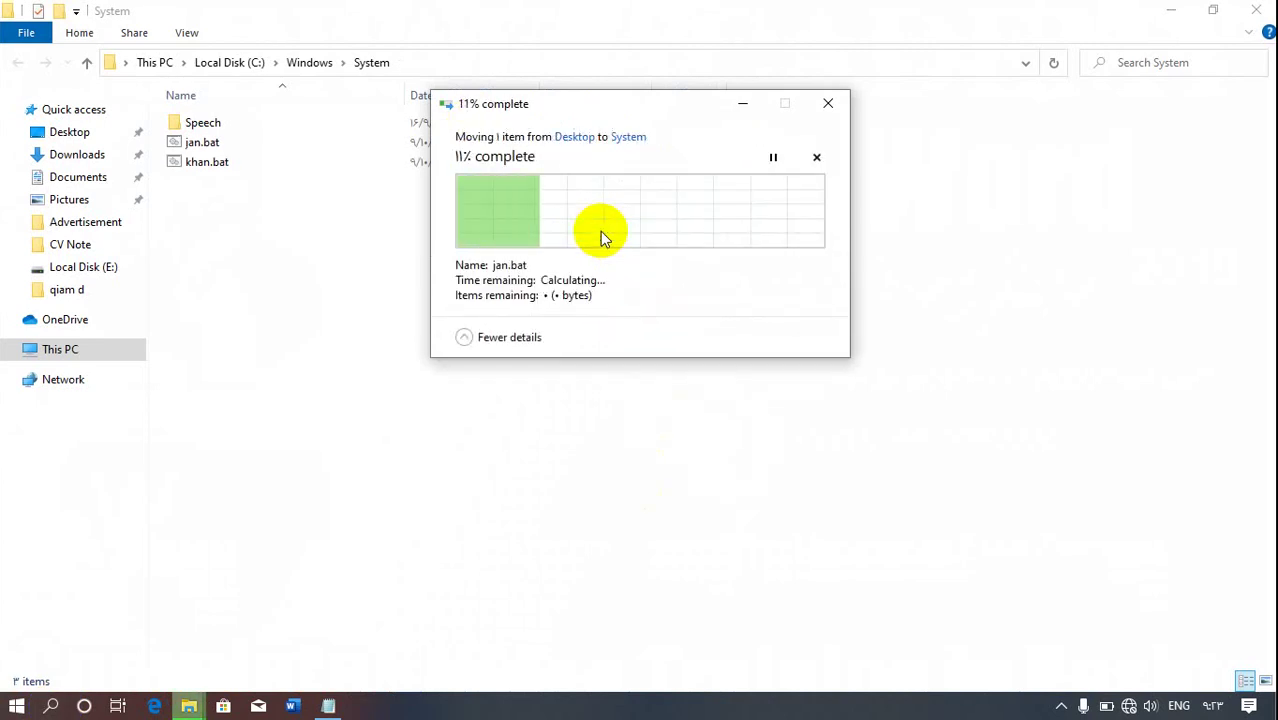
pyautogui.click(1256, 9)
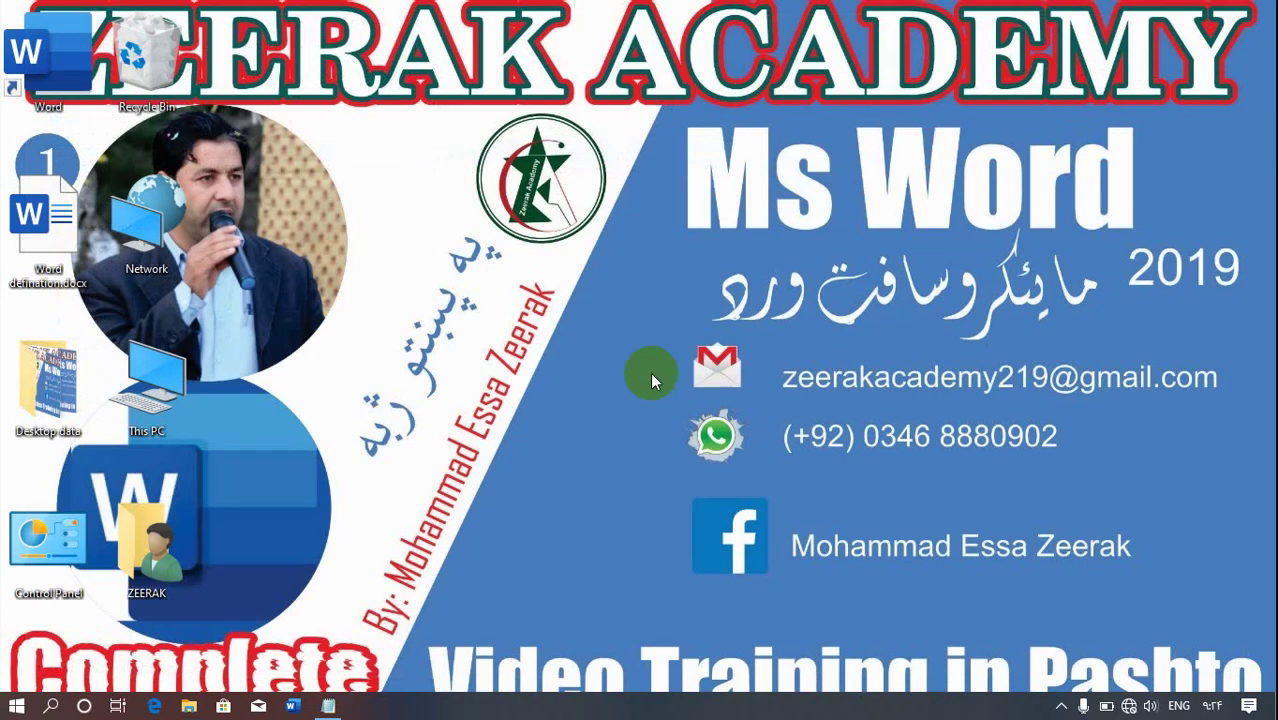
pyautogui.click(62, 706)
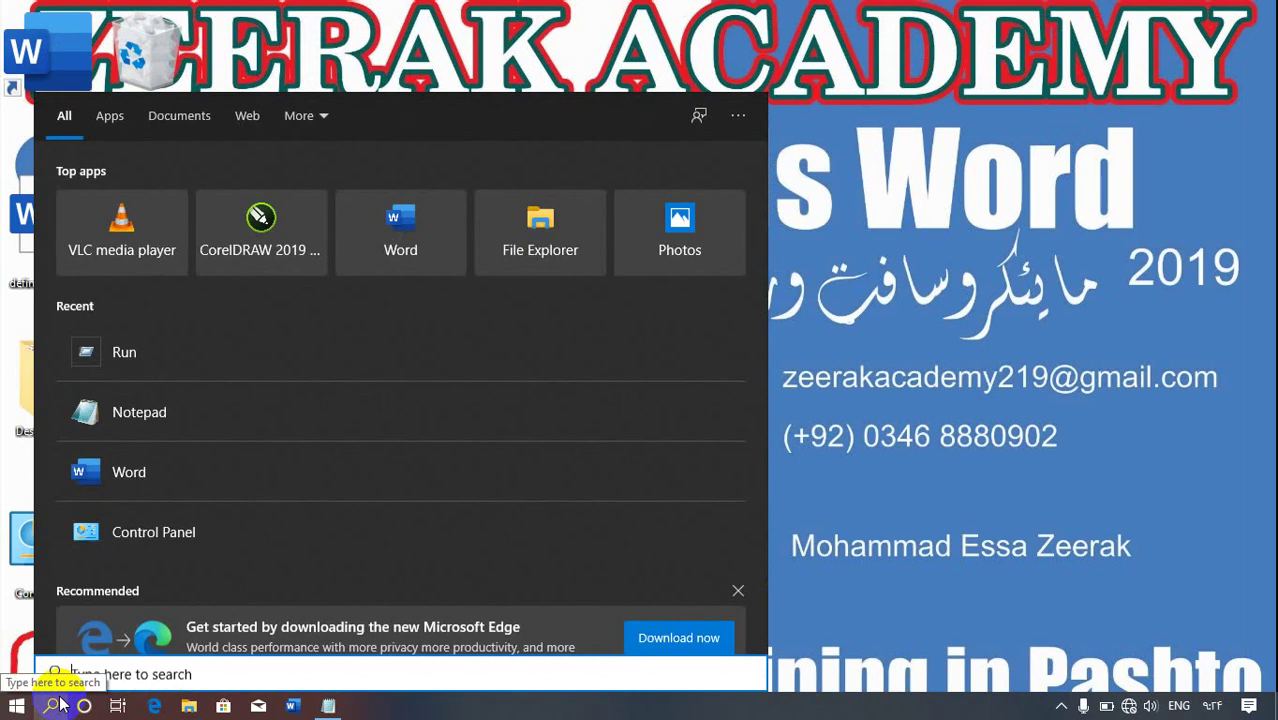
pyautogui.write('run')
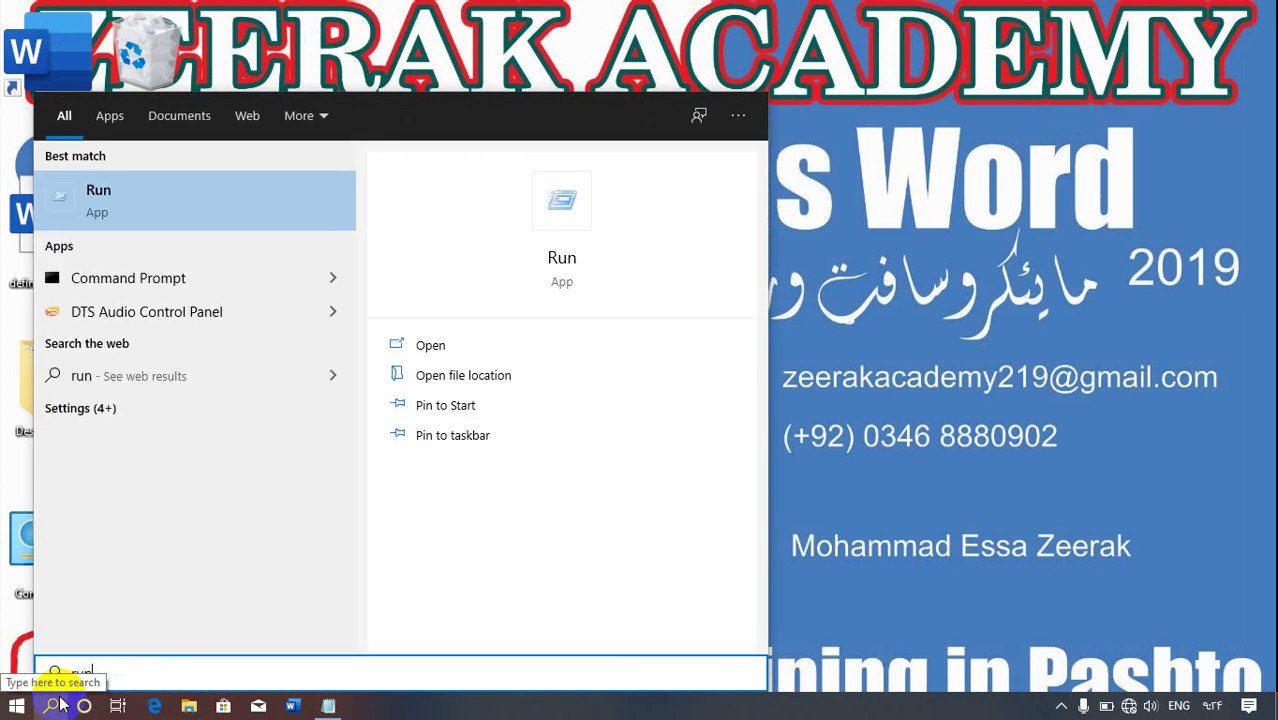
pyautogui.press('Return')
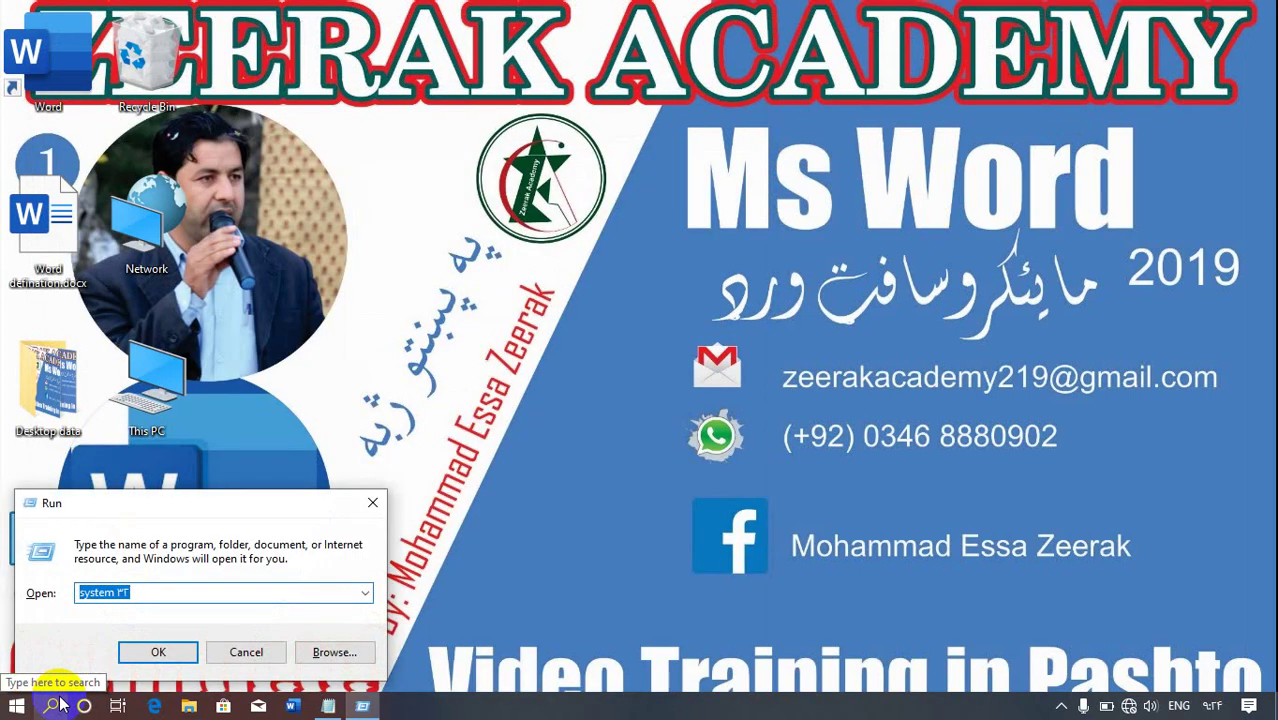
pyautogui.write('ja')
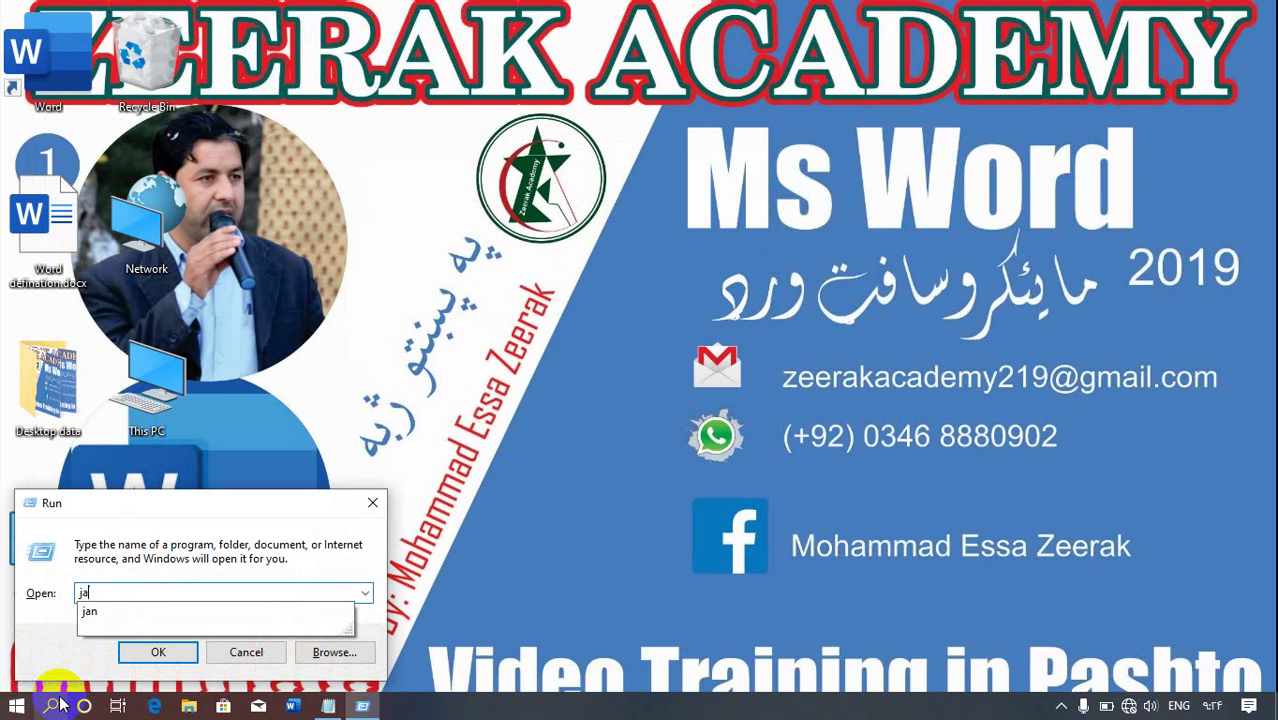
pyautogui.write('n')
pyautogui.press('Return')
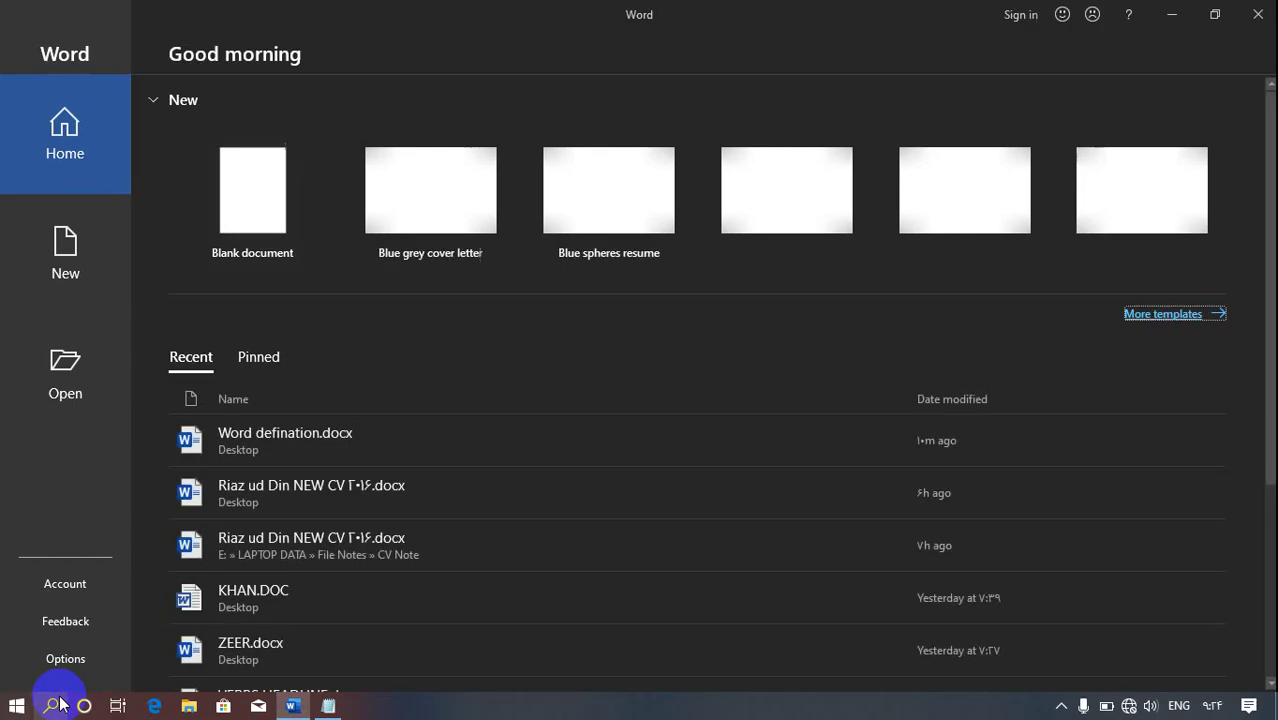
pyautogui.click(280, 245)
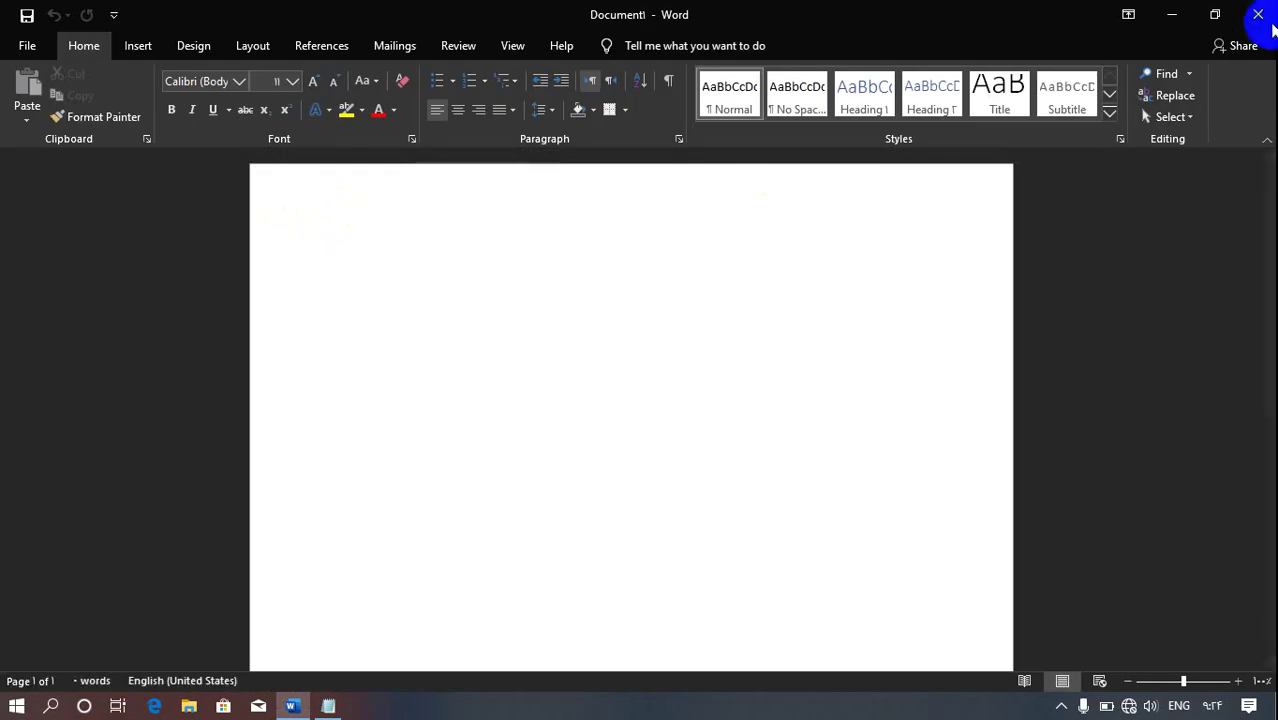
pyautogui.click(1257, 12)
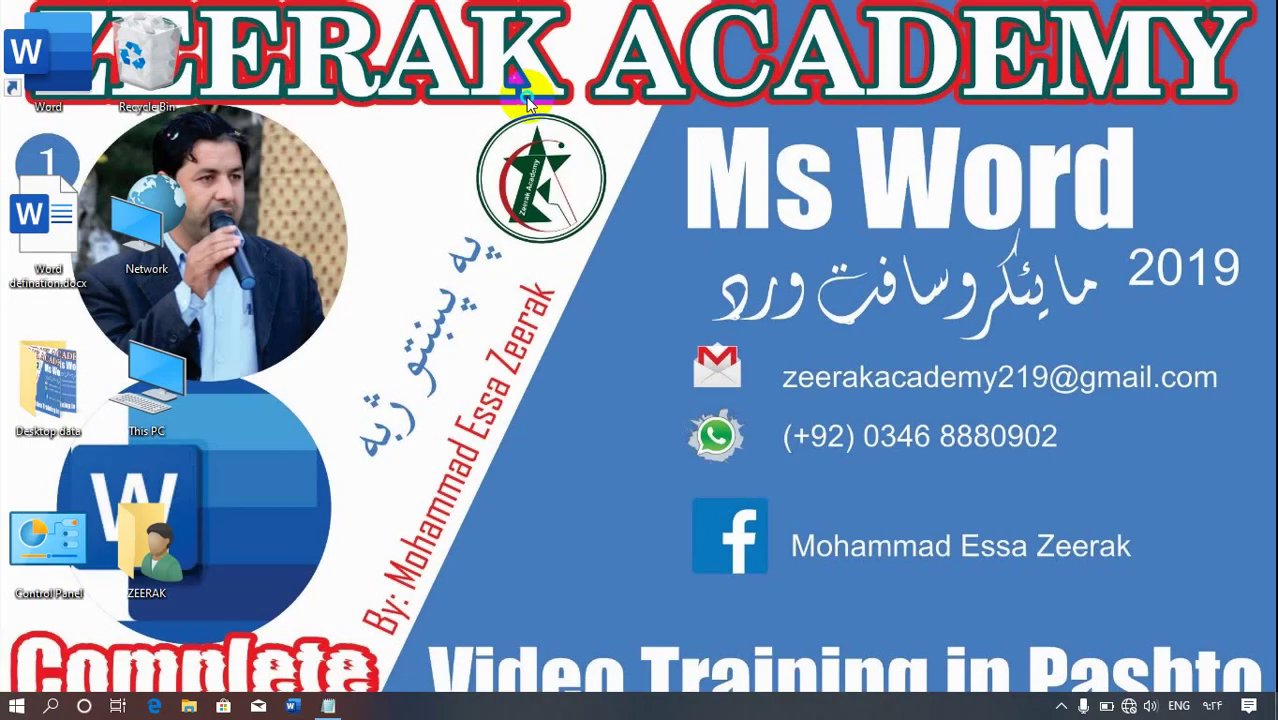
pyautogui.rightClick(527, 100)
pyautogui.click(572, 151)
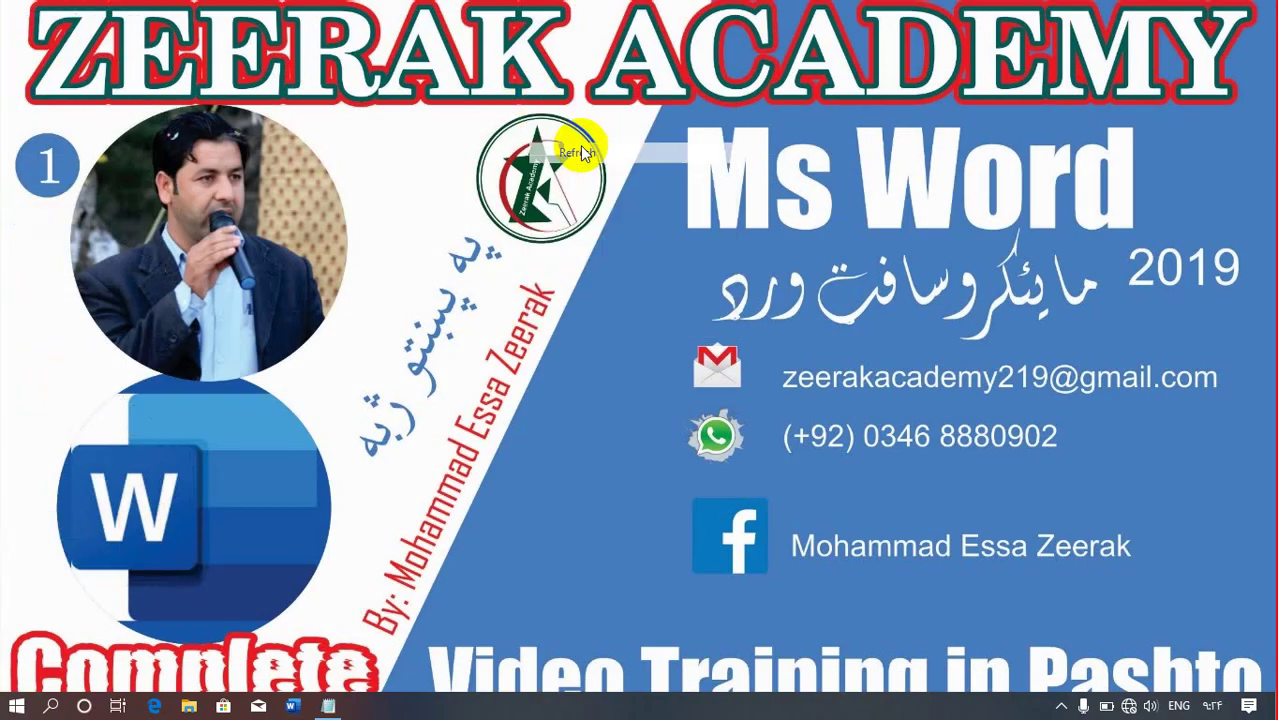
pyautogui.rightClick(527, 710)
pyautogui.click(512, 674)
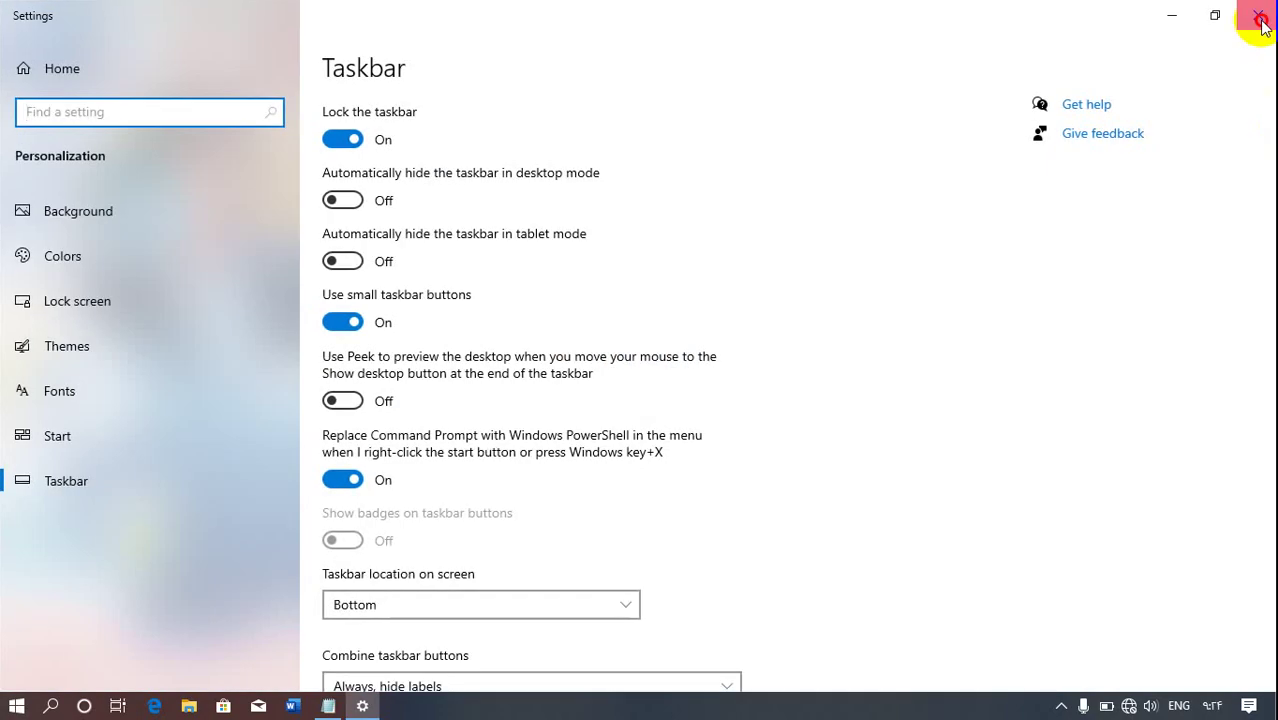
pyautogui.click(1258, 14)
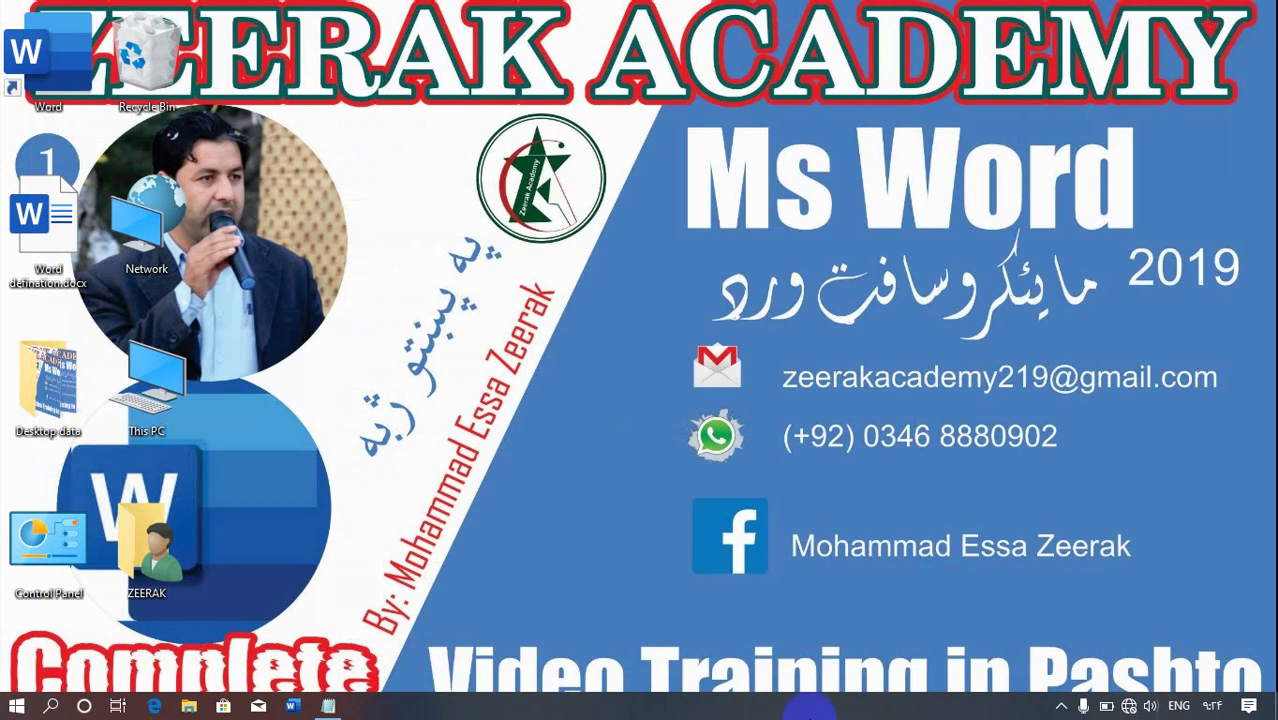
pyautogui.rightClick(872, 712)
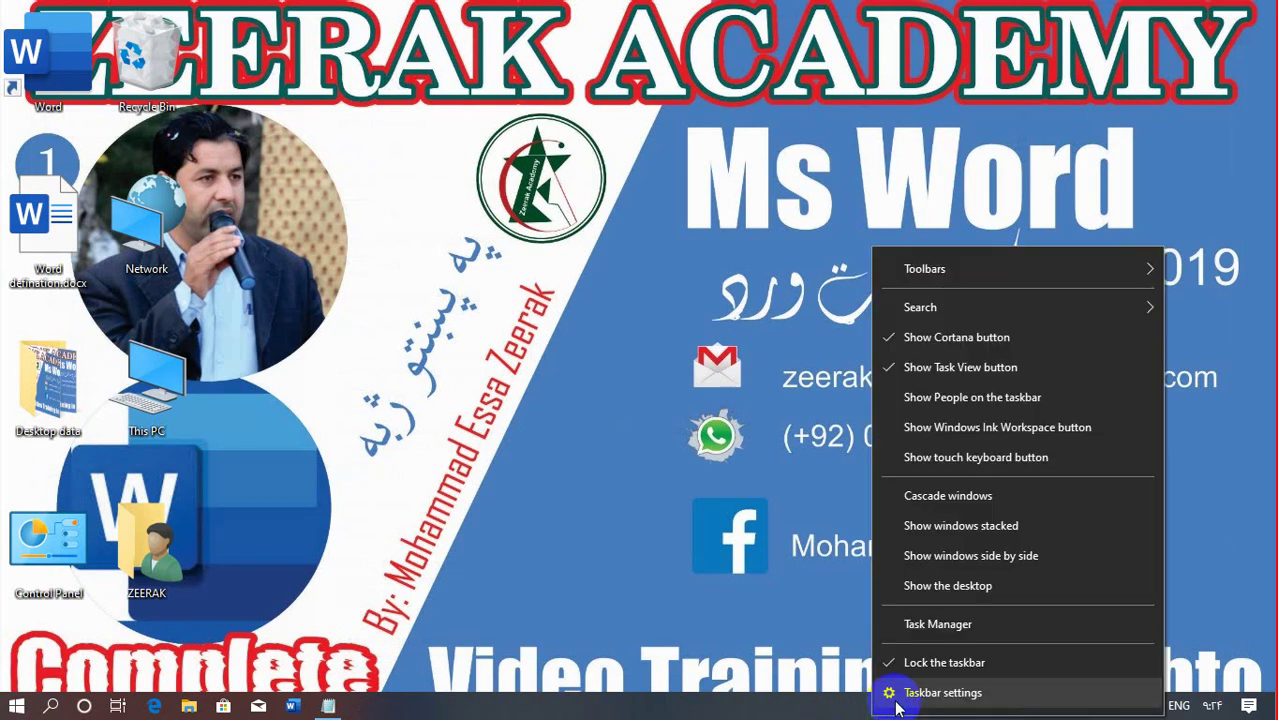
pyautogui.click(928, 632)
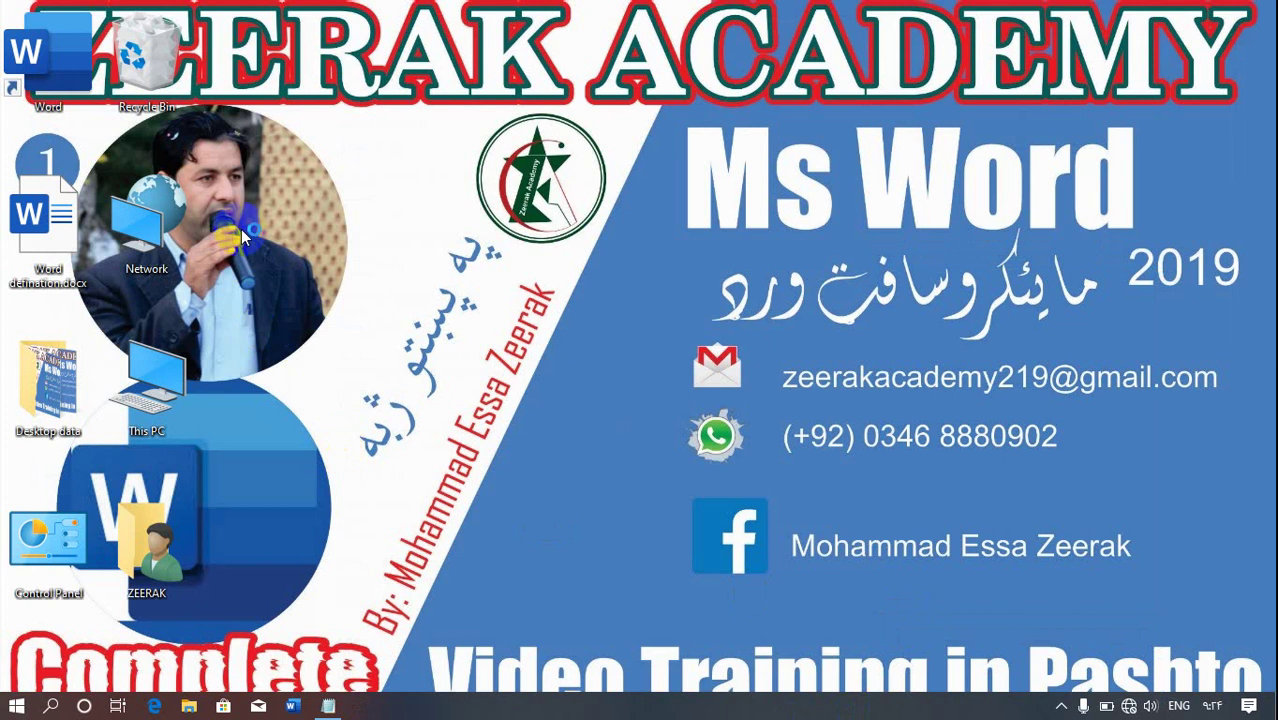
pyautogui.click(147, 163)
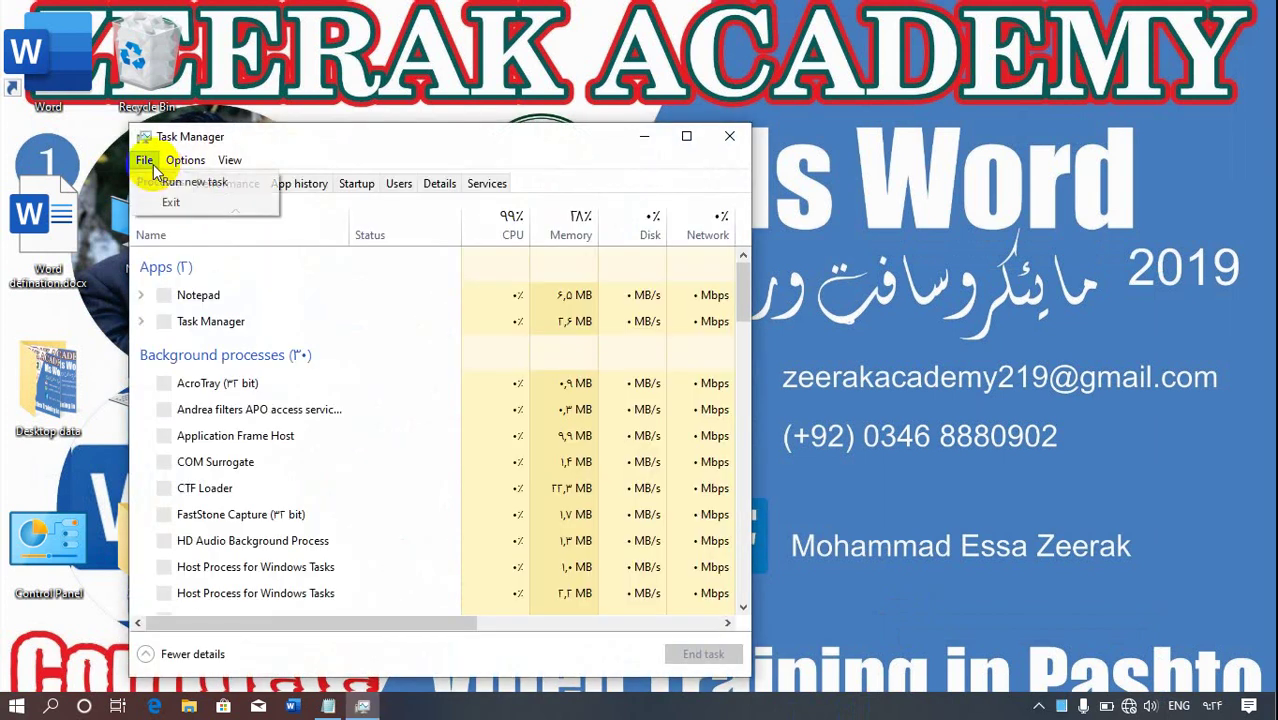
pyautogui.click(146, 163)
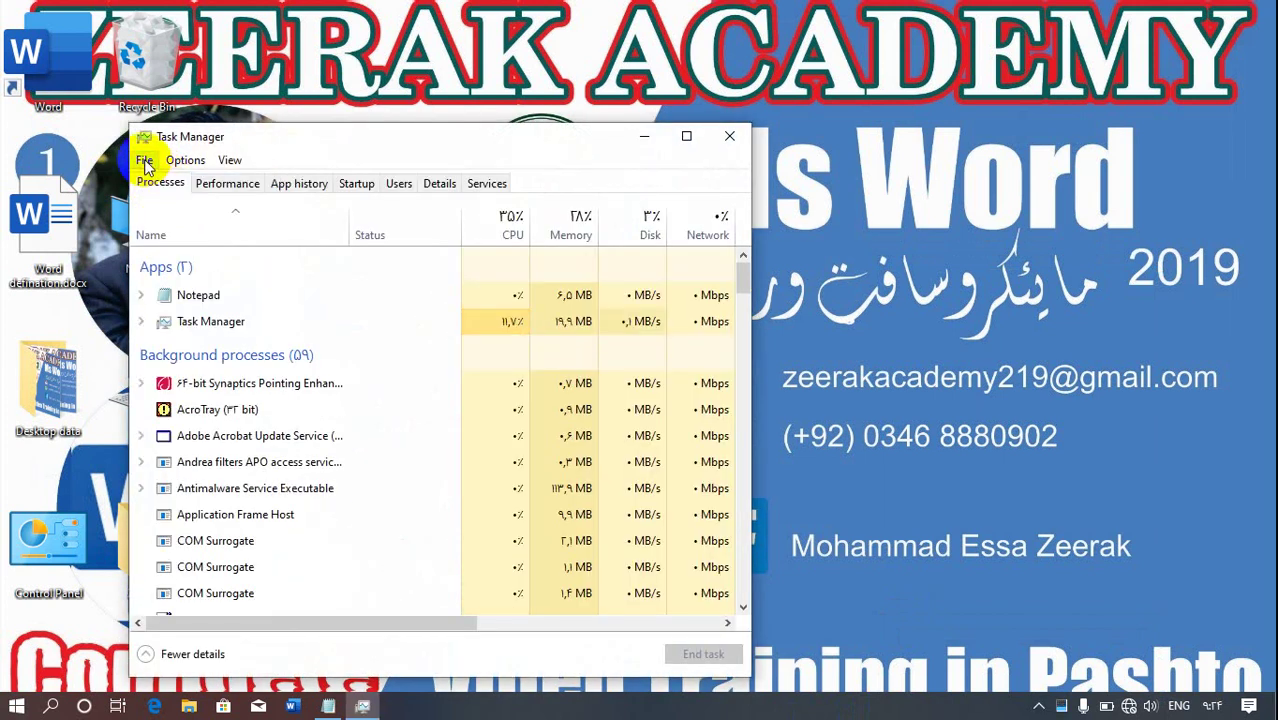
pyautogui.click(146, 163)
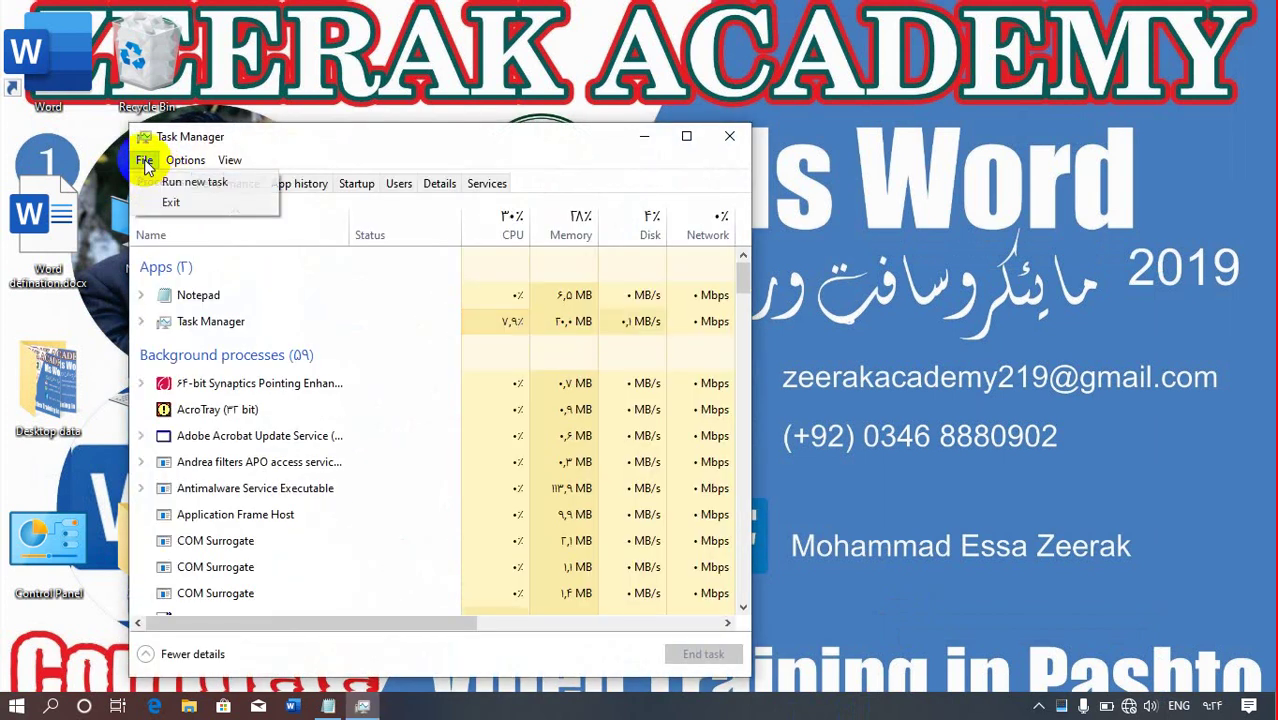
pyautogui.click(190, 183)
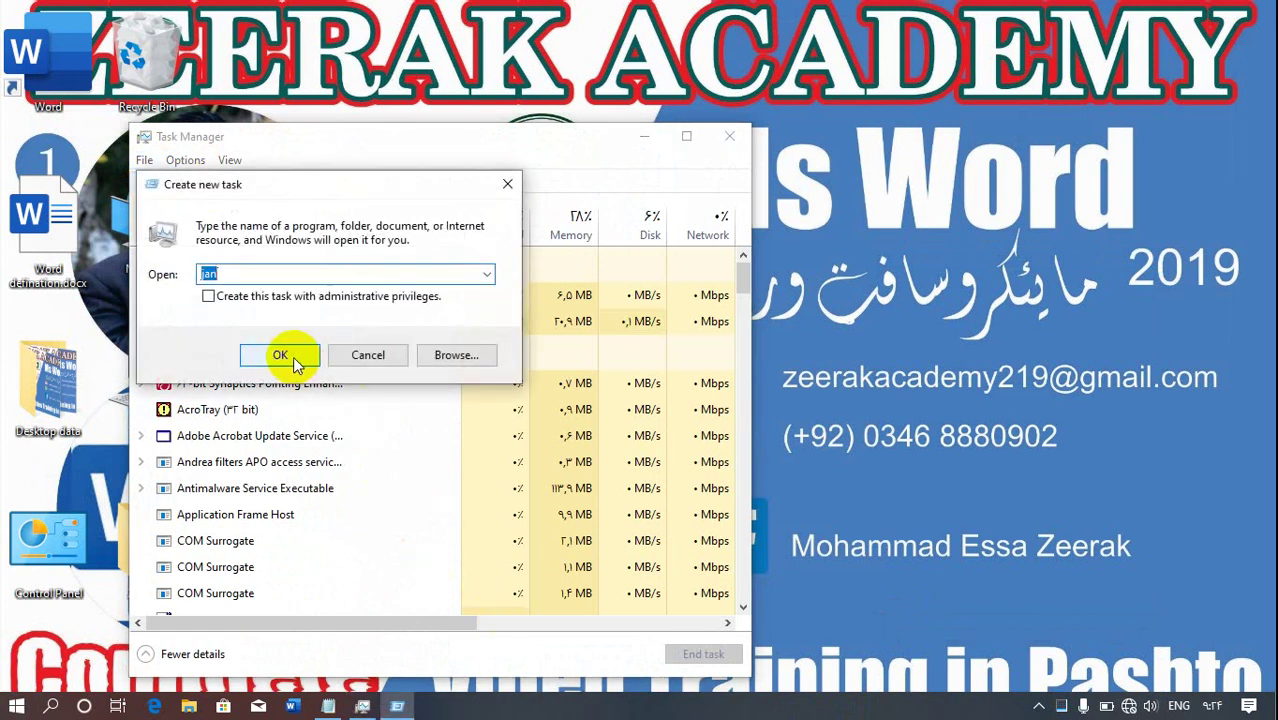
pyautogui.click(294, 360)
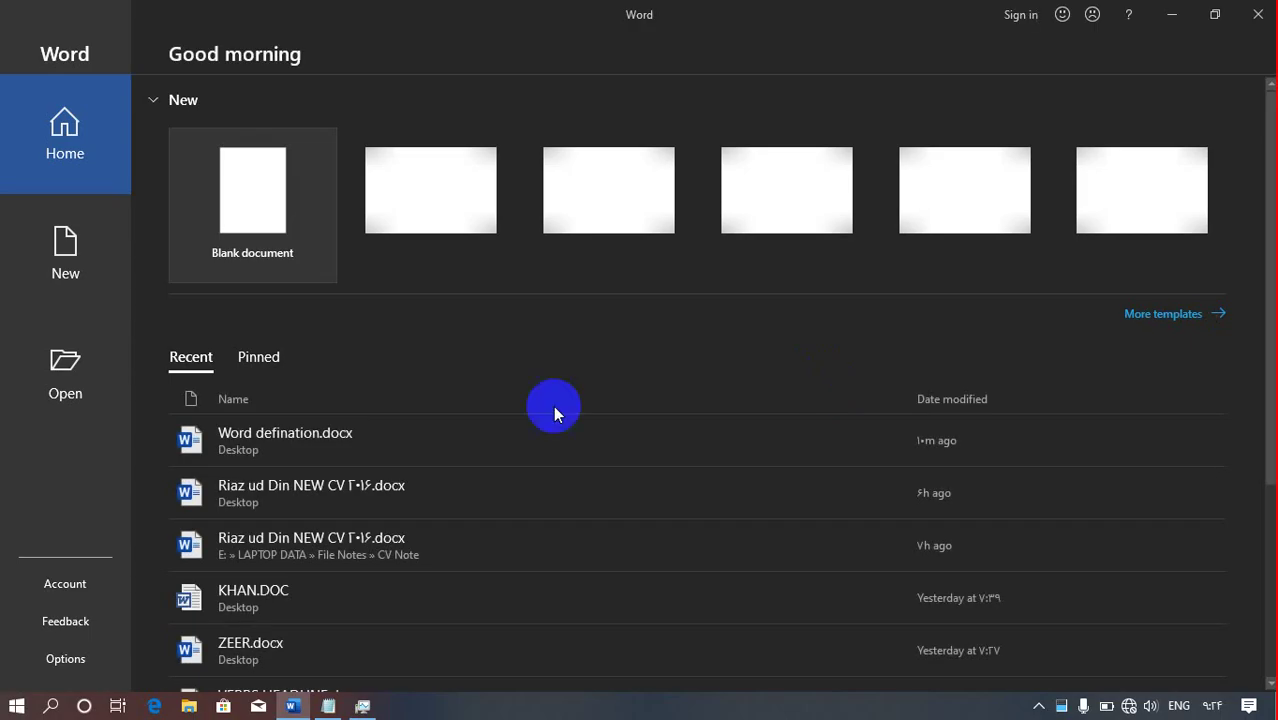
pyautogui.click(263, 194)
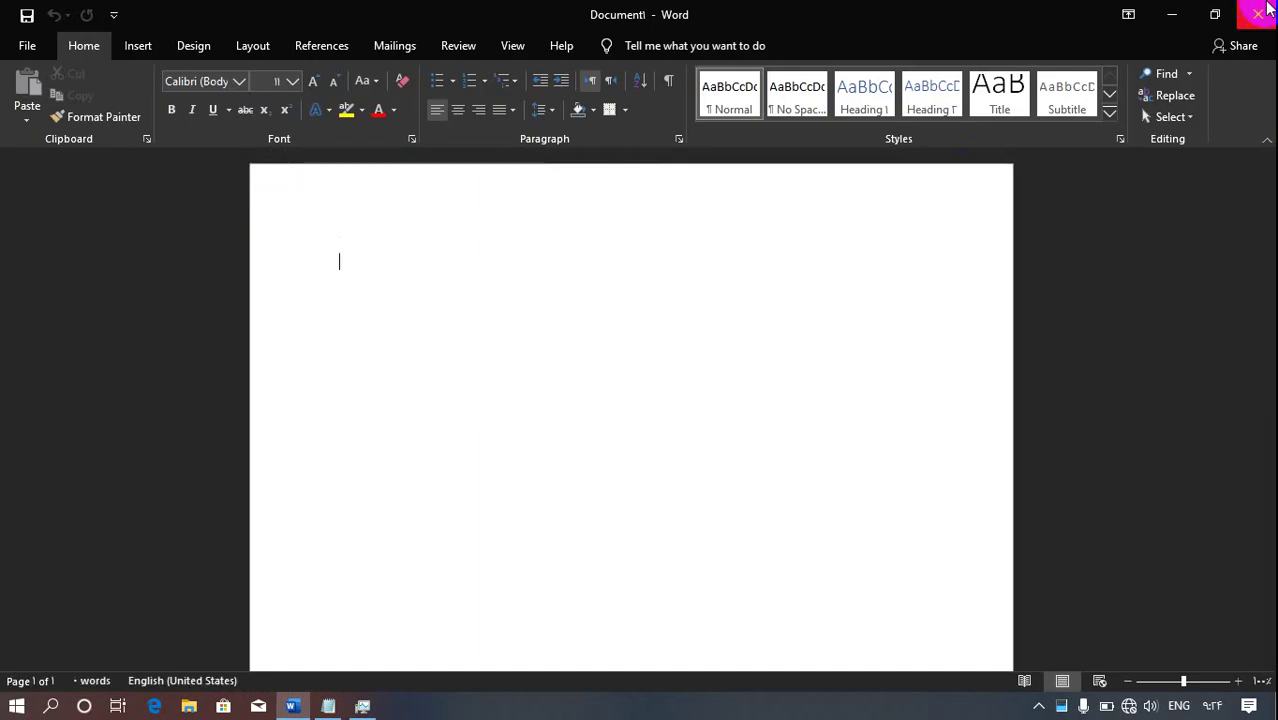
pyautogui.click(1262, 12)
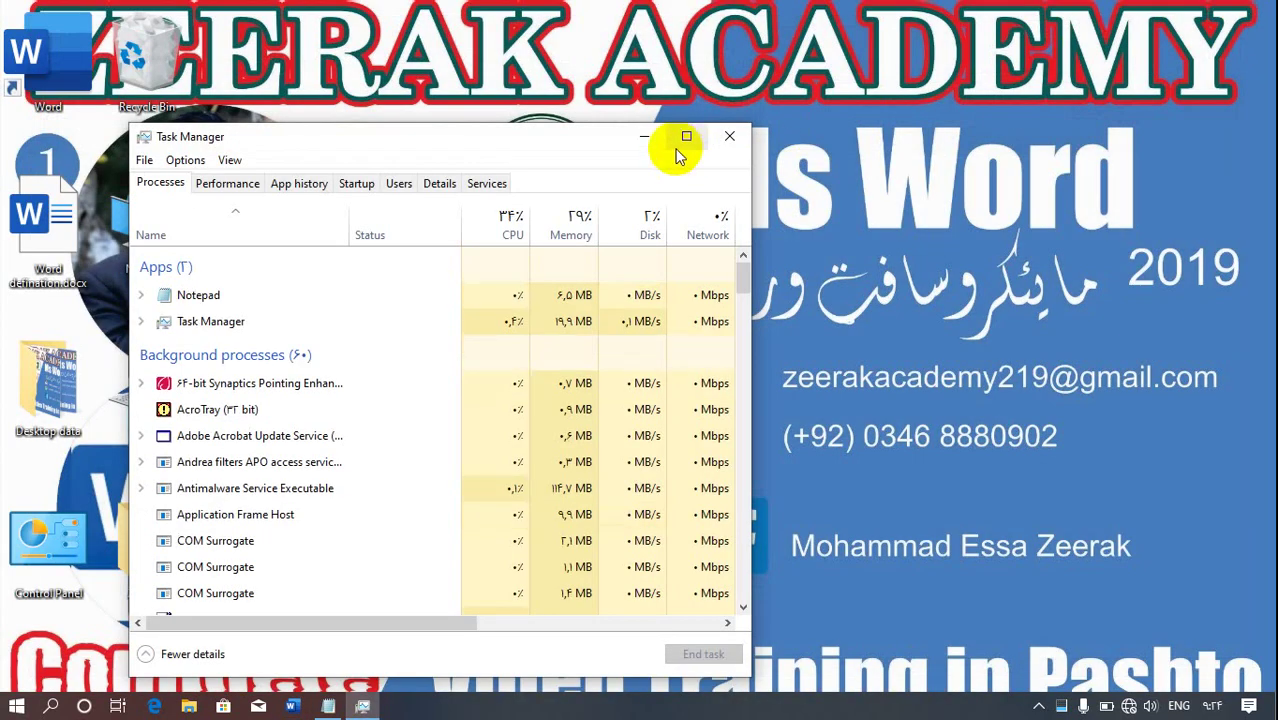
pyautogui.click(730, 136)
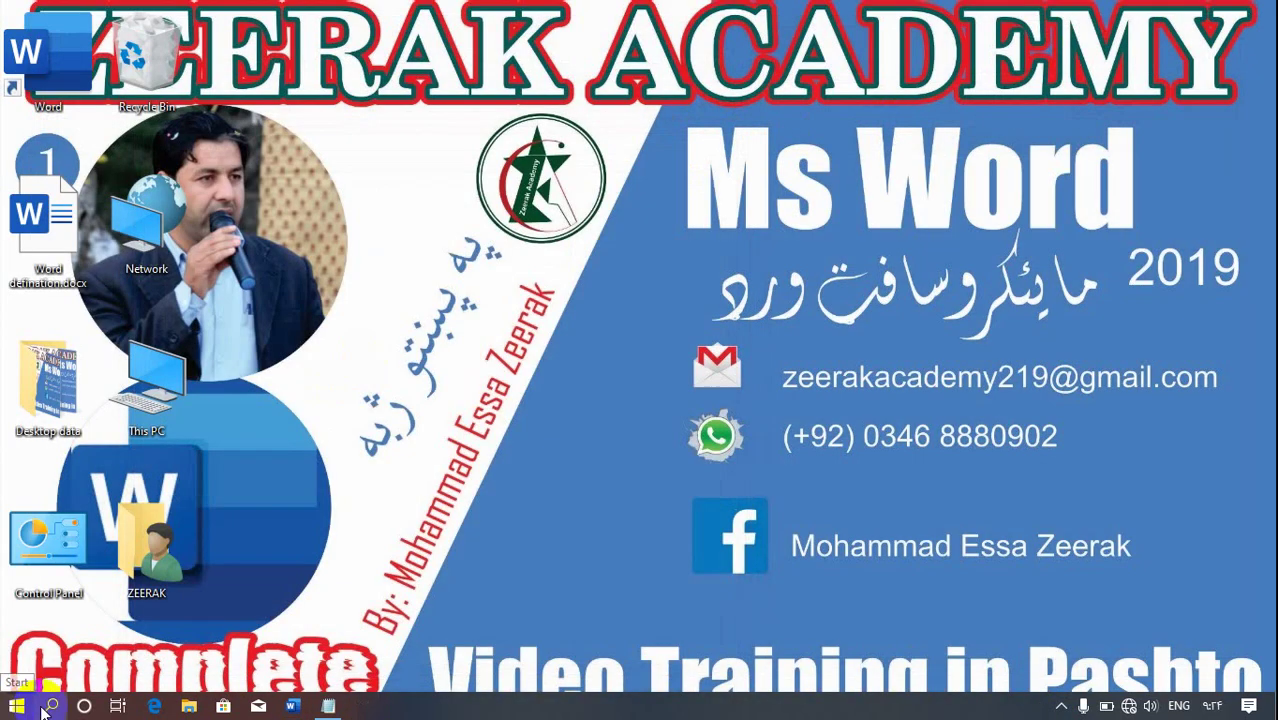
# Open Command Prompt, run 'start winword', and create a blank Document1 in Word
pyautogui.click(43, 710)
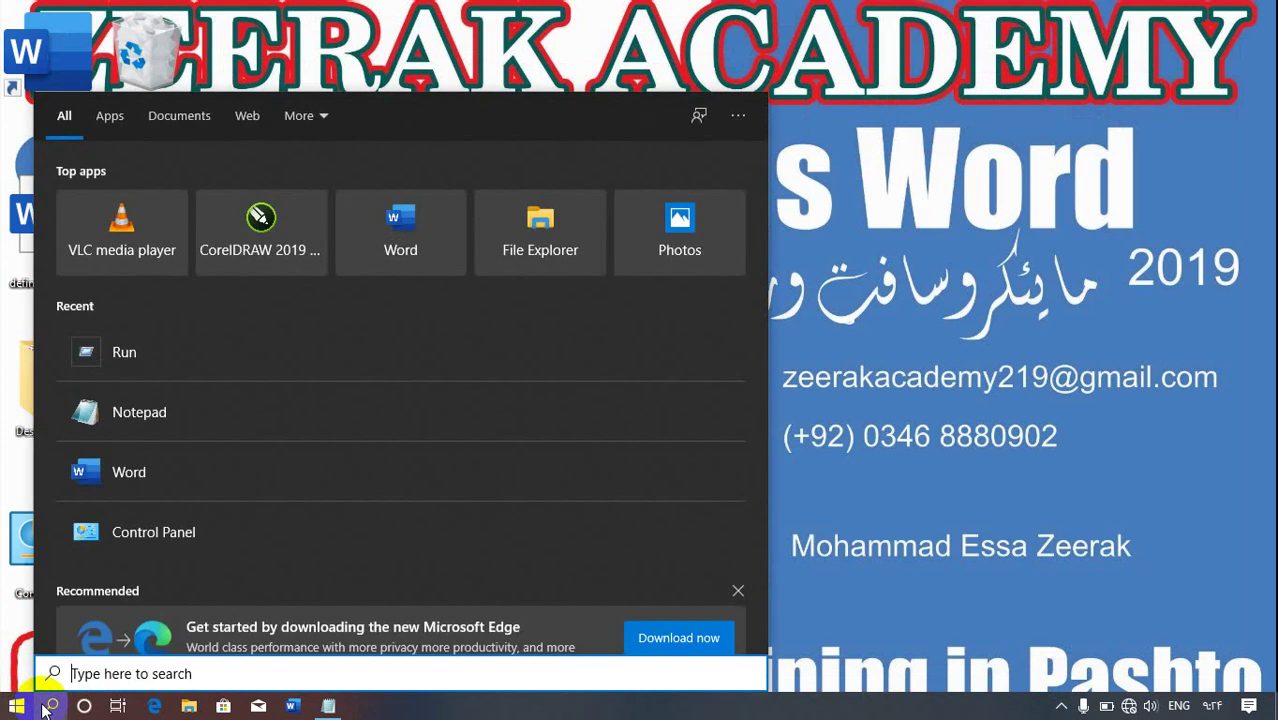
pyautogui.write('cmd')
pyautogui.press('Return')
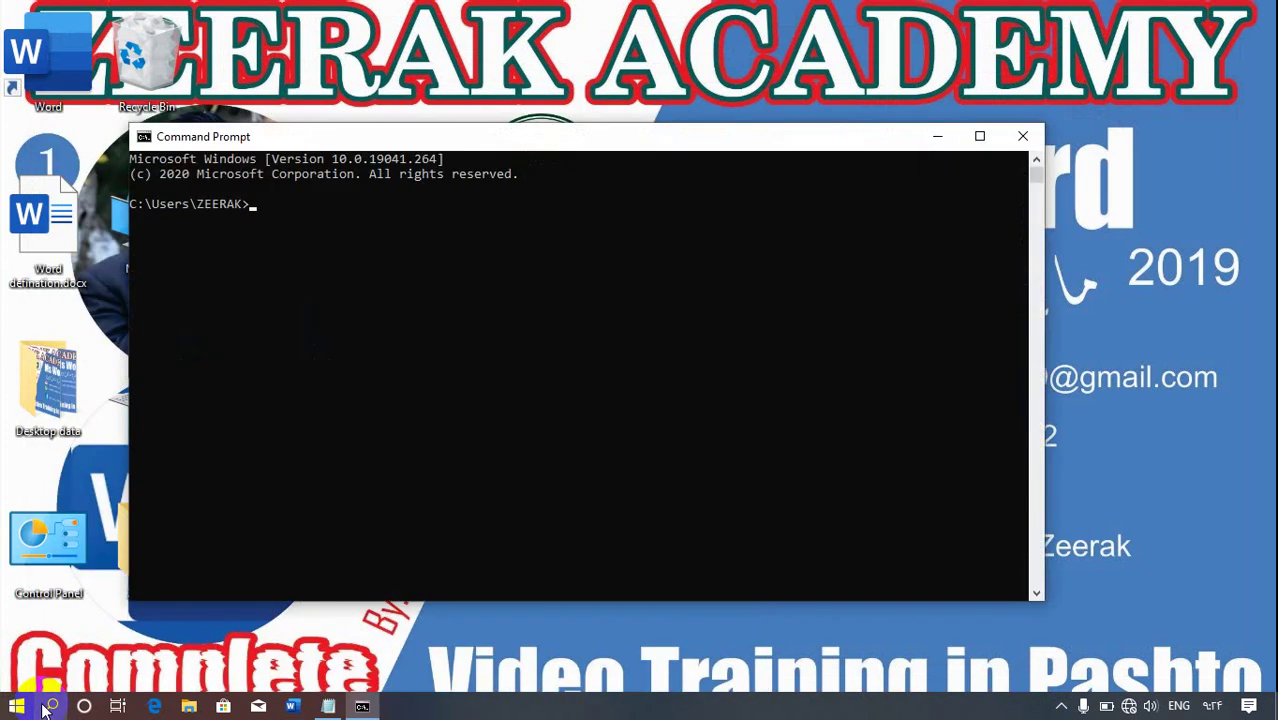
pyautogui.write('sat')
pyautogui.write('ta')
pyautogui.write('word')
pyautogui.press('Return')
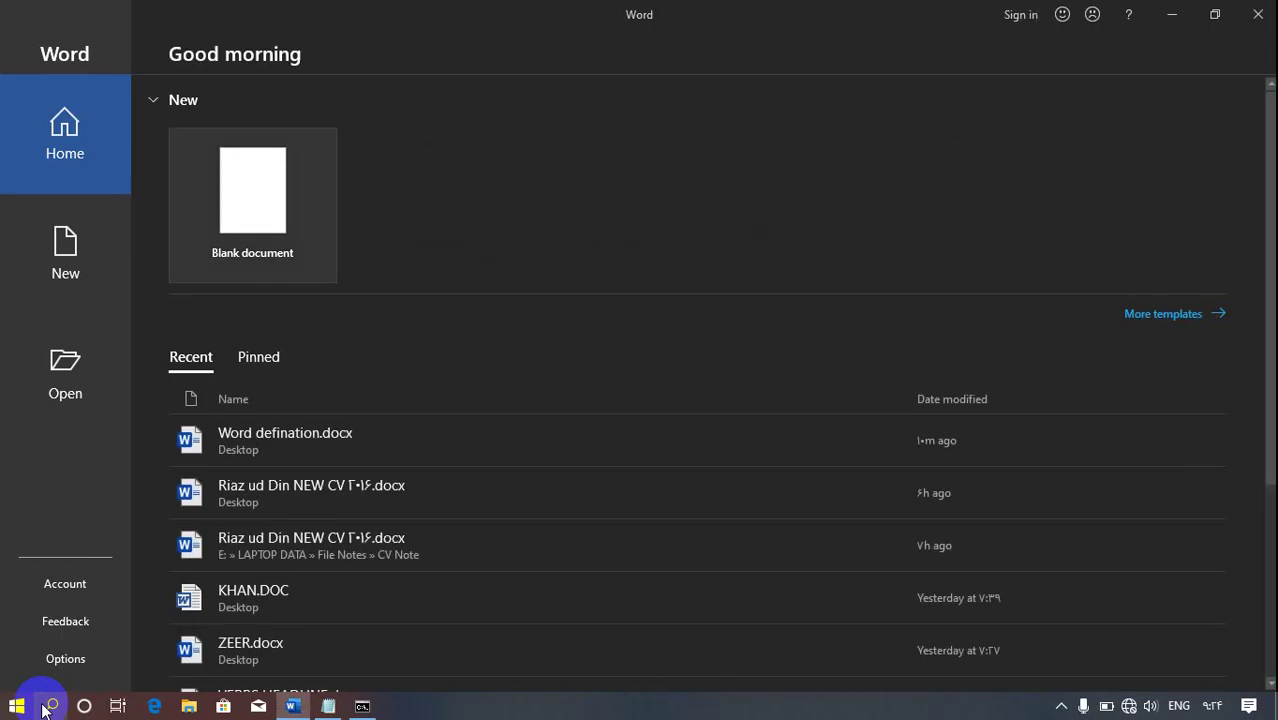
pyautogui.click(240, 201)
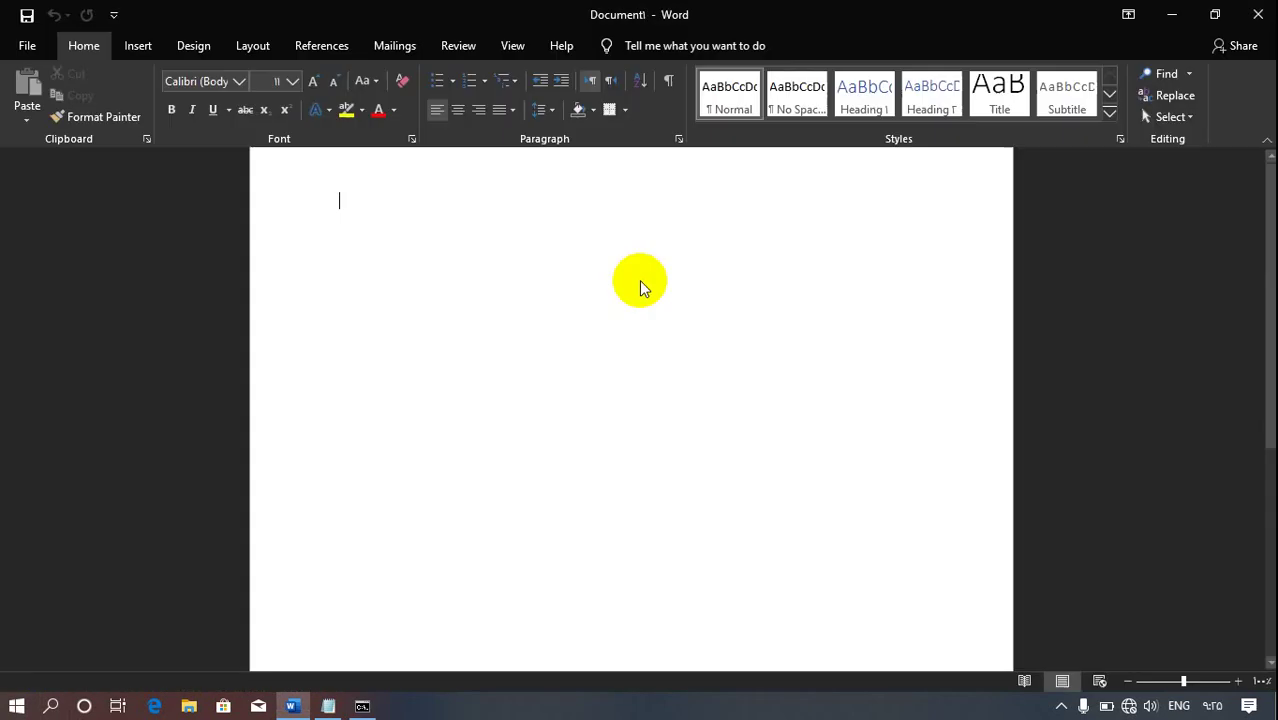